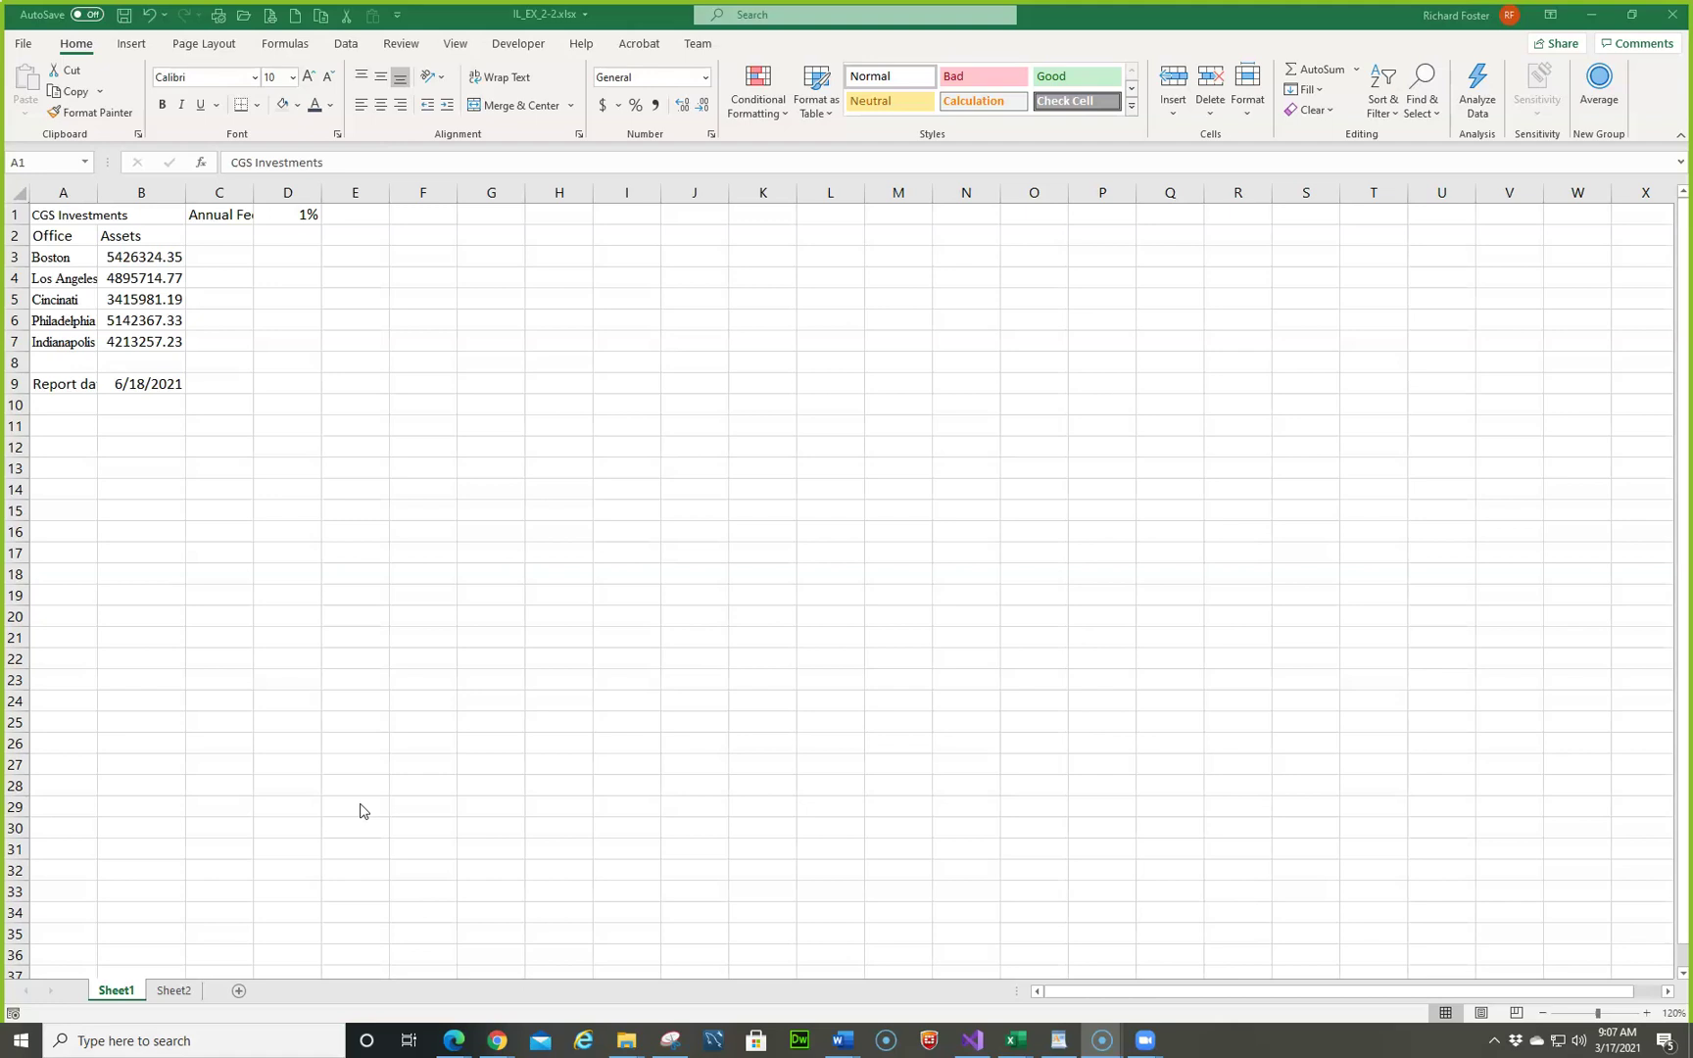
Step: Save a copy of the workbook as IL_EX_2_Investments-RF in the Module-02 folder, replacing the existing file
{"action": "left_click", "coordinate": [1095, 17]}
{"action": "key", "text": "F12"}
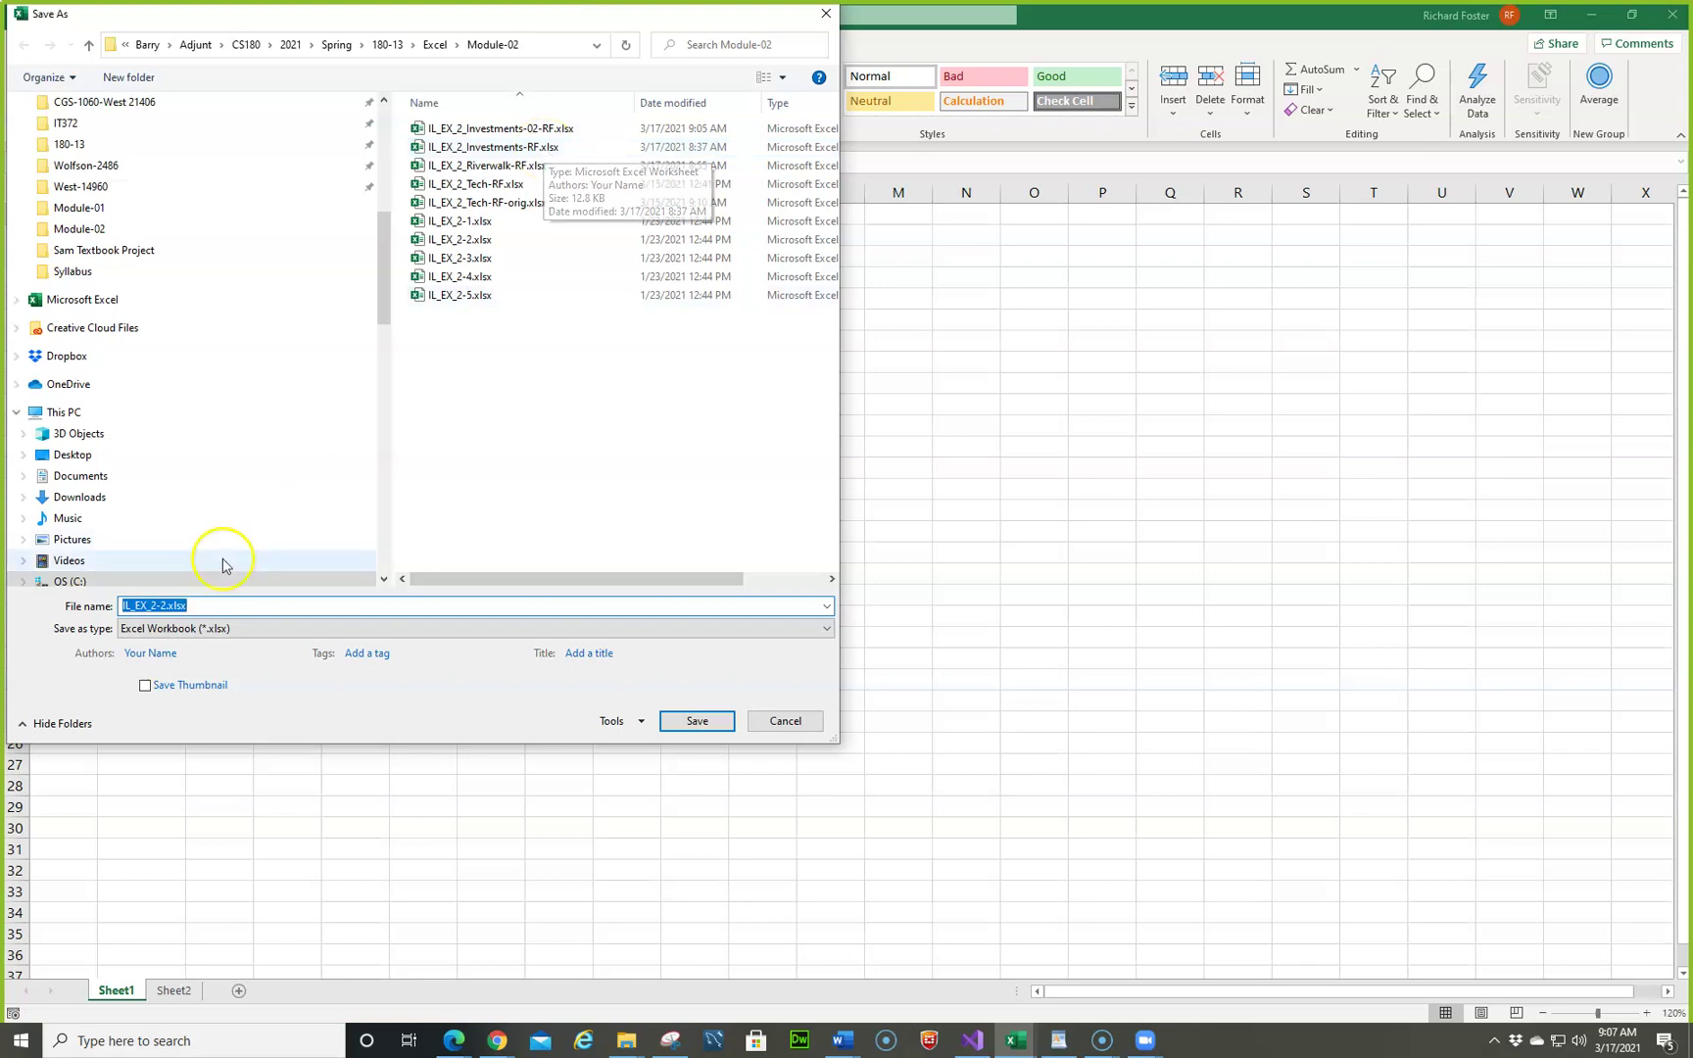
{"action": "left_click", "coordinate": [224, 605]}
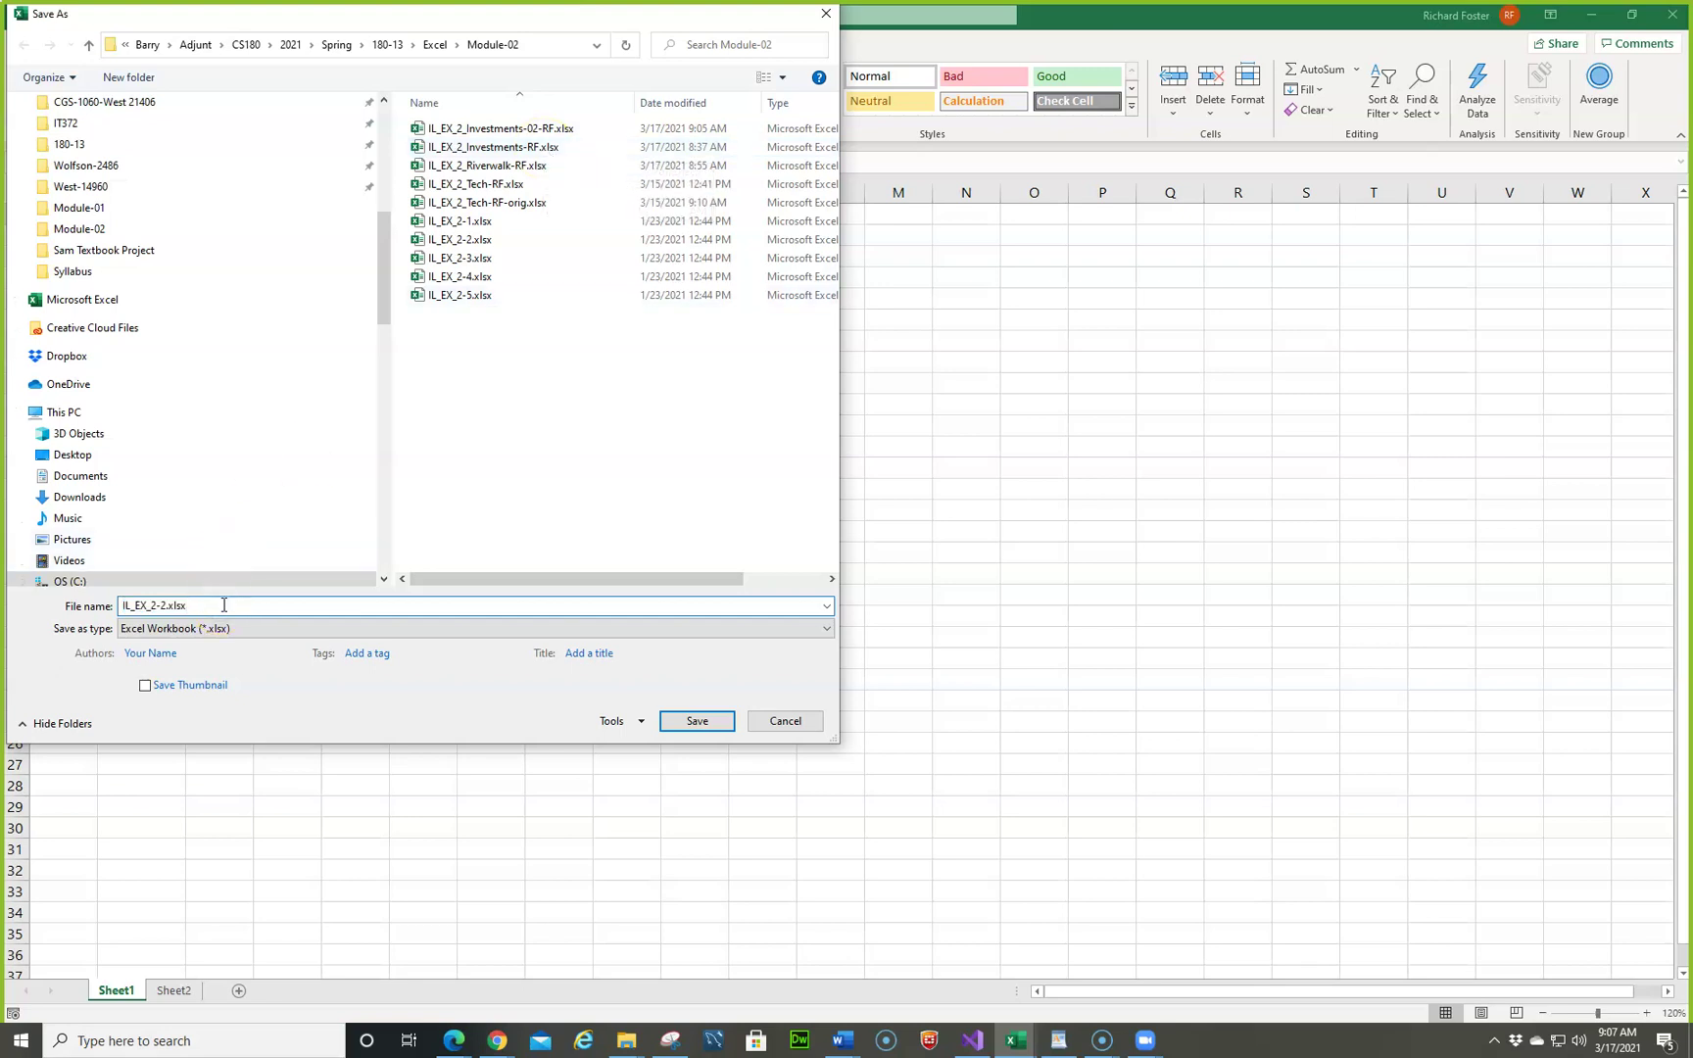
{"action": "key", "text": "BackSpace"}
{"action": "key", "text": "BackSpace"}
{"action": "key", "text": "BackSpace"}
{"action": "key", "text": "BackSpace"}
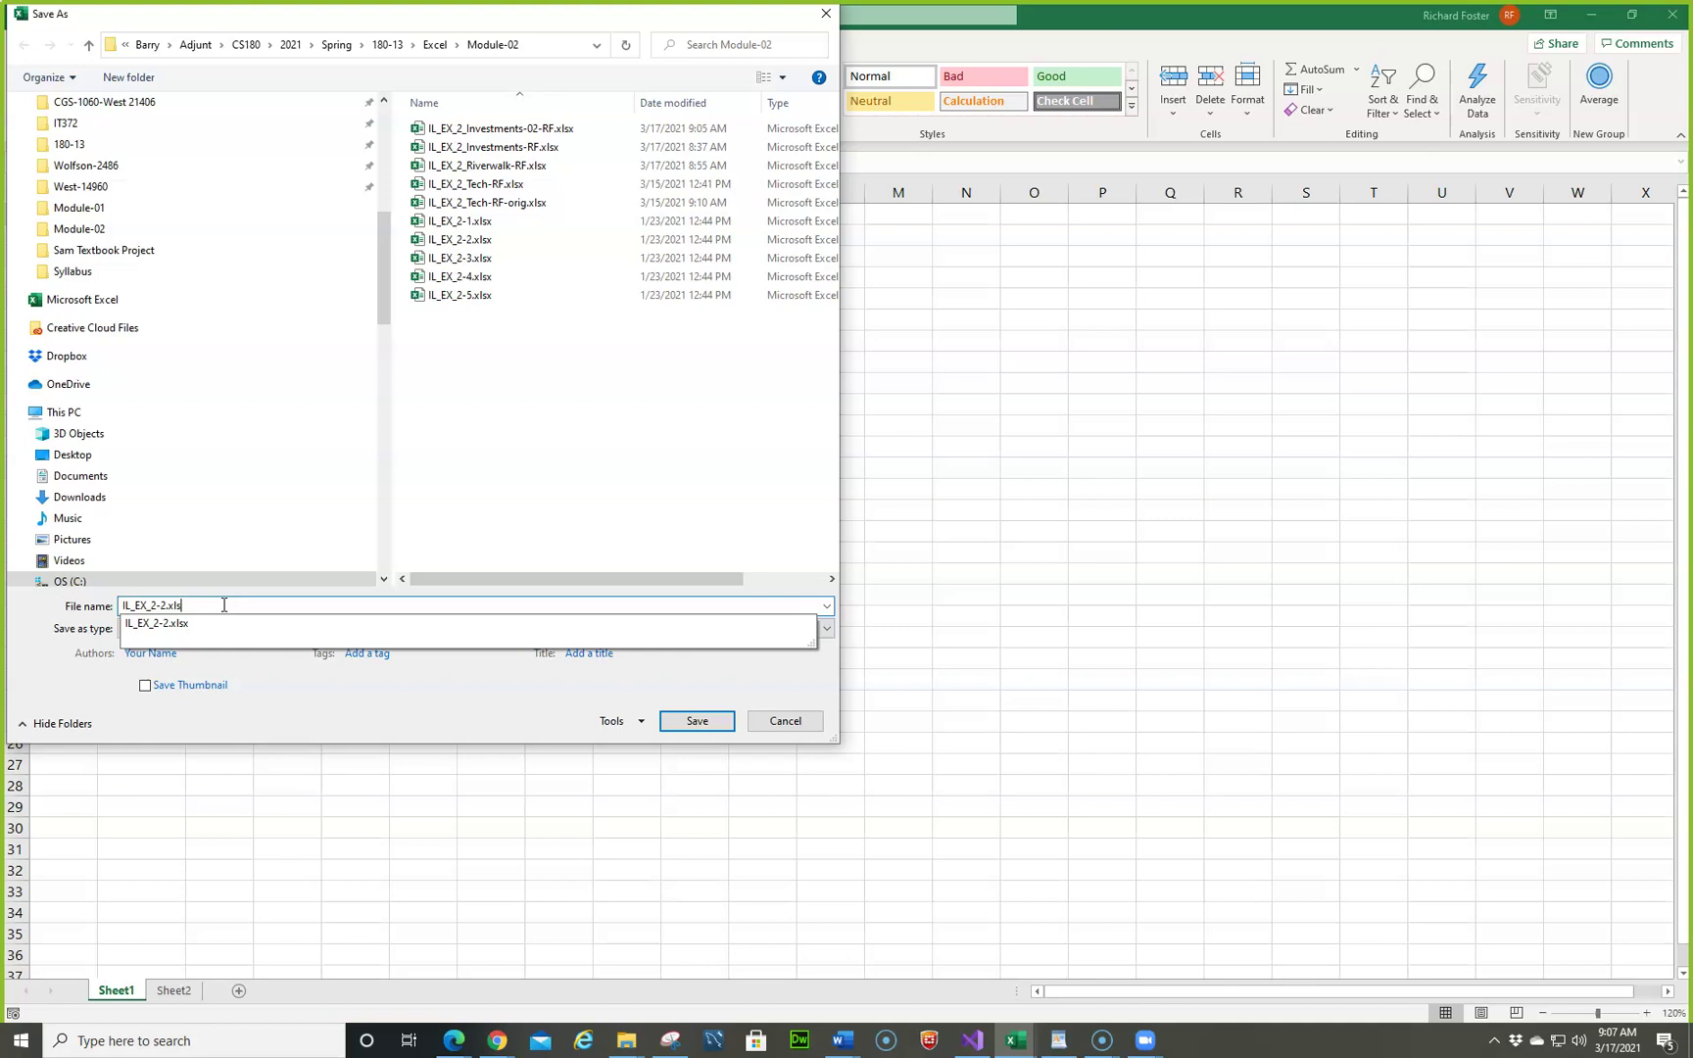
{"action": "key", "text": "BackSpace"}
{"action": "key", "text": "BackSpace"}
{"action": "key", "text": "BackSpace"}
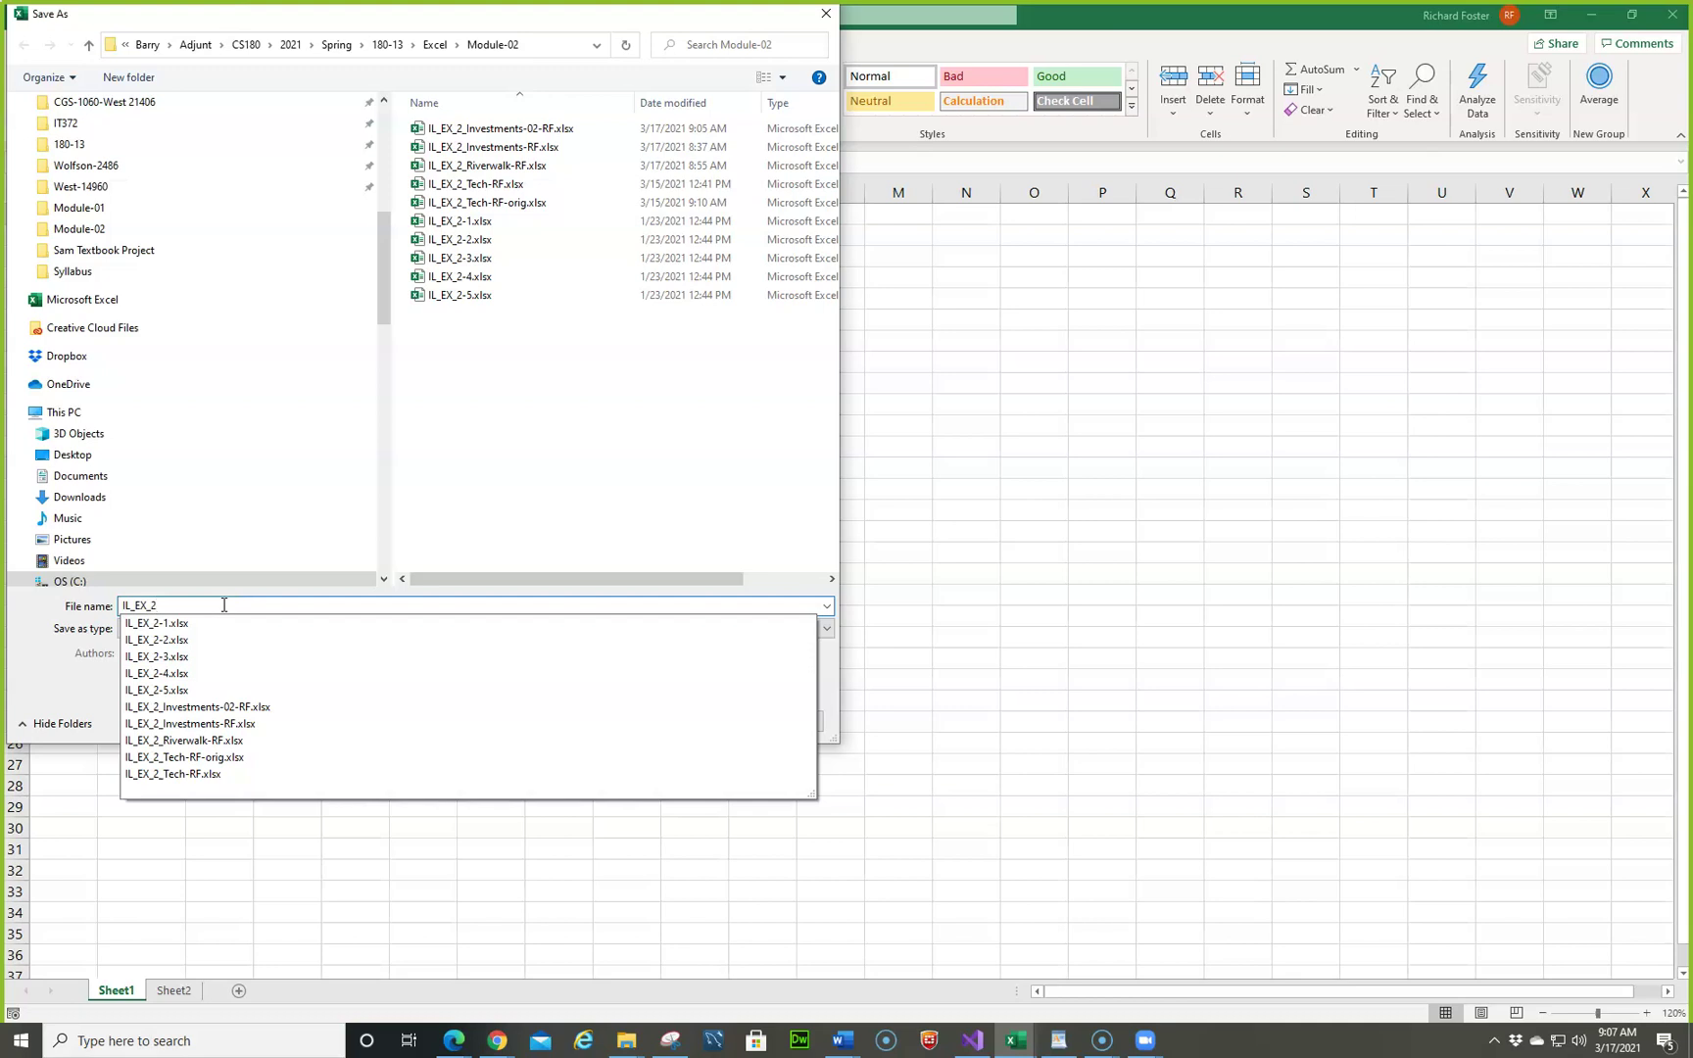
{"action": "type", "text": "_"}
{"action": "type", "text": "I"}
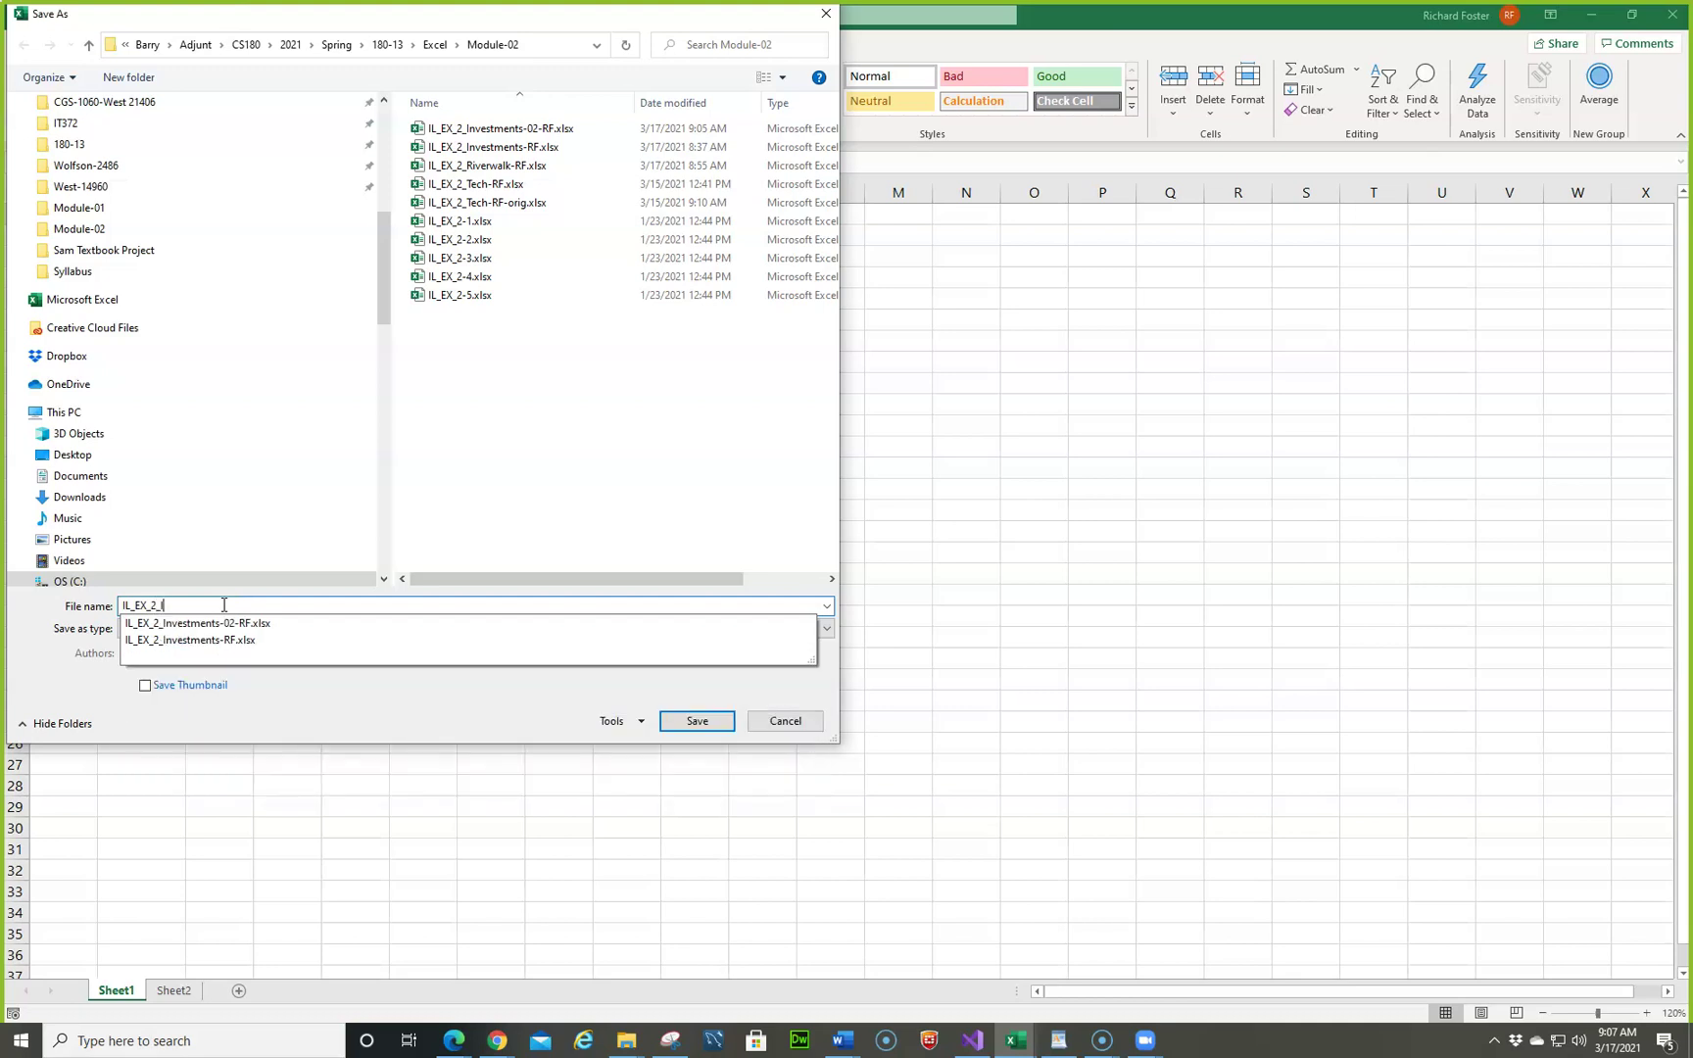
{"action": "type", "text": "nvestments-RF"}
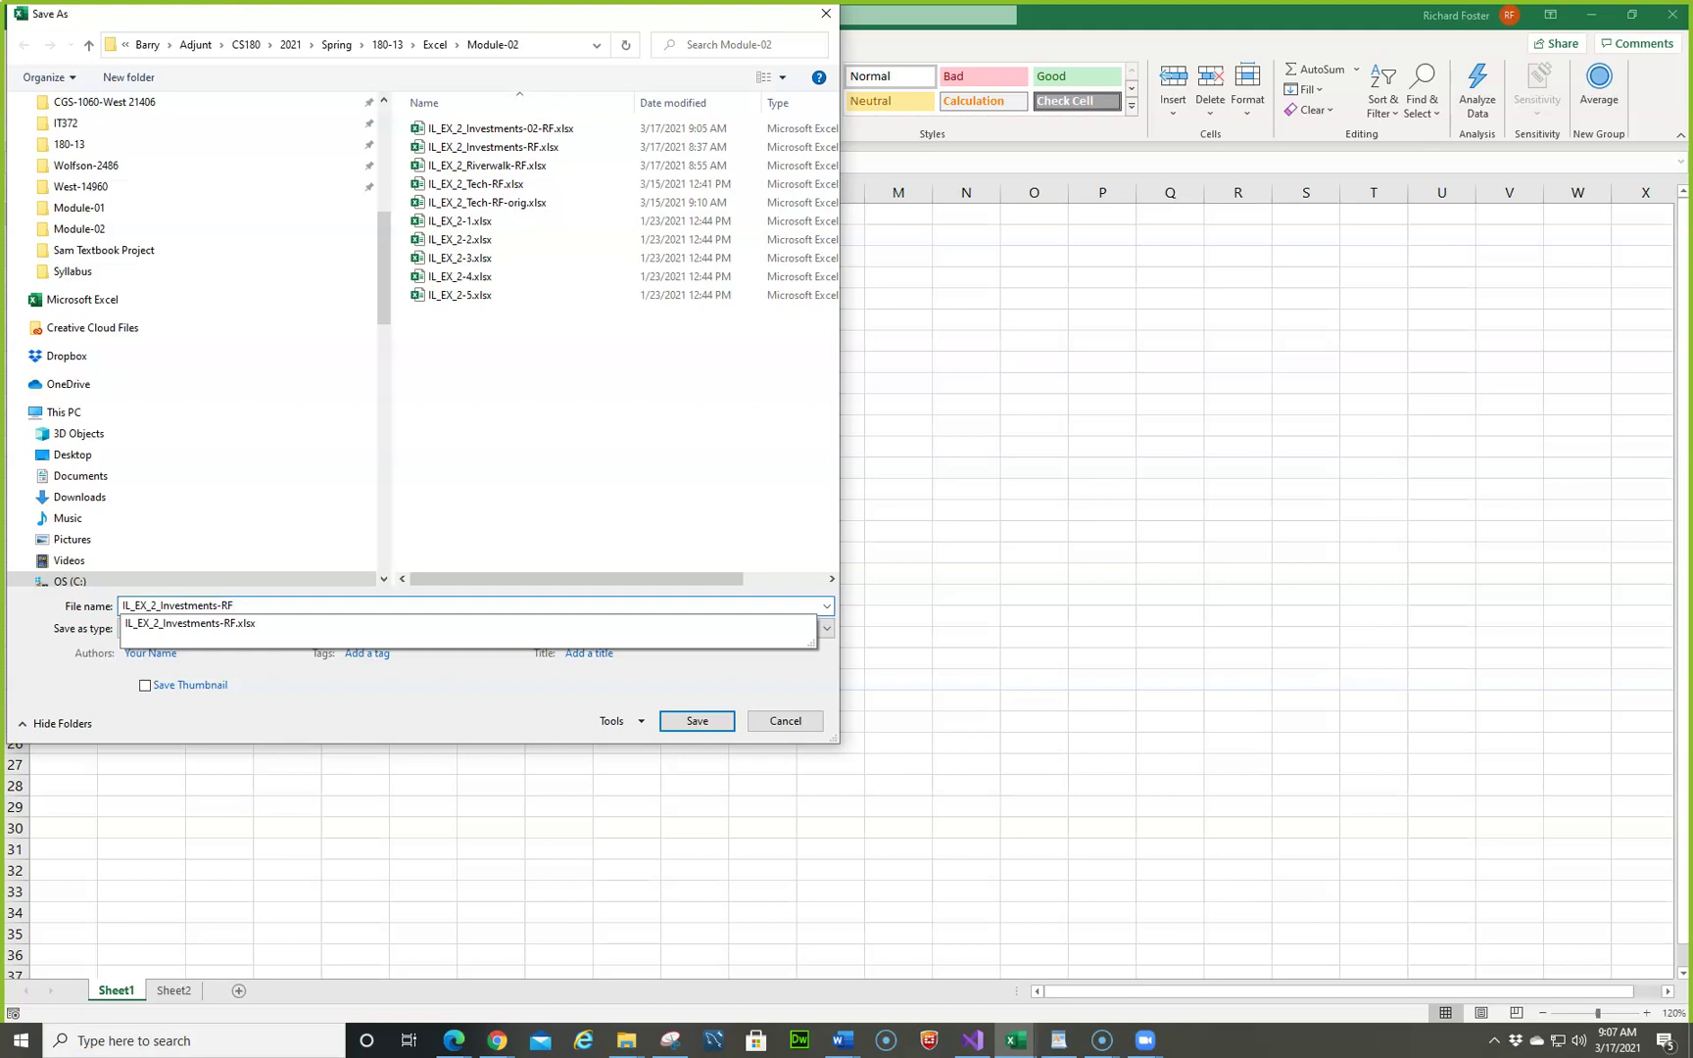
{"action": "key", "text": "Return"}
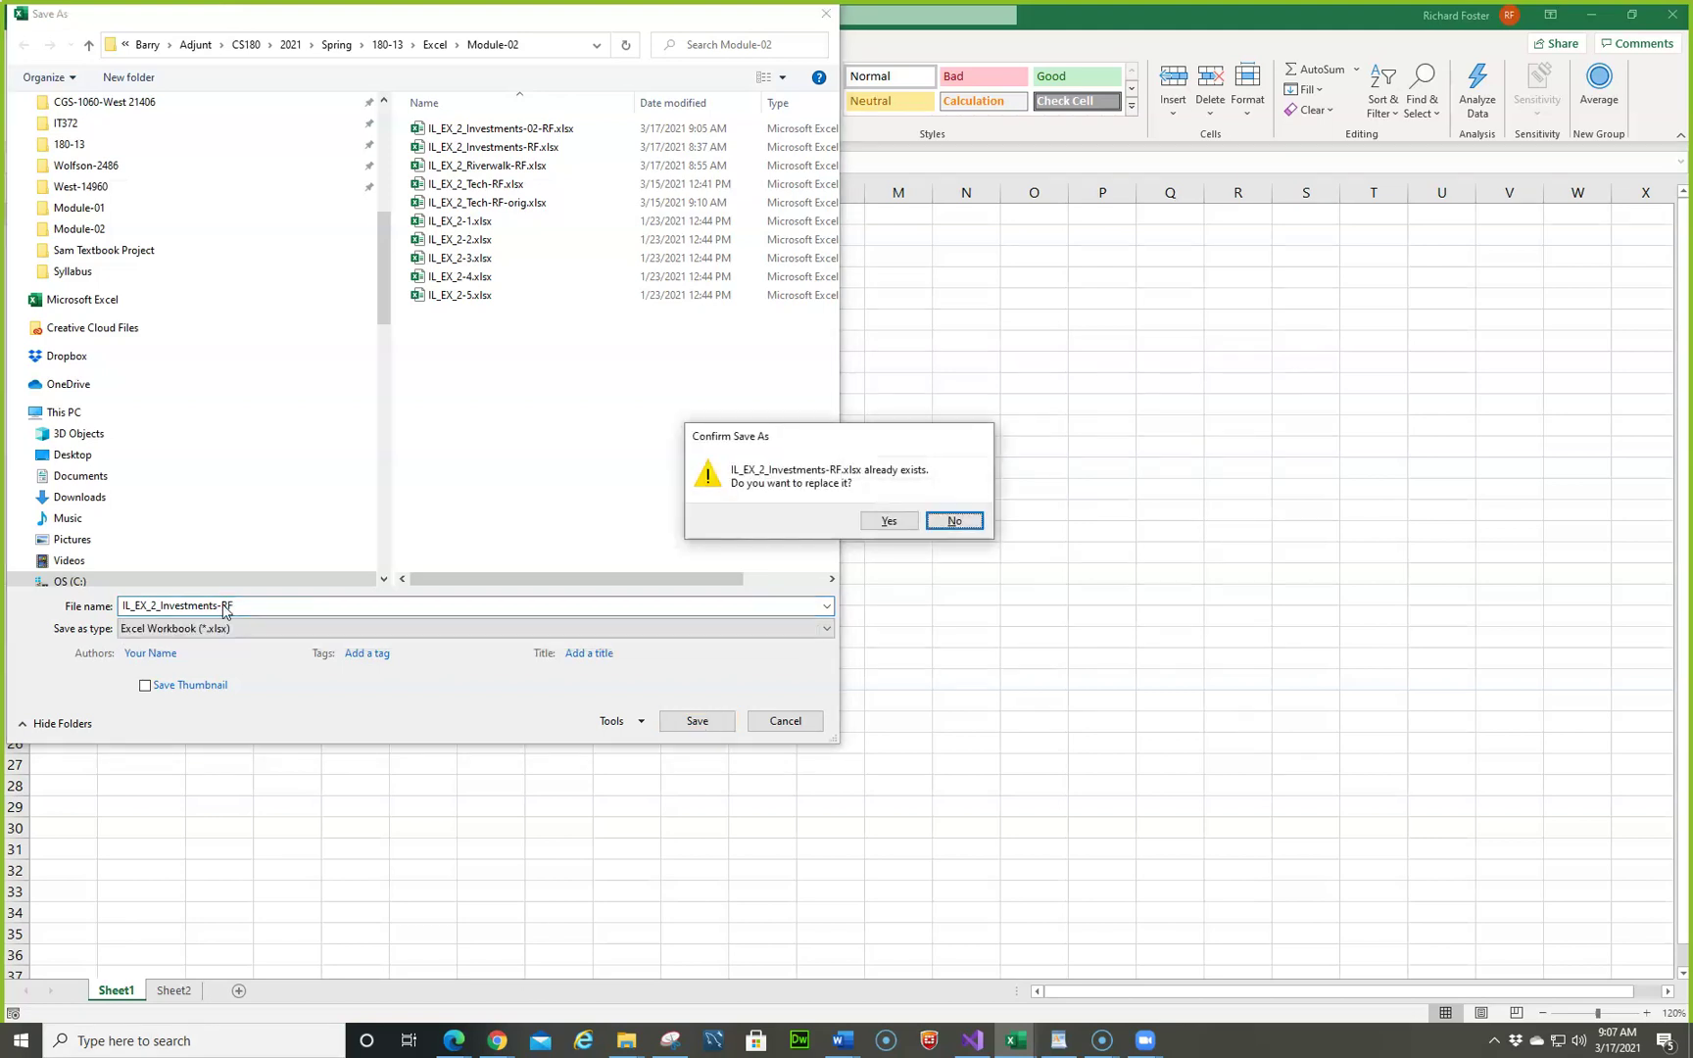
{"action": "left_click", "coordinate": [885, 520]}
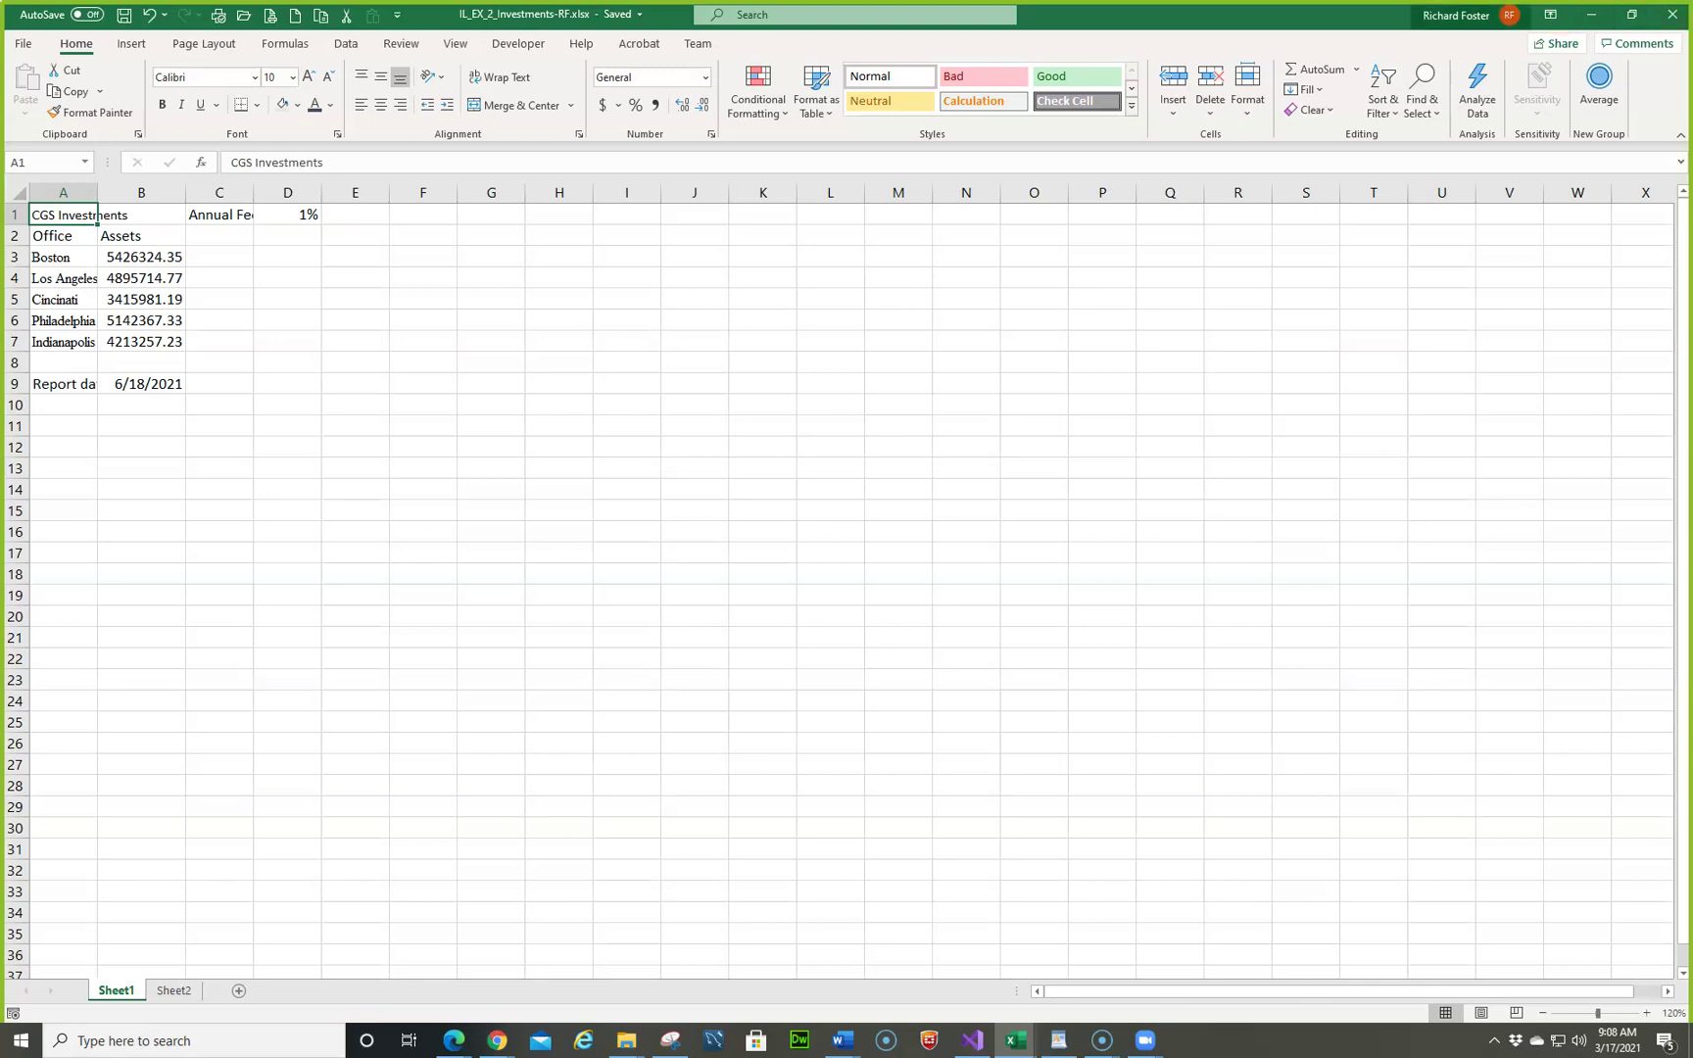
Step: Apply the Accounting number format to the assets in B3:B7 and the 14-Mar date format to the report date in B9
{"action": "left_click_drag", "start_coordinate": [142, 256], "coordinate": [141, 340]}
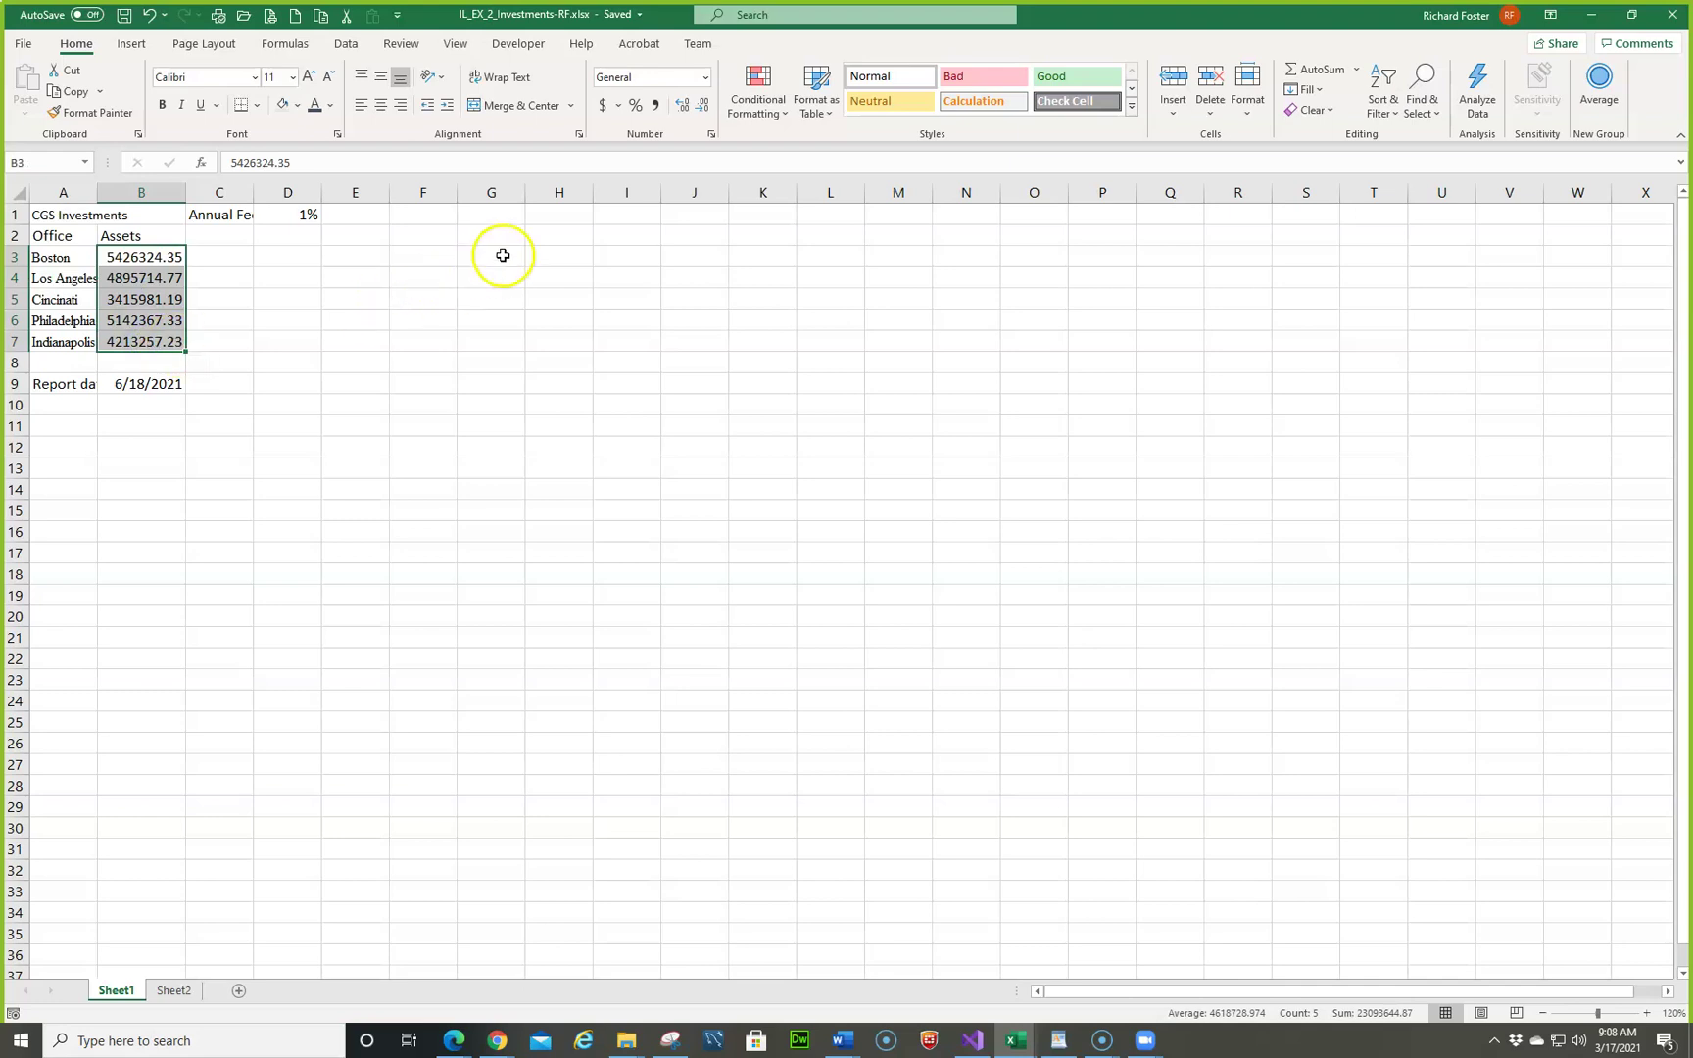
{"action": "left_click", "coordinate": [603, 105]}
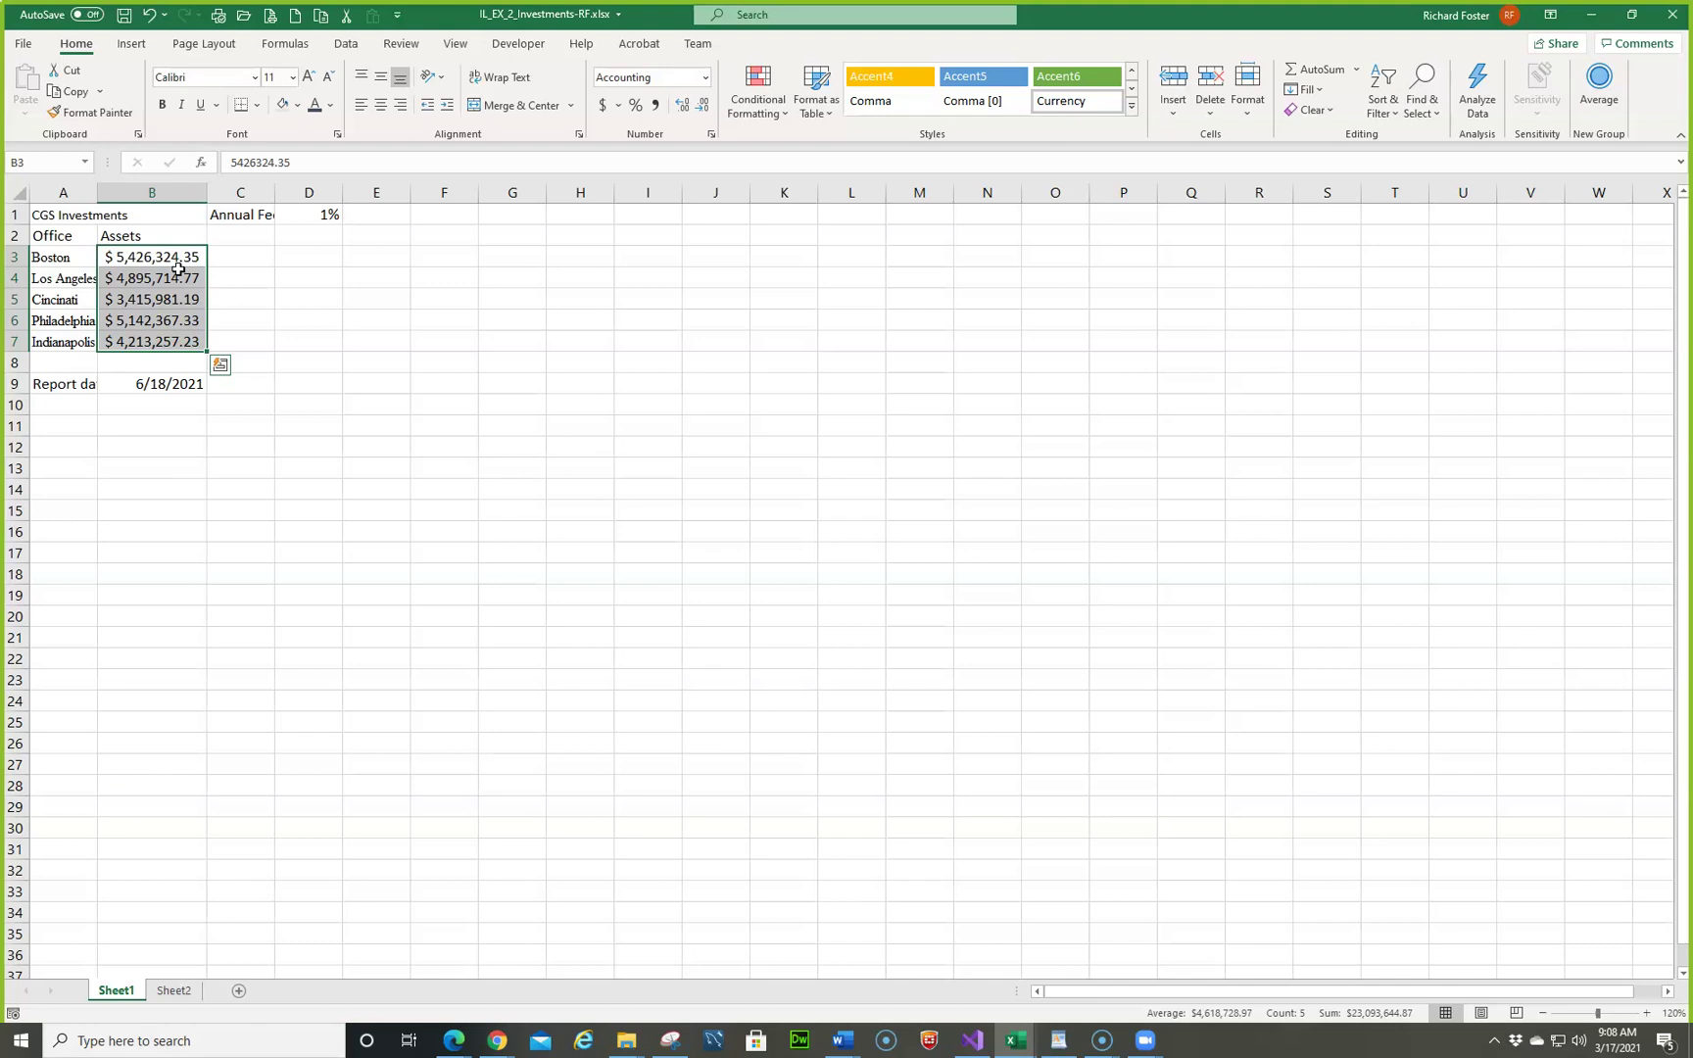
{"action": "left_click", "coordinate": [150, 388]}
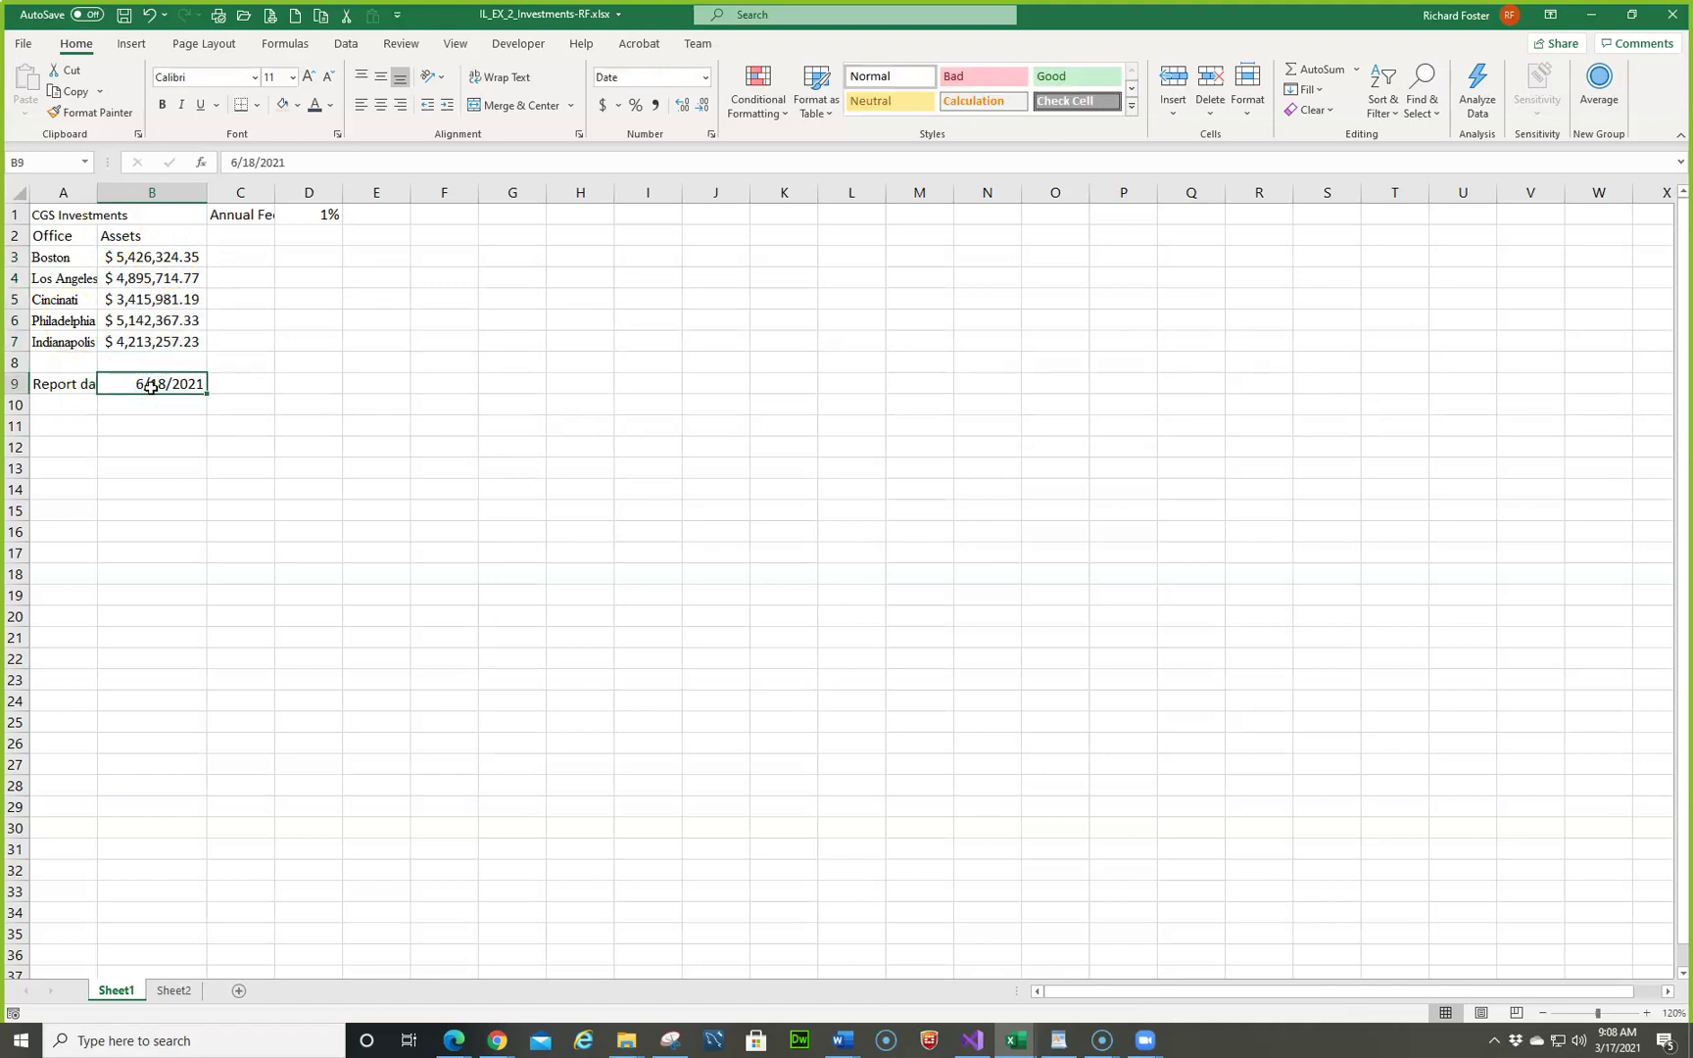
{"action": "left_click", "coordinate": [711, 134]}
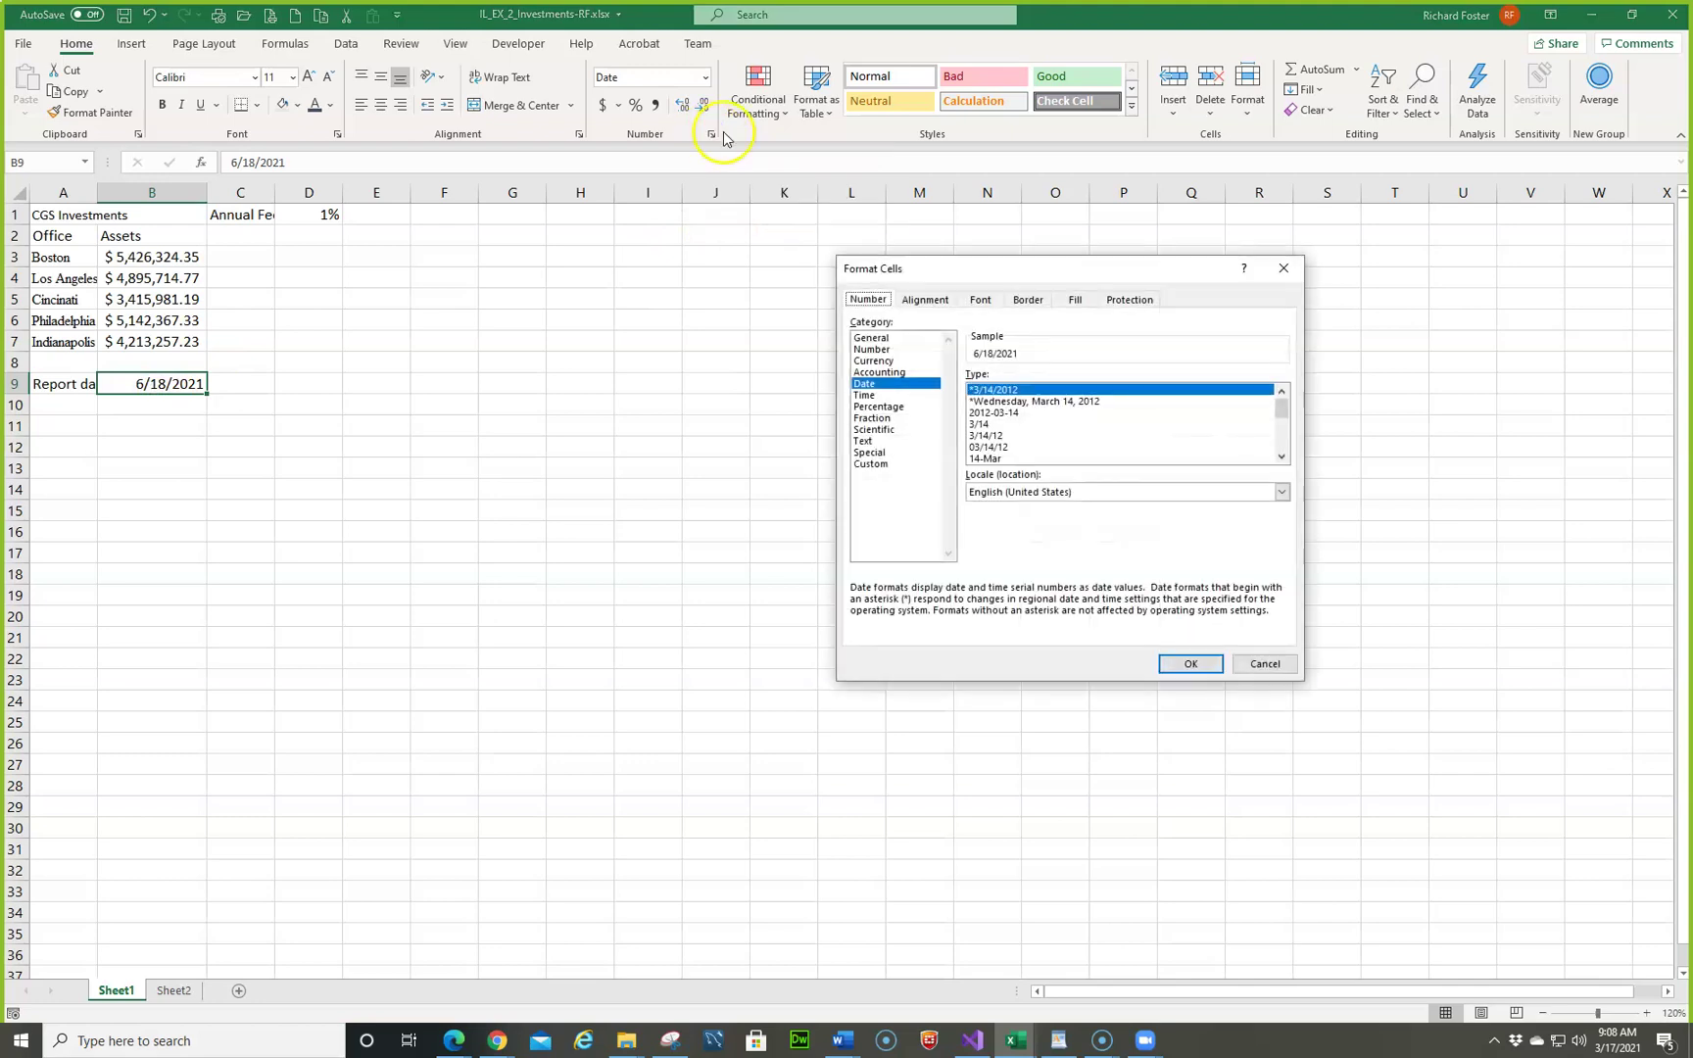
{"action": "left_click", "coordinate": [998, 459]}
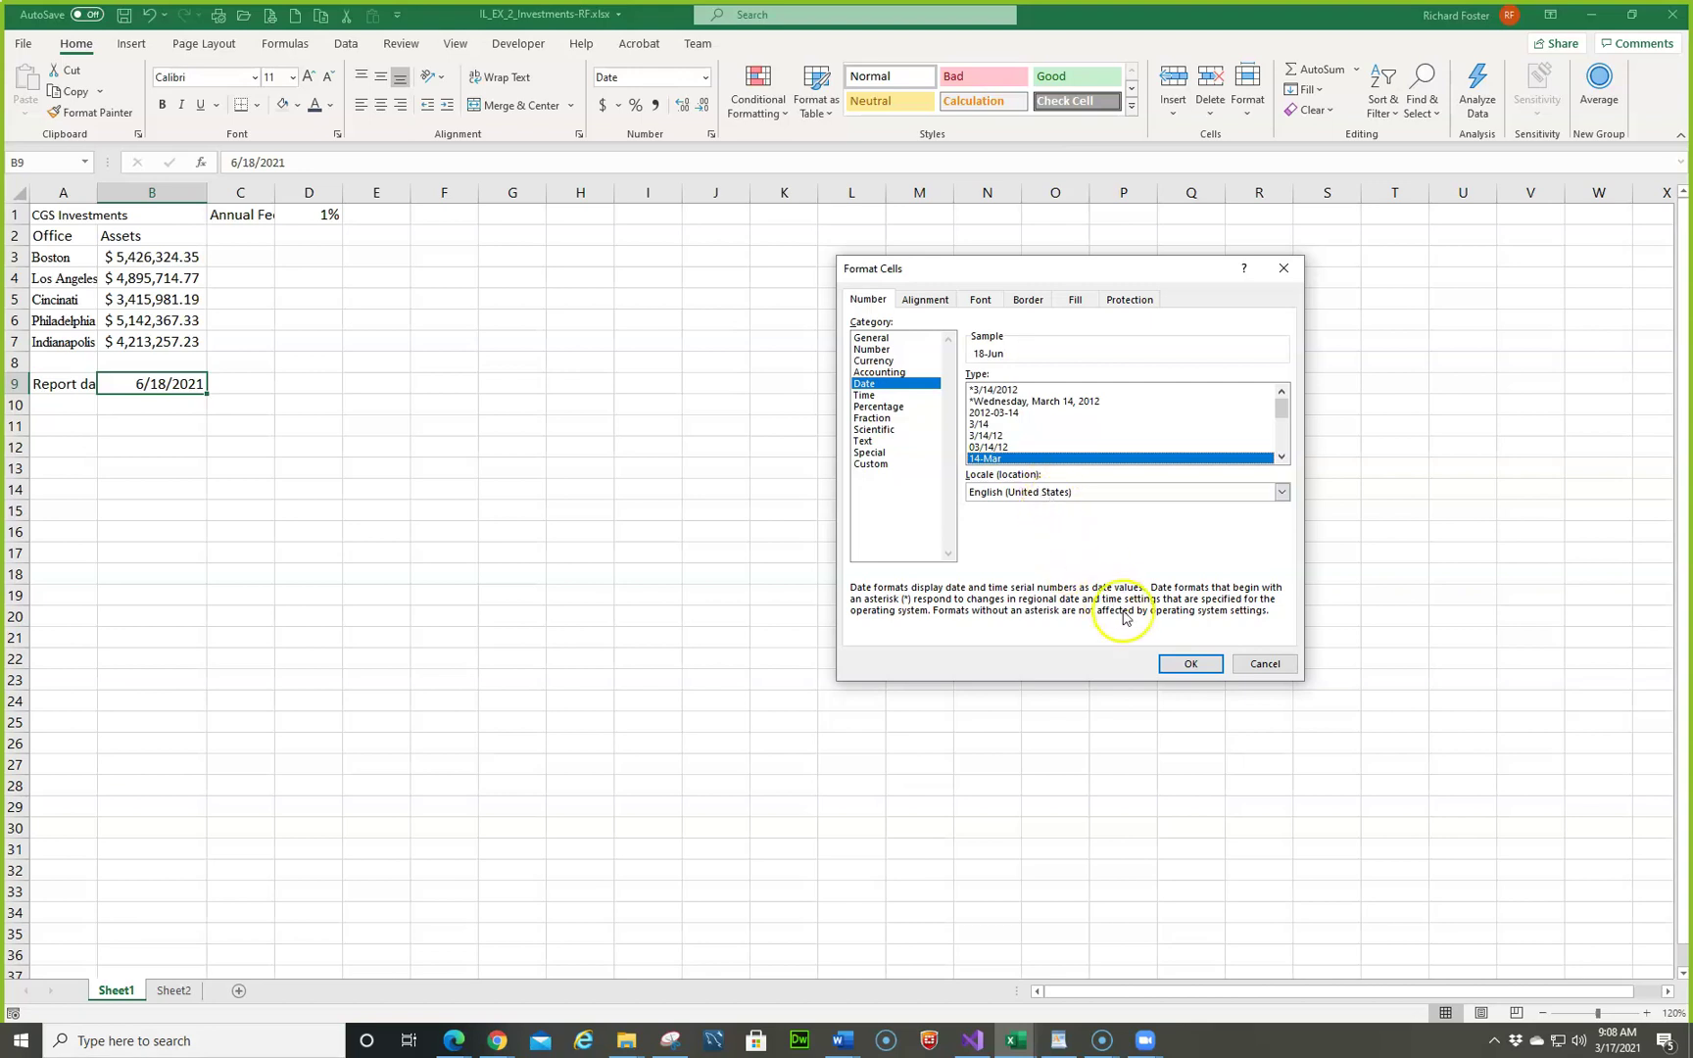
{"action": "left_click", "coordinate": [1190, 663]}
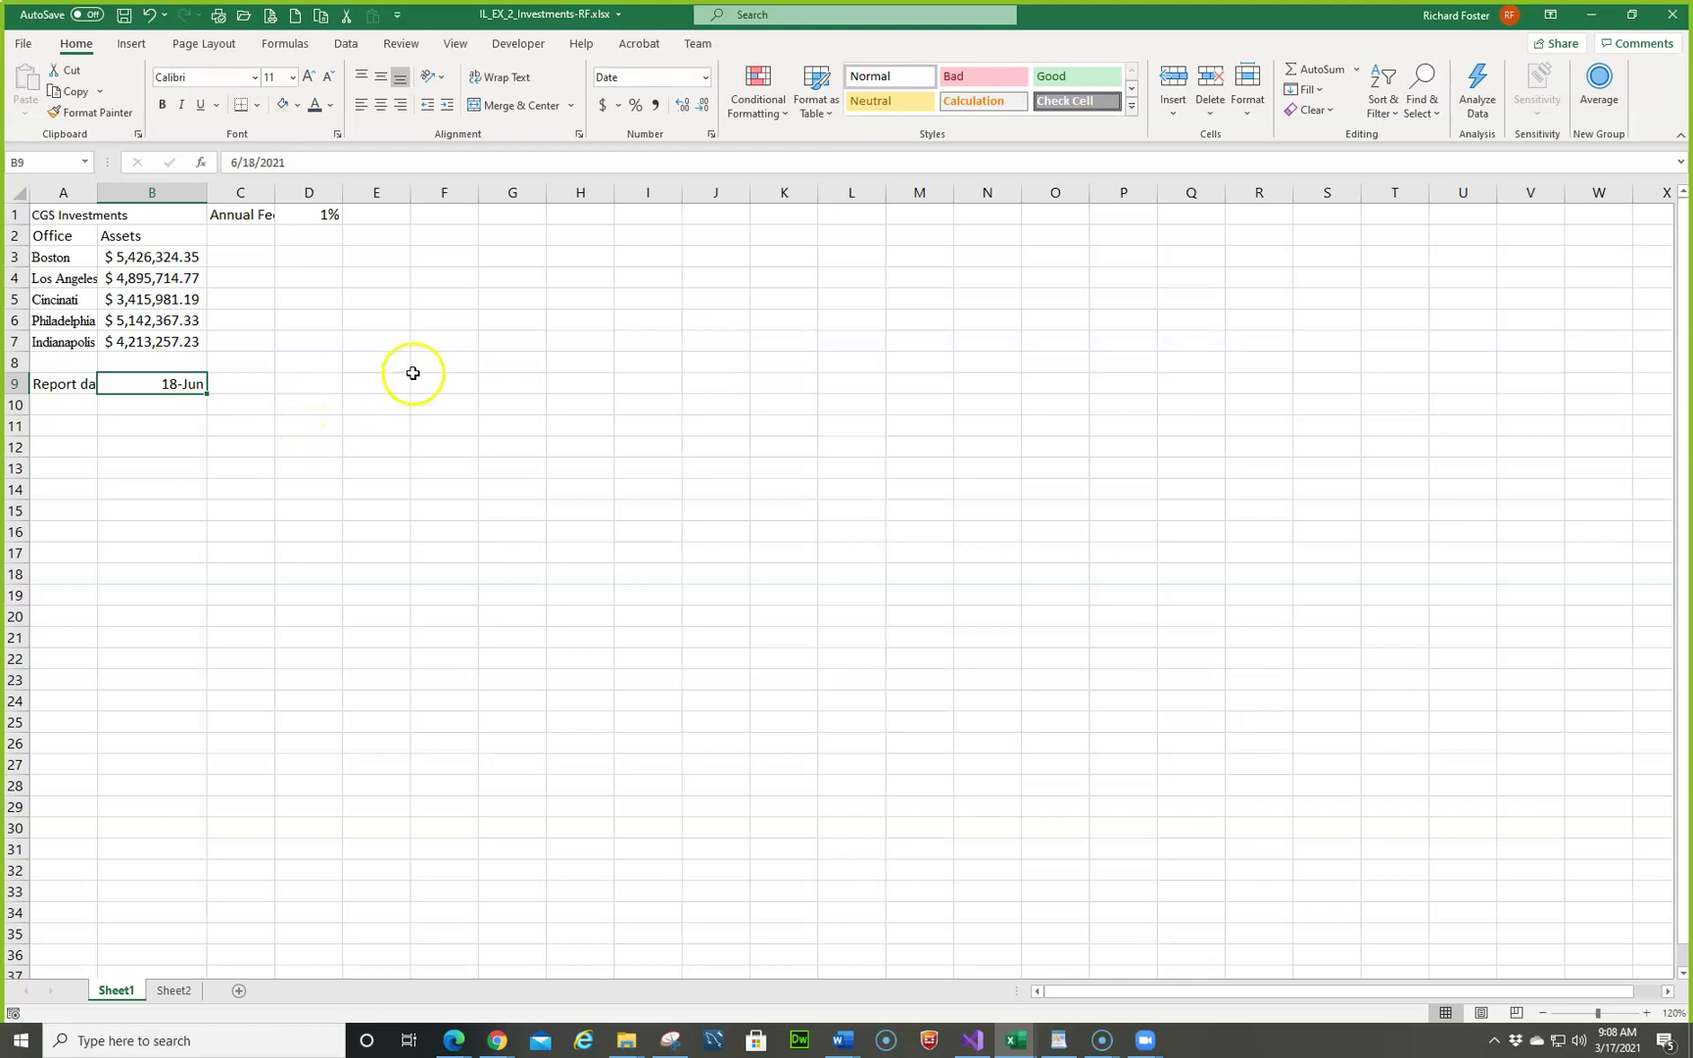
Step: Format the annual fee percentage in D1 to show one decimal place and save the workbook
{"action": "left_click", "coordinate": [303, 218]}
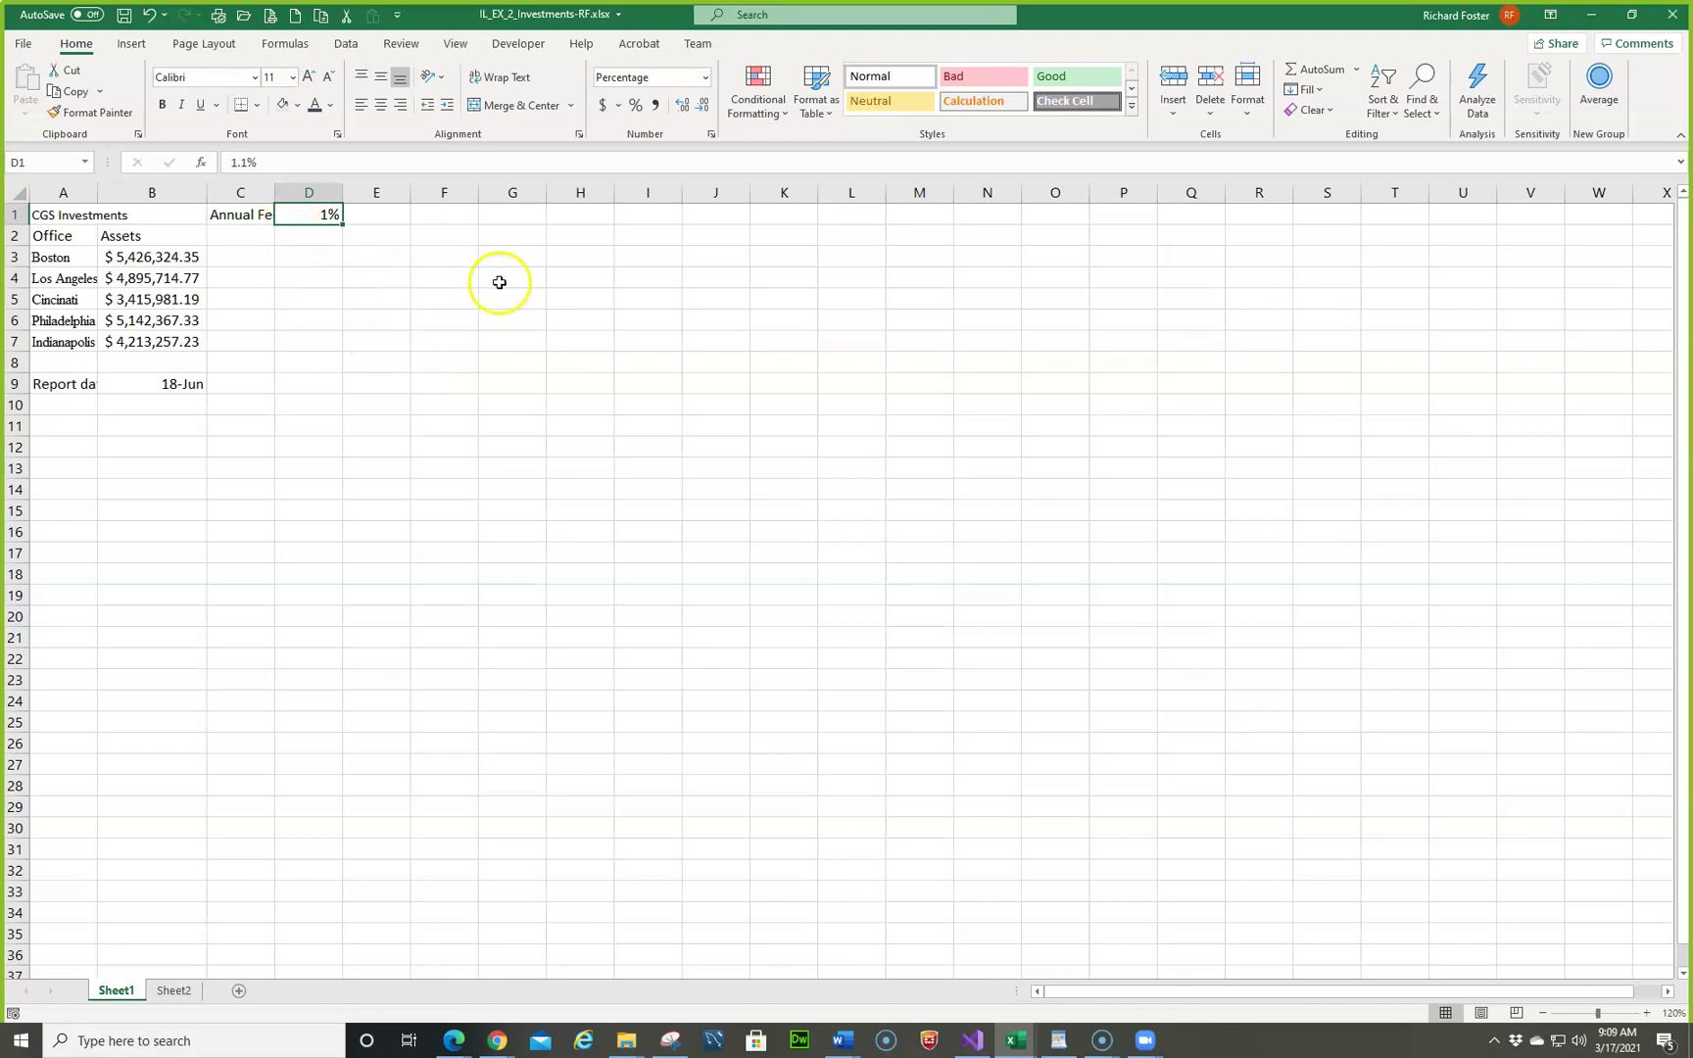
{"action": "left_click", "coordinate": [713, 137]}
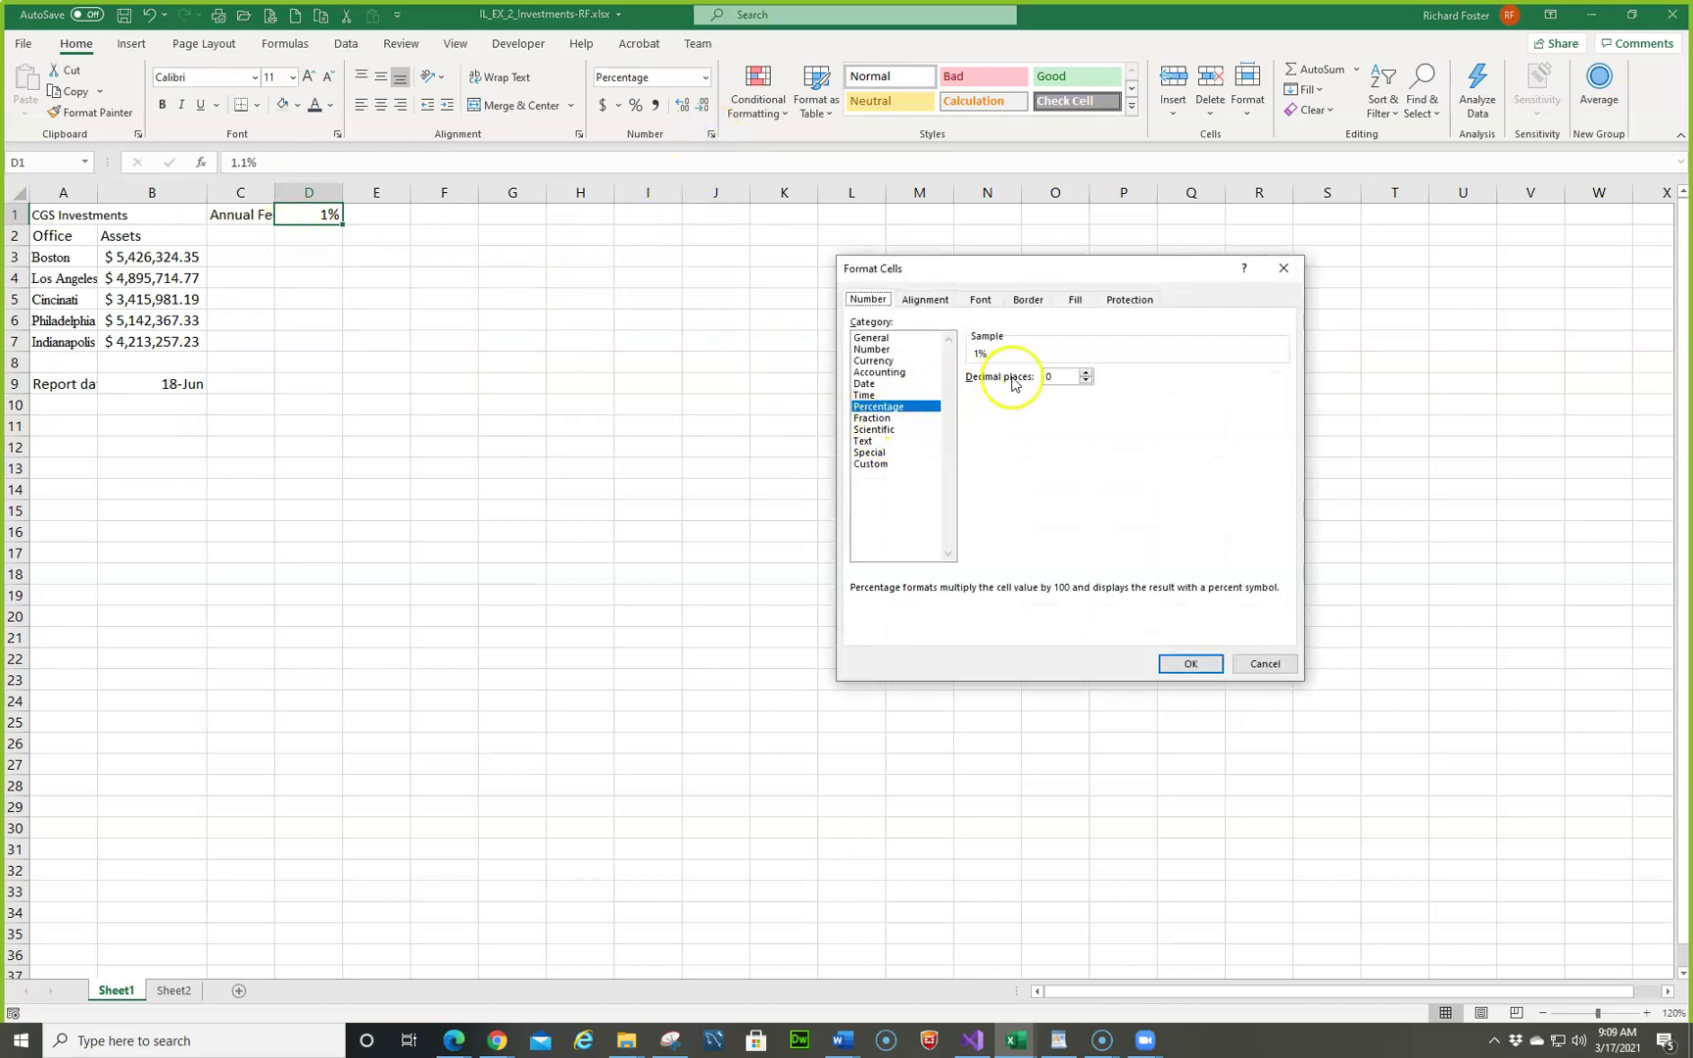
{"action": "left_click", "coordinate": [1279, 666]}
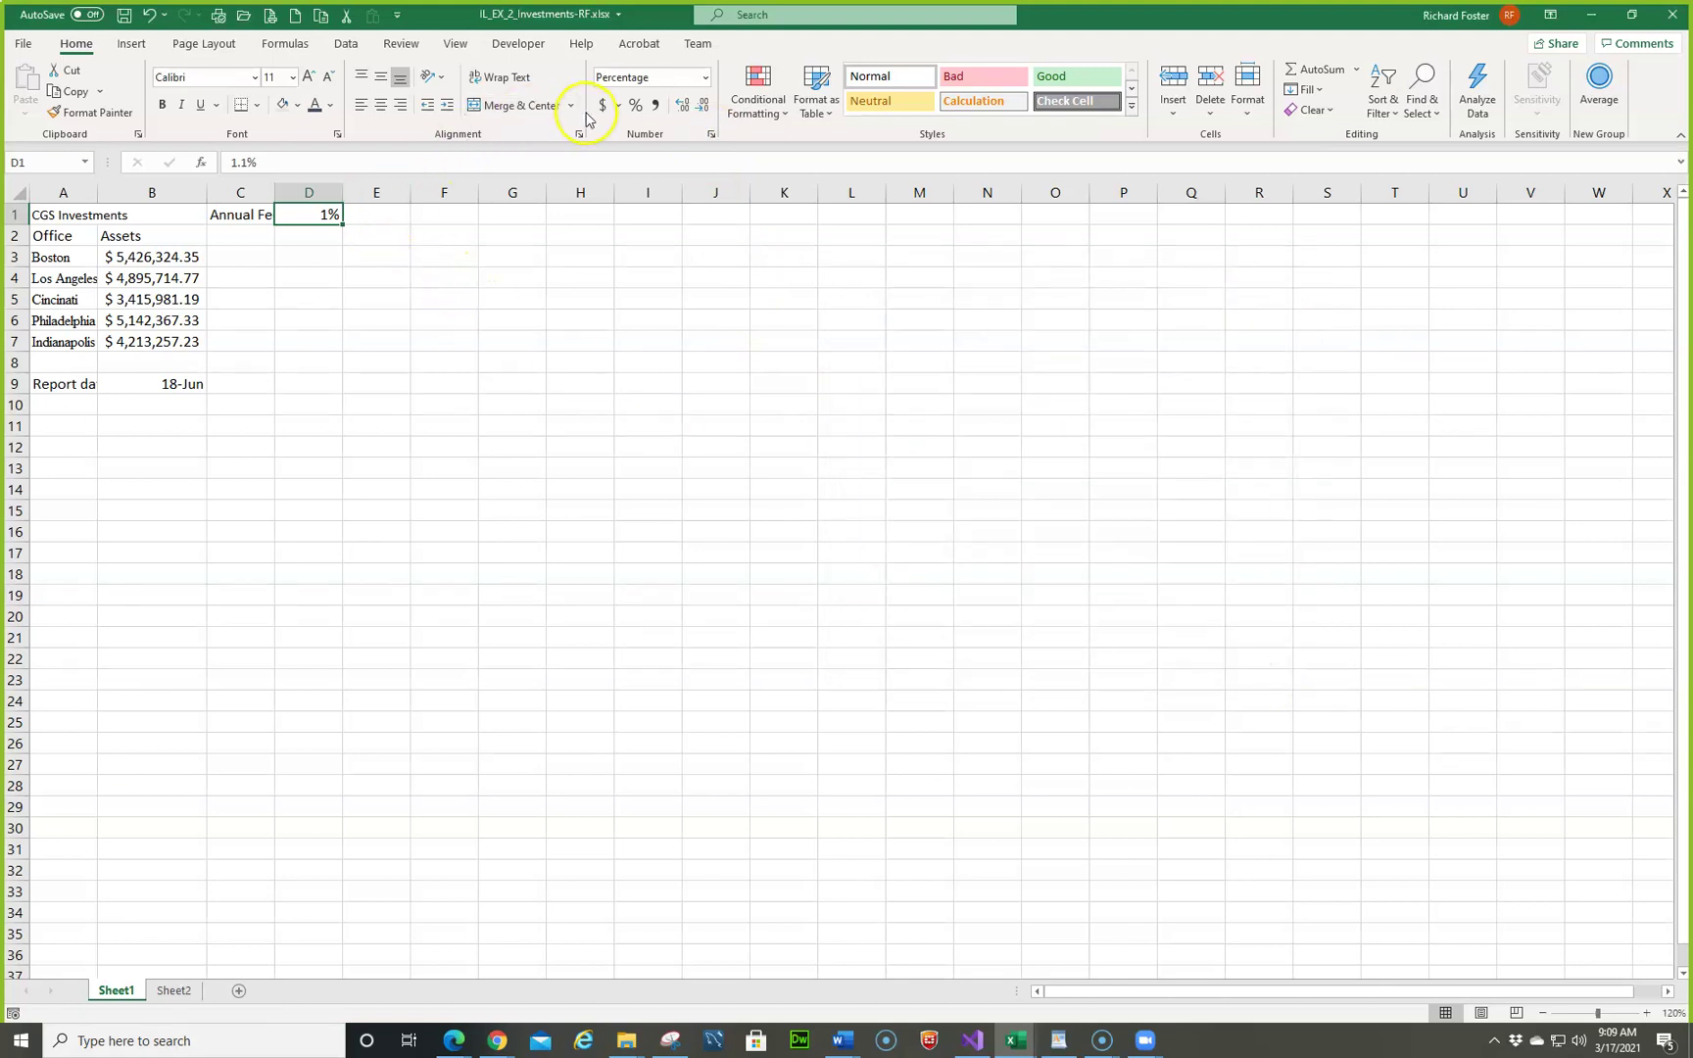
{"action": "left_click", "coordinate": [680, 106]}
{"action": "left_click", "coordinate": [123, 18]}
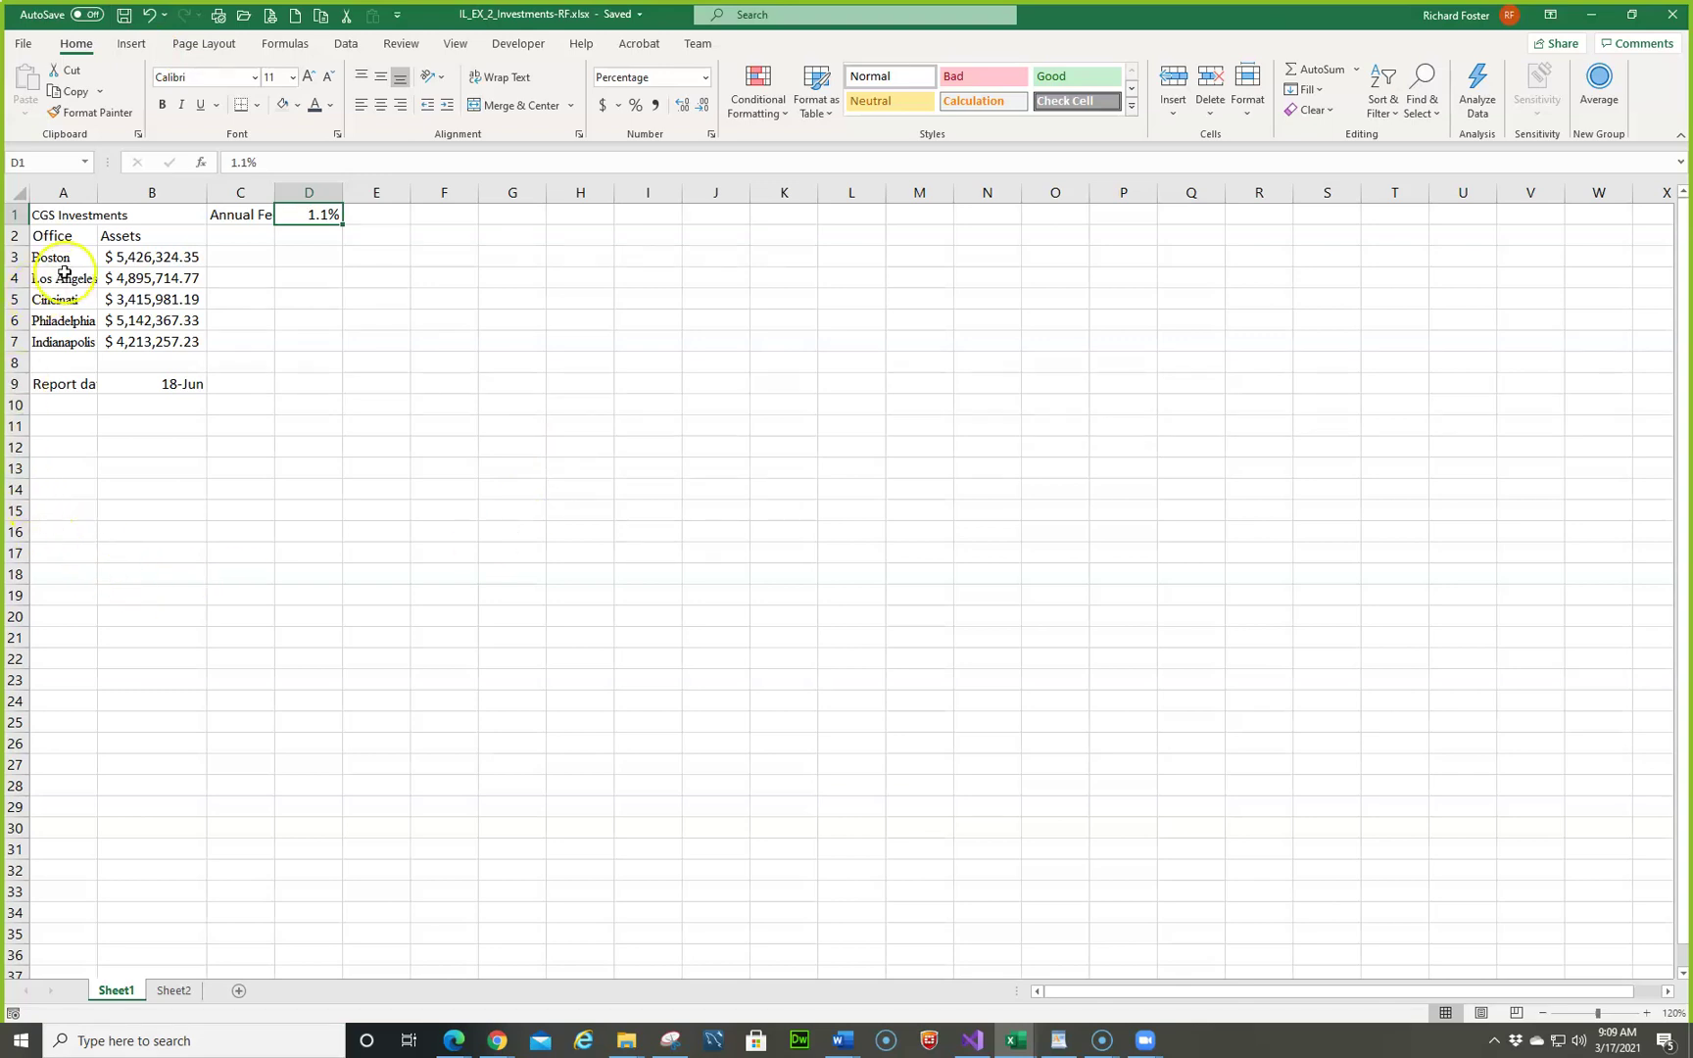
Step: Set the office names in A3:A7 to the Calibri body font at size 11 and save the workbook
{"action": "left_click_drag", "start_coordinate": [63, 257], "coordinate": [71, 340]}
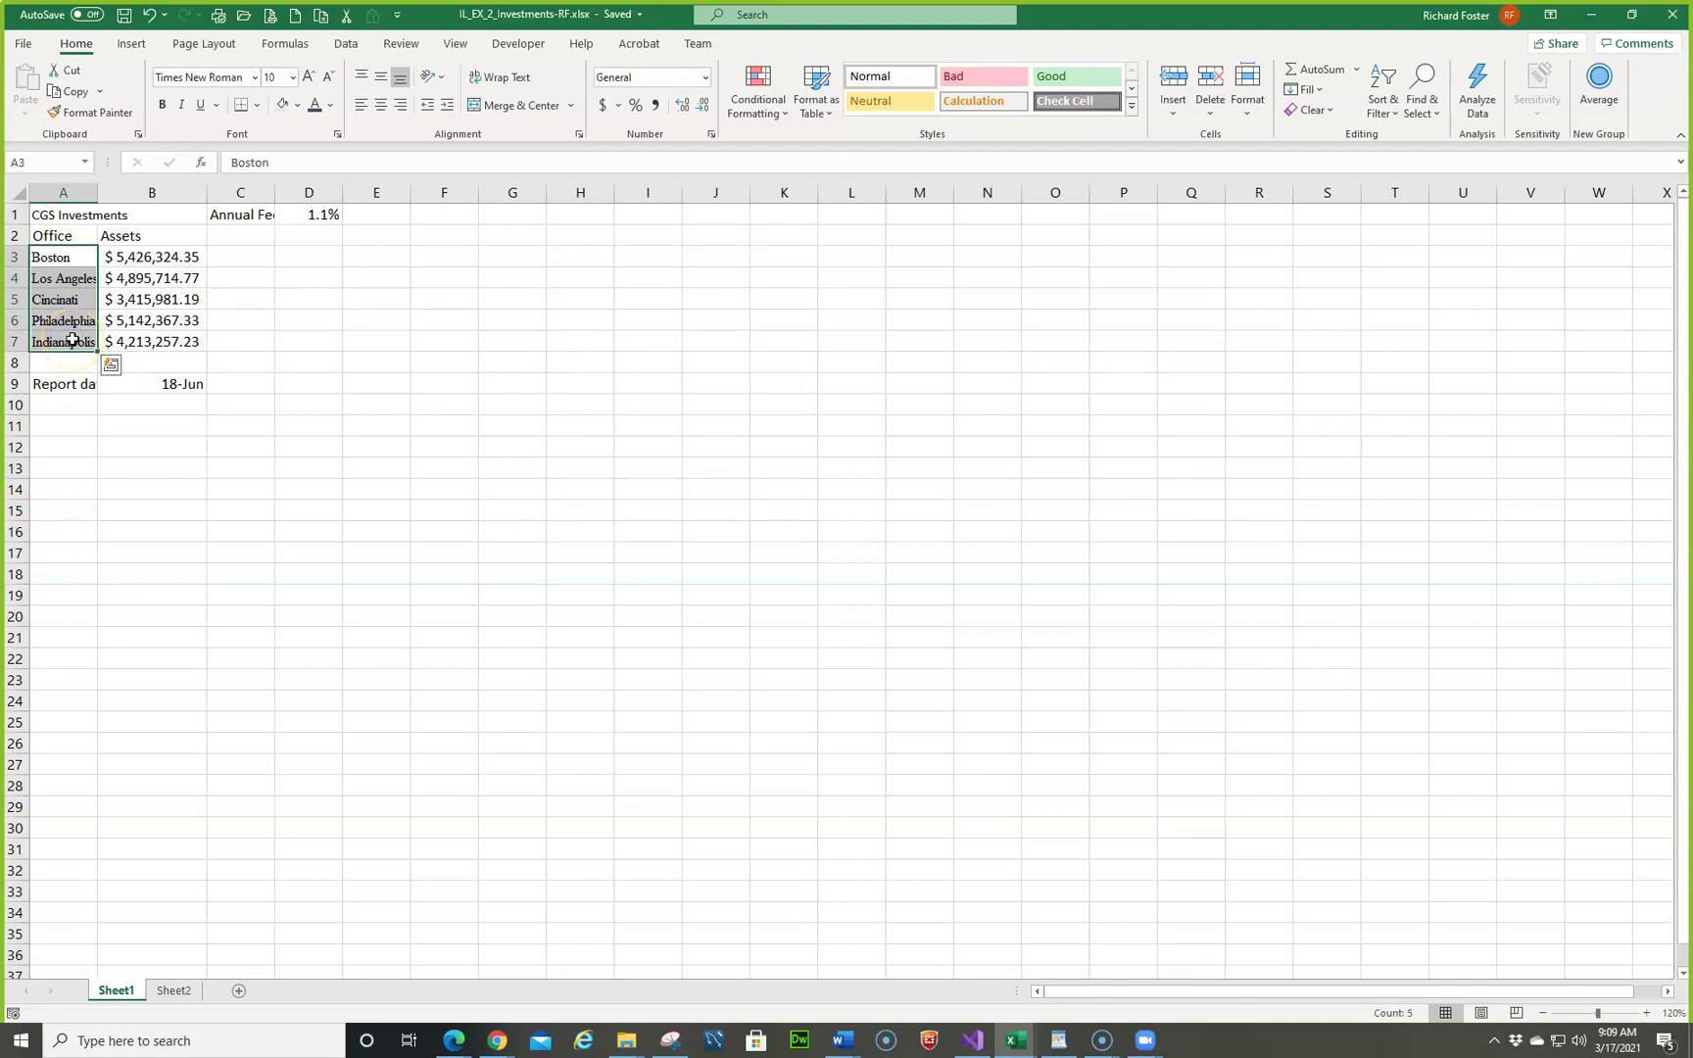
{"action": "left_click", "coordinate": [255, 78]}
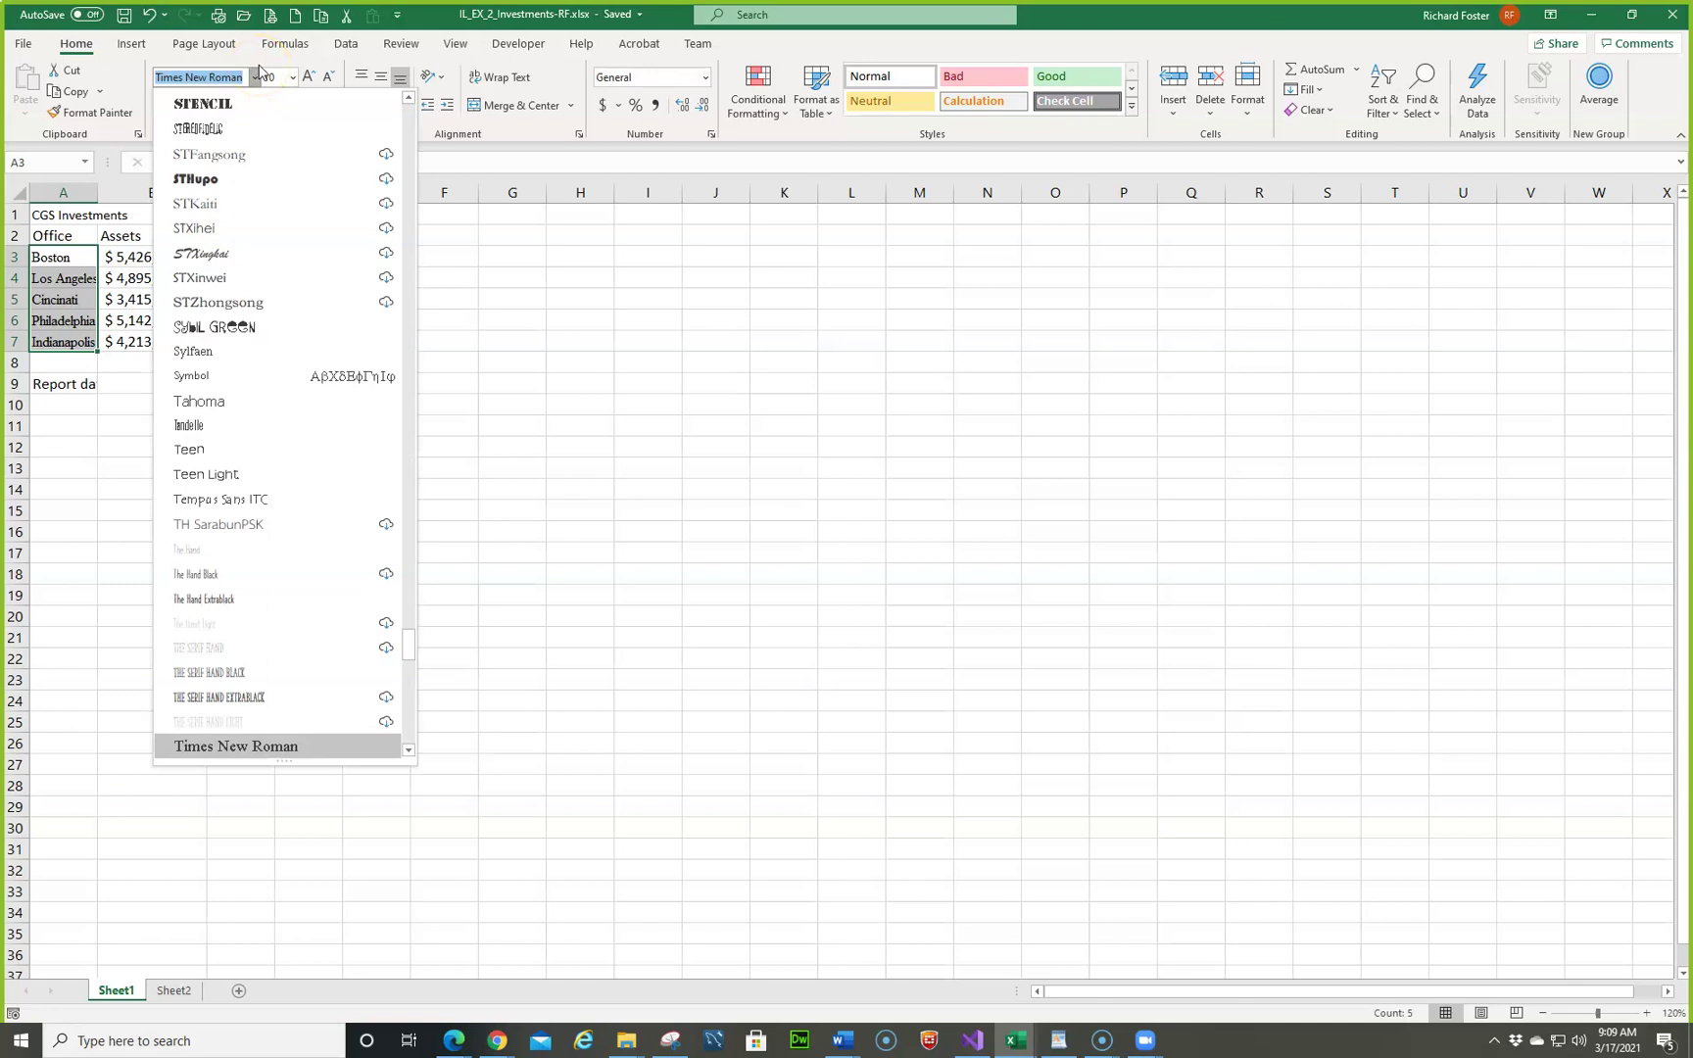
{"action": "type", "text": "Calibri Light"}
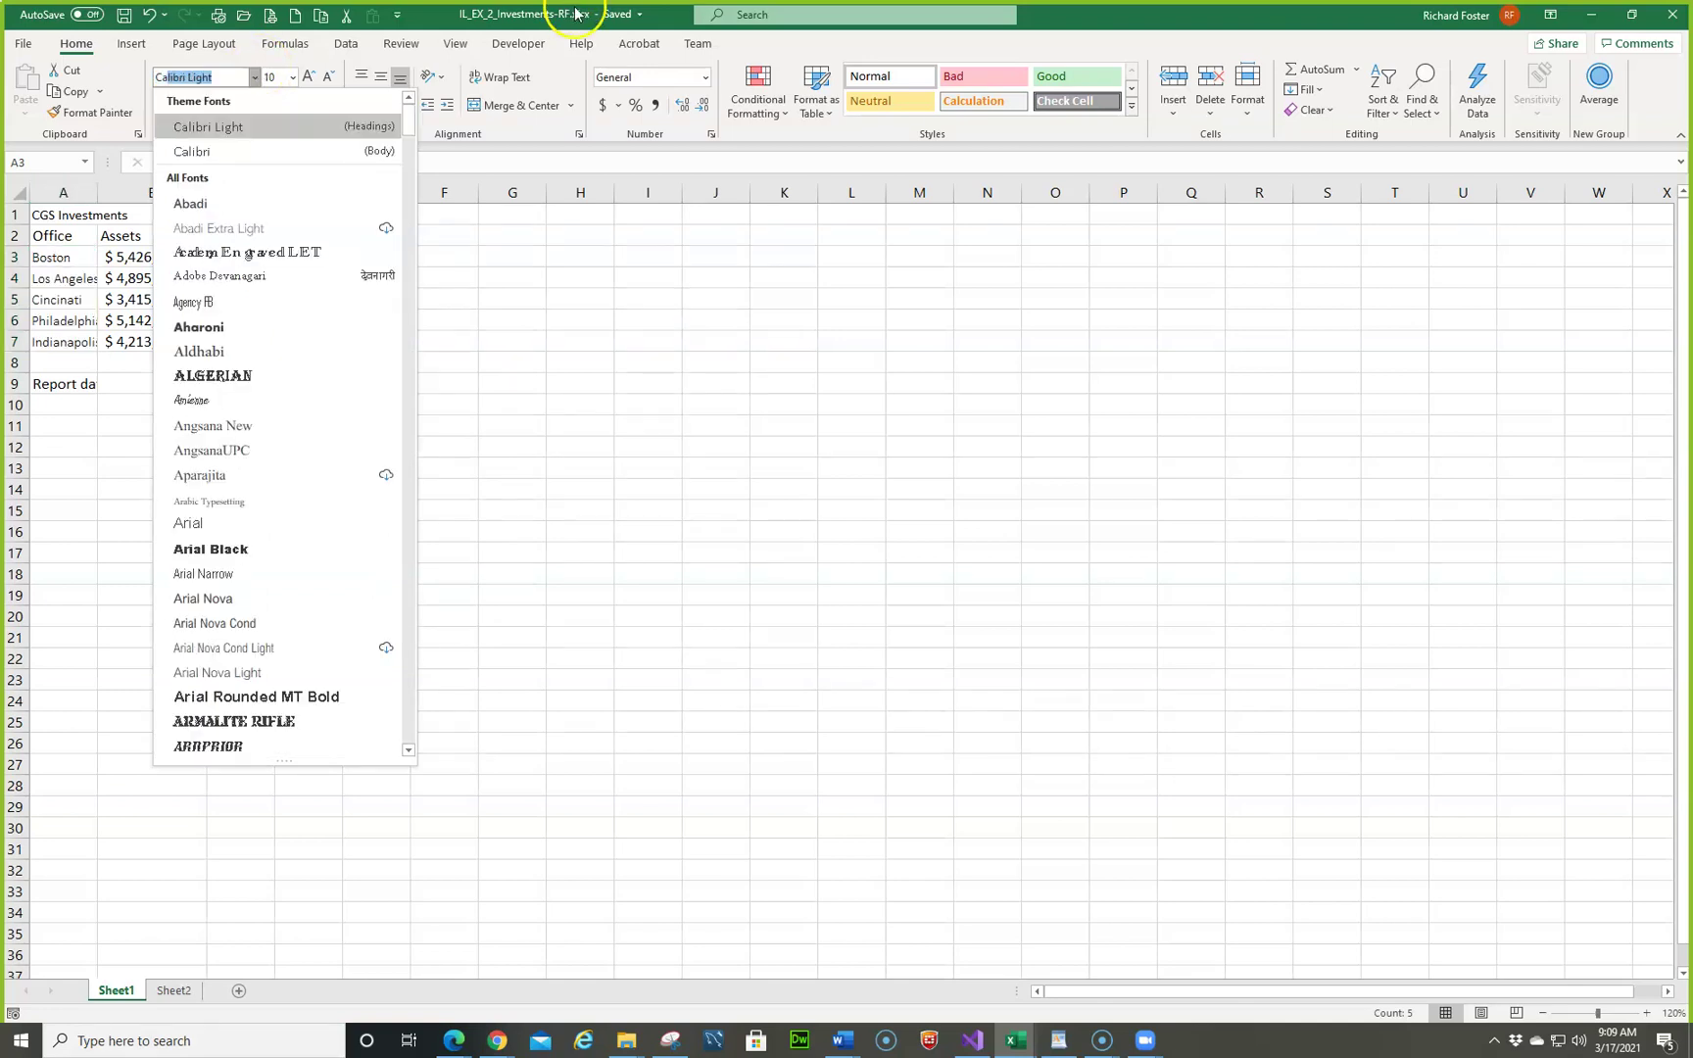
{"action": "left_click", "coordinate": [248, 153]}
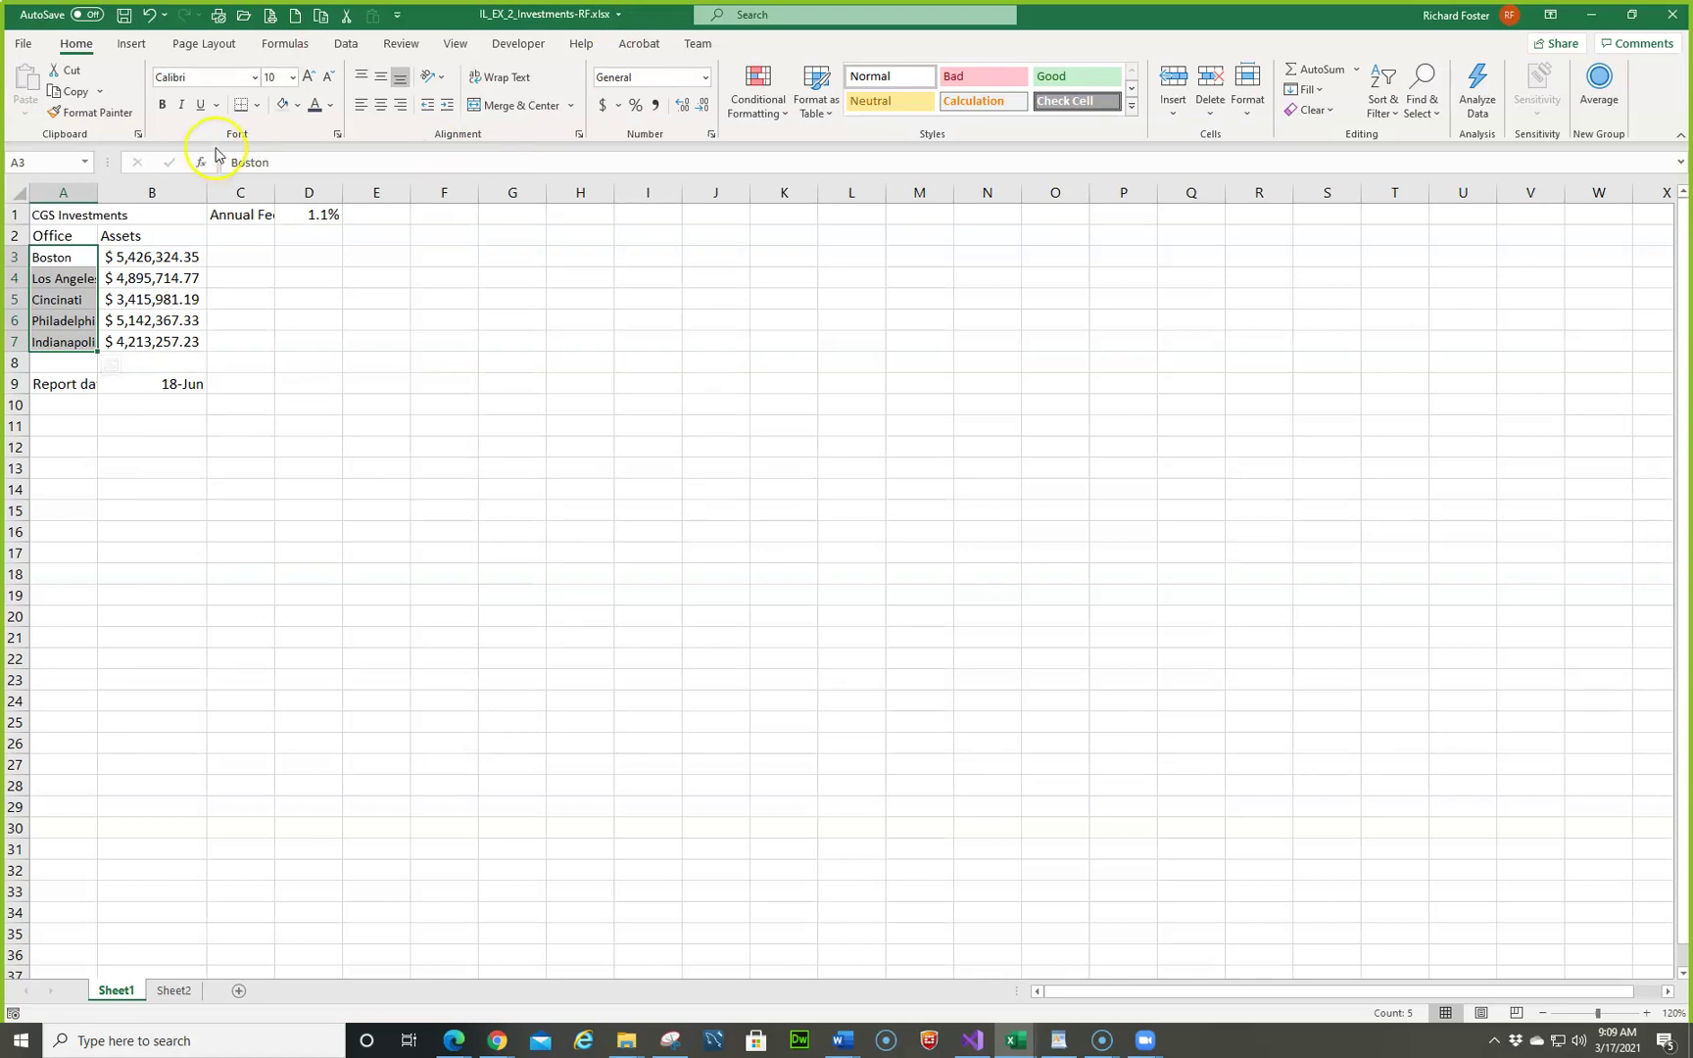
{"action": "left_click", "coordinate": [308, 78]}
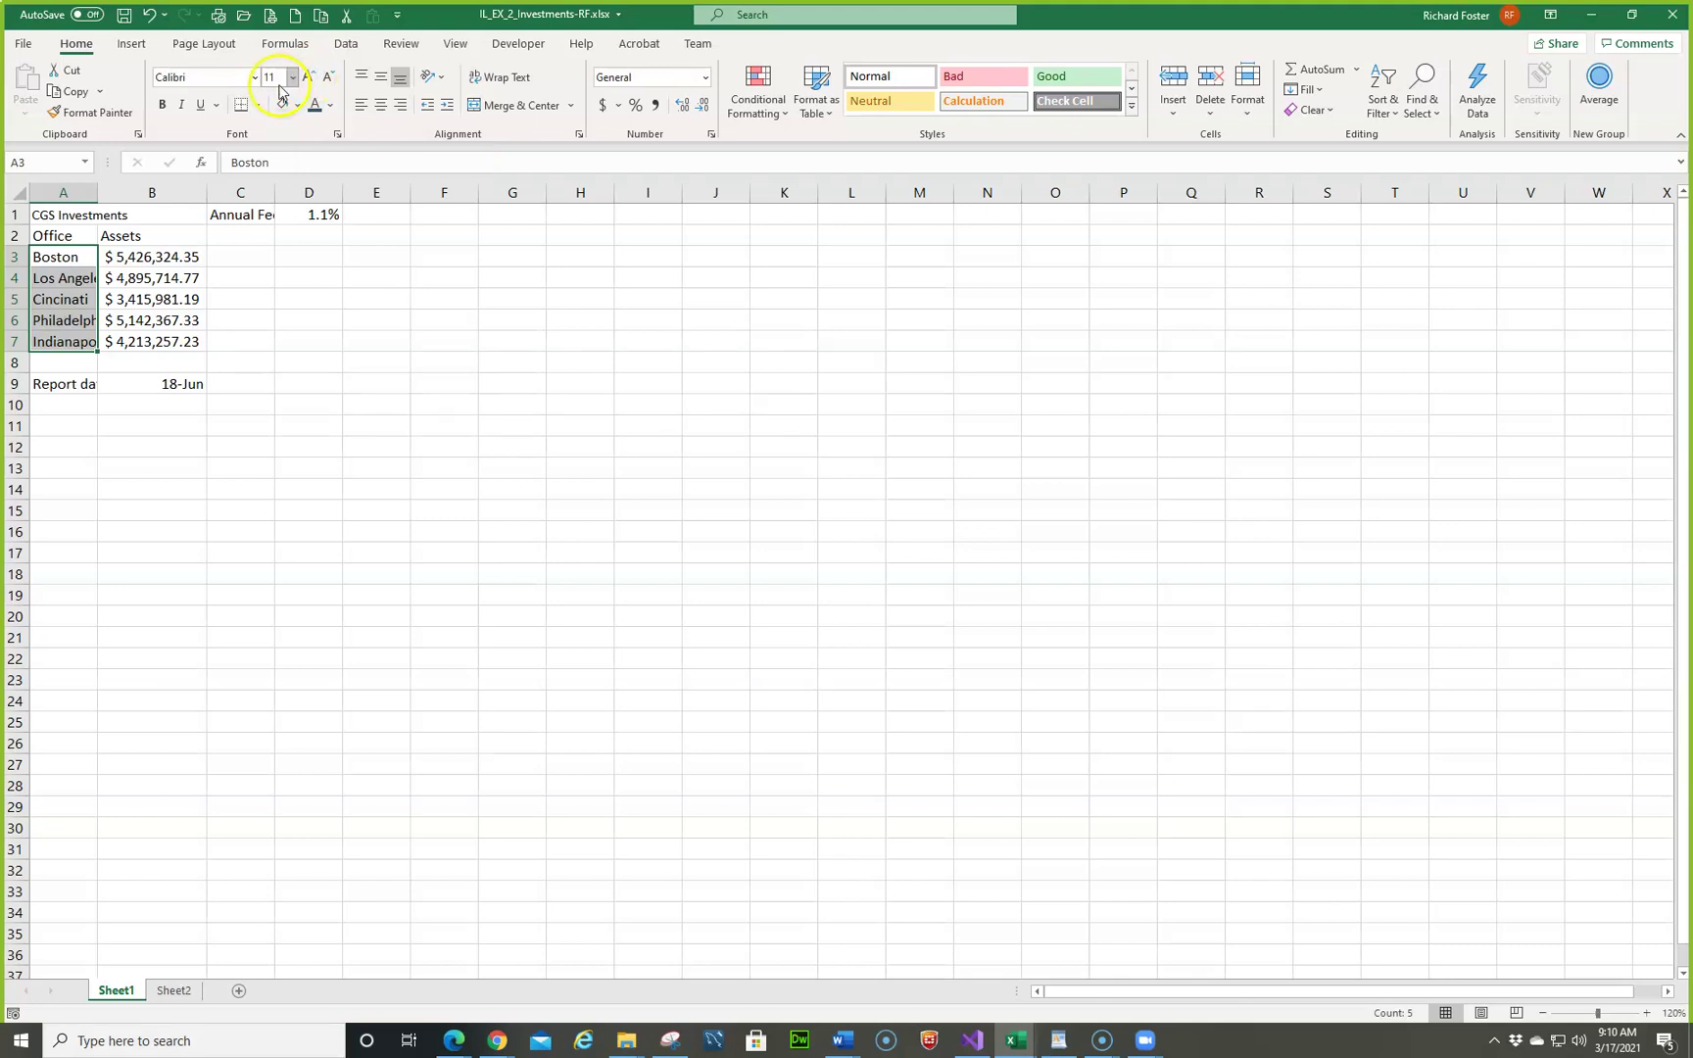
{"action": "left_click", "coordinate": [266, 83]}
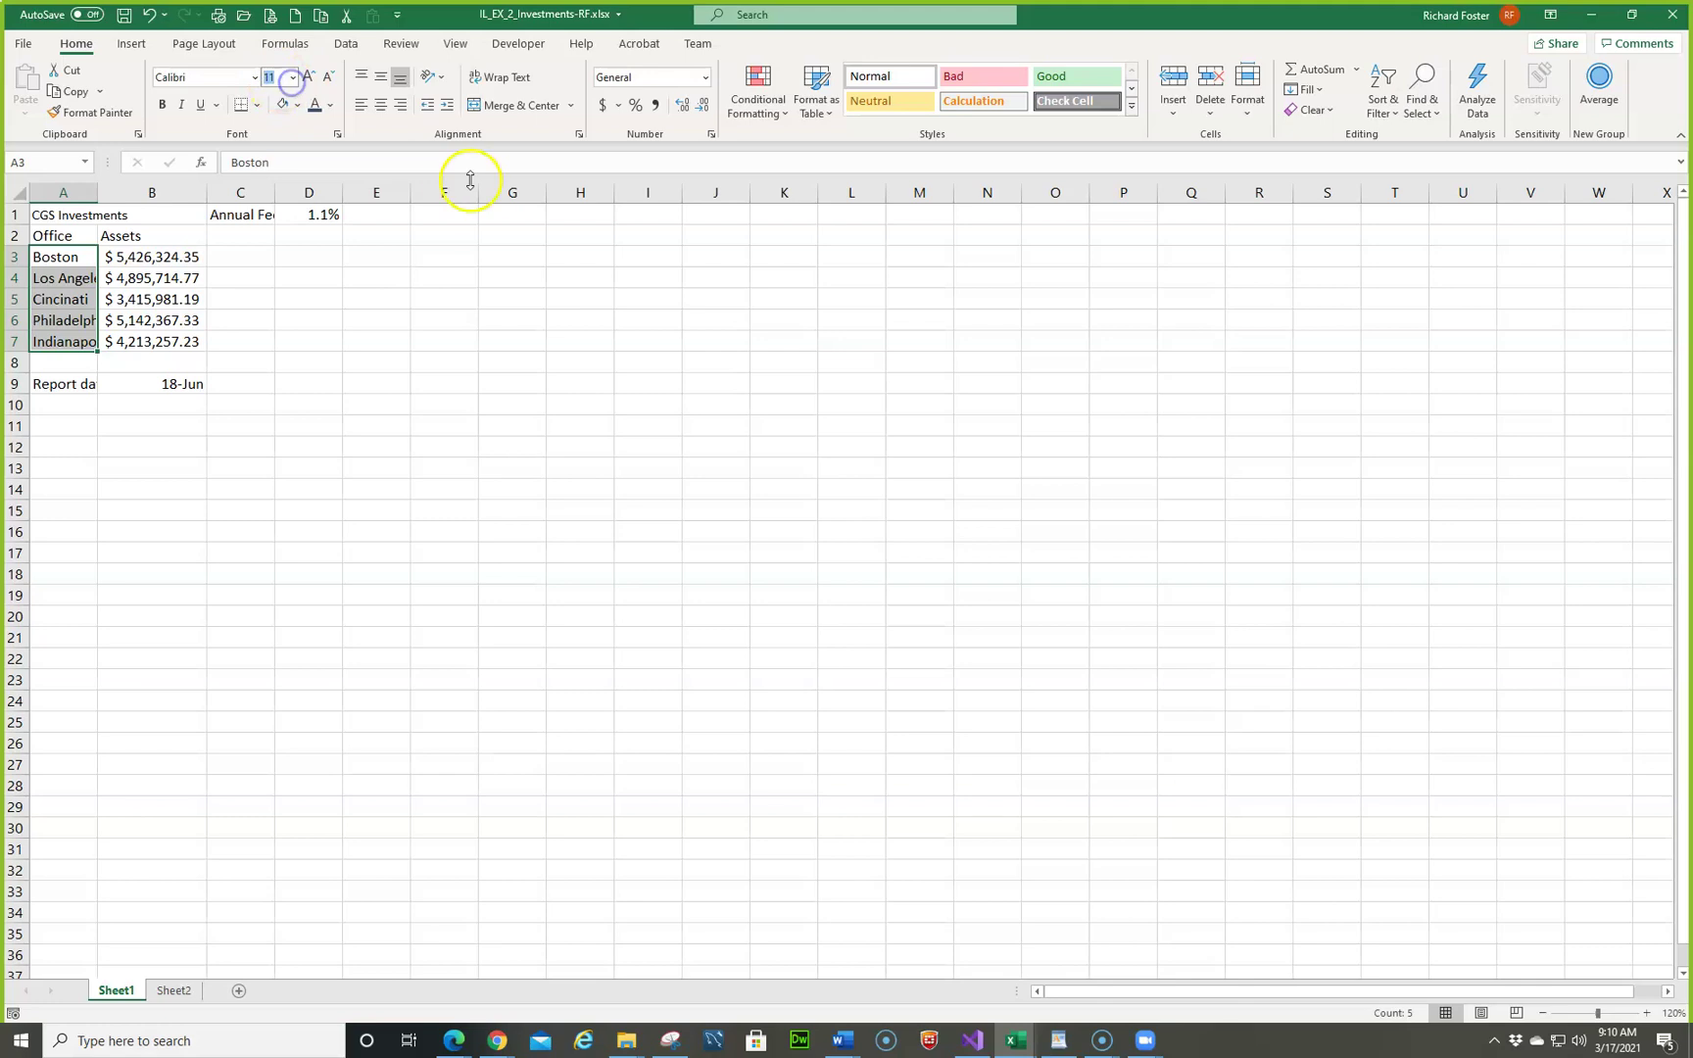
{"action": "type", "text": "1.1"}
{"action": "key", "text": "ctrl+s"}
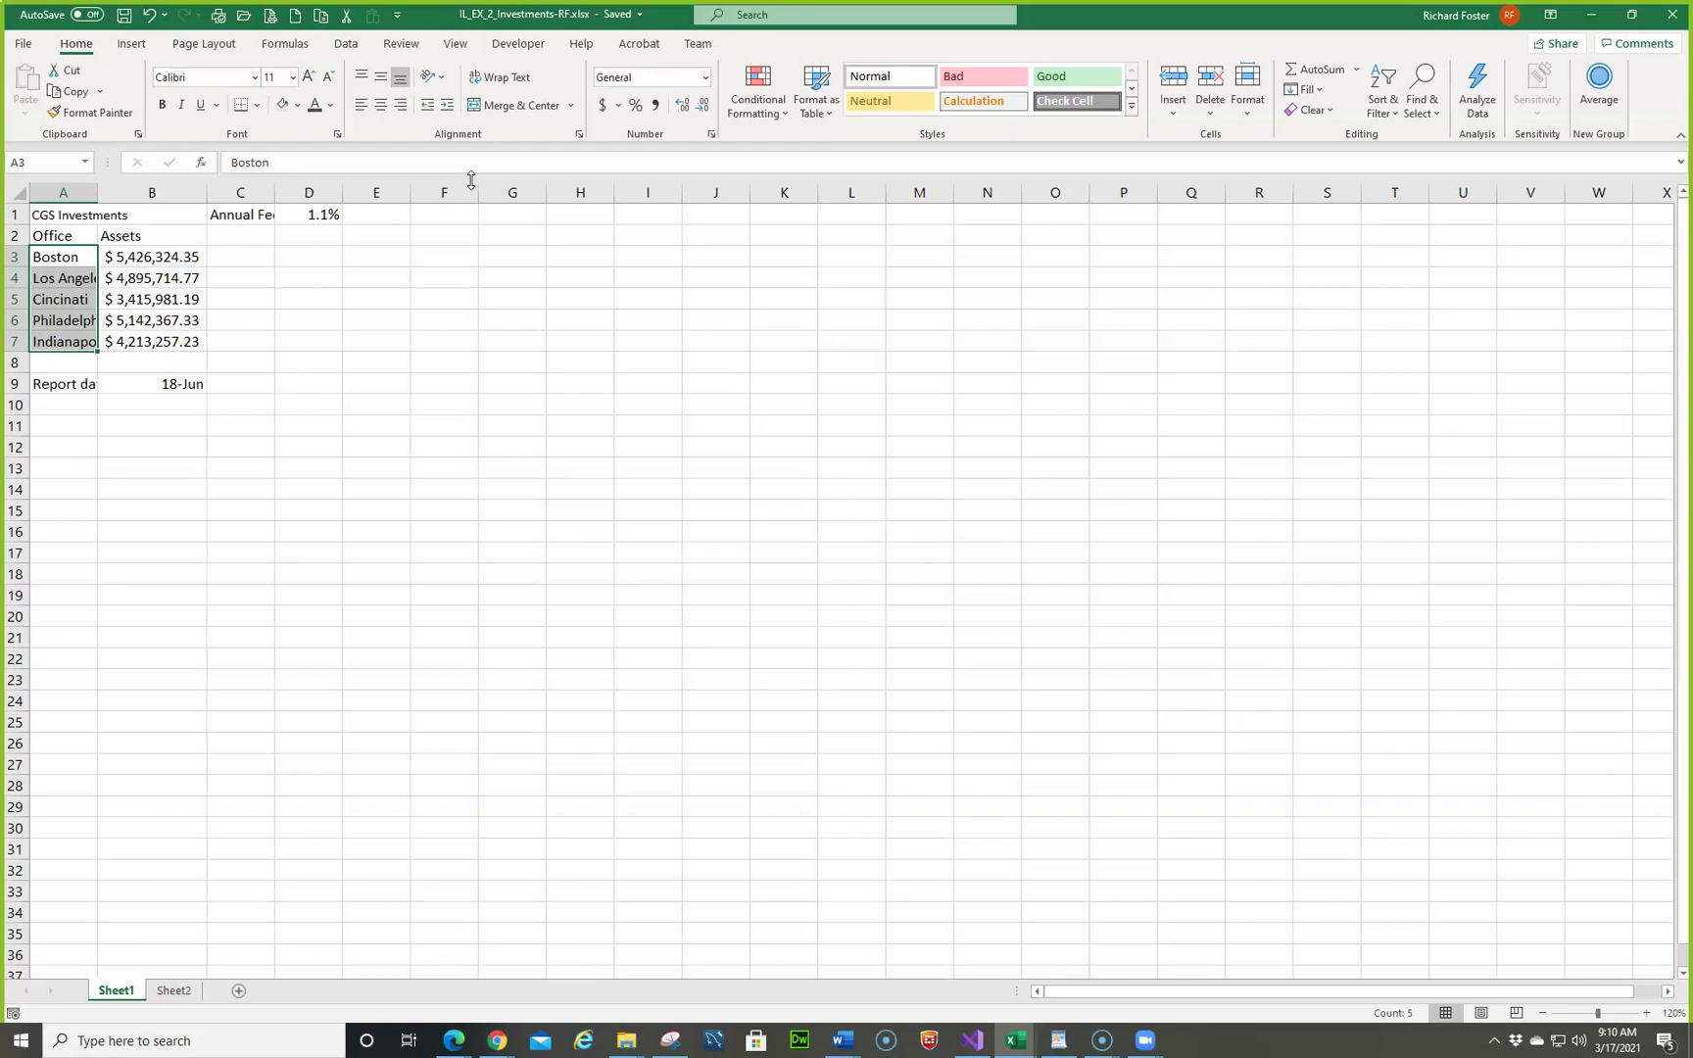
{"action": "type", "text": "Boston Los Angeles Cincinnati Philadelphia Indianapolis"}
Step: Apply the Heading 2 cell style to the CGS Investments title in A1 and merge and center it across A1:B1
{"action": "left_click", "coordinate": [122, 221]}
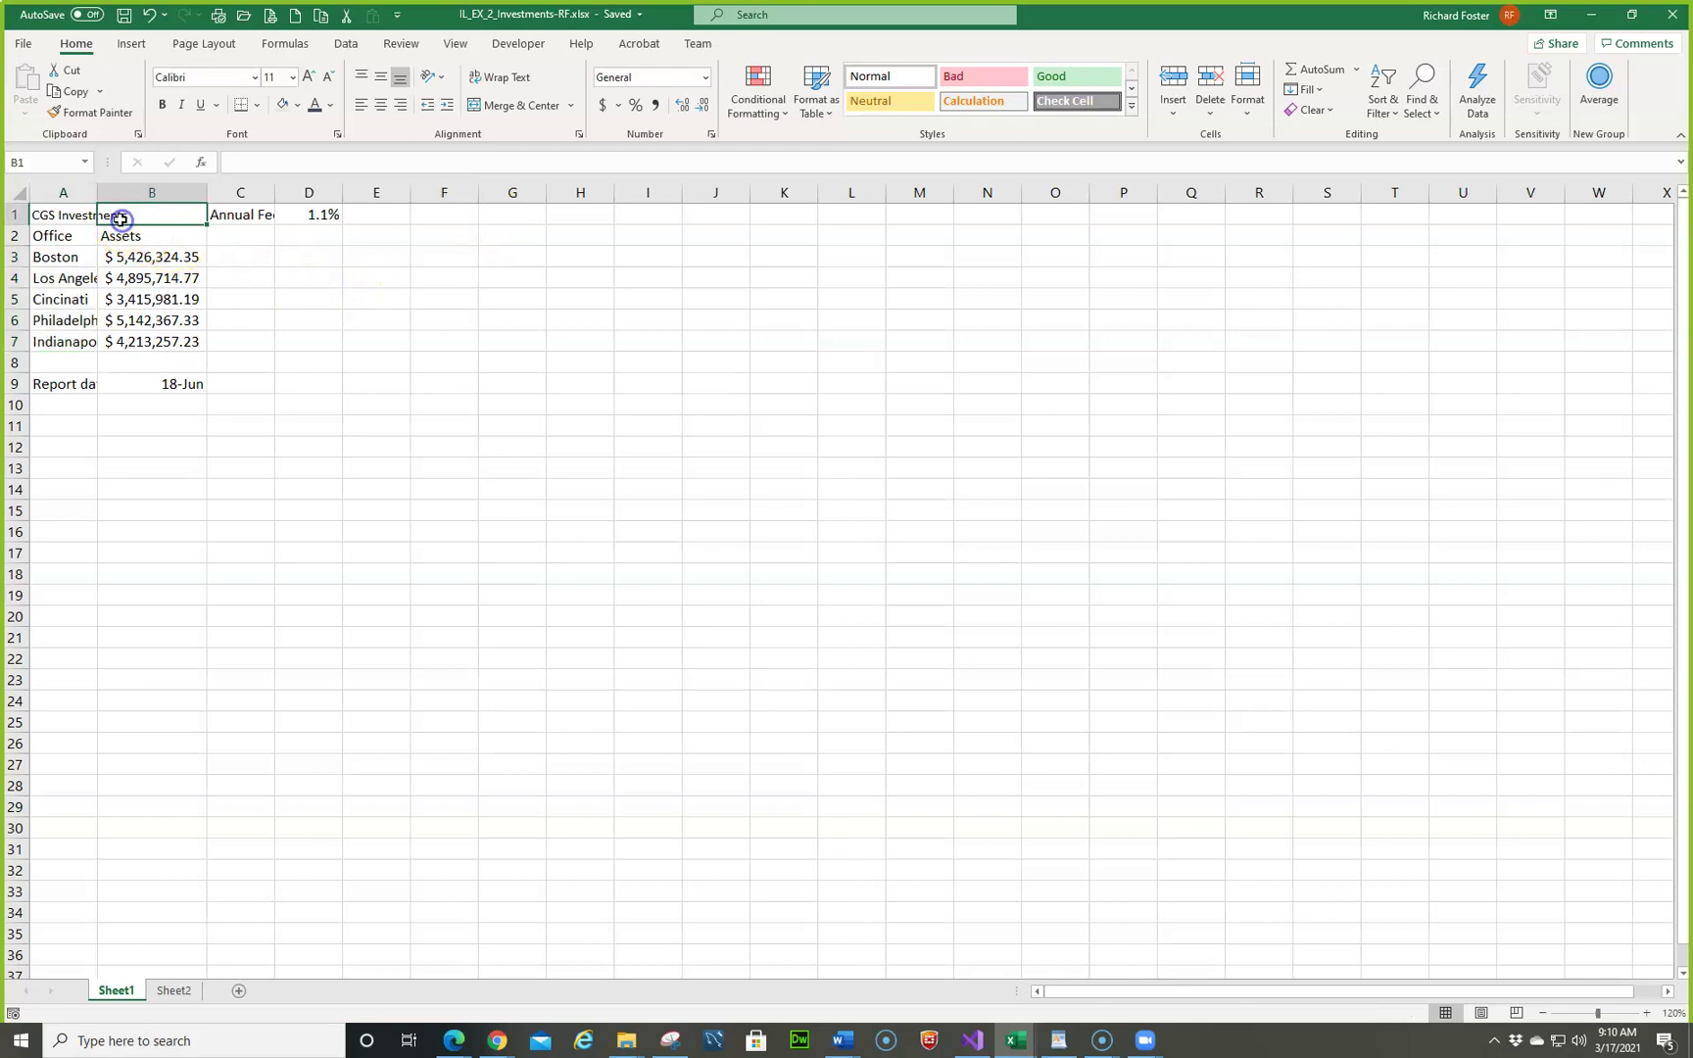
{"action": "left_click", "coordinate": [54, 211]}
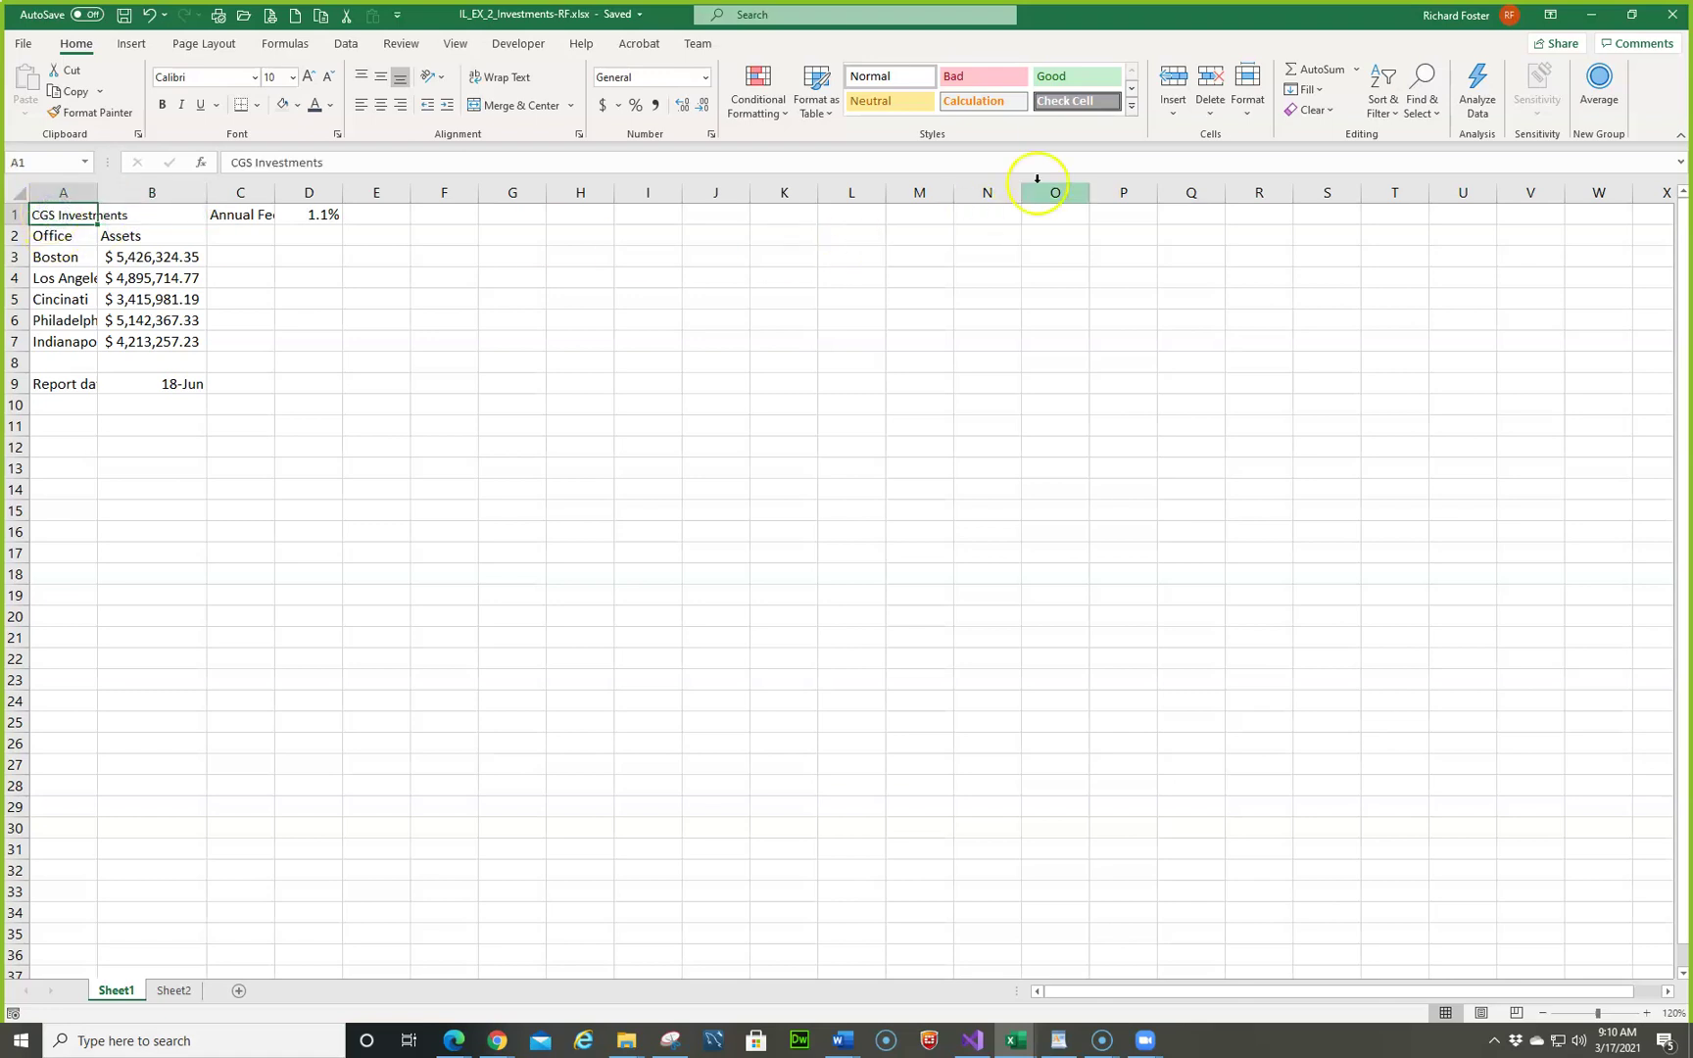
{"action": "left_click", "coordinate": [1132, 106]}
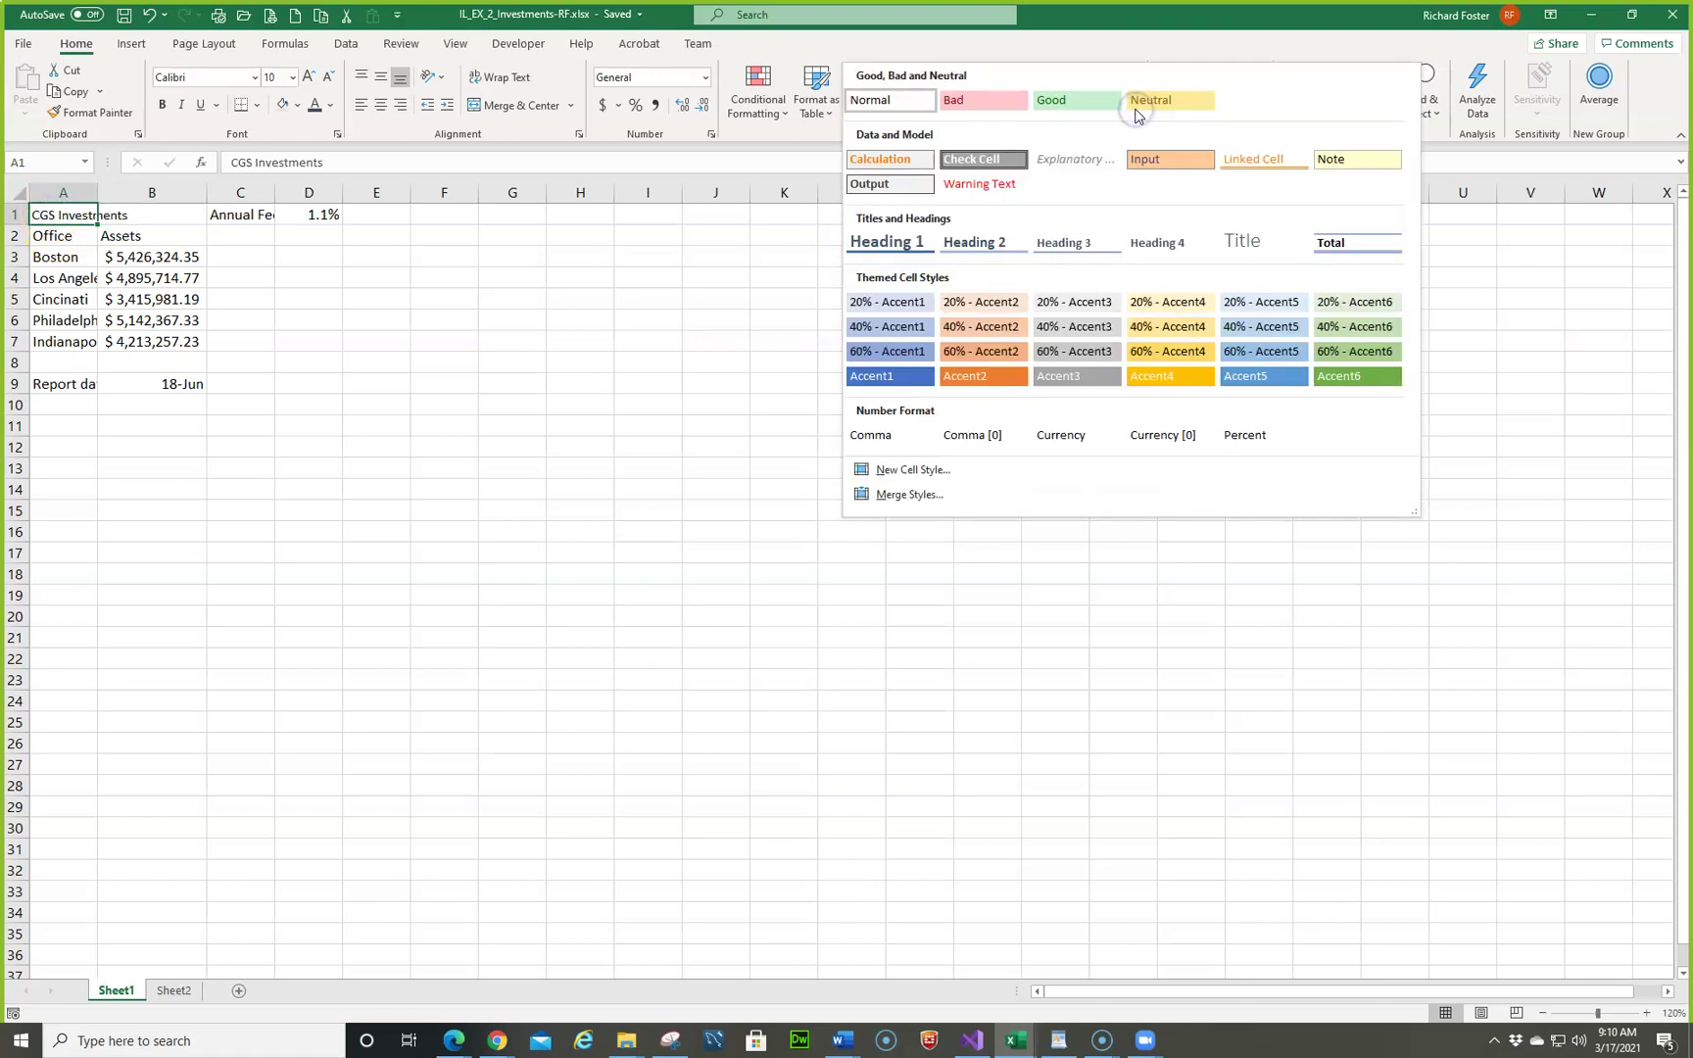
{"action": "left_click", "coordinate": [988, 246]}
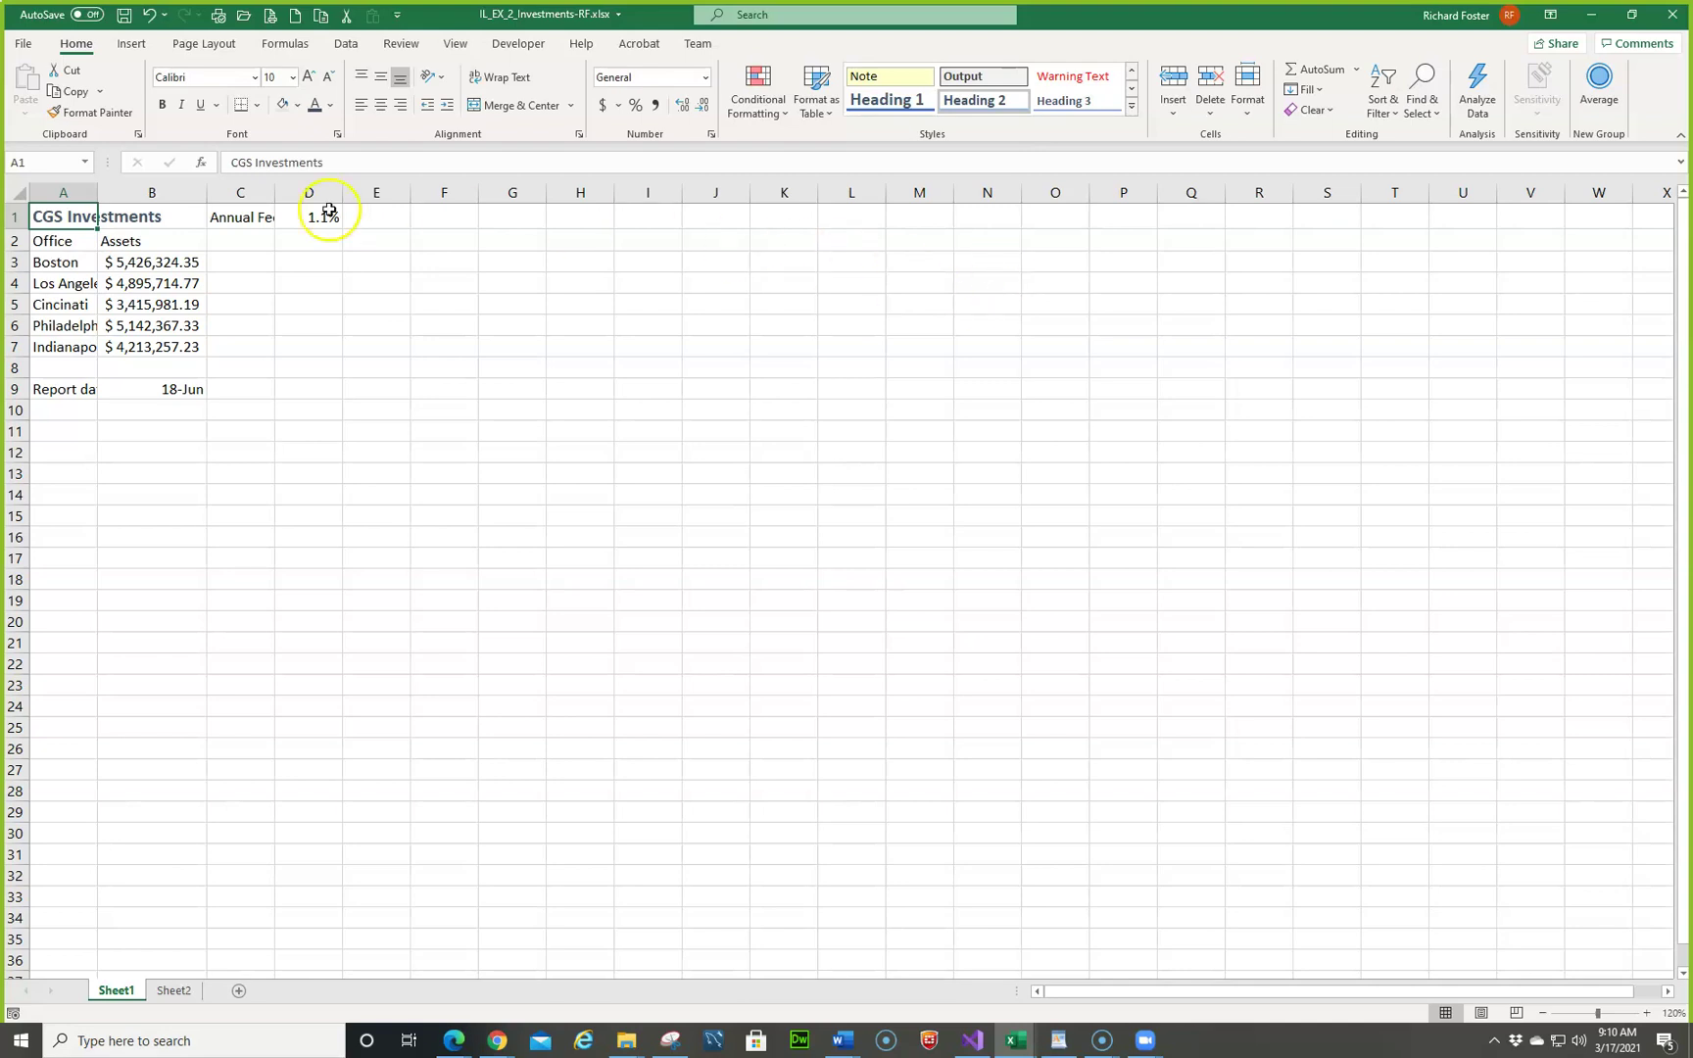
{"action": "left_click", "coordinate": [77, 217]}
{"action": "left_click_drag", "start_coordinate": [77, 218], "coordinate": [137, 219]}
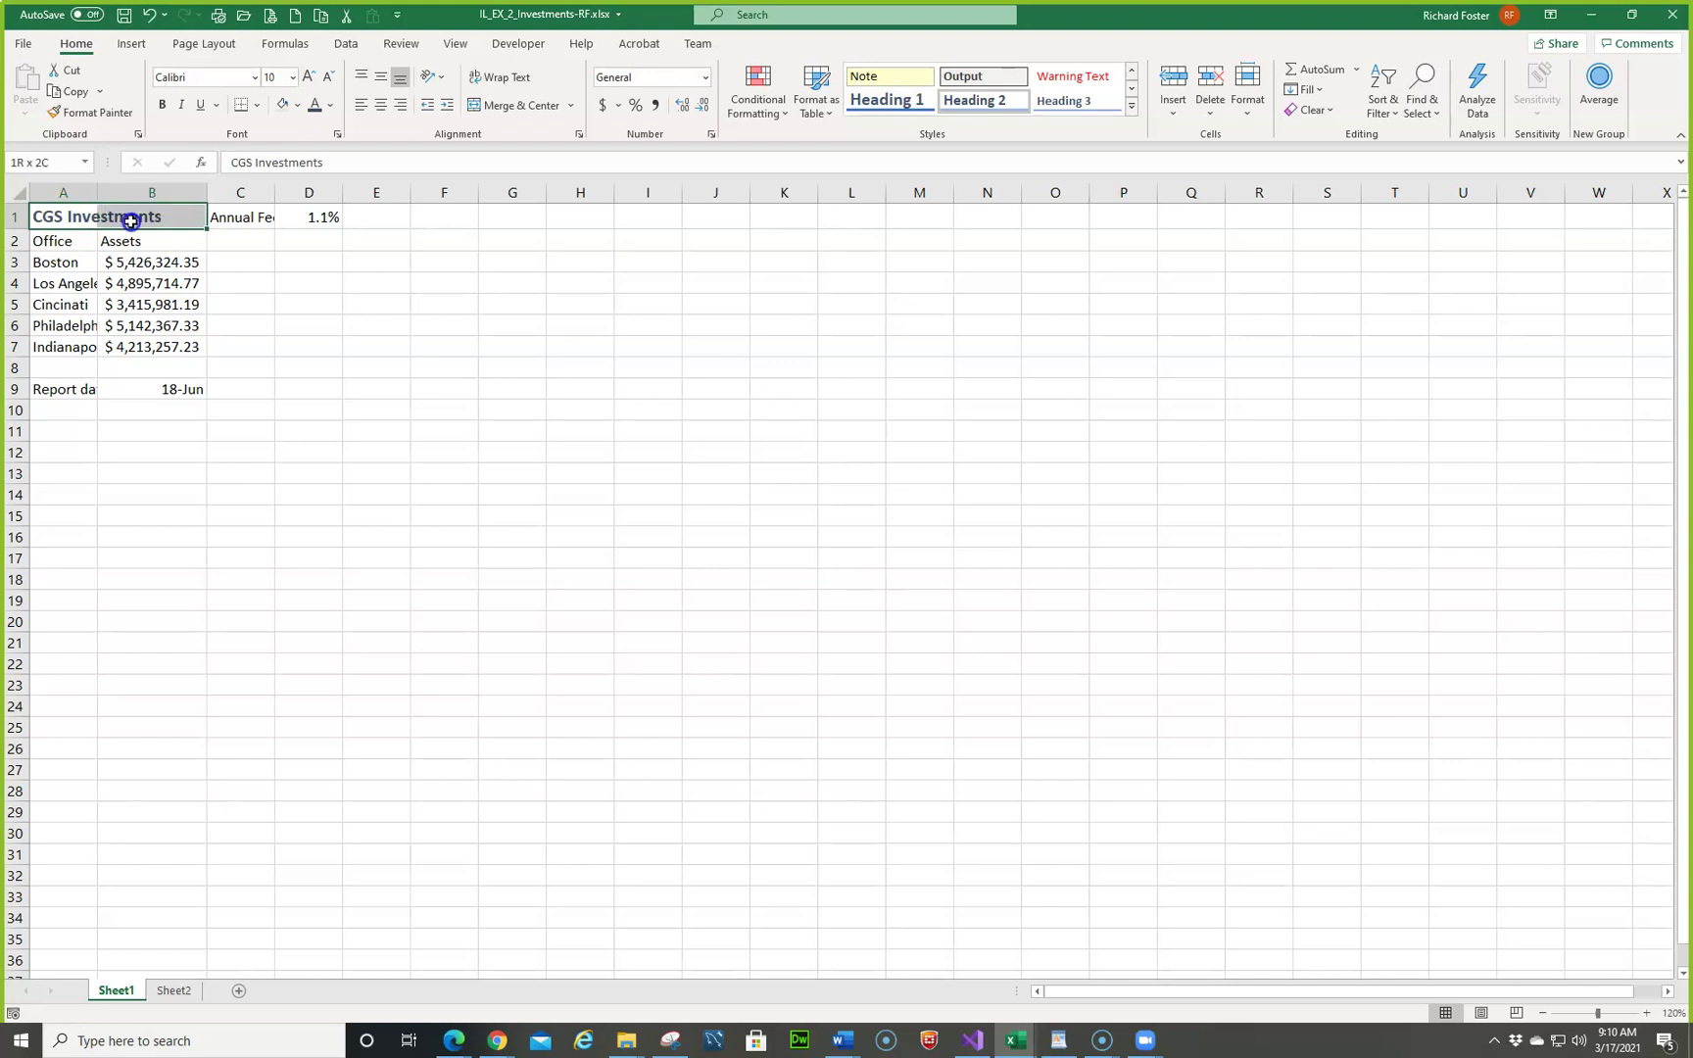
{"action": "left_click", "coordinate": [518, 108]}
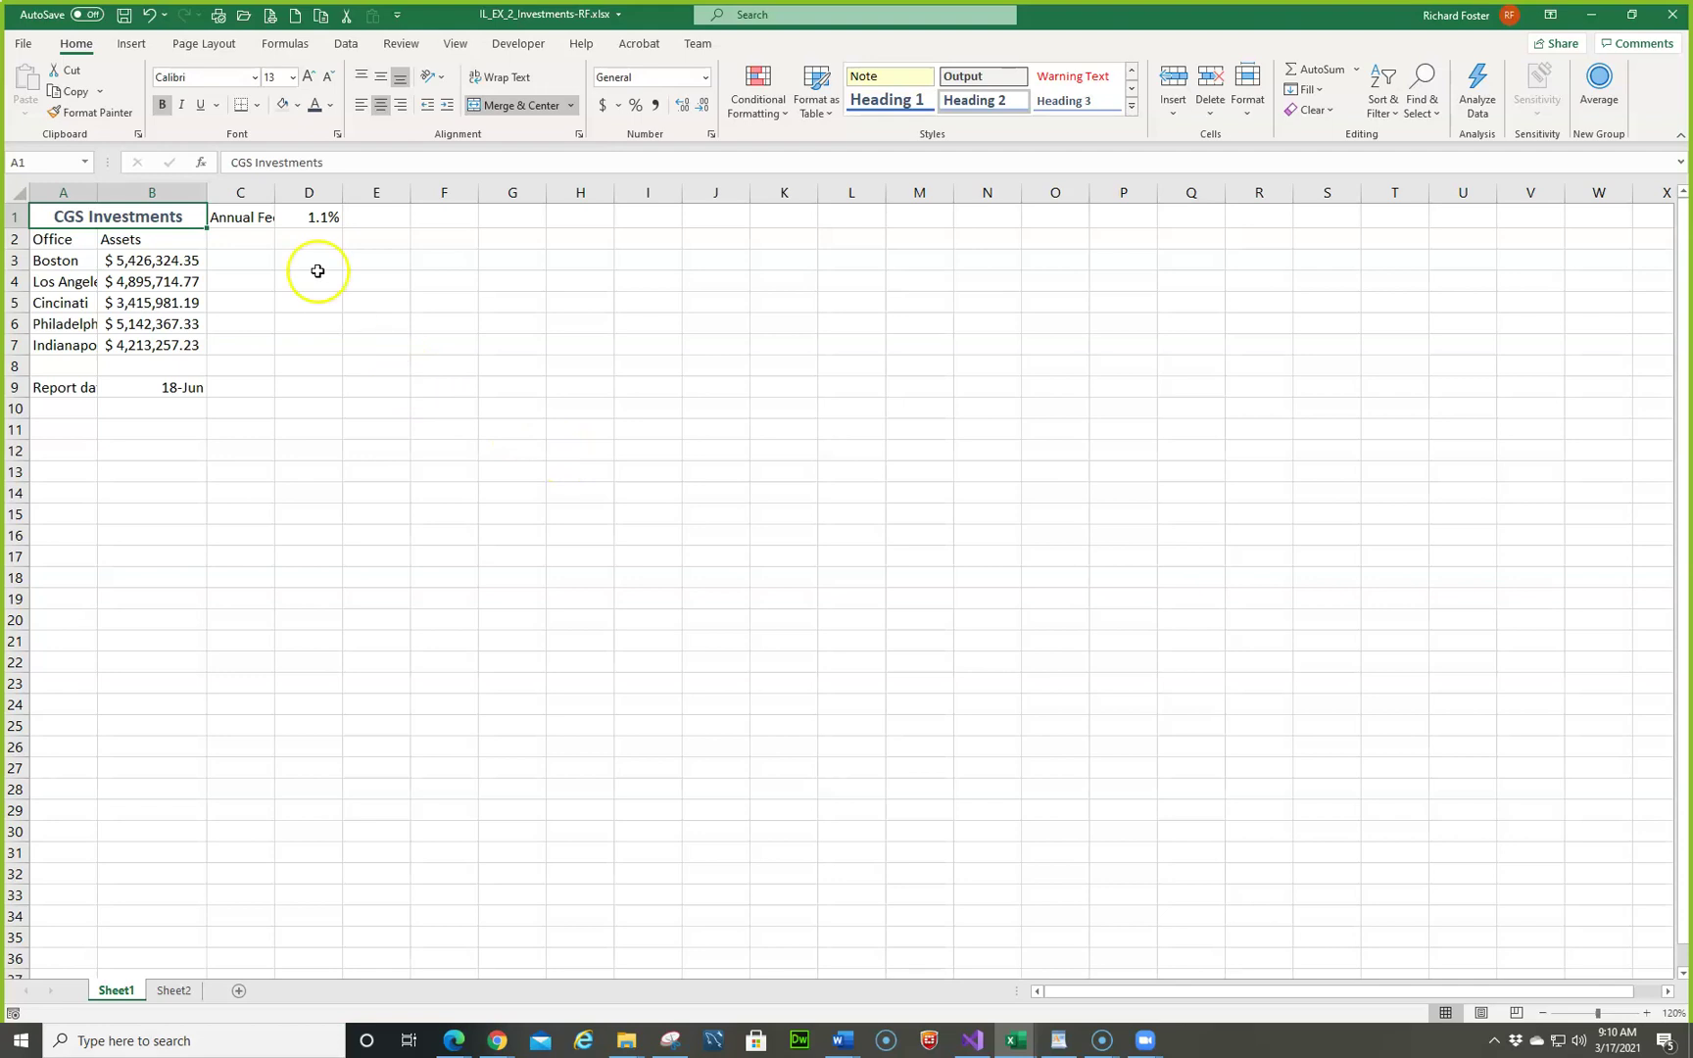
Step: Make the Annual Fee Percentage label in C1 bold and italic, and copy its formatting to the report date label in A9
{"action": "left_click", "coordinate": [253, 219]}
{"action": "left_click", "coordinate": [163, 104]}
{"action": "left_click", "coordinate": [182, 104]}
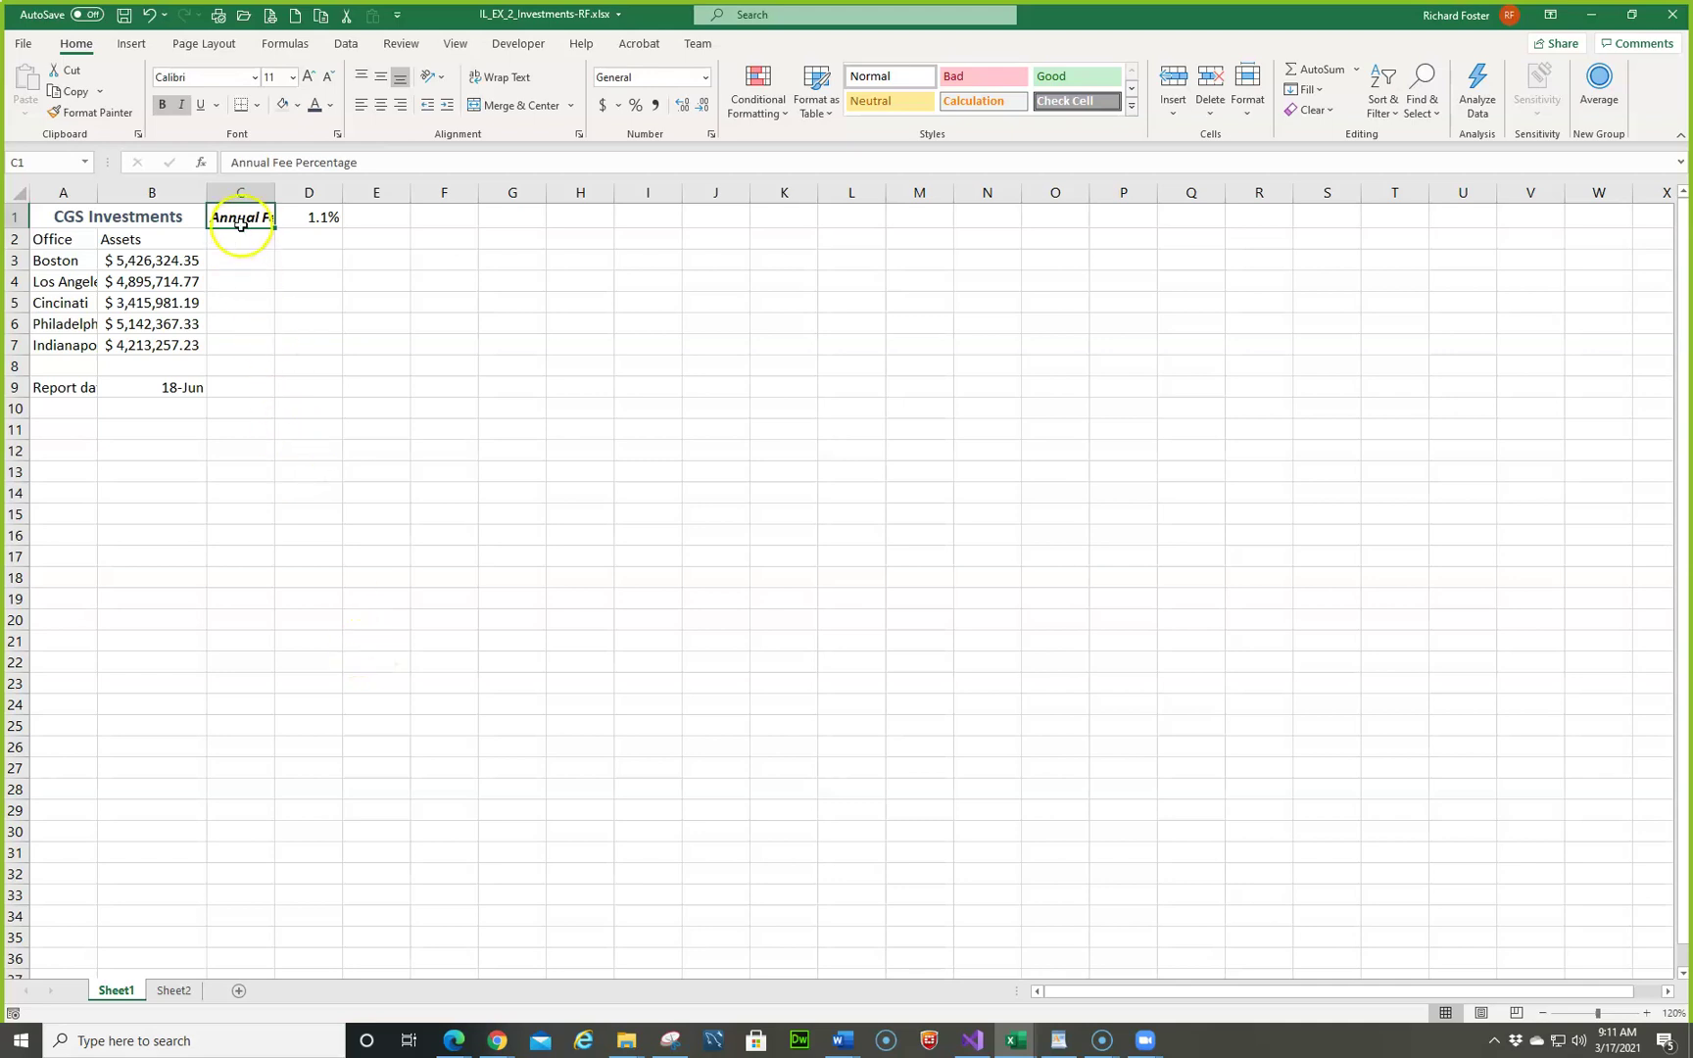
{"action": "left_click", "coordinate": [100, 114]}
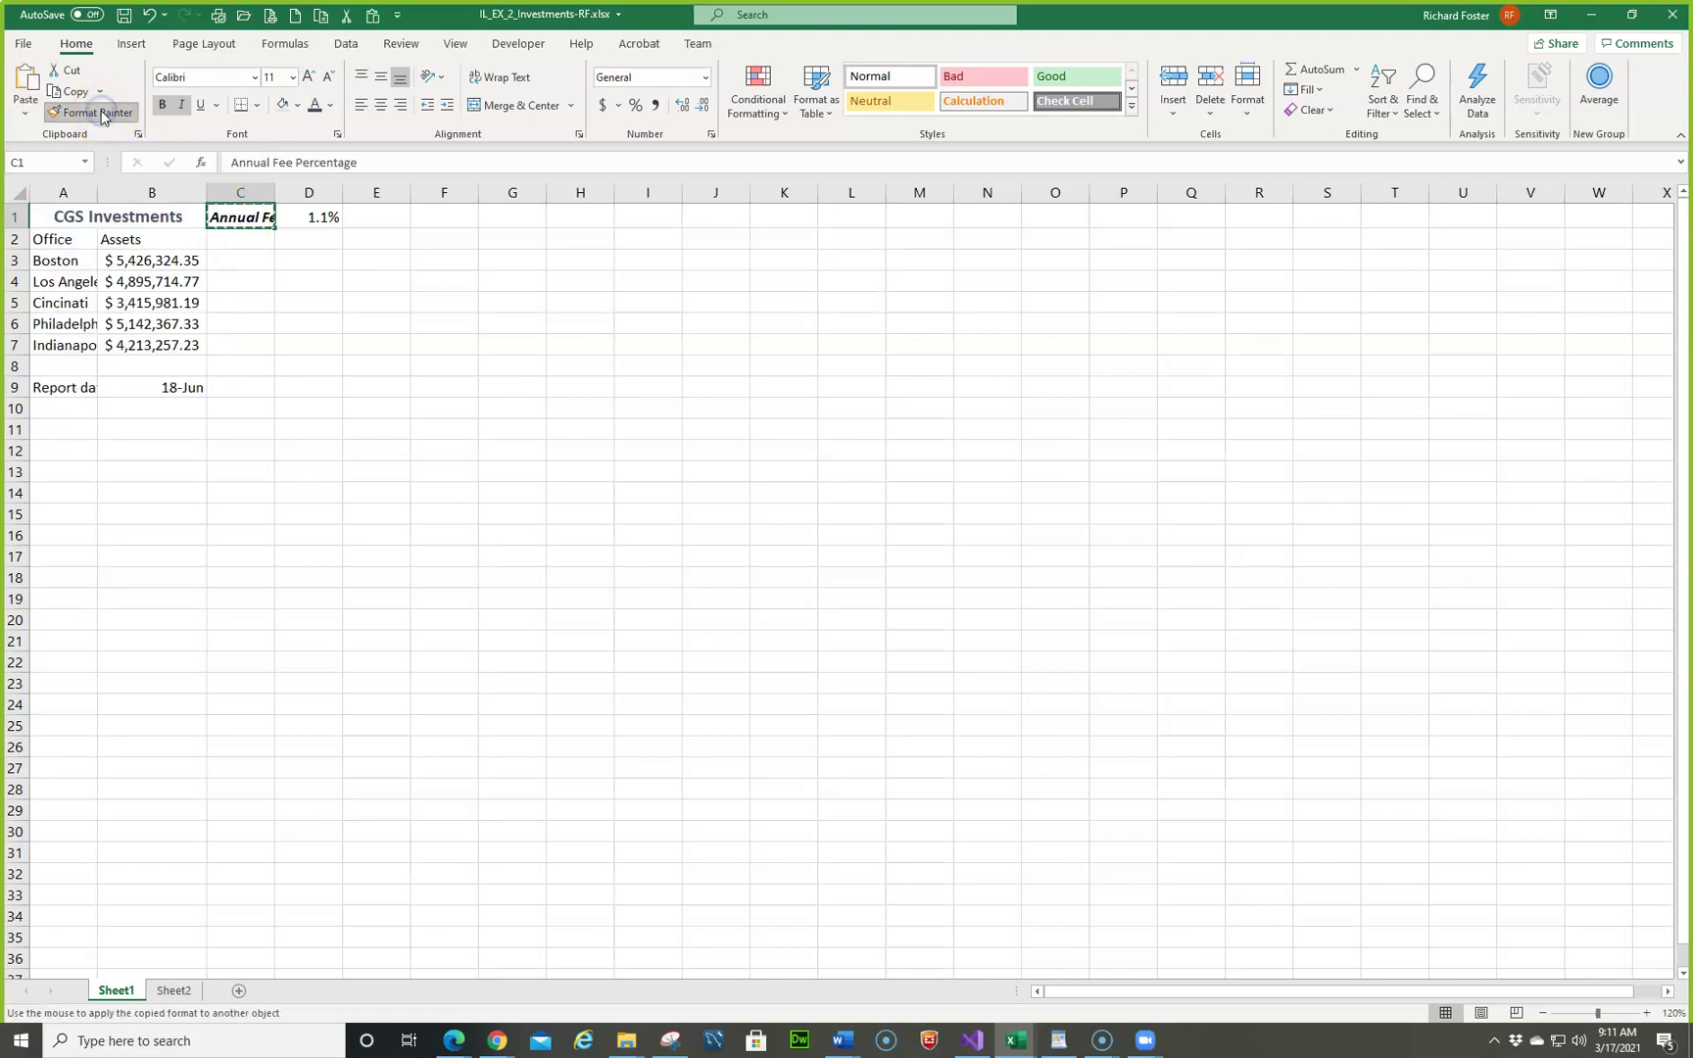
{"action": "left_click", "coordinate": [51, 388]}
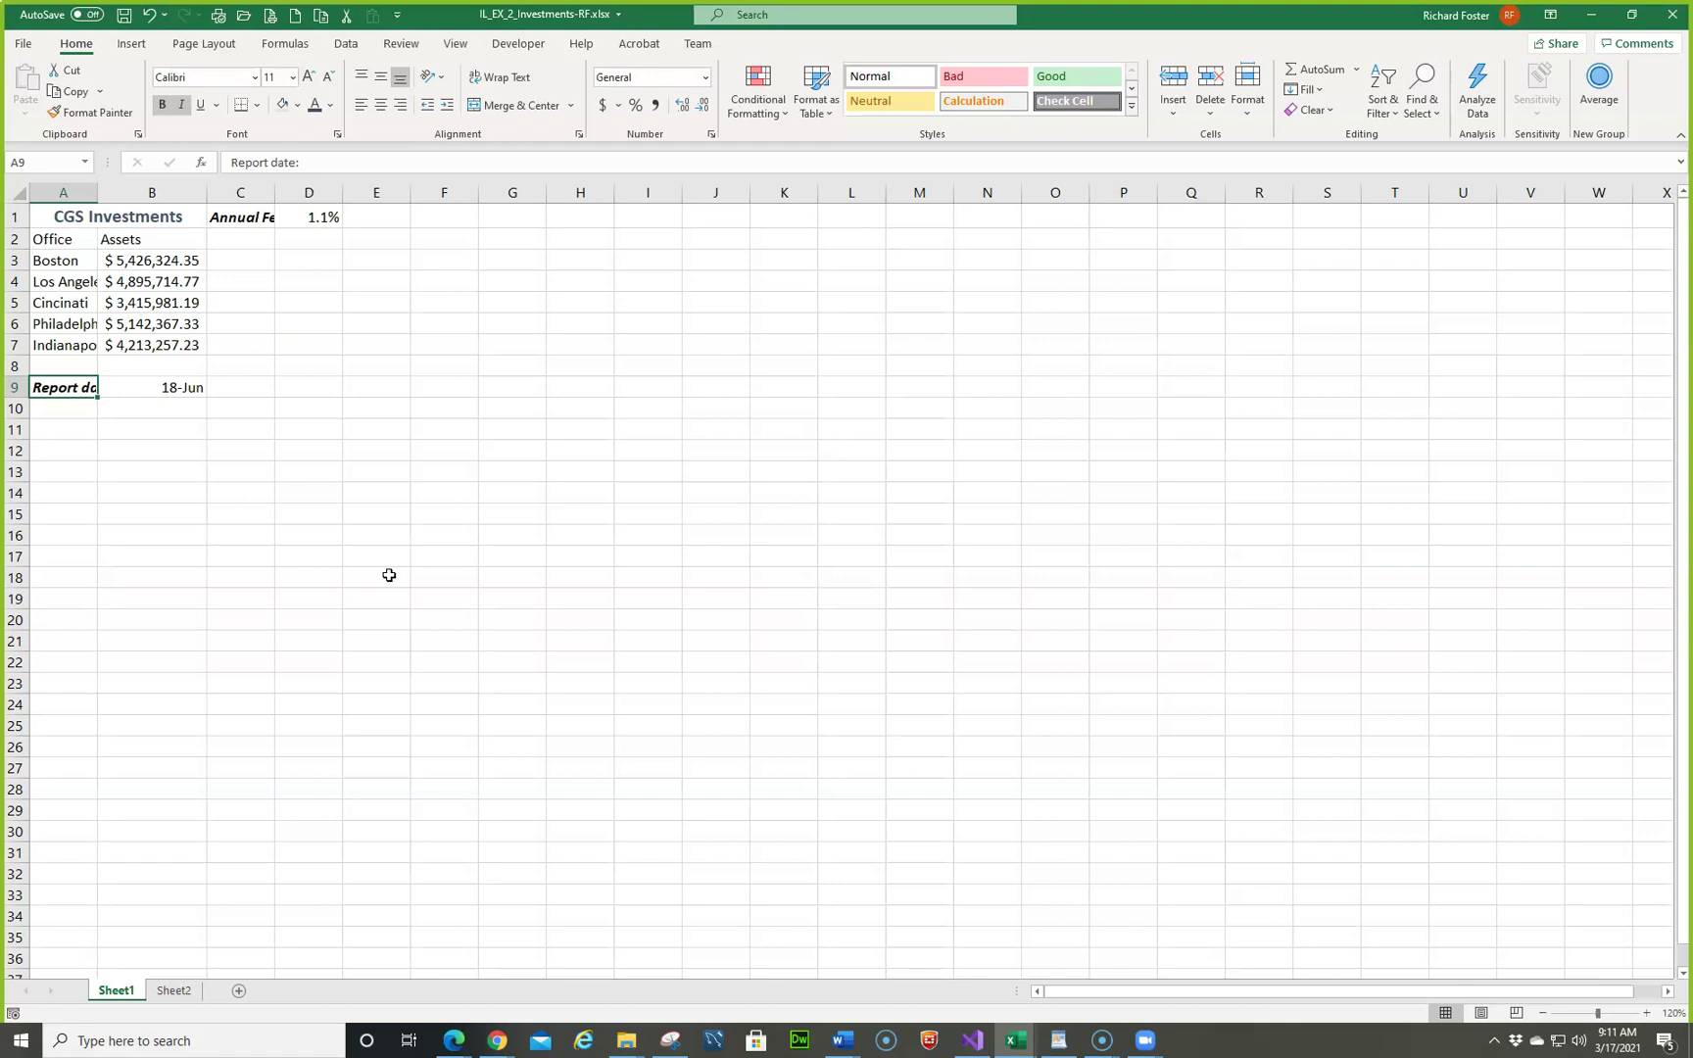
Step: Right-align the Assets label in B2 and save the workbook
{"action": "left_click", "coordinate": [161, 221]}
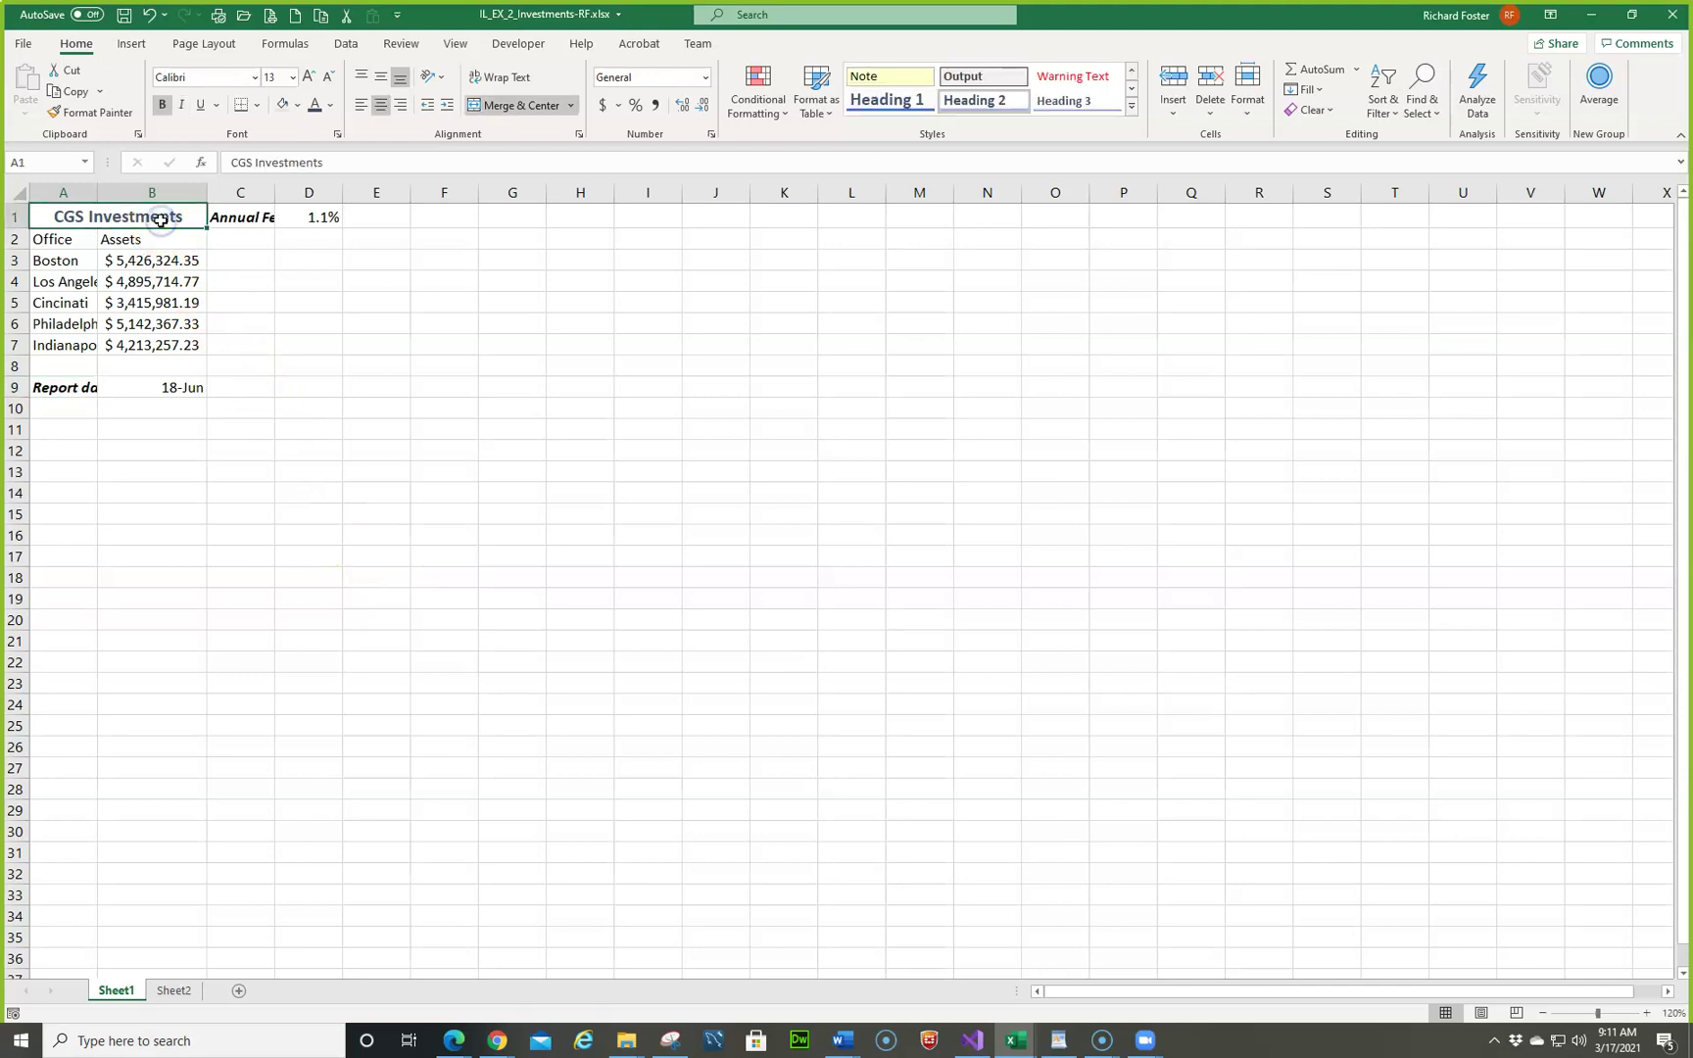
{"action": "left_click", "coordinate": [156, 240]}
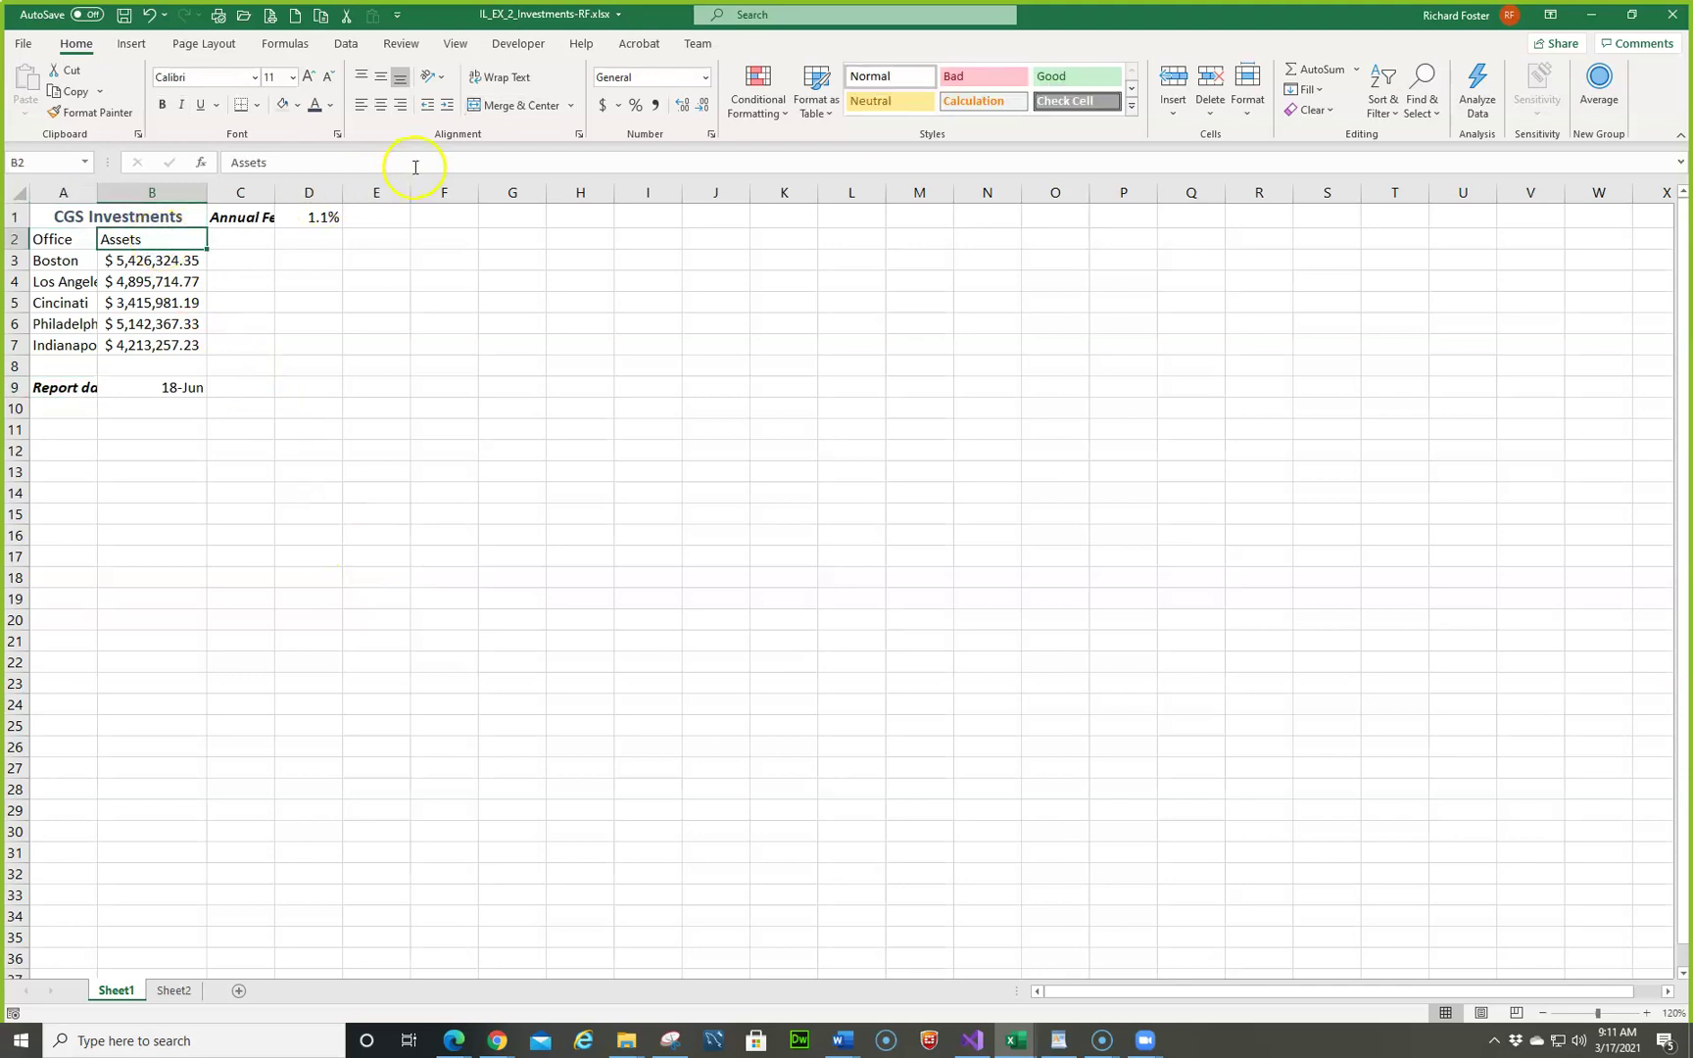
{"action": "left_click", "coordinate": [400, 105]}
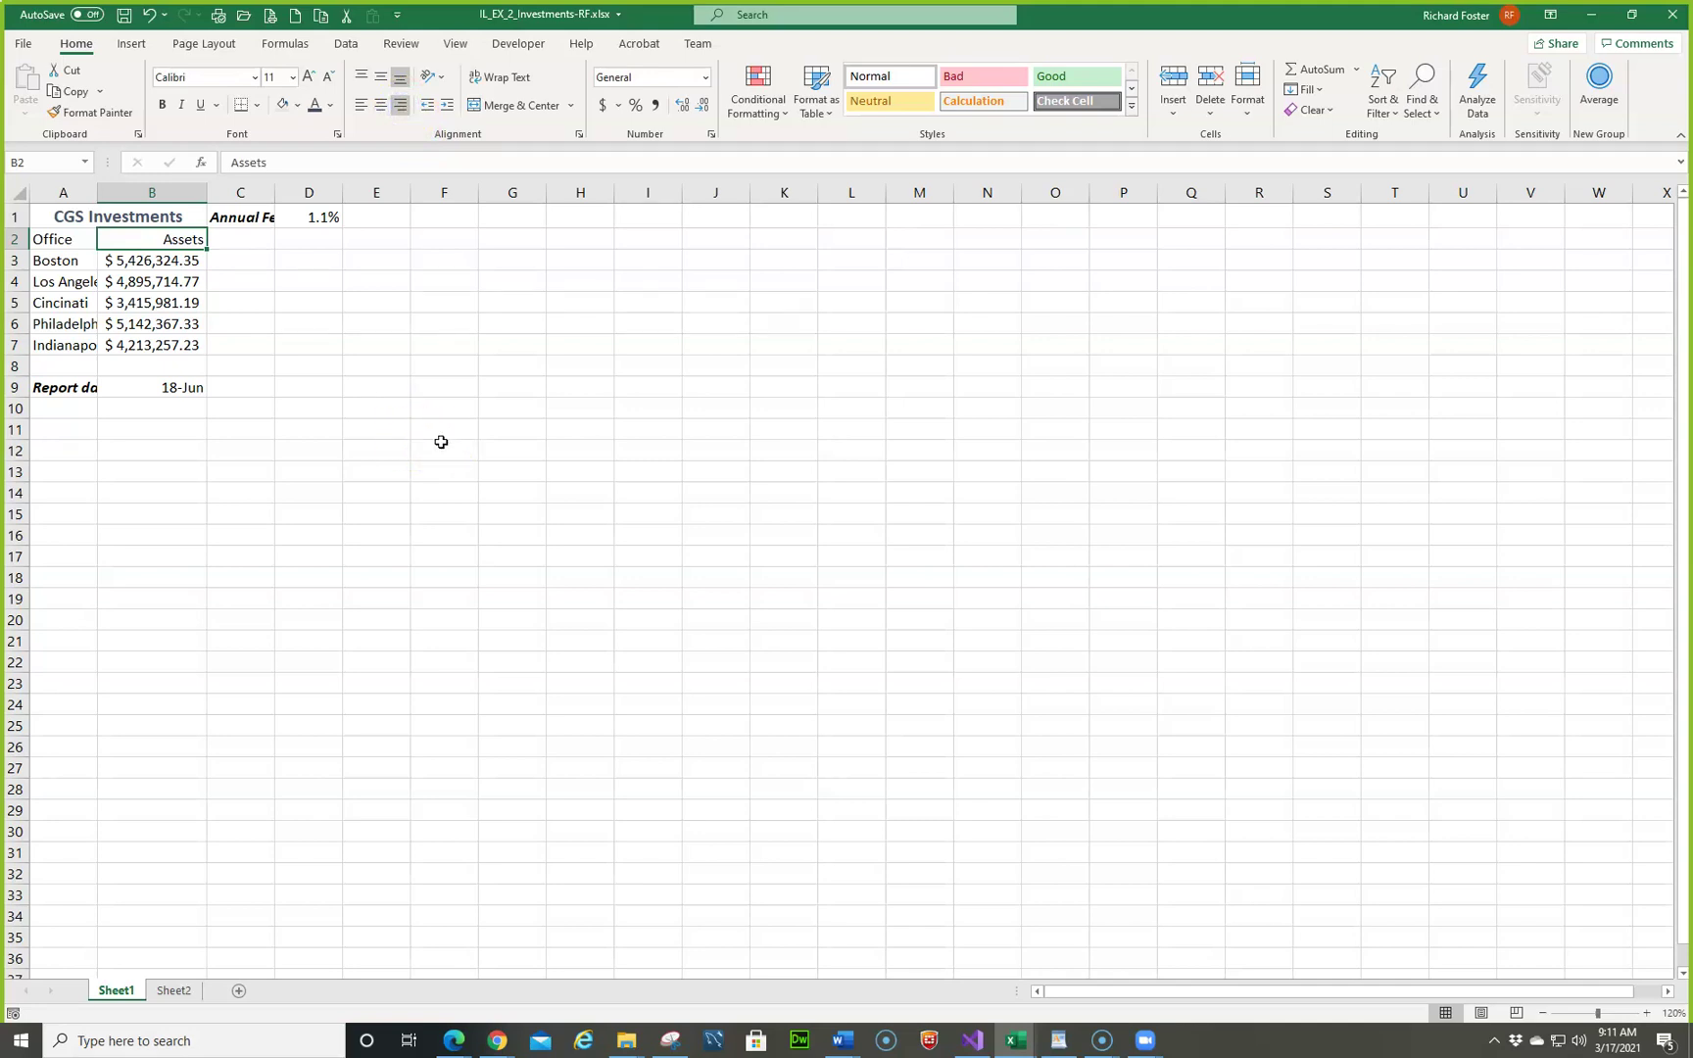
{"action": "key", "text": "ctrl+s"}
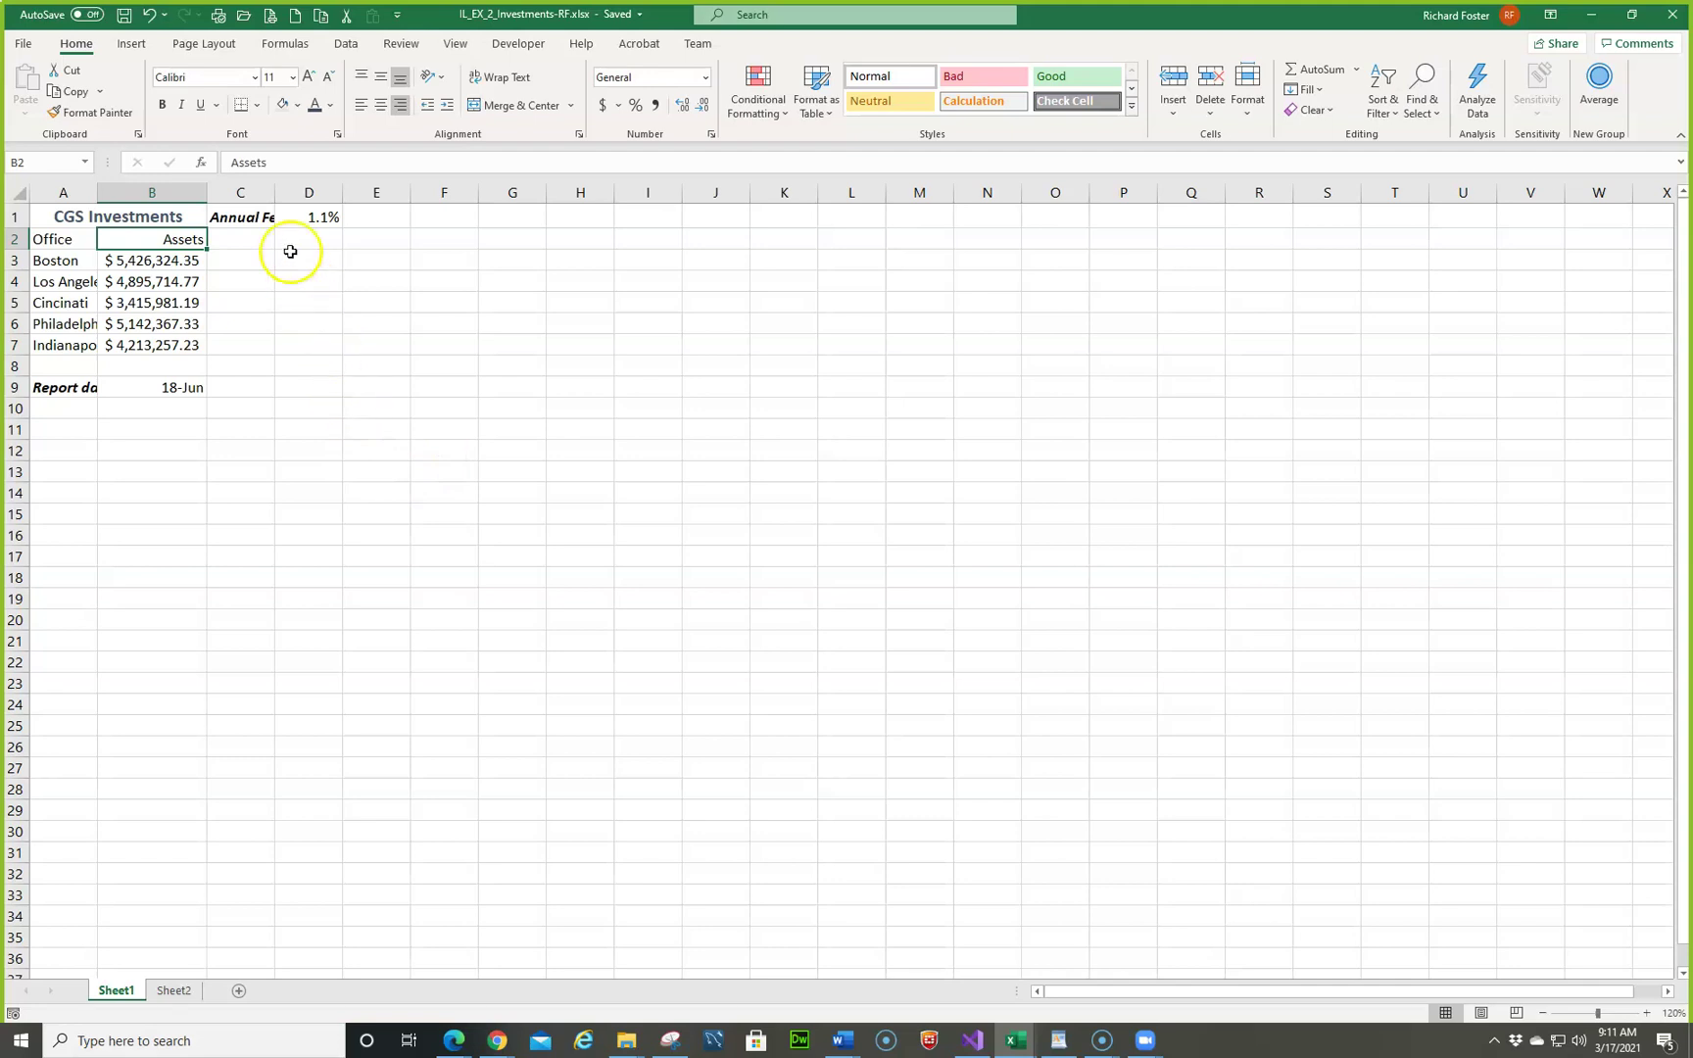
Step: Set the width of column C to 21 and autofit columns A and B to their contents
{"action": "right_click", "coordinate": [241, 192]}
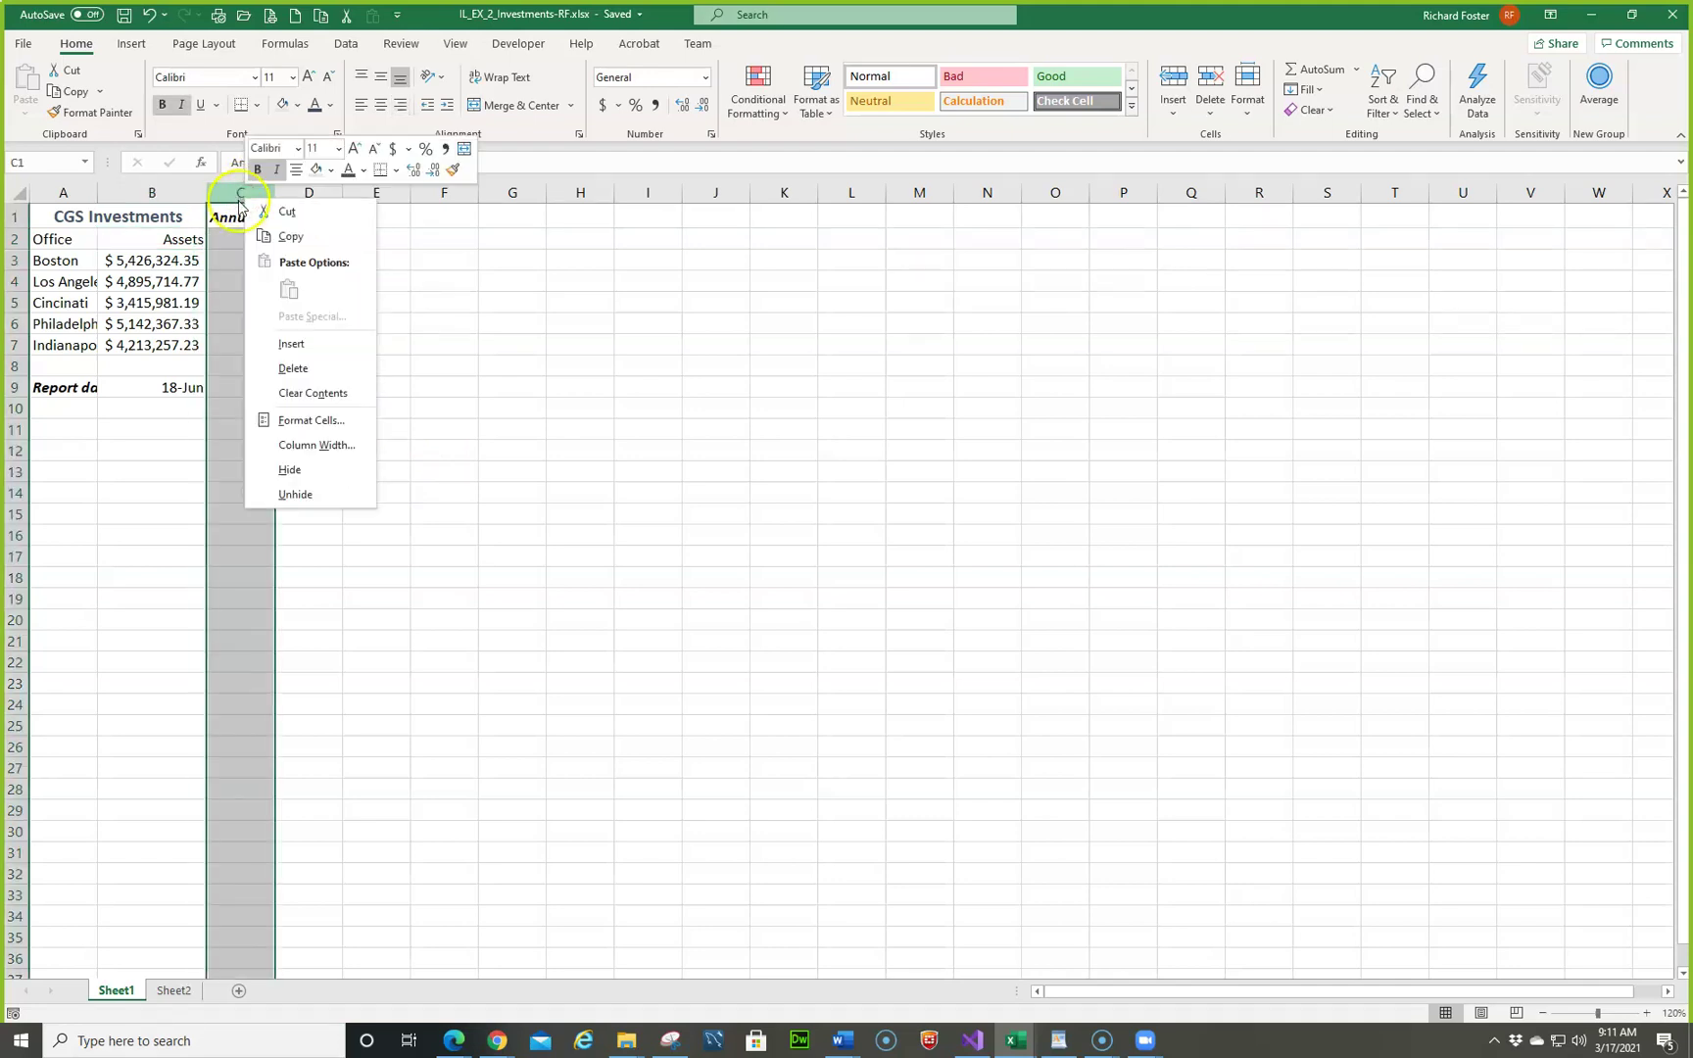
{"action": "left_click", "coordinate": [294, 445]}
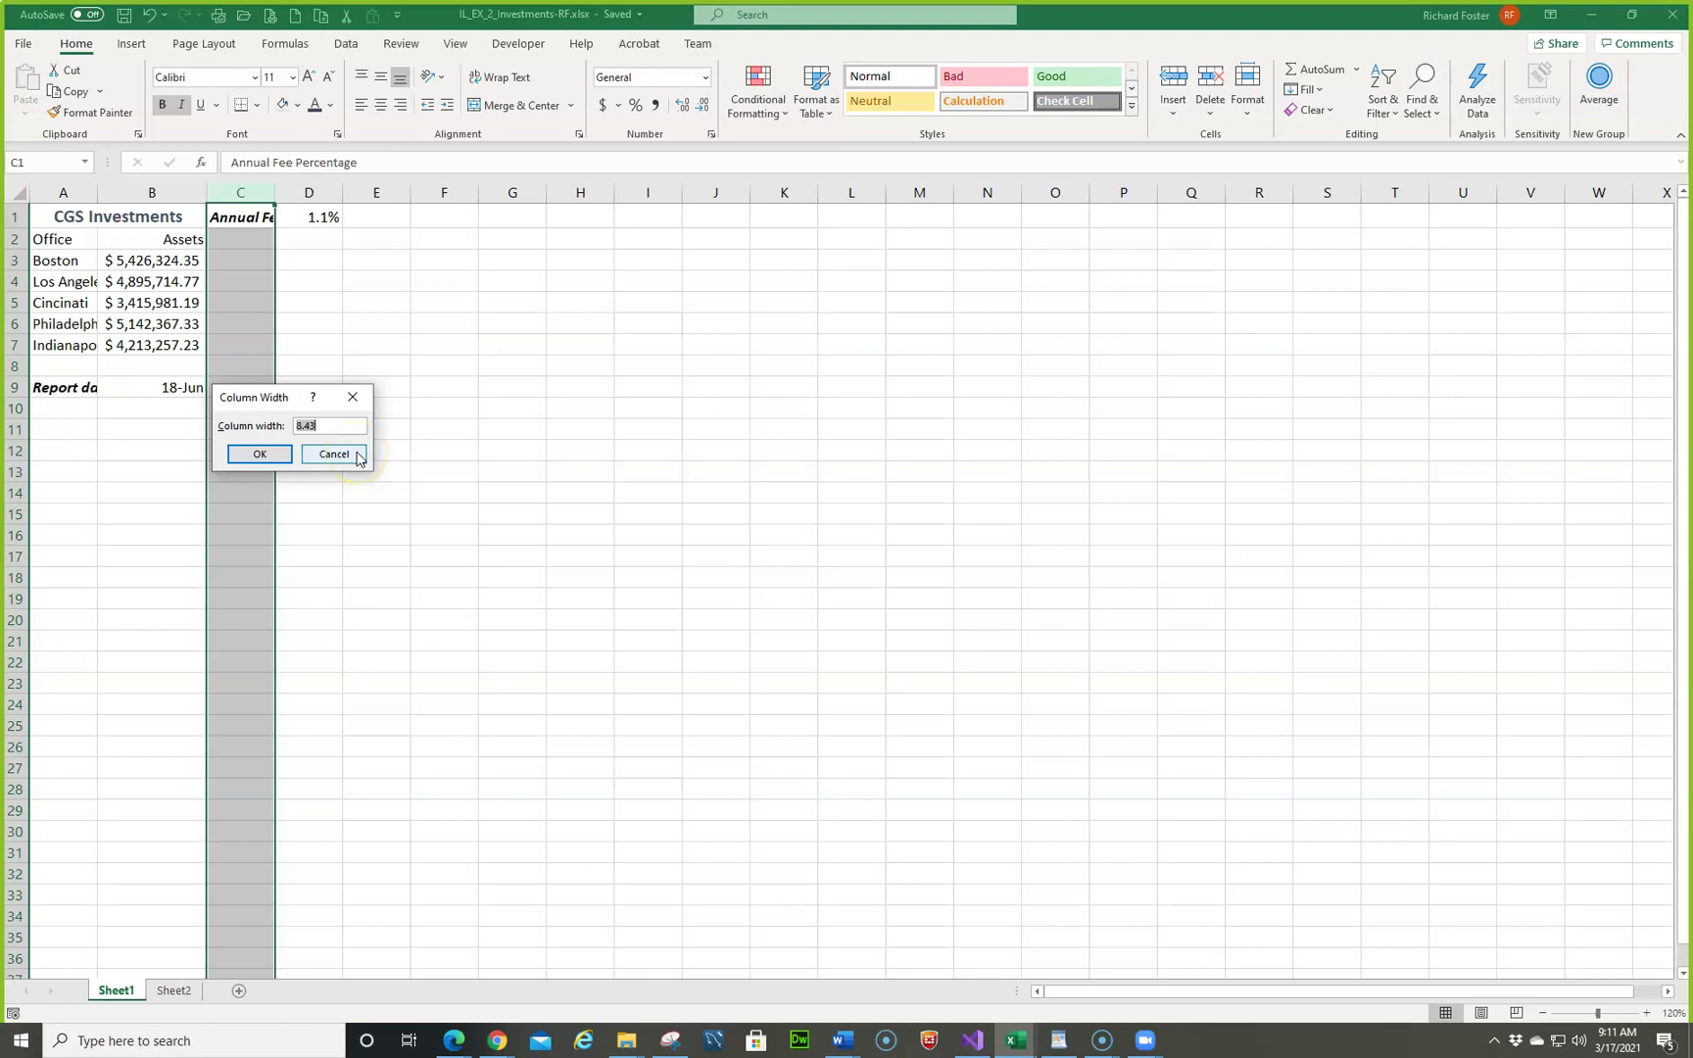
{"action": "type", "text": "21"}
{"action": "key", "text": "Return"}
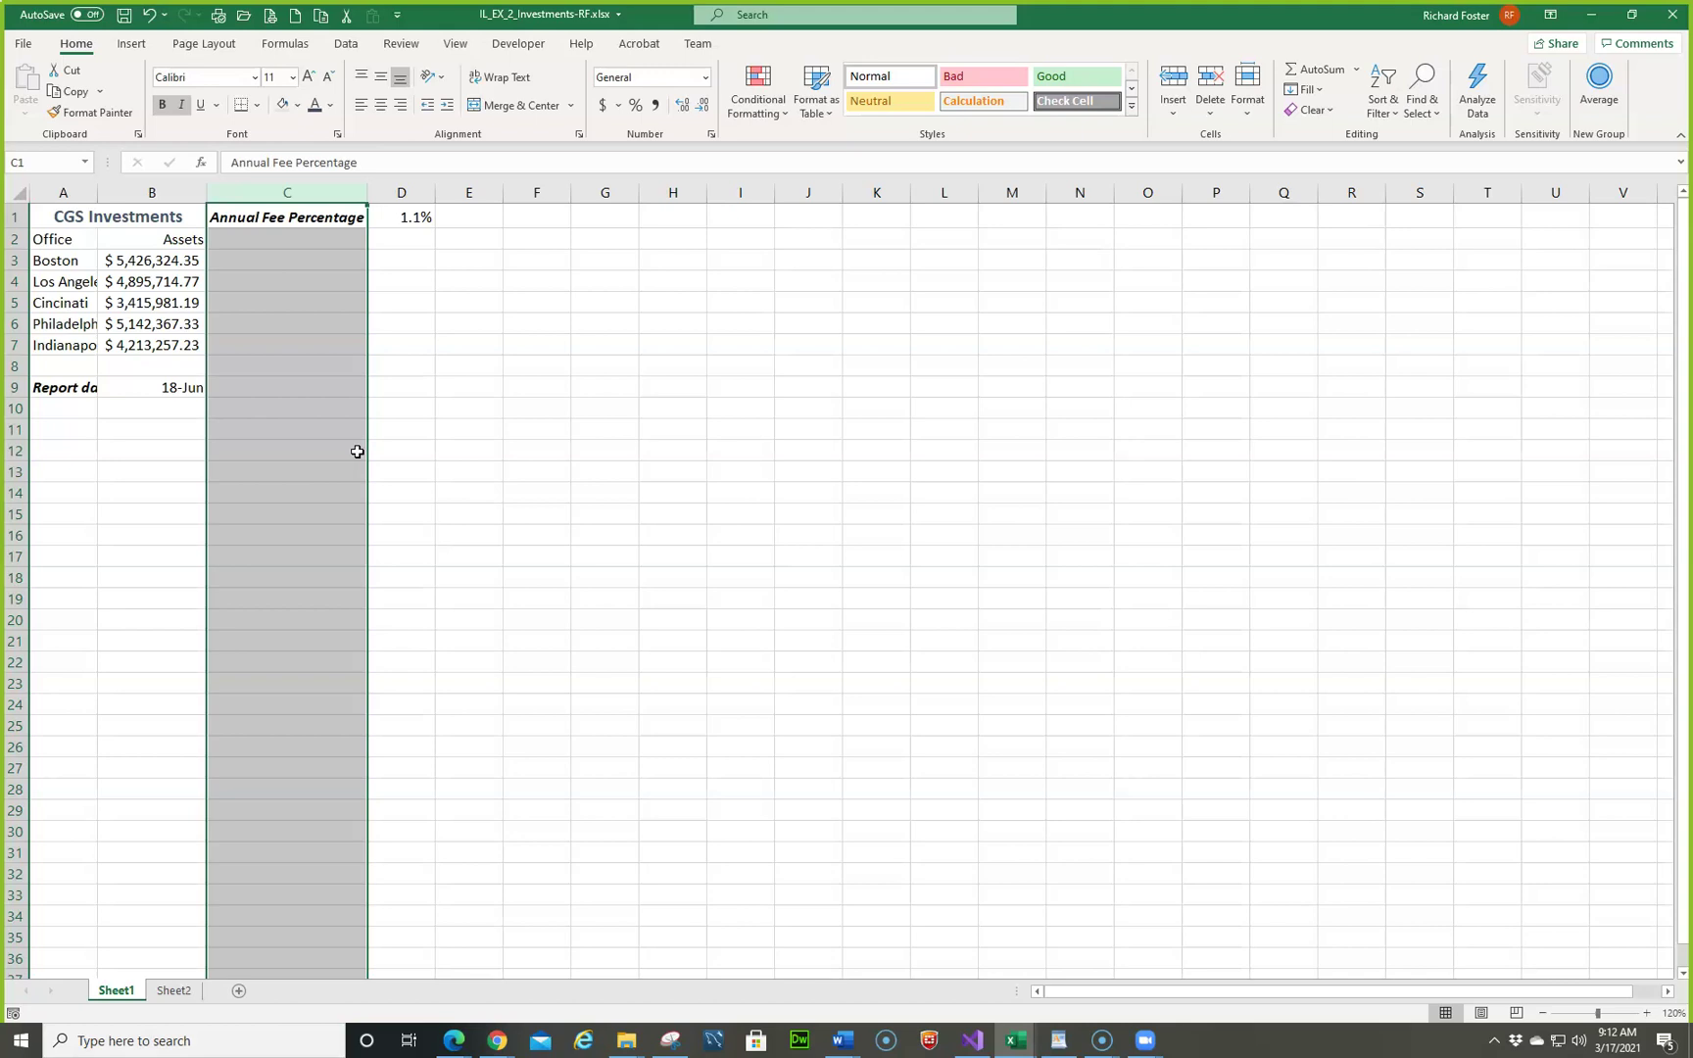
{"action": "left_click_drag", "start_coordinate": [65, 192], "coordinate": [122, 192]}
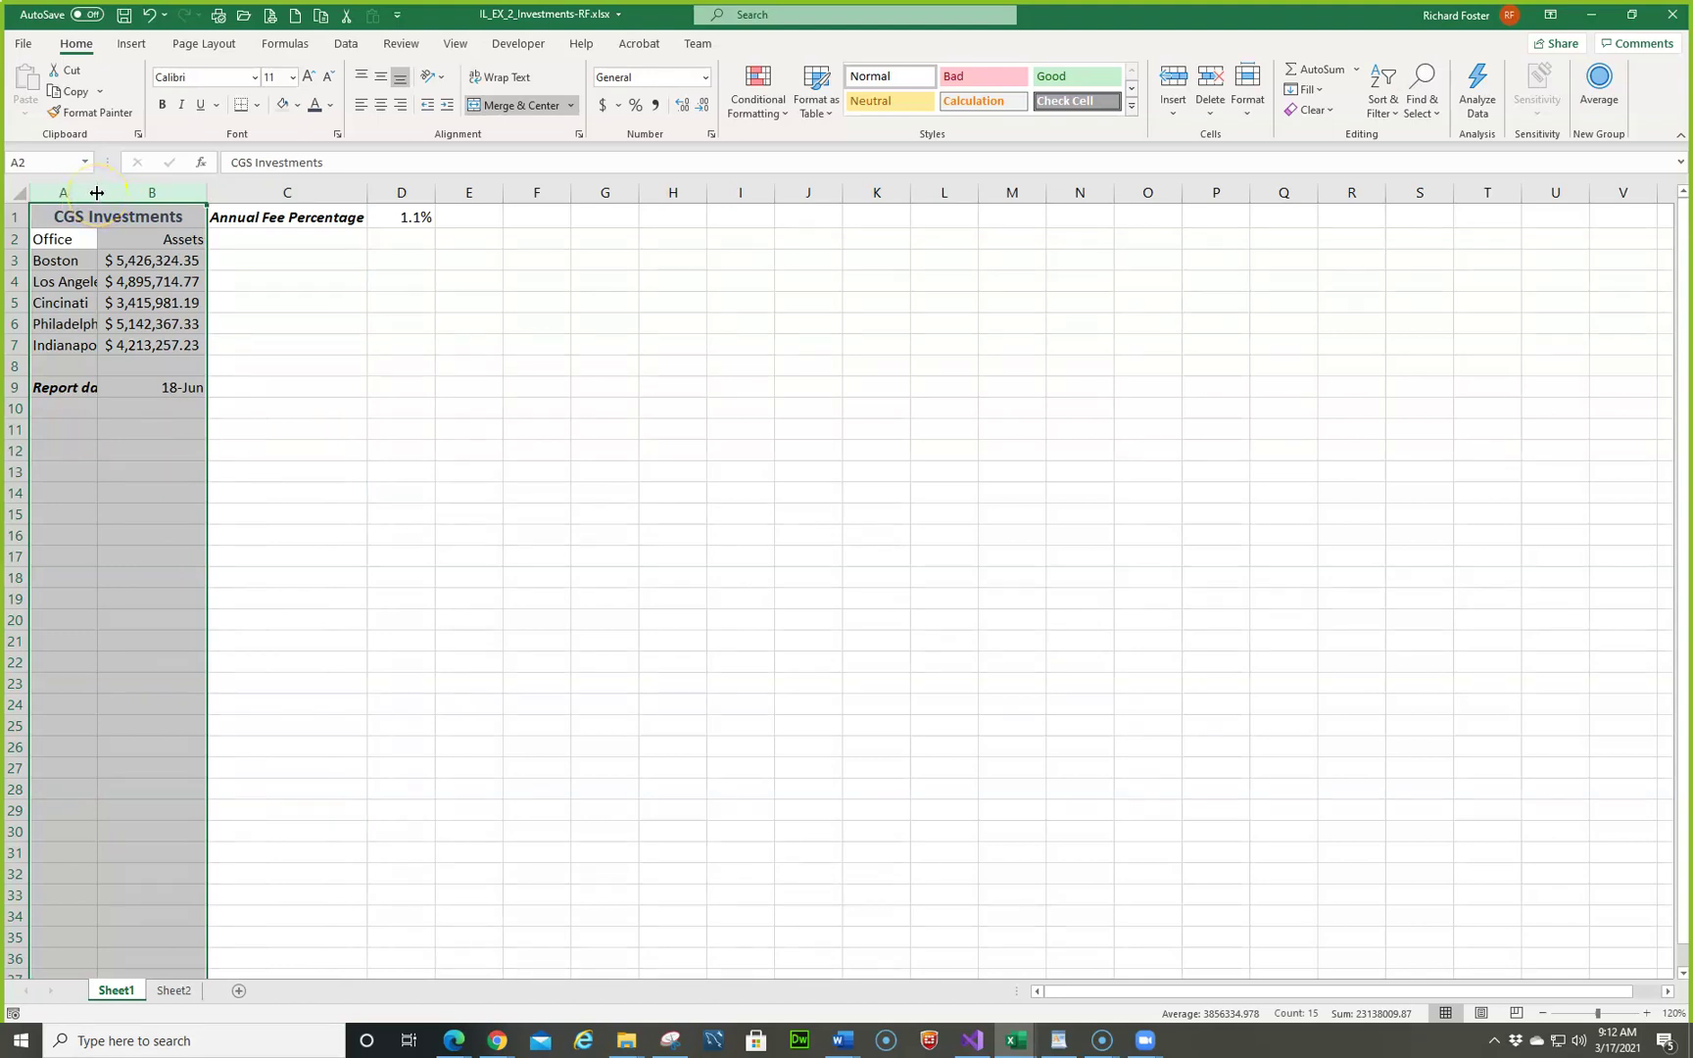
{"action": "double_click", "coordinate": [97, 192]}
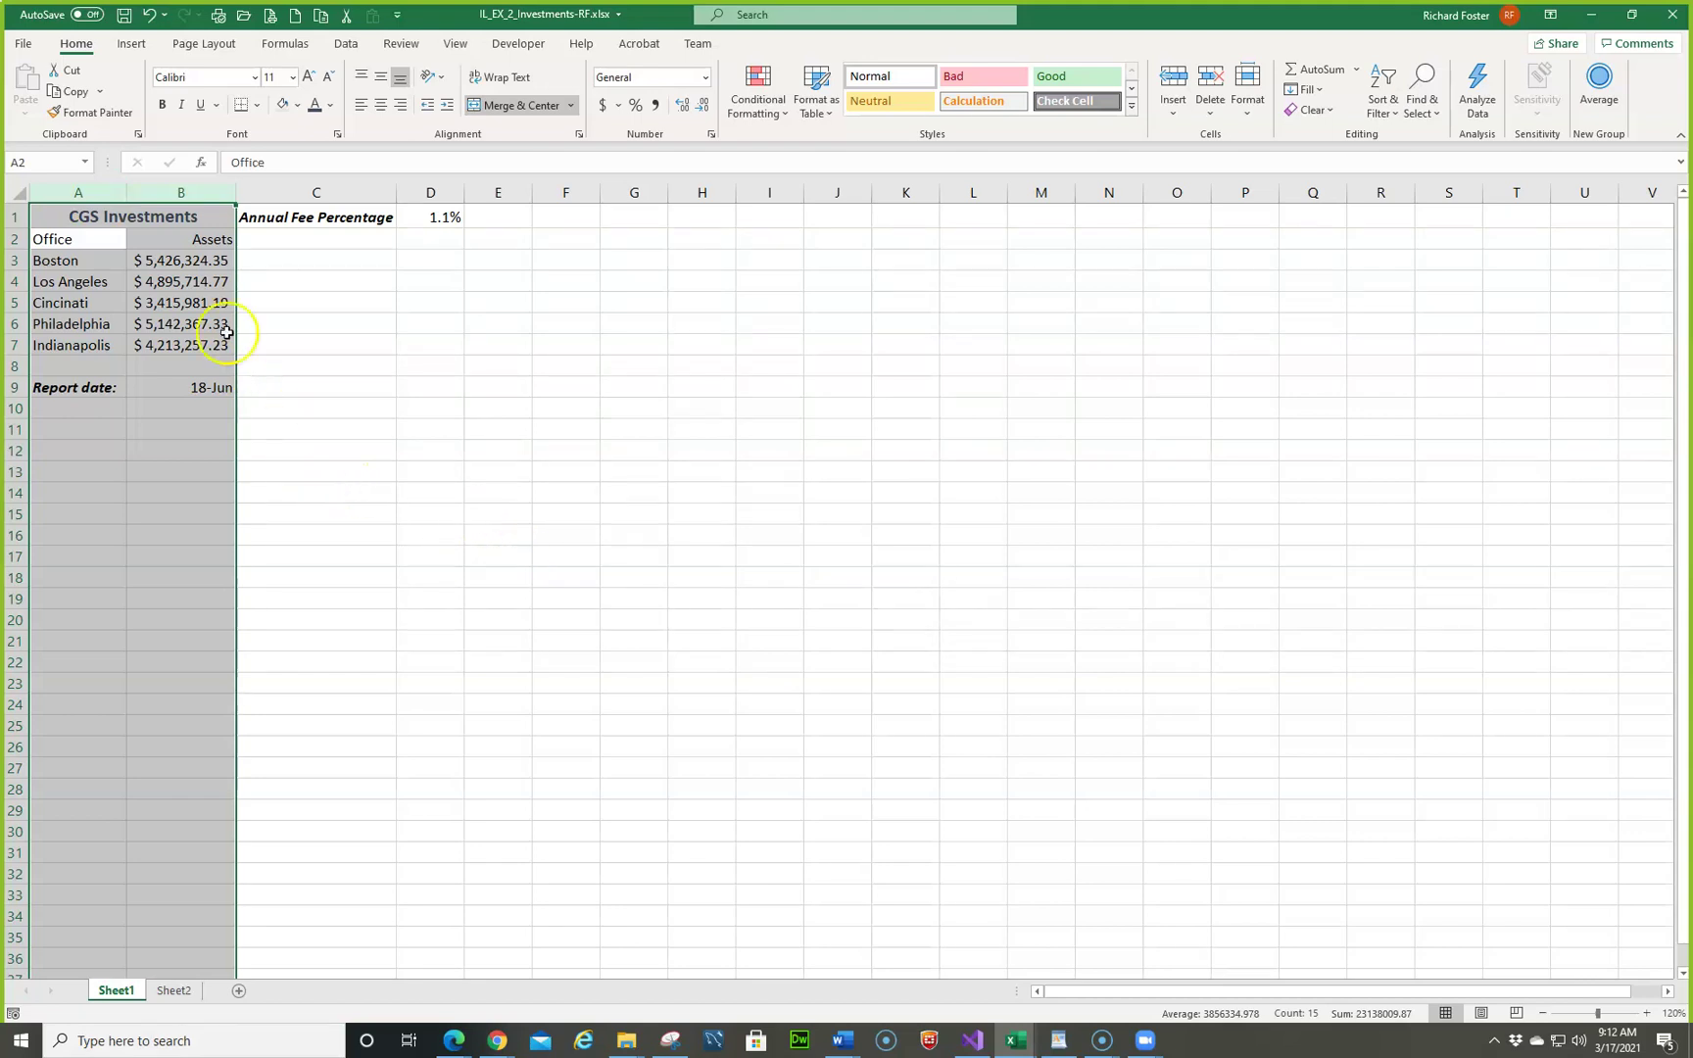
Step: Change the Assets label in B2 to "total Managed Assets" and autofit column B
{"action": "left_click", "coordinate": [197, 243]}
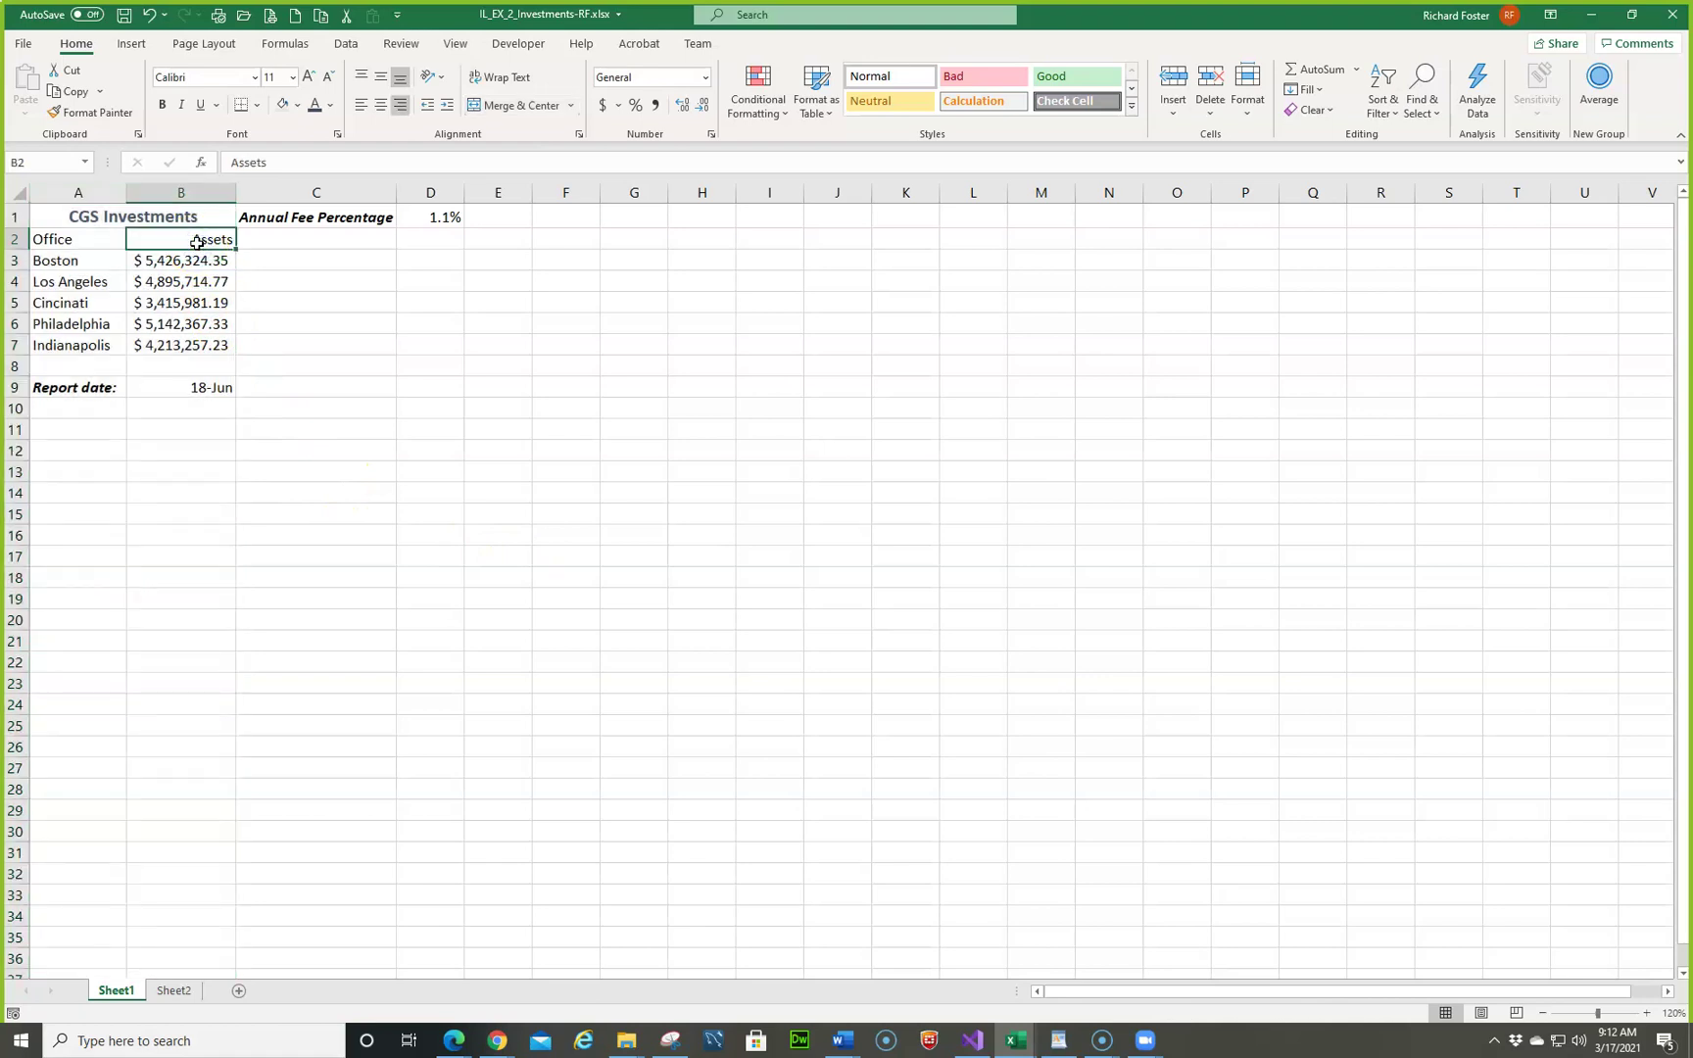
{"action": "left_click", "coordinate": [229, 167]}
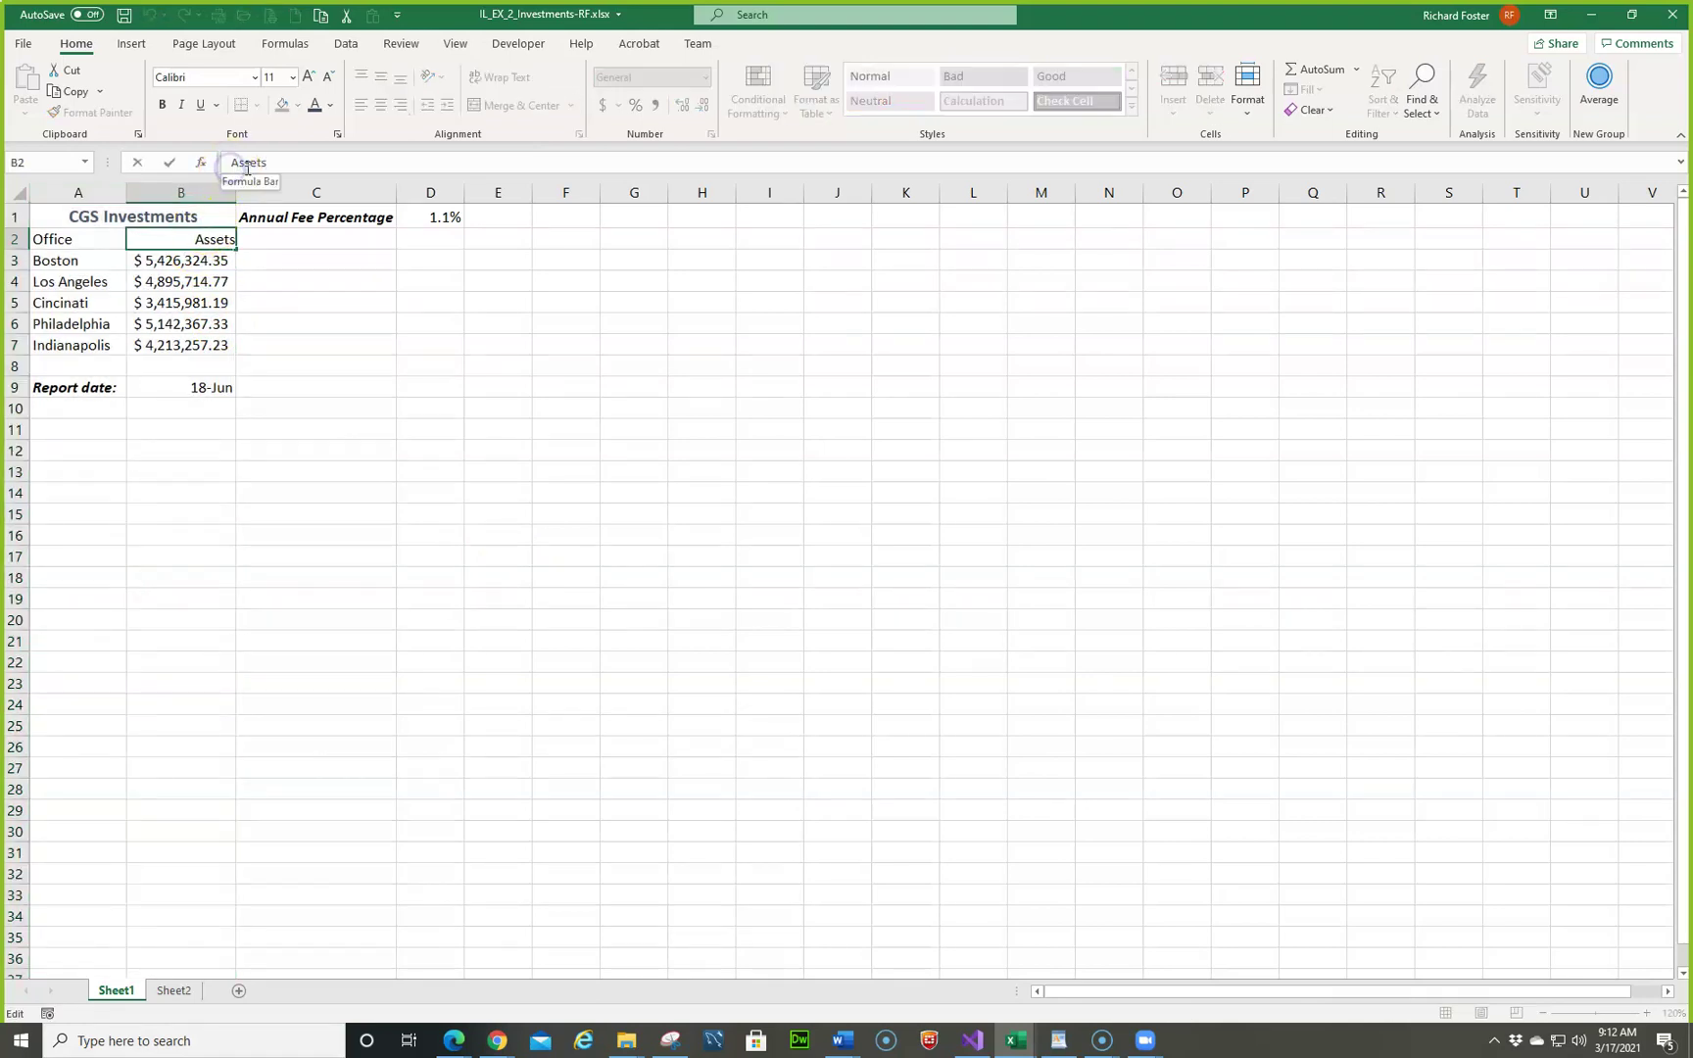
{"action": "type", "text": "total Ma"}
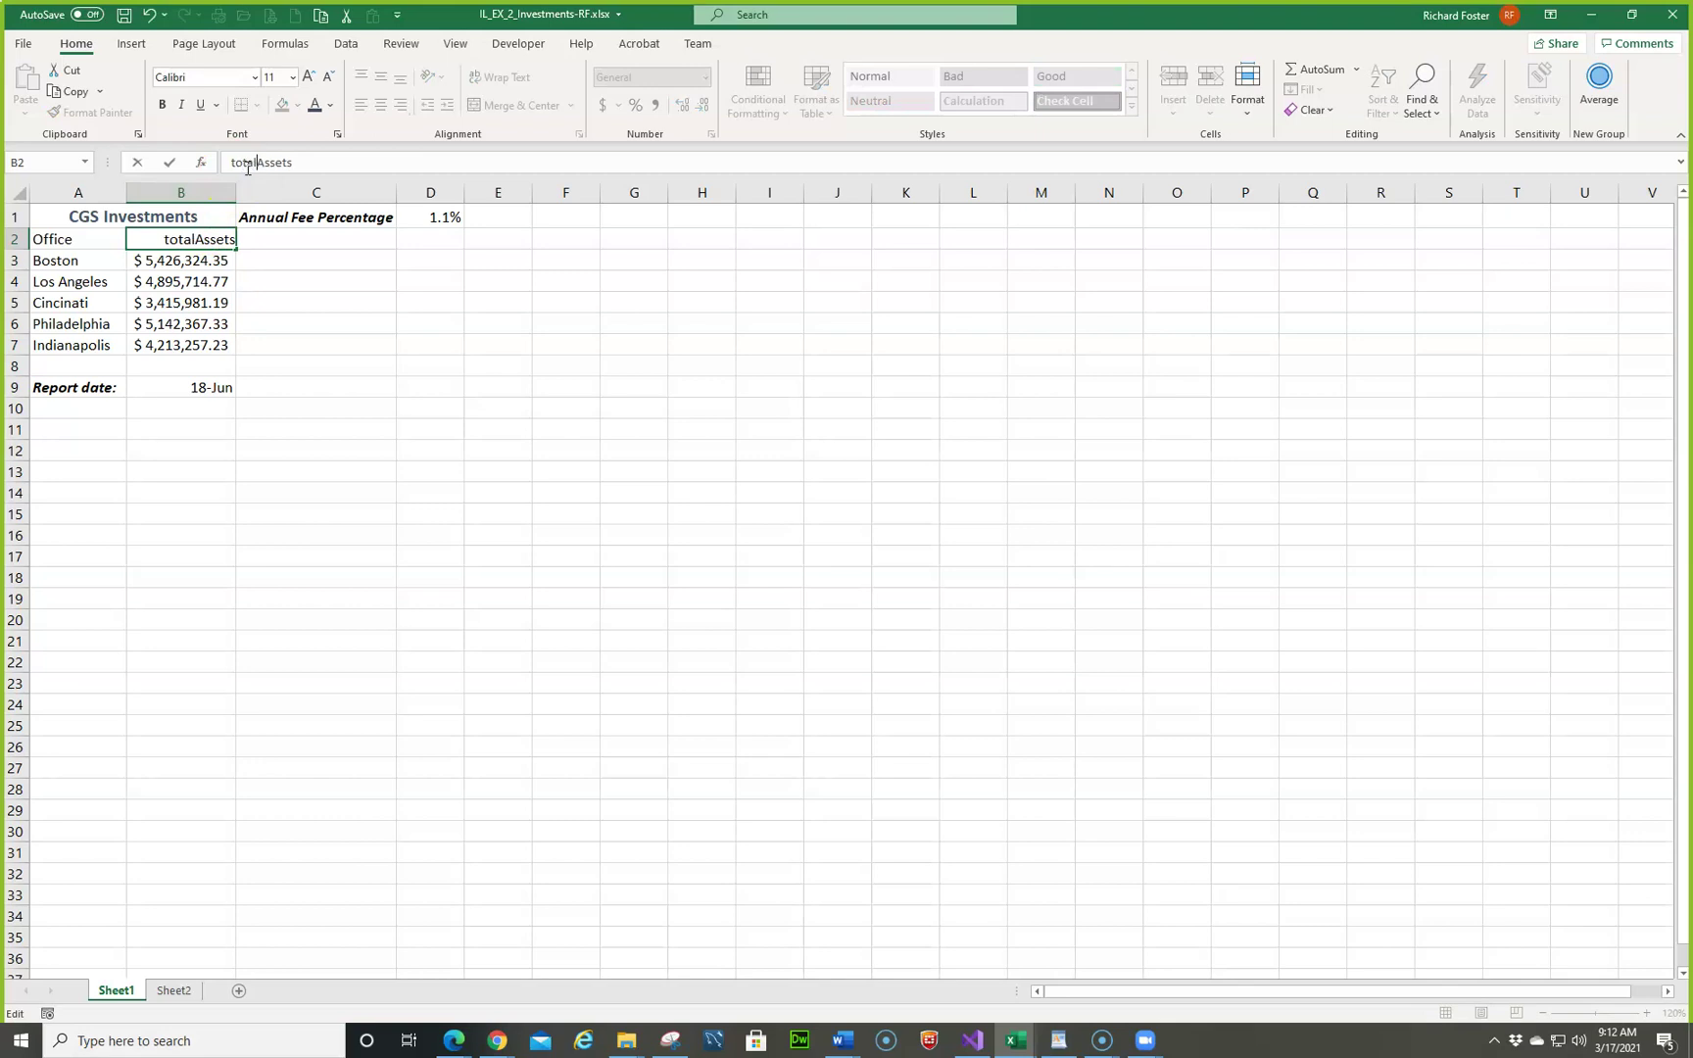
{"action": "type", "text": "naged"}
{"action": "key", "text": "Return"}
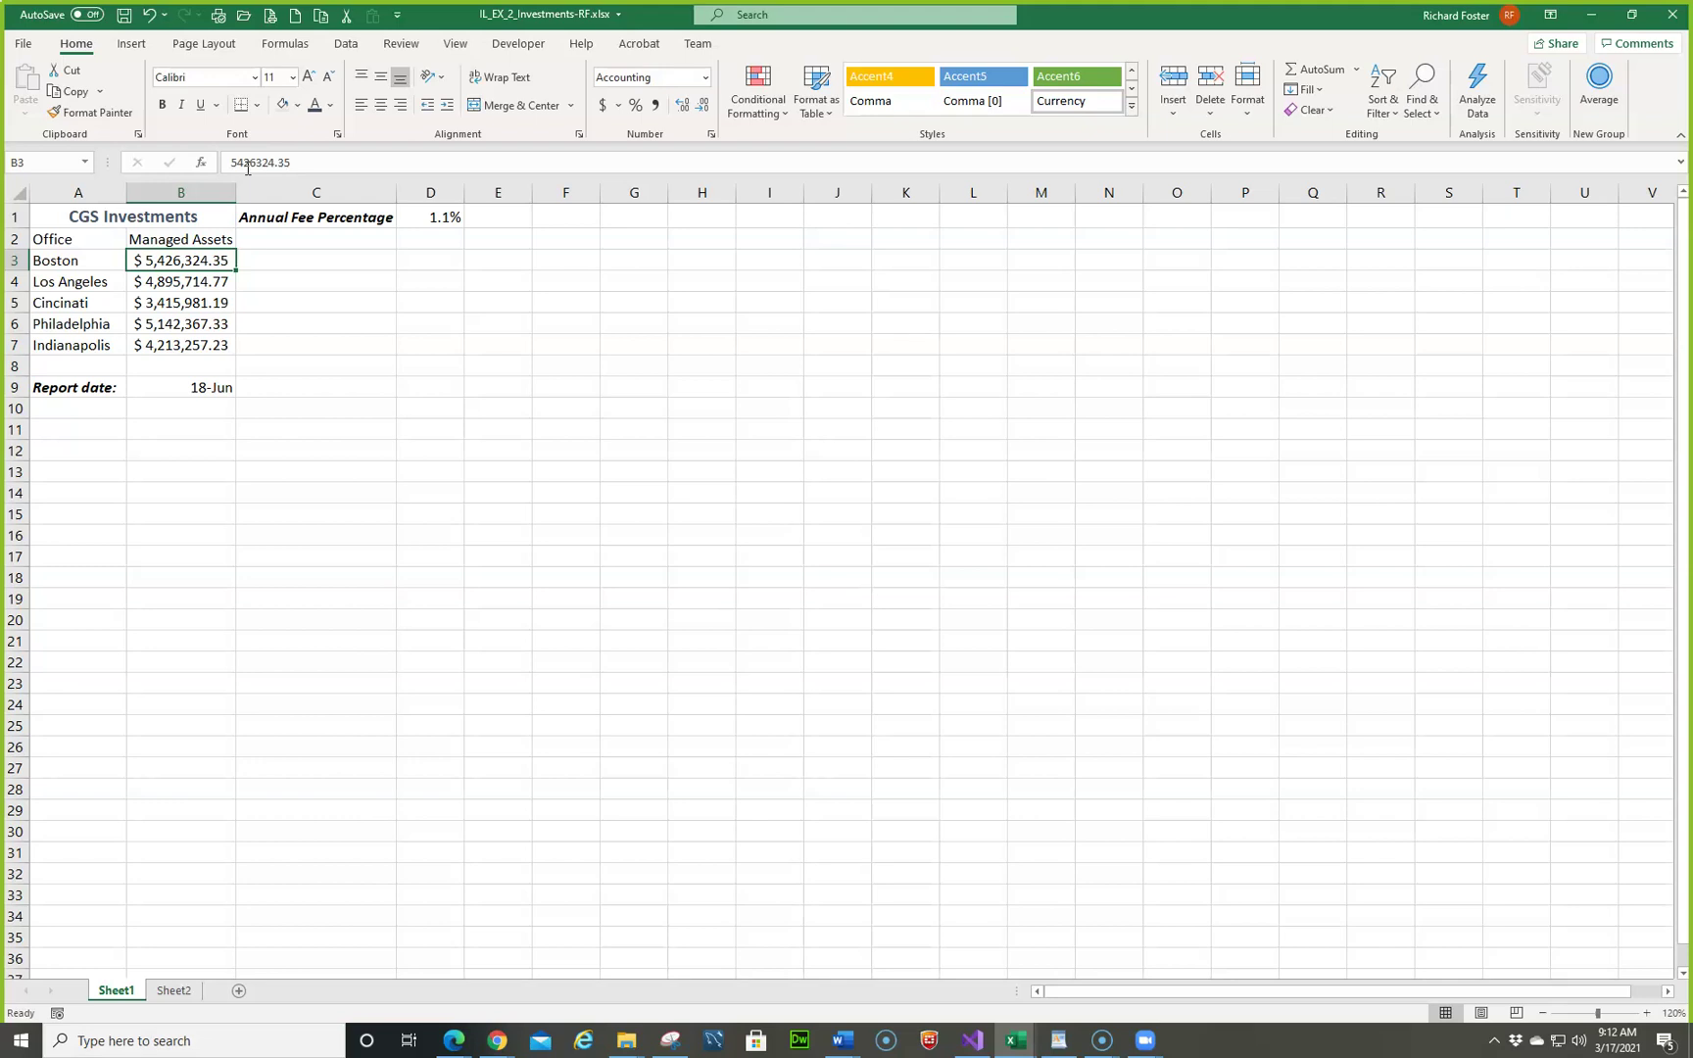
{"action": "left_click", "coordinate": [242, 163]}
{"action": "left_click", "coordinate": [201, 260]}
{"action": "double_click", "coordinate": [235, 192]}
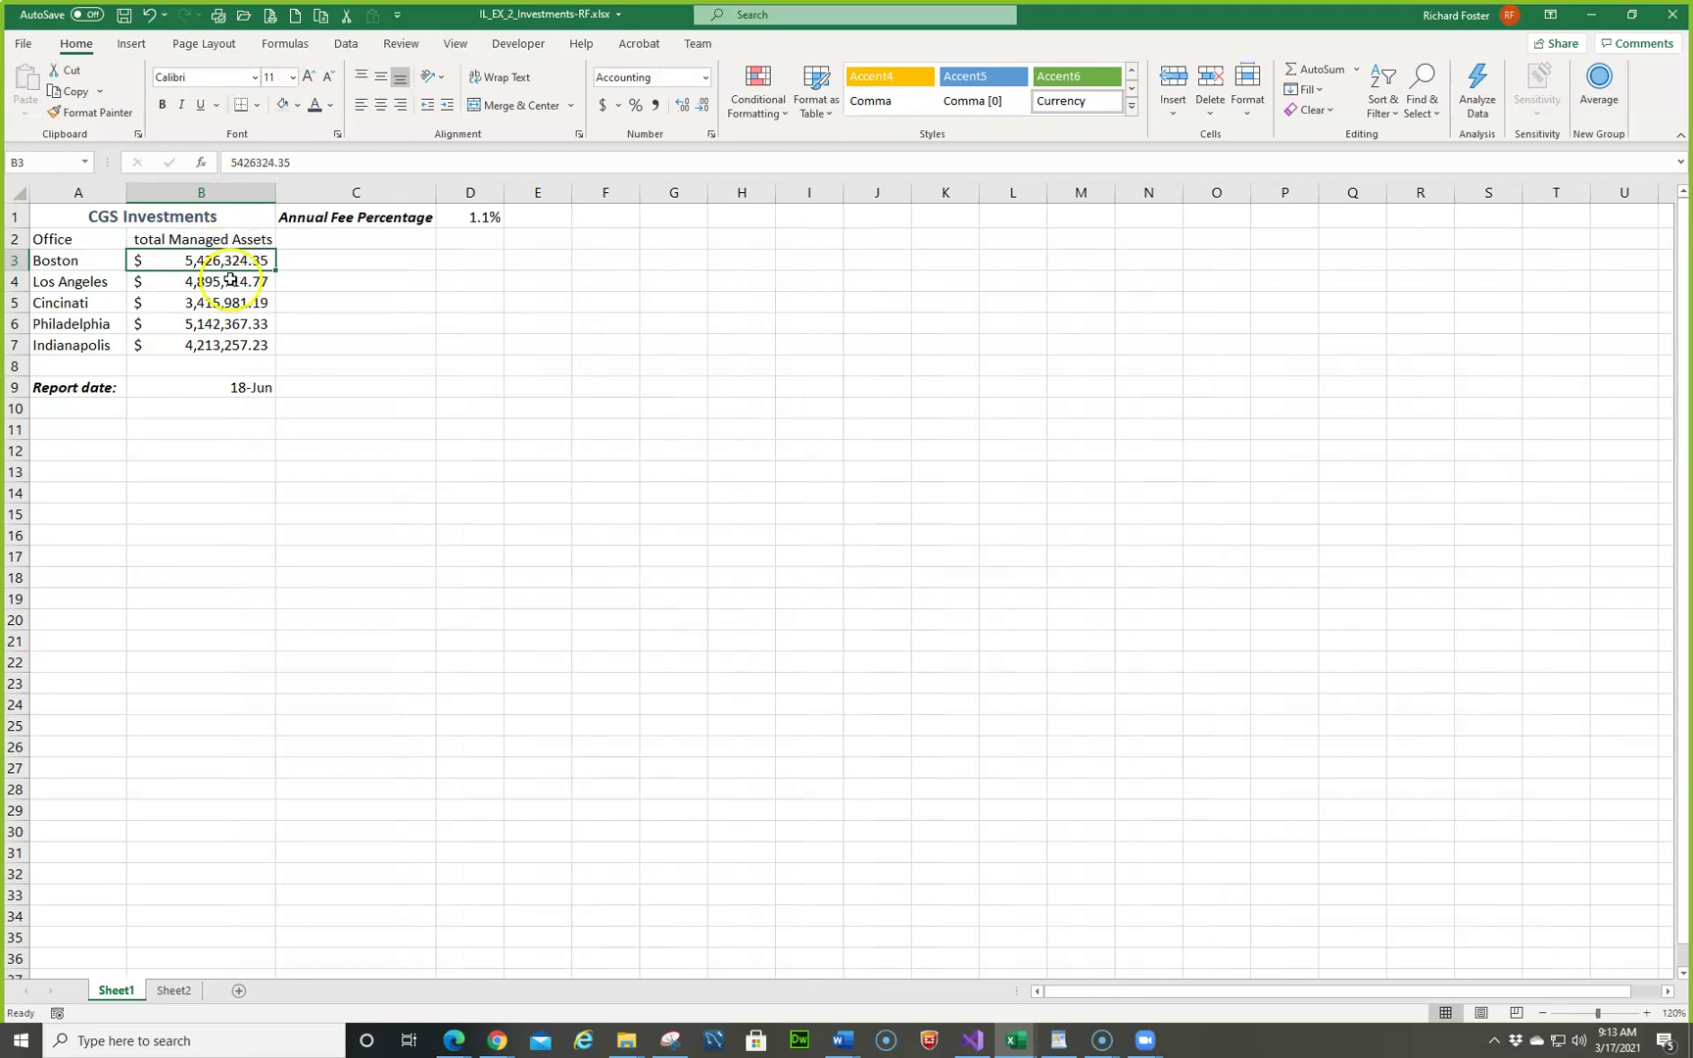
Step: Capitalize the first word of the B2 label so it reads "Total Managed Assets", and save the workbook
{"action": "left_click", "coordinate": [151, 241]}
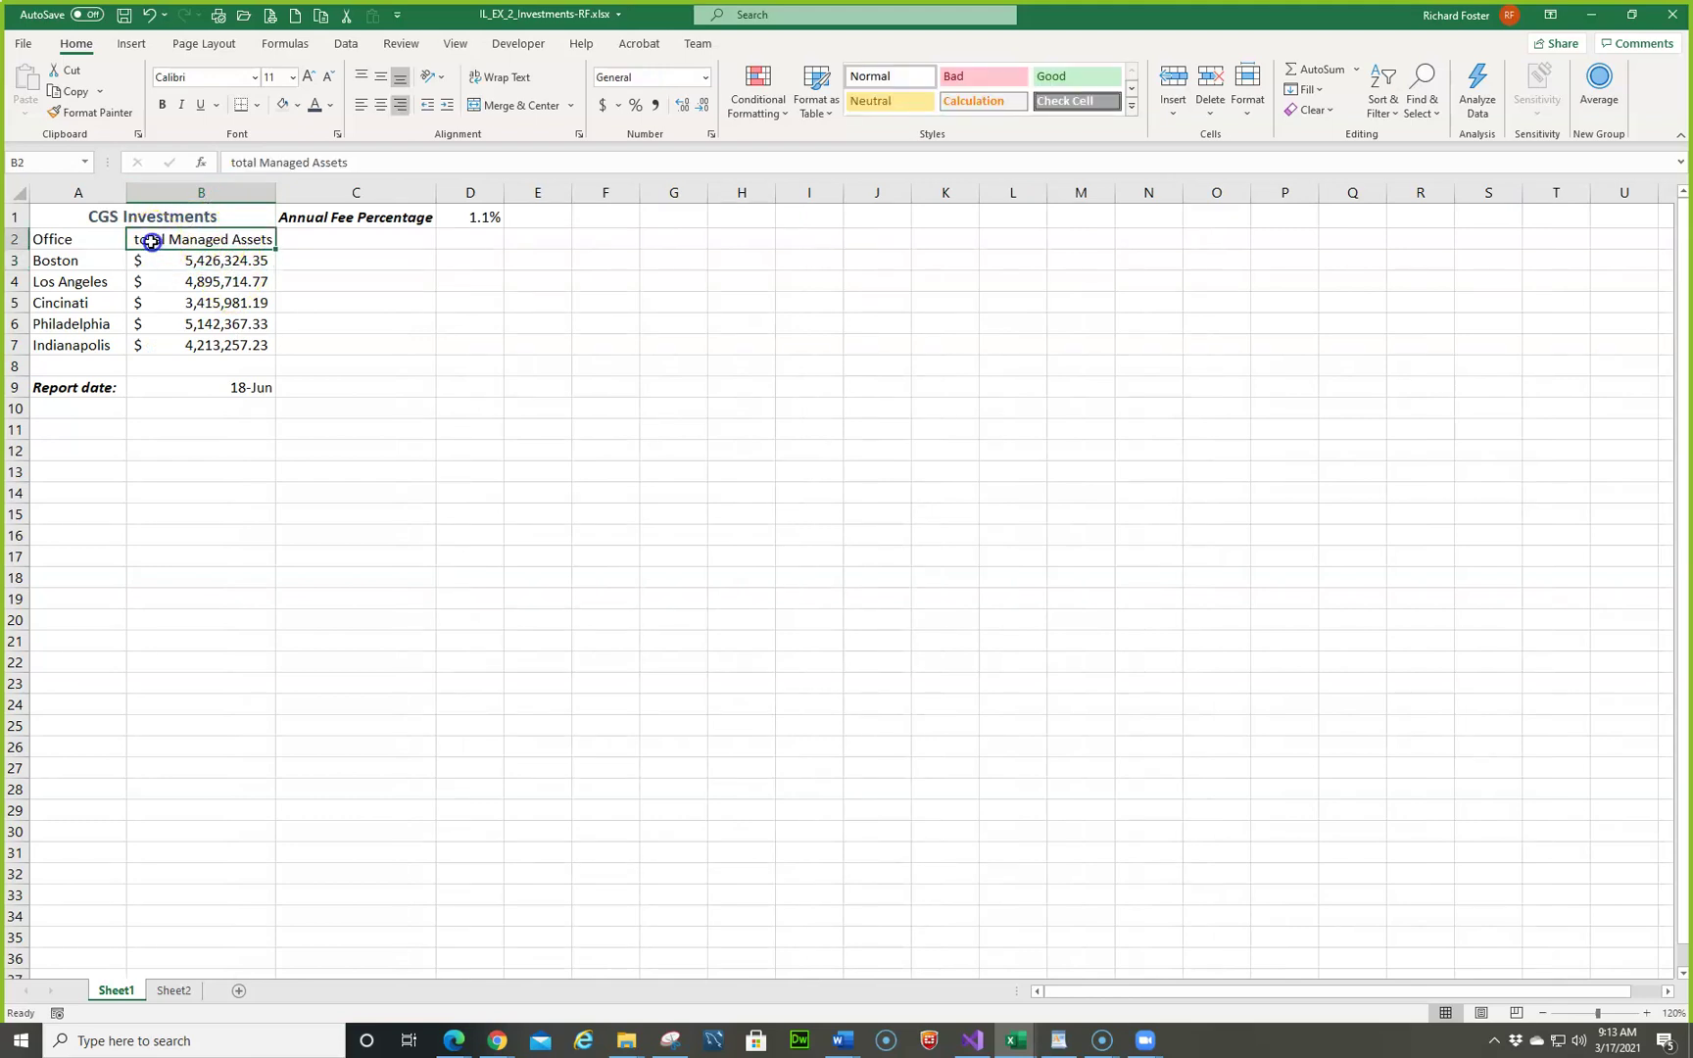
{"action": "left_click", "coordinate": [230, 164]}
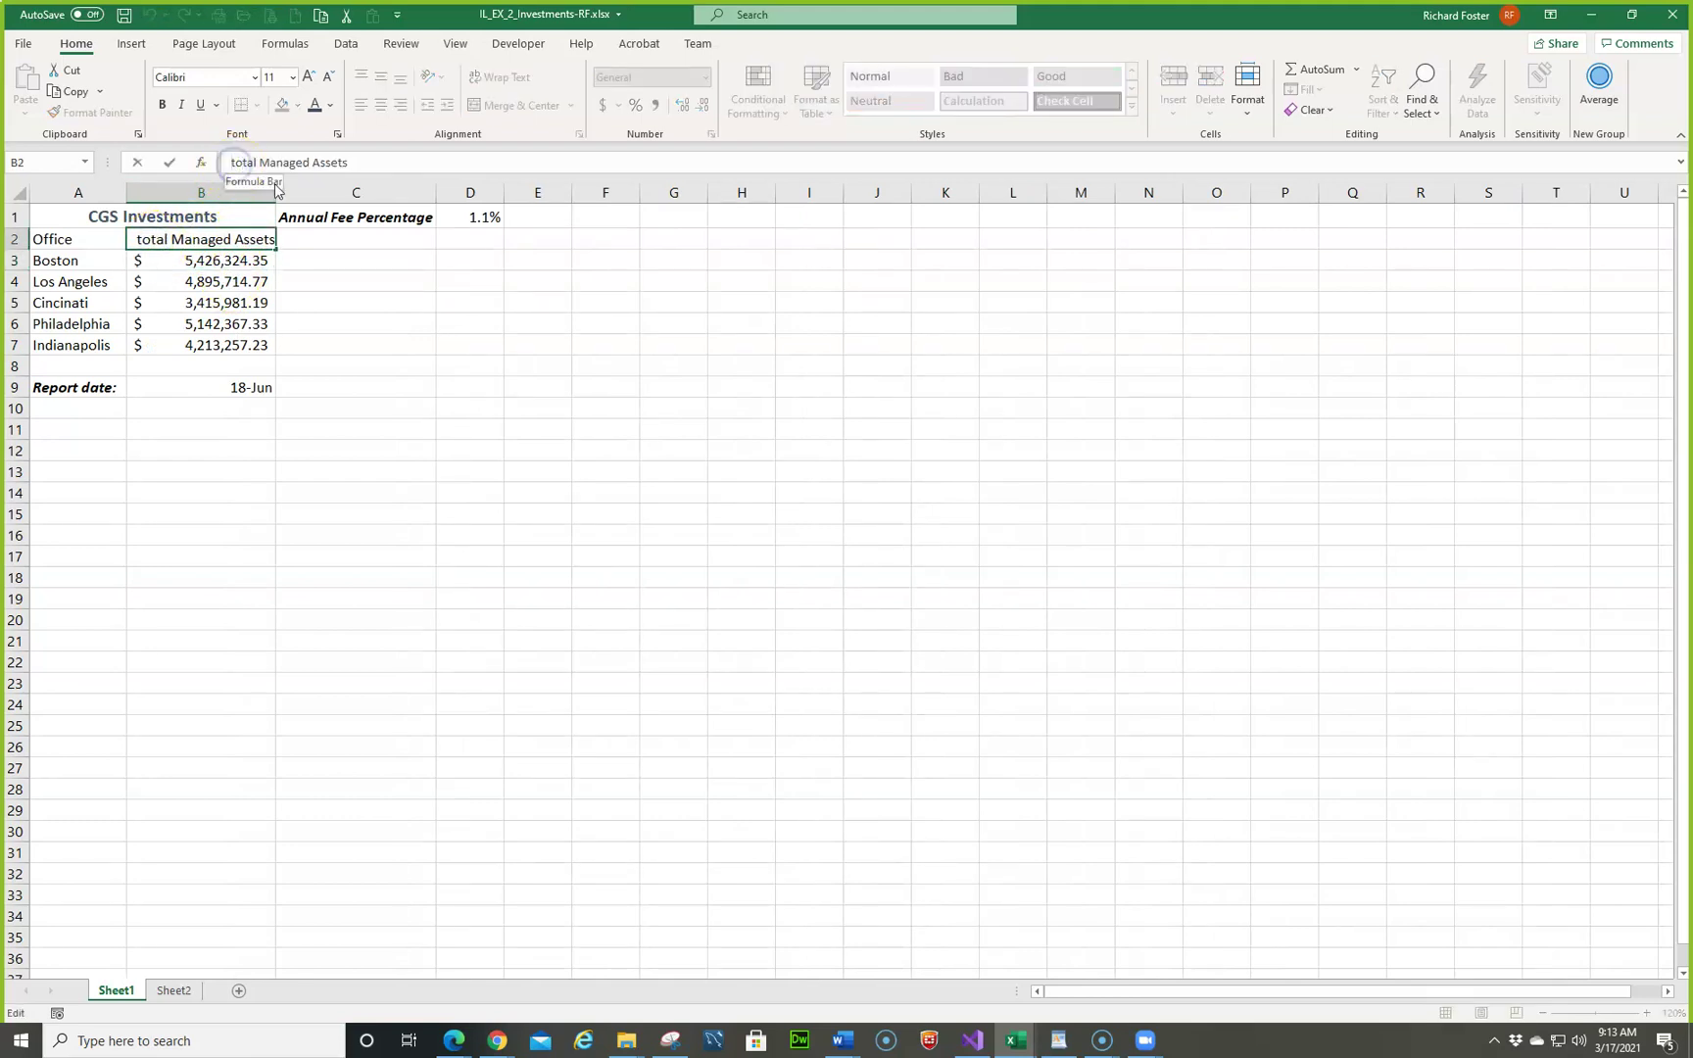
{"action": "key", "text": "Delete"}
{"action": "type", "text": "T"}
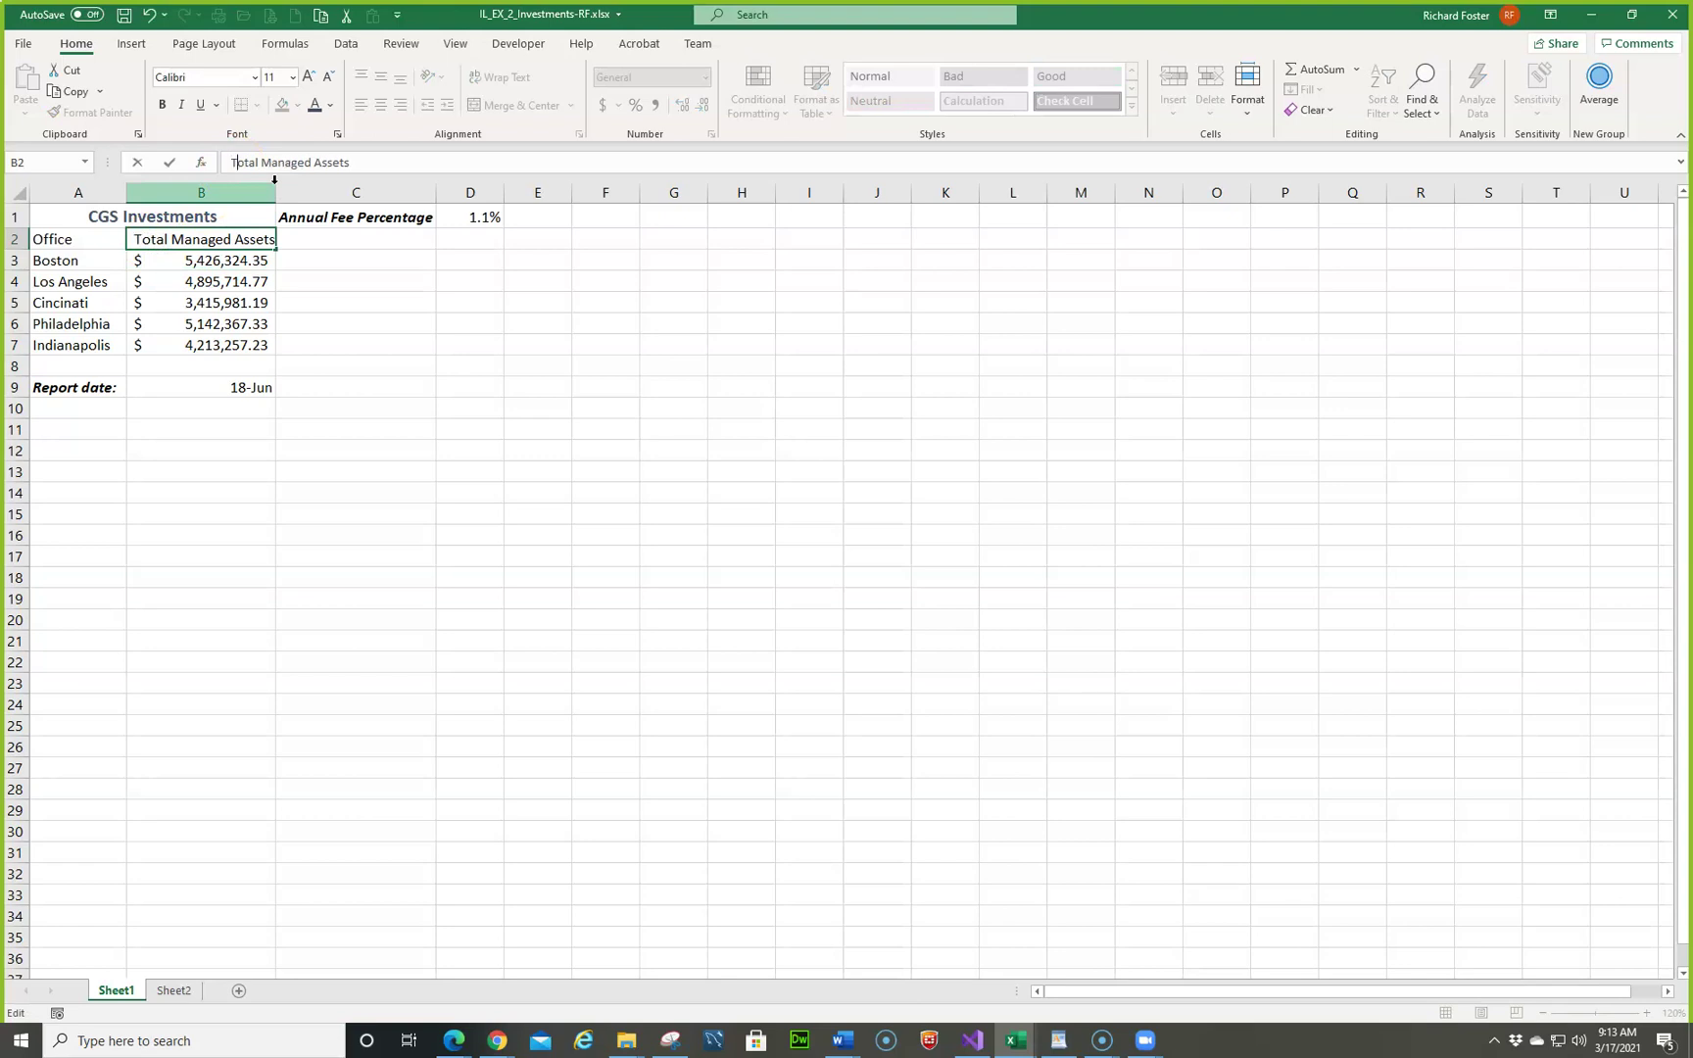
{"action": "key", "text": "Return"}
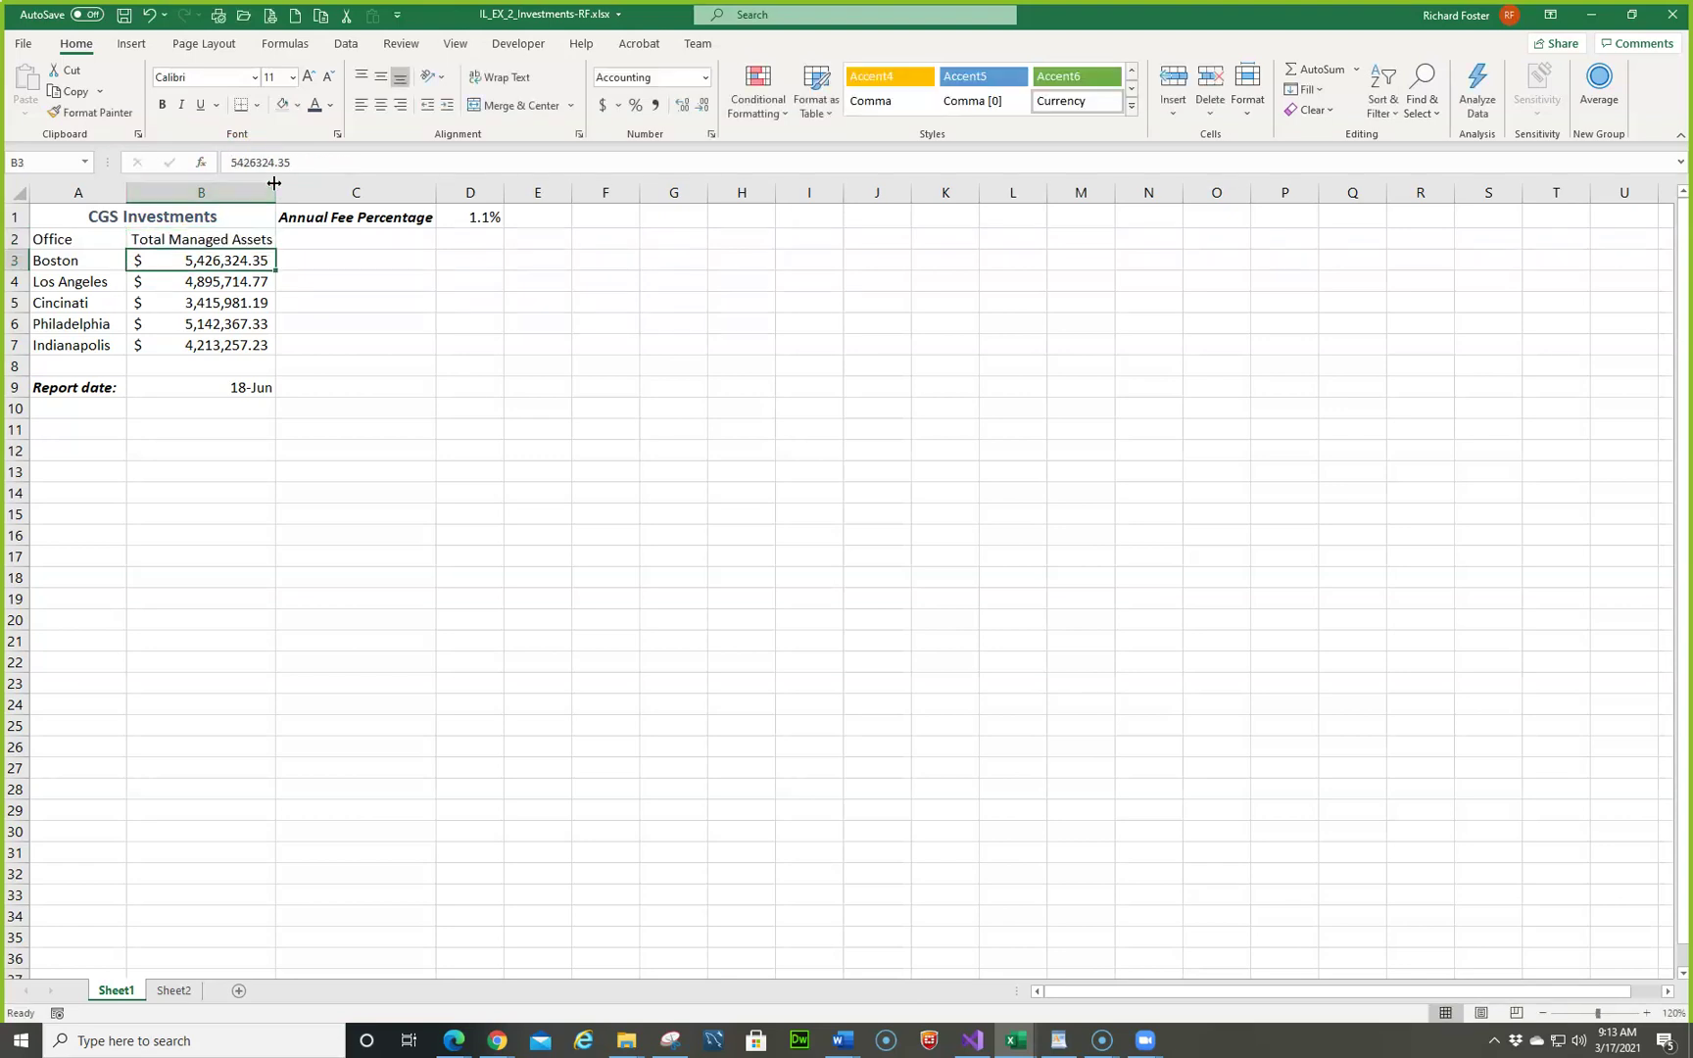
{"action": "key", "text": "ctrl+s"}
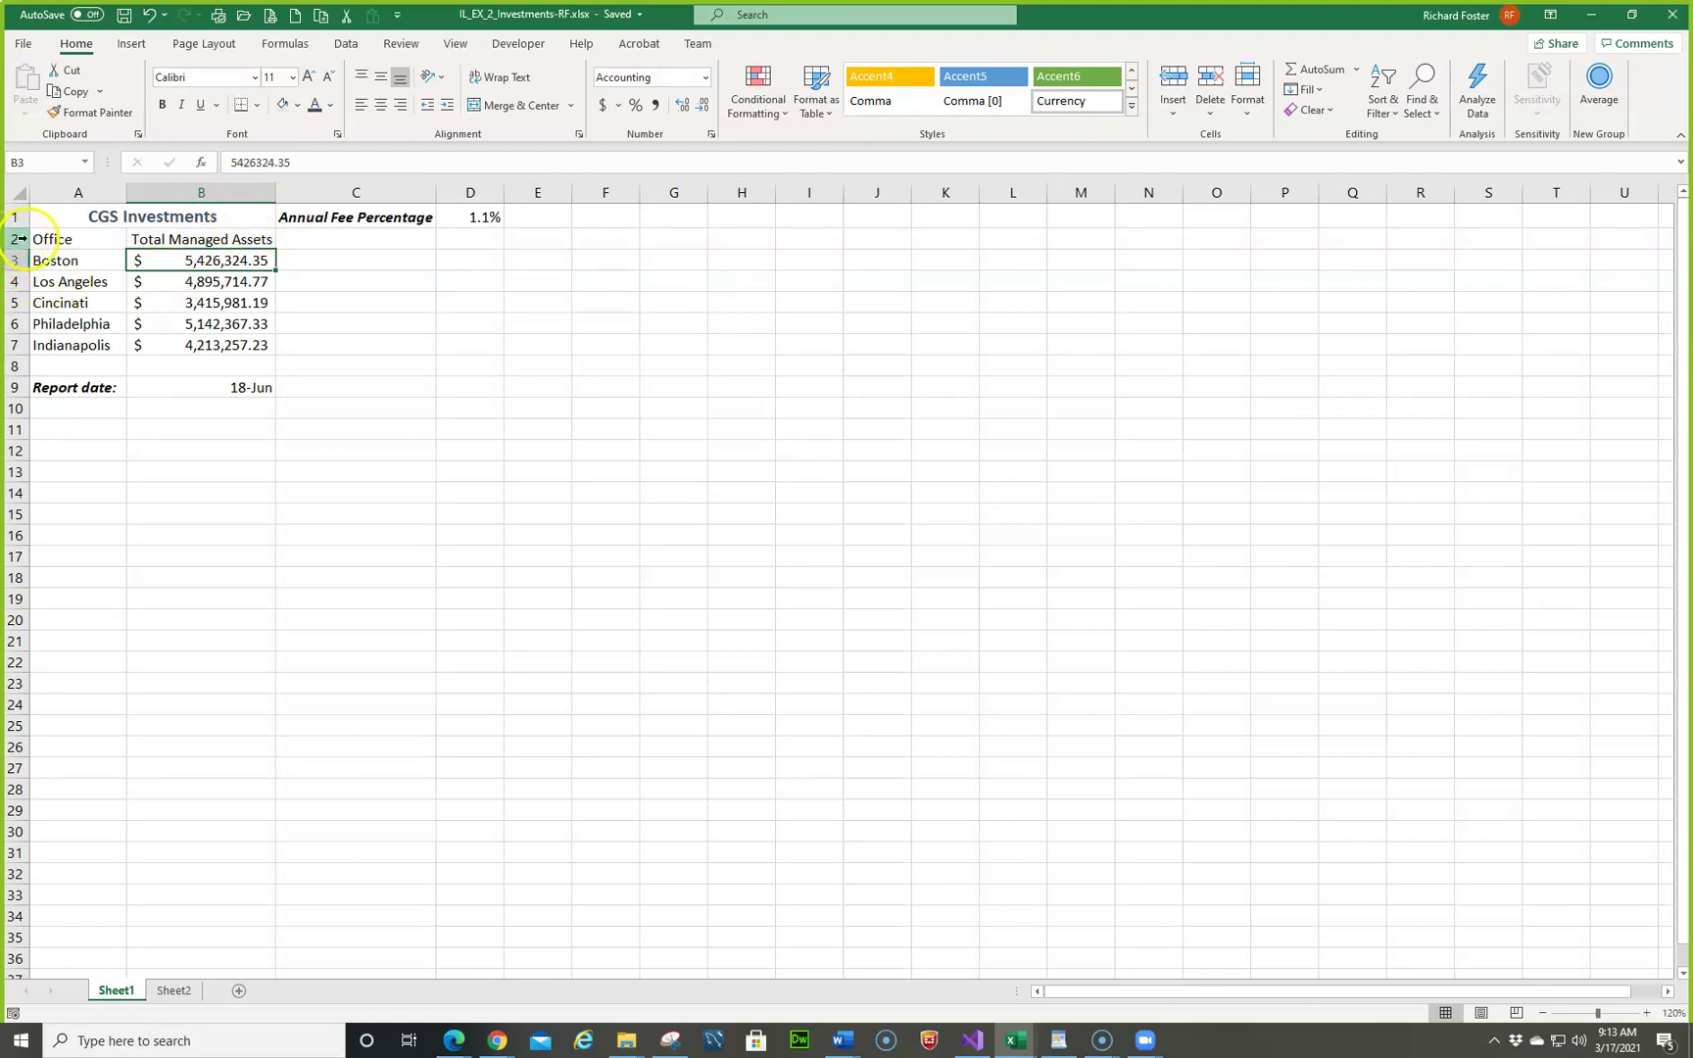
Step: Insert a blank row above the Office and Total Managed Assets labels in row 2
{"action": "left_click", "coordinate": [23, 255]}
{"action": "left_click", "coordinate": [27, 241]}
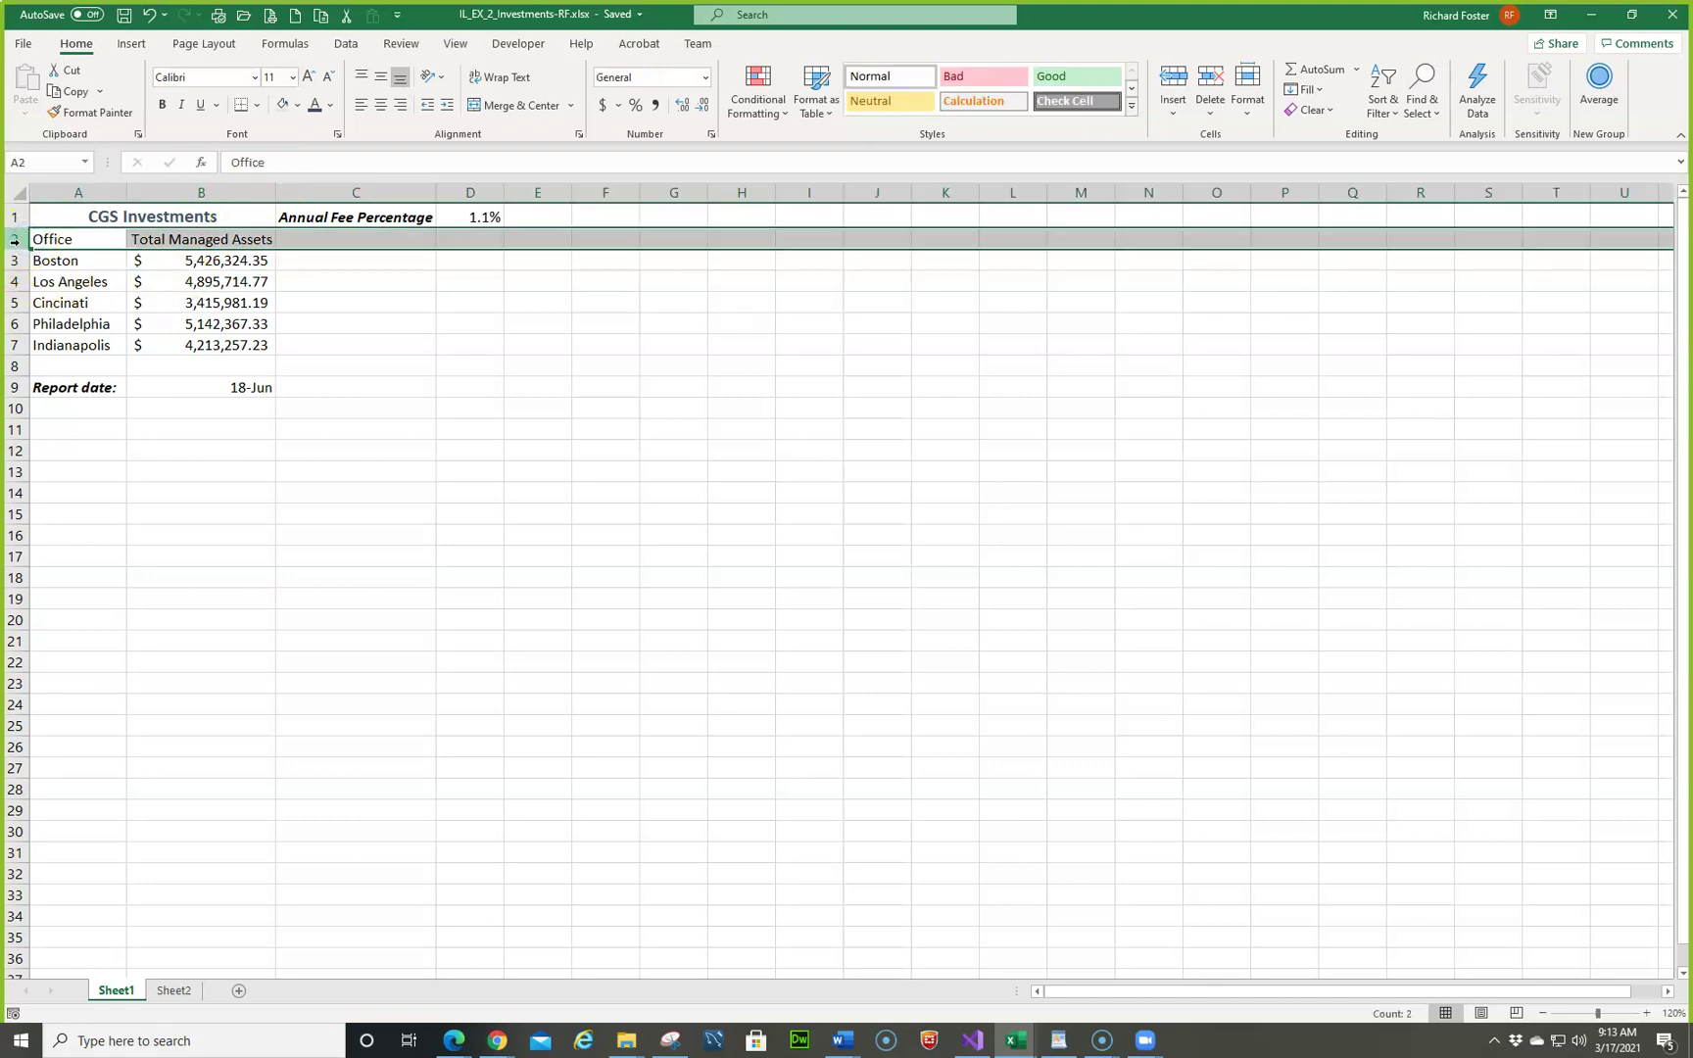
{"action": "right_click", "coordinate": [27, 242]}
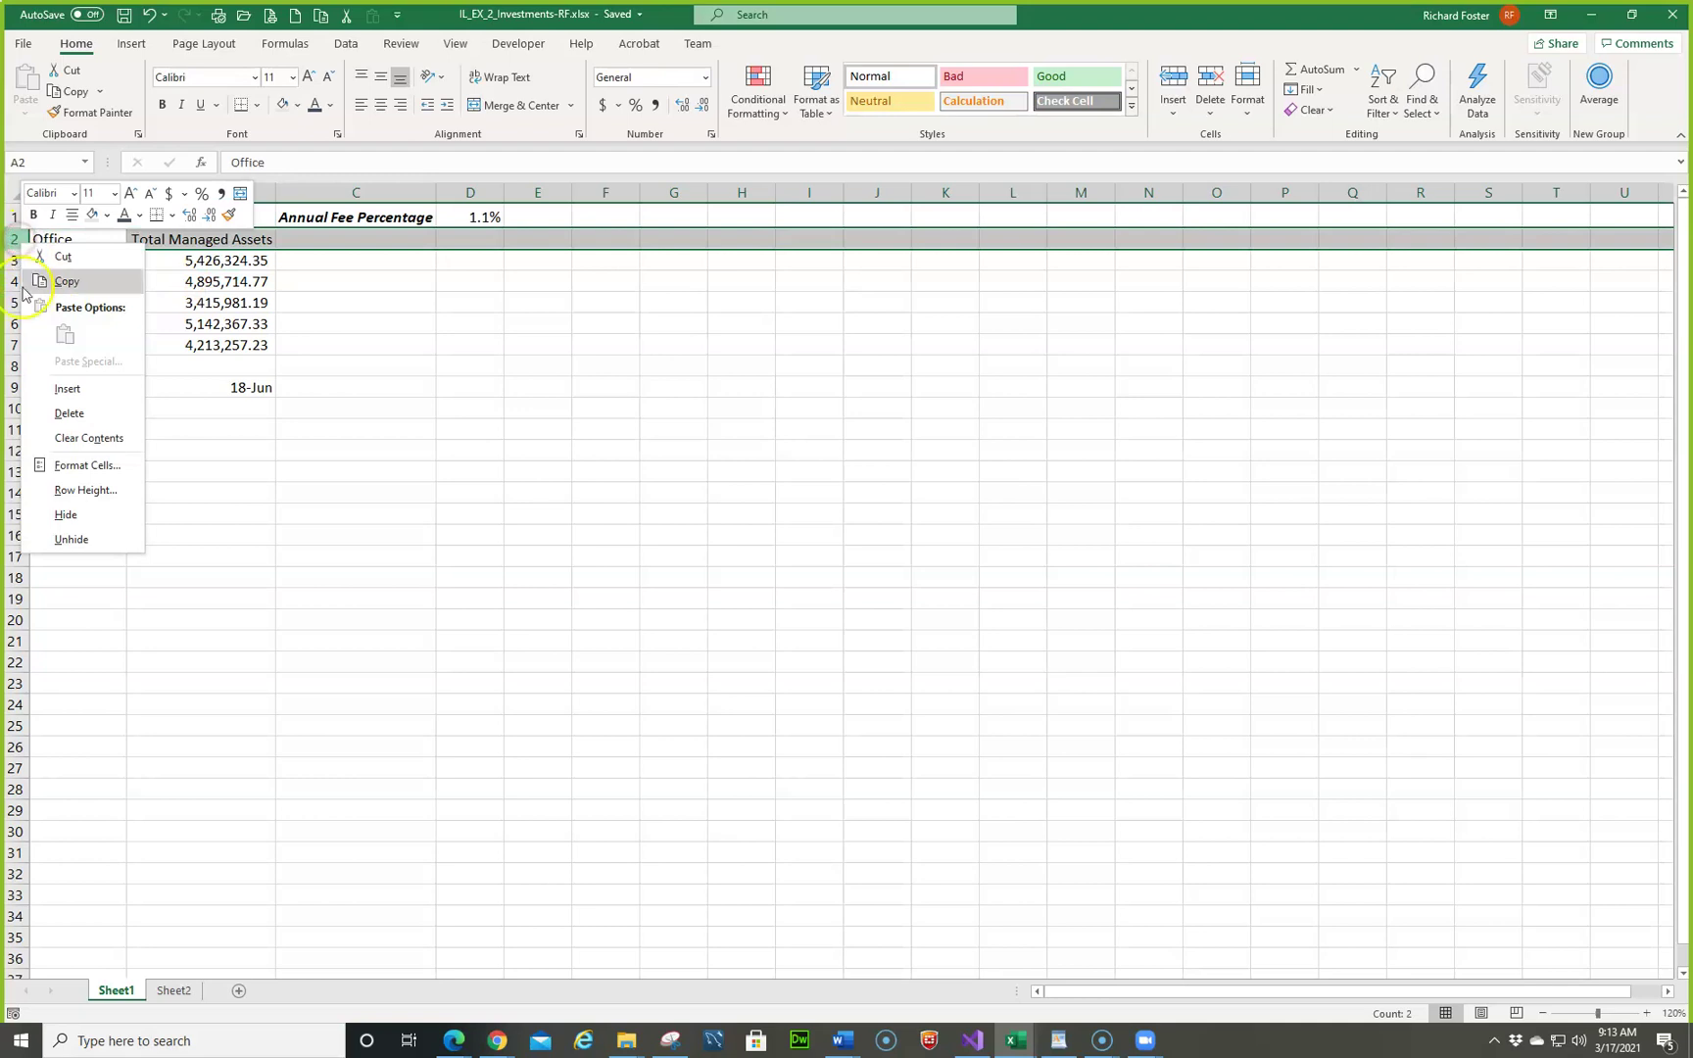
{"action": "left_click", "coordinate": [57, 390]}
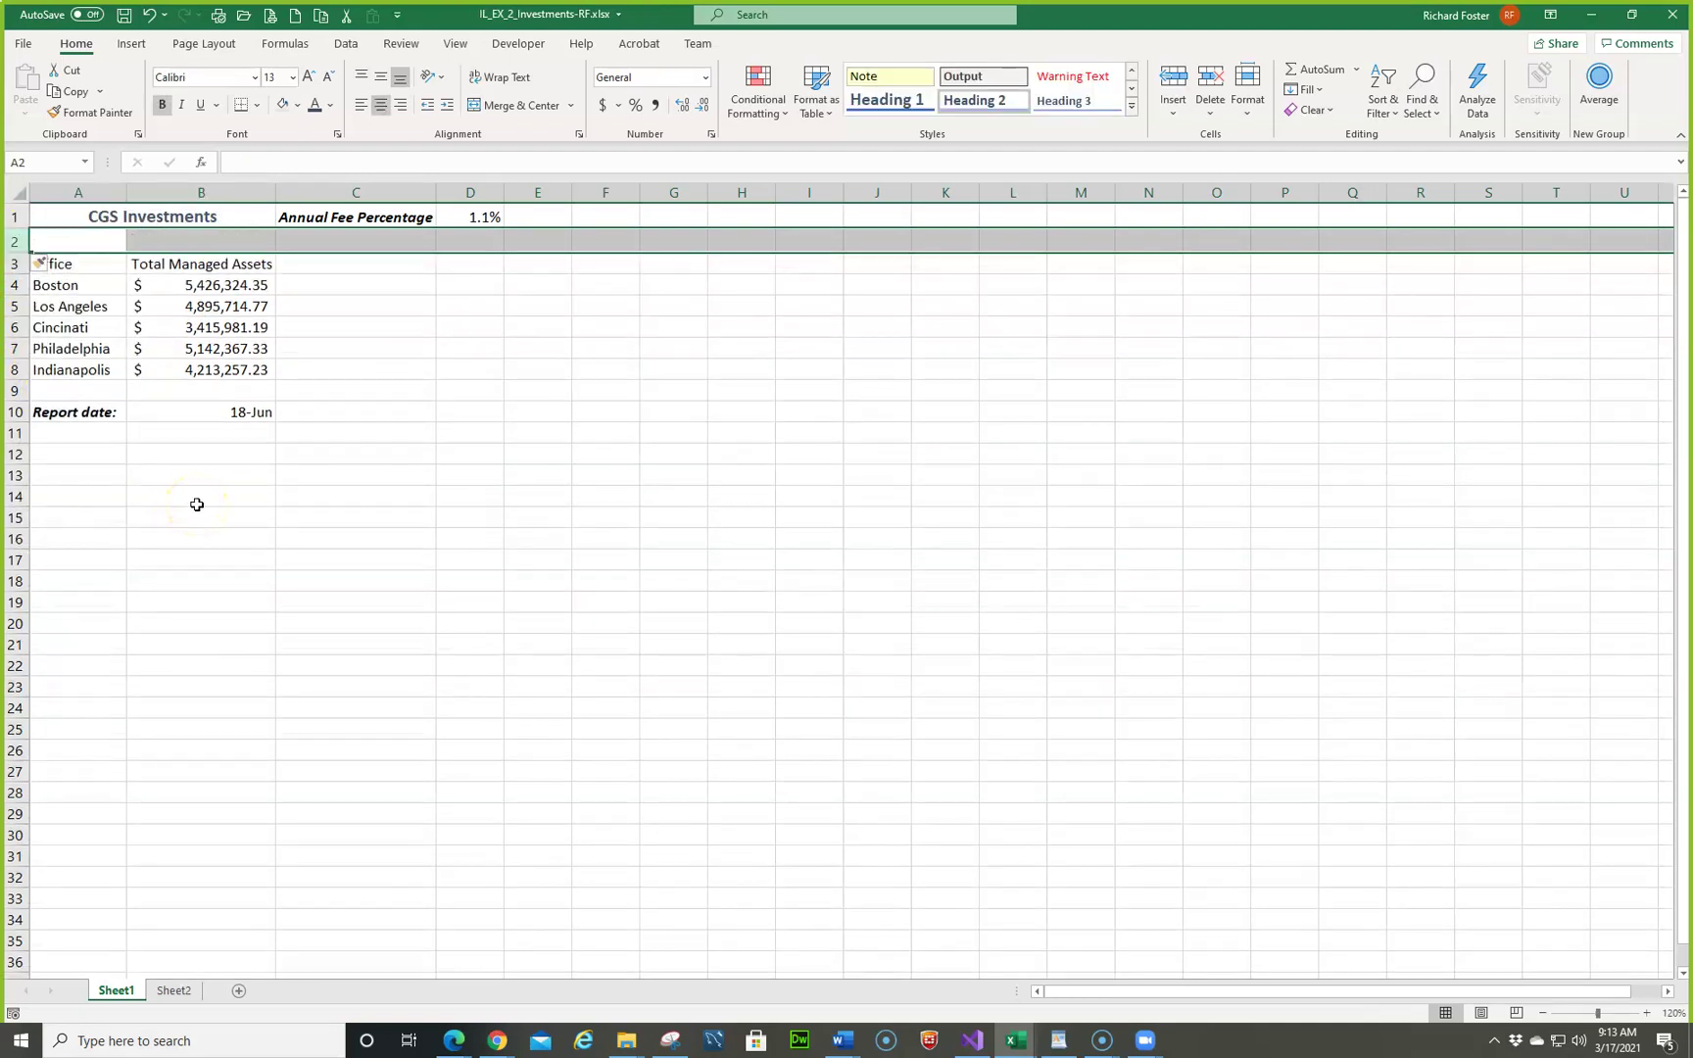
{"action": "right_click", "coordinate": [99, 266]}
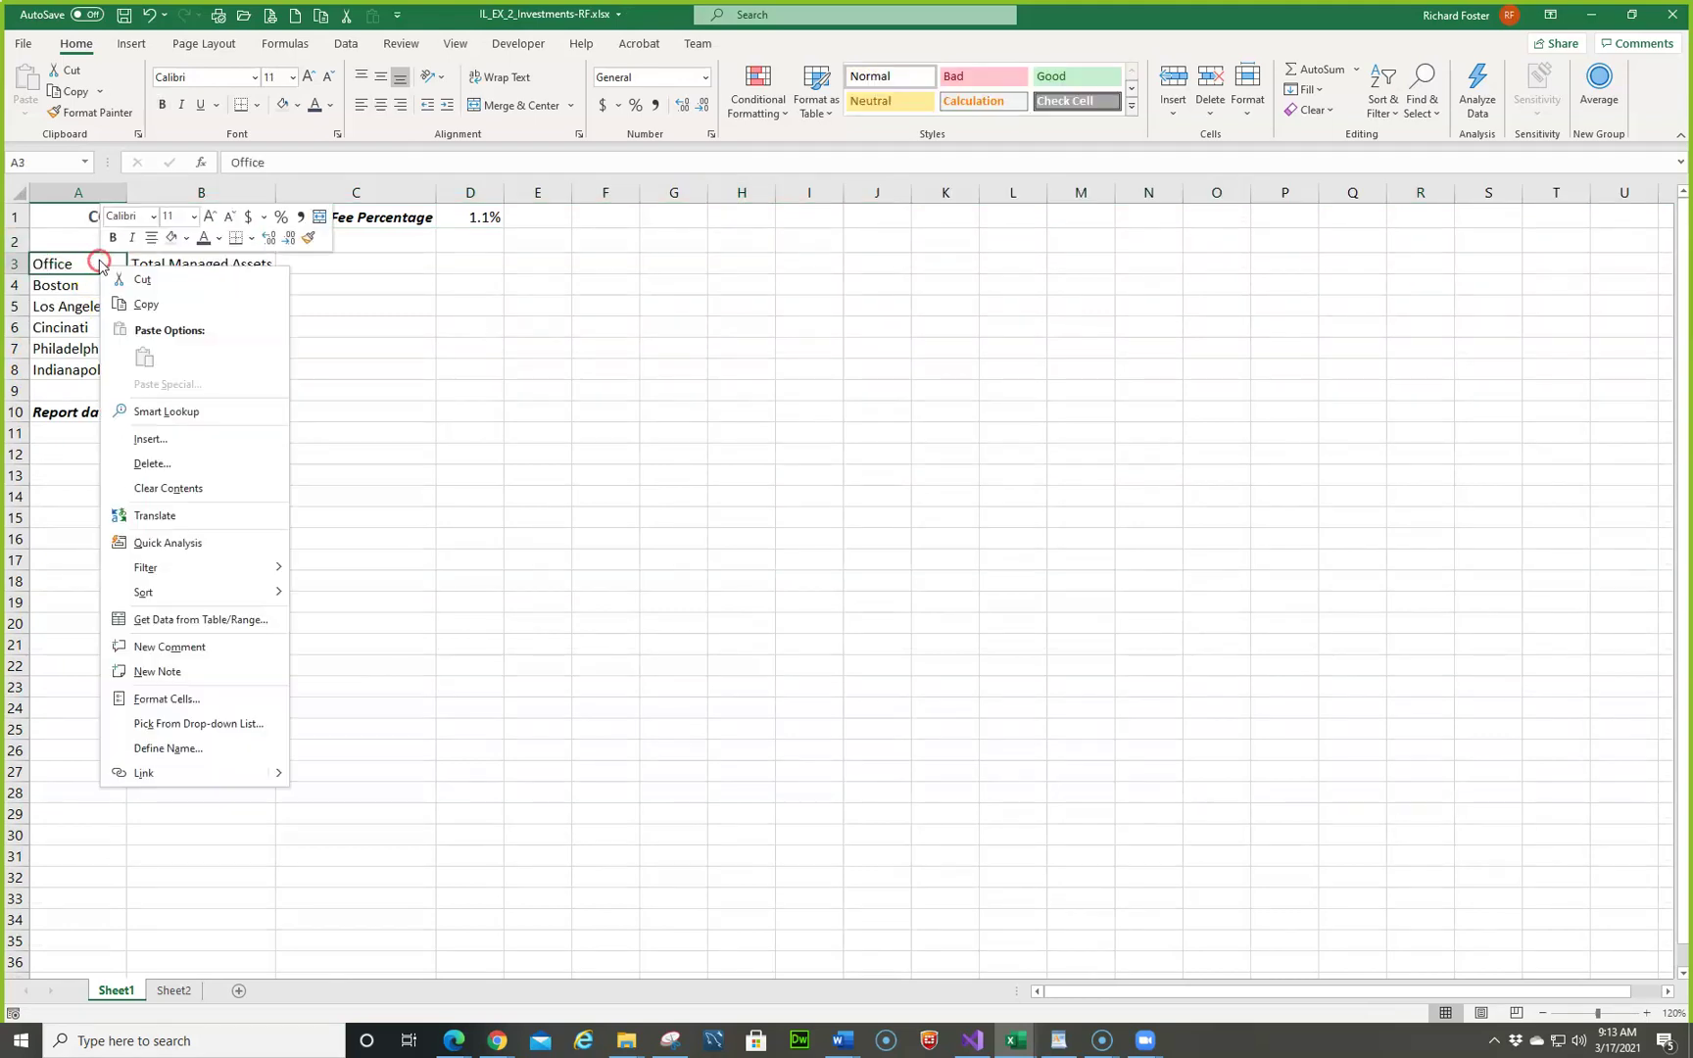
{"action": "left_click", "coordinate": [150, 438]}
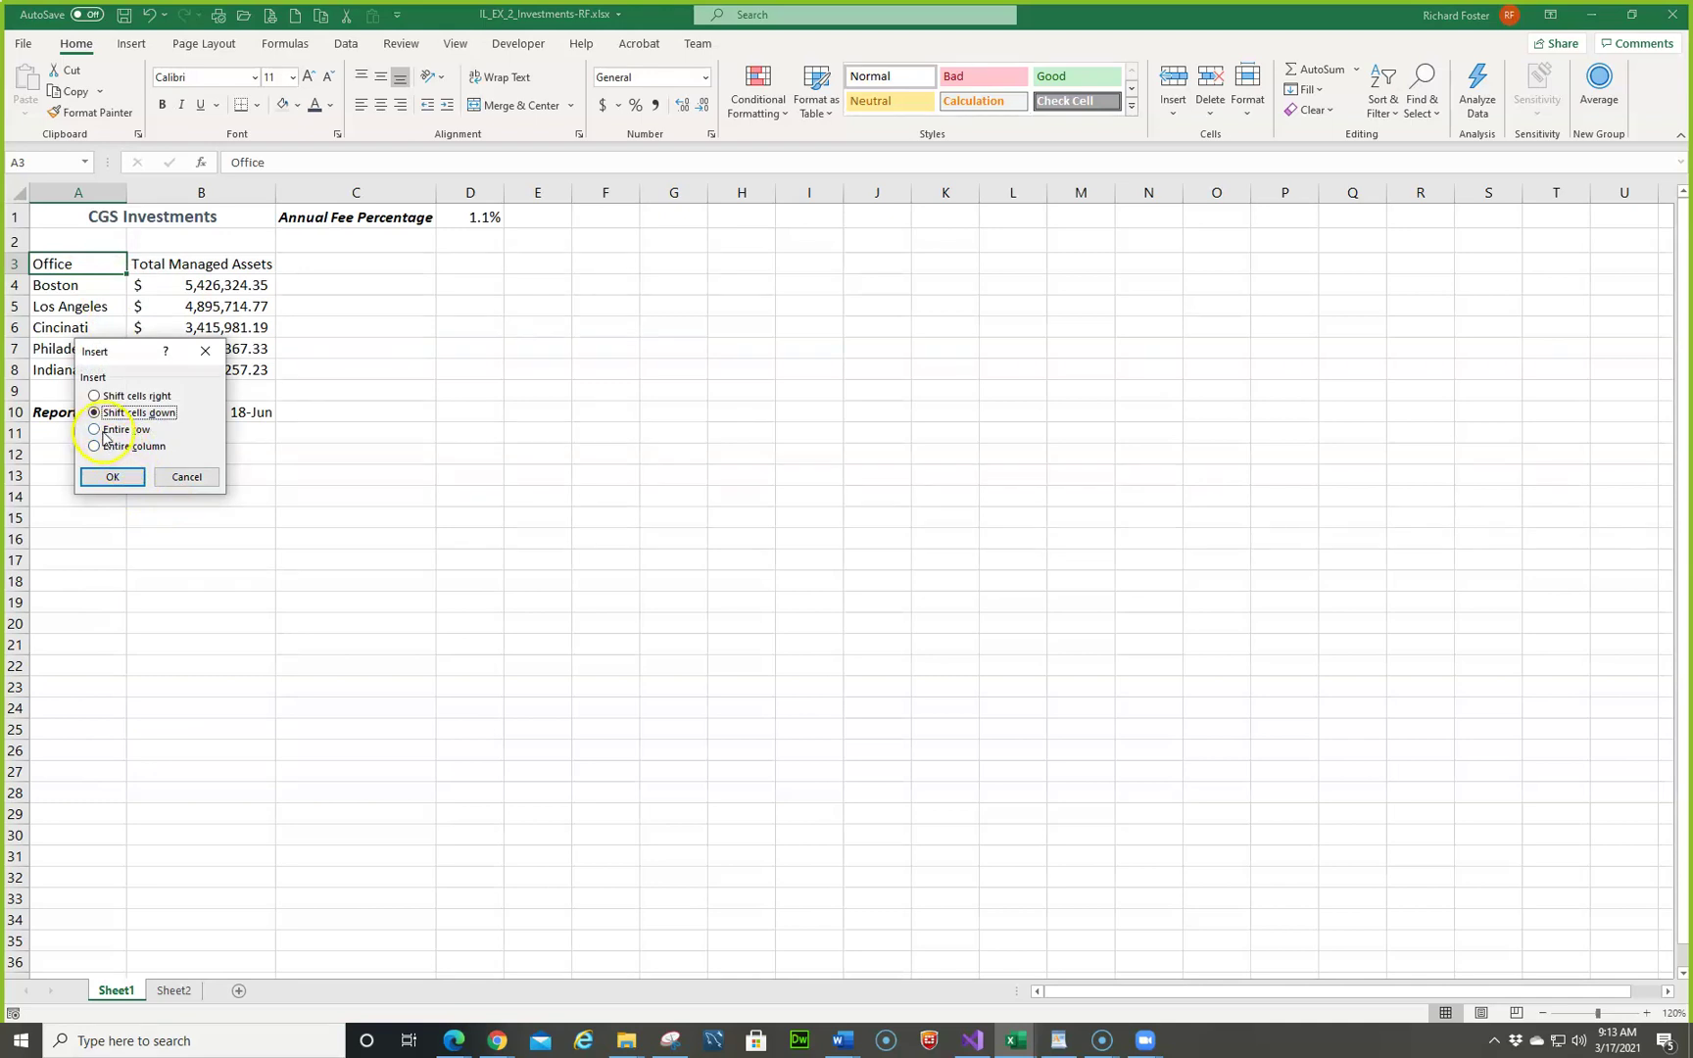
{"action": "left_click", "coordinate": [185, 475]}
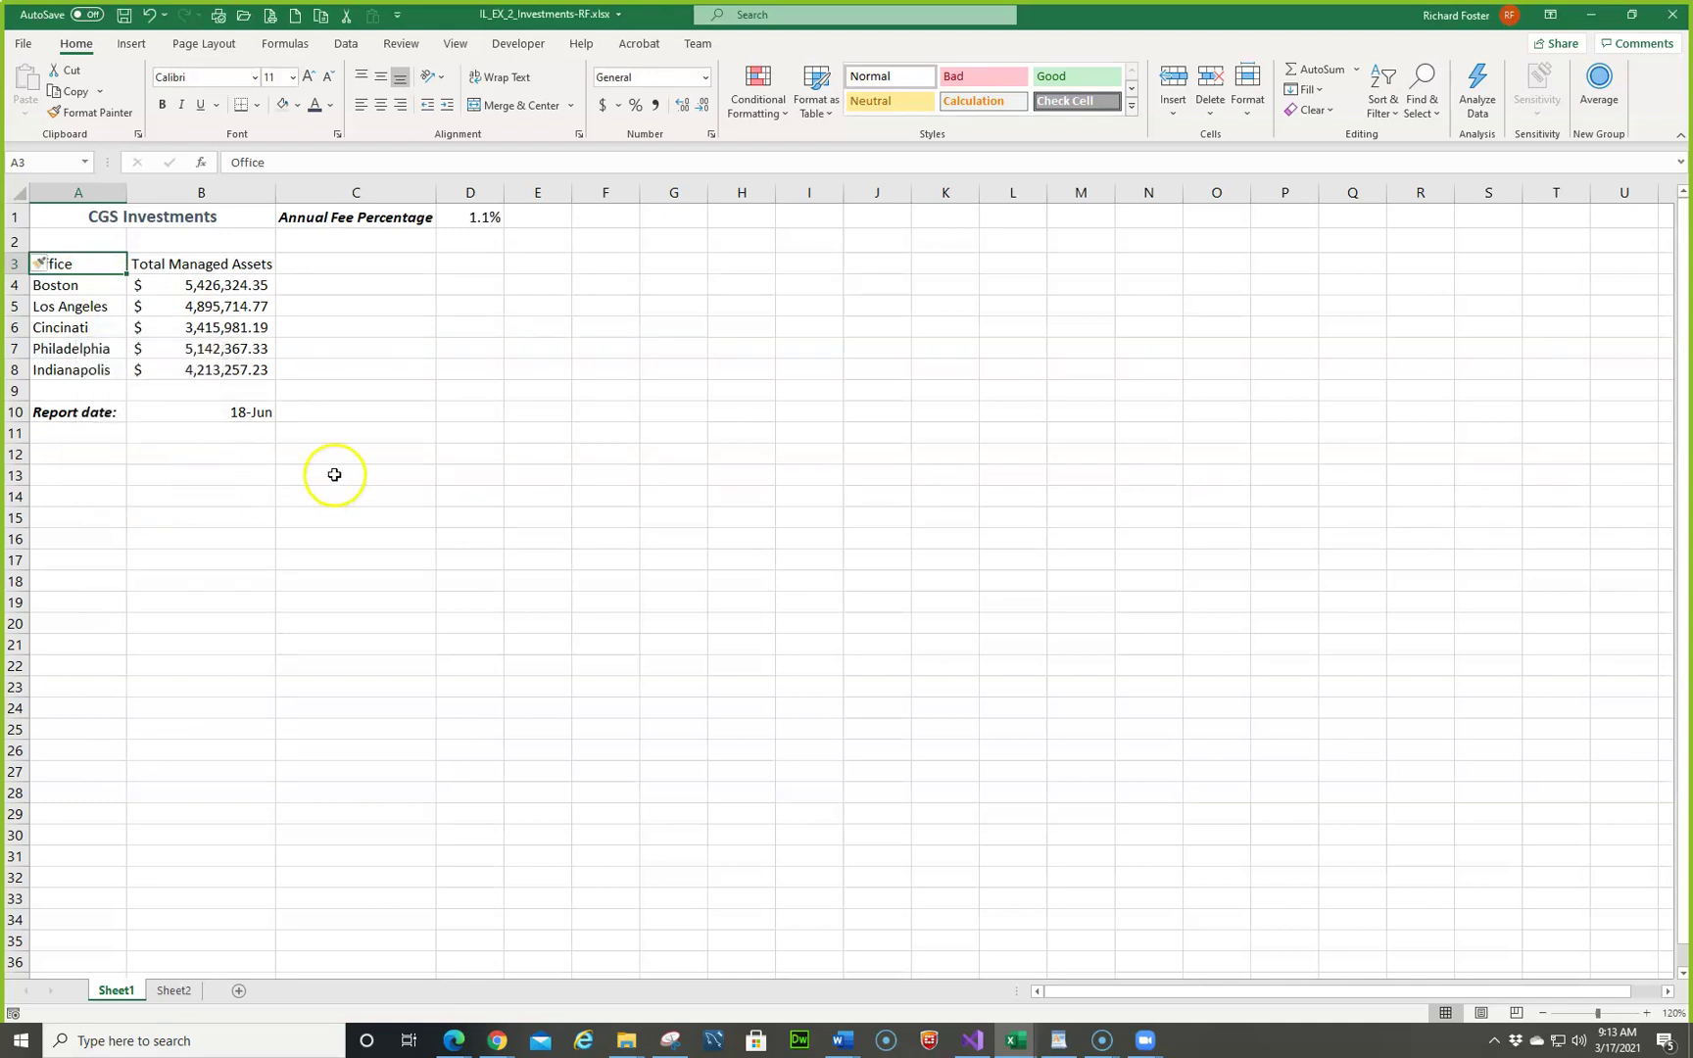
{"action": "left_click", "coordinate": [382, 438]}
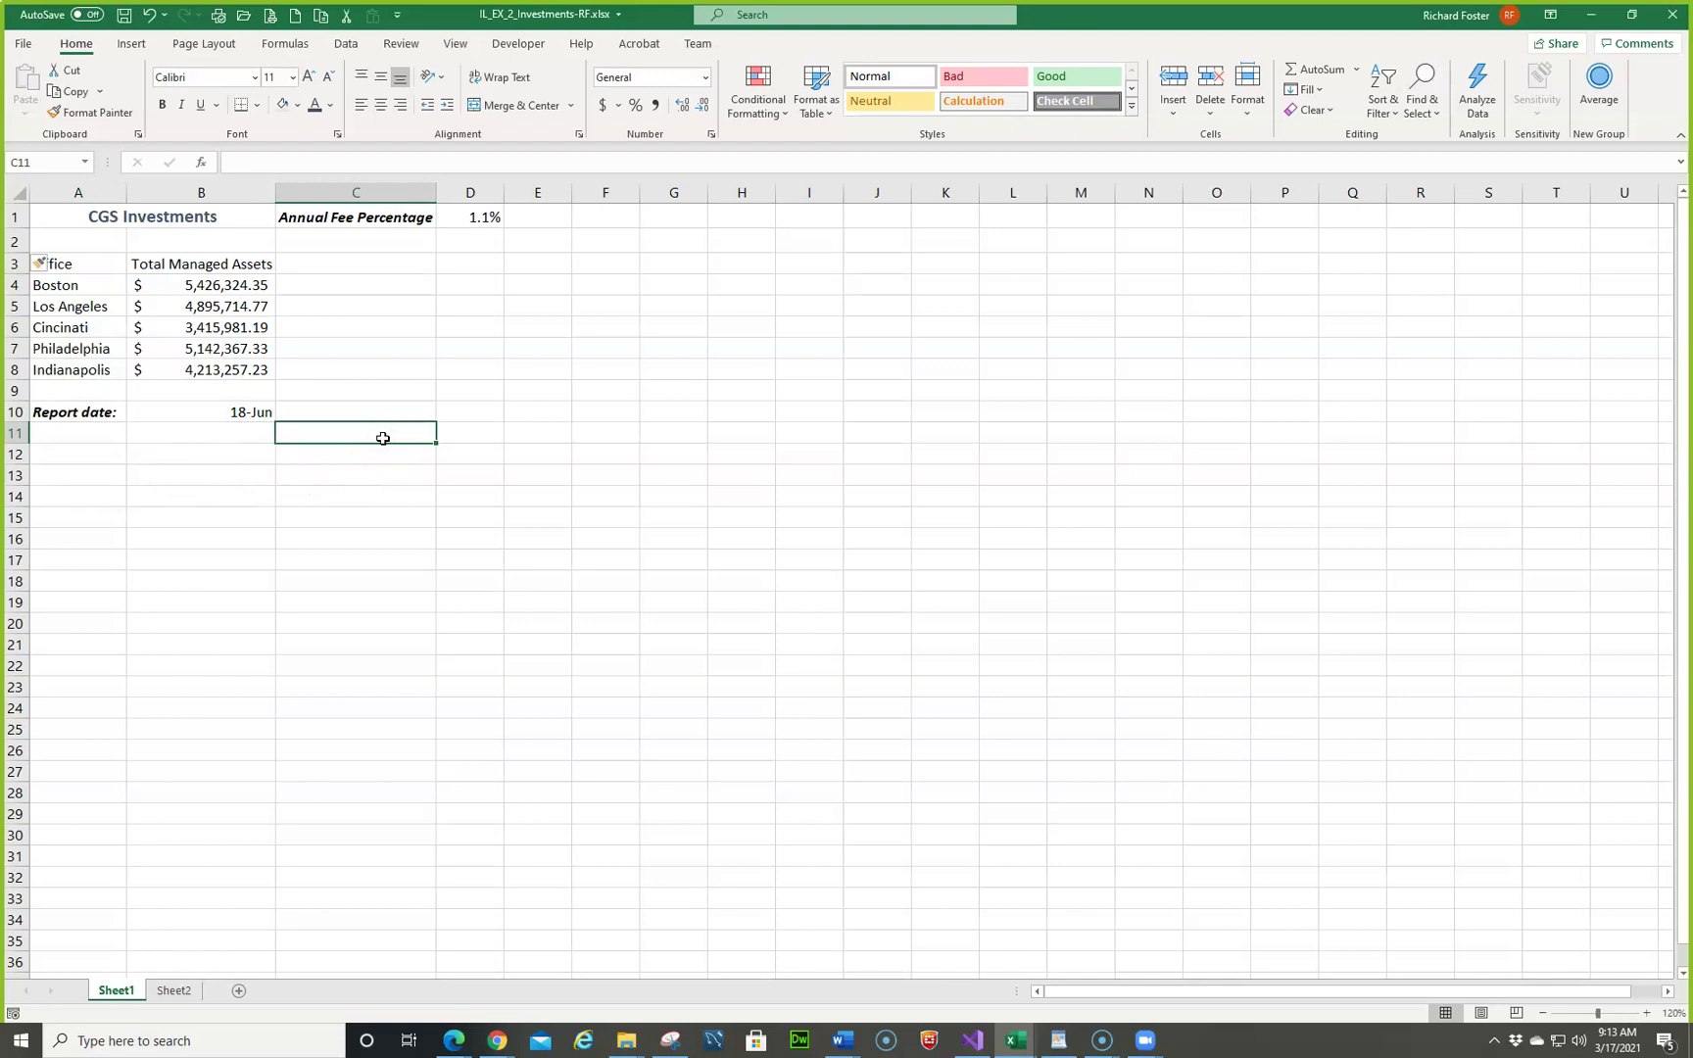
{"action": "left_click", "coordinate": [89, 370]}
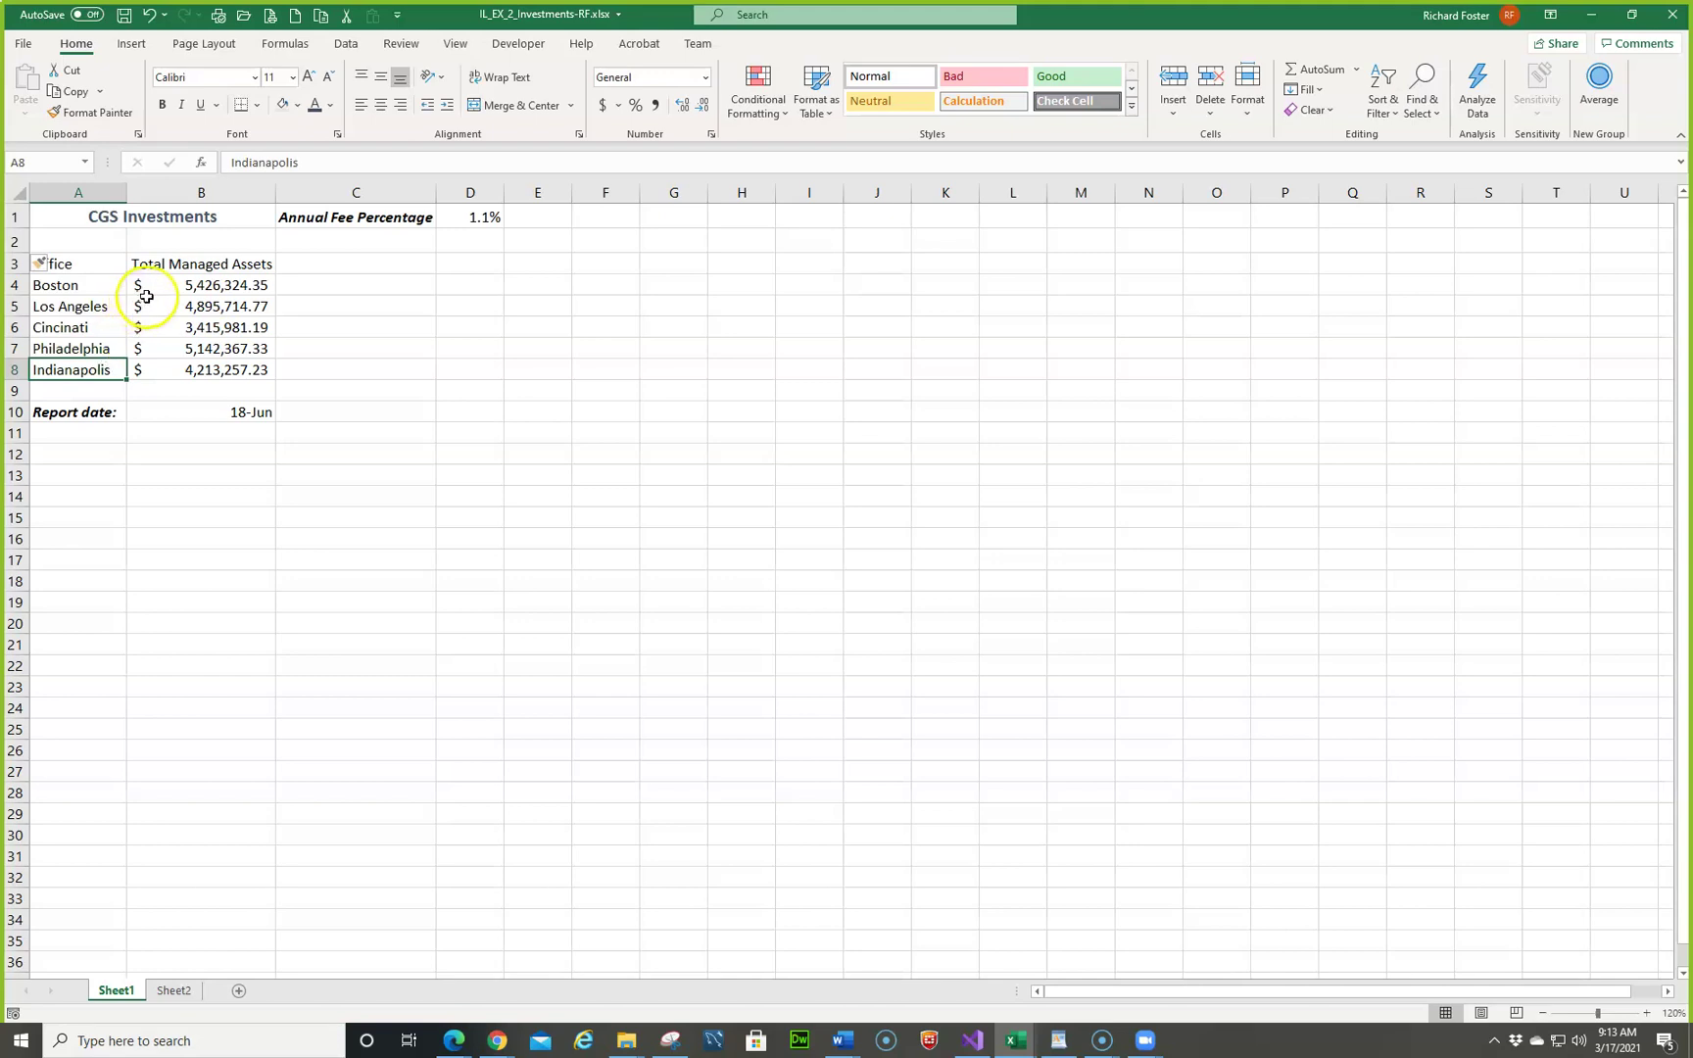
Step: Insert a blank column between the Total Managed Assets column and the Annual Fee Percentage column
{"action": "left_click", "coordinate": [356, 193]}
{"action": "left_click", "coordinate": [355, 193]}
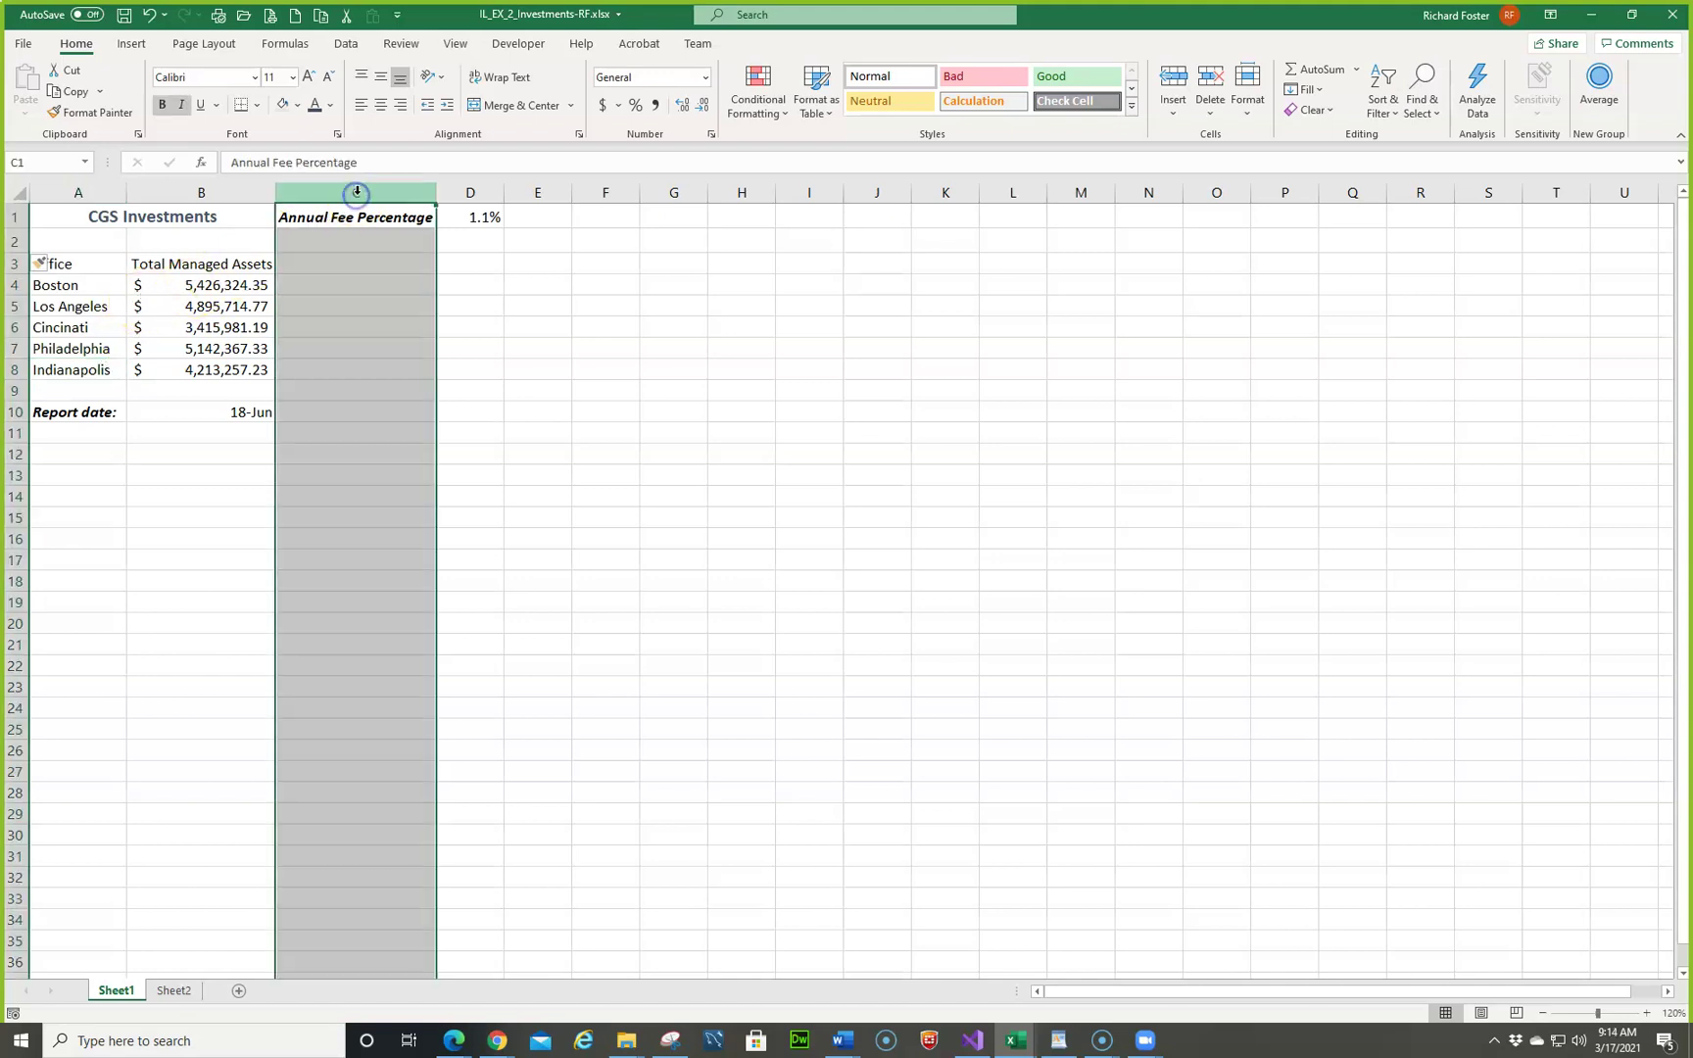
{"action": "right_click", "coordinate": [356, 191]}
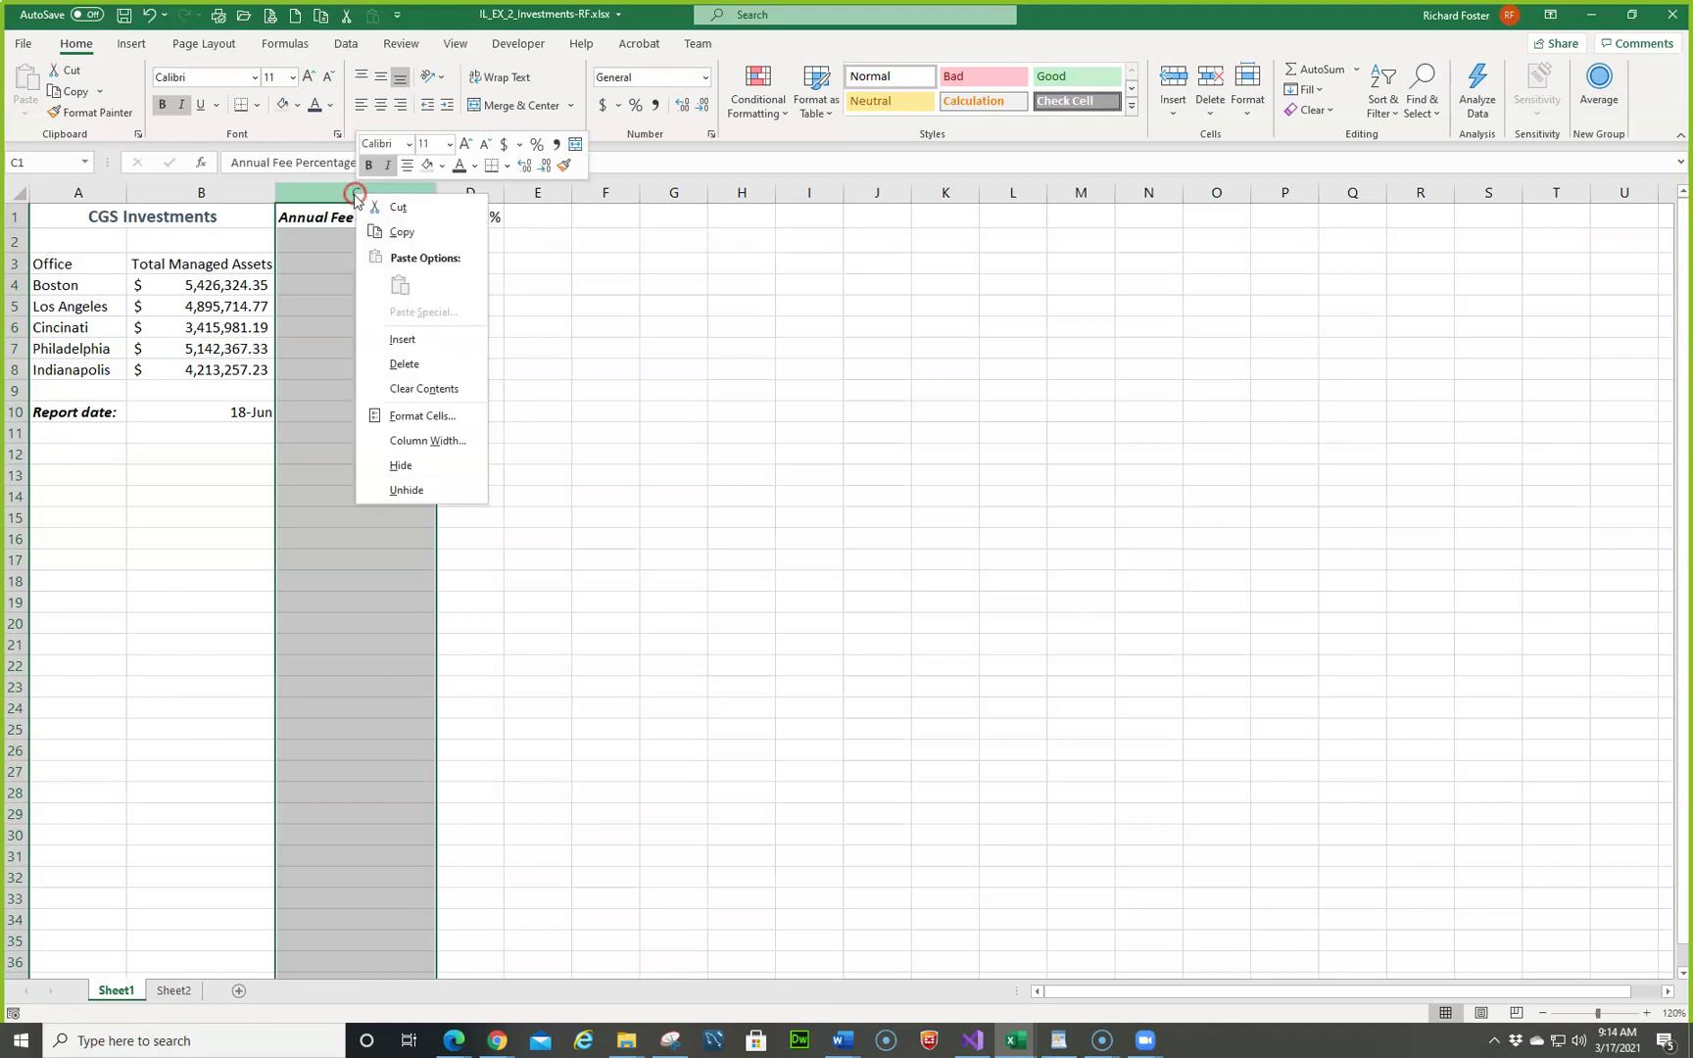
{"action": "left_click", "coordinate": [407, 336]}
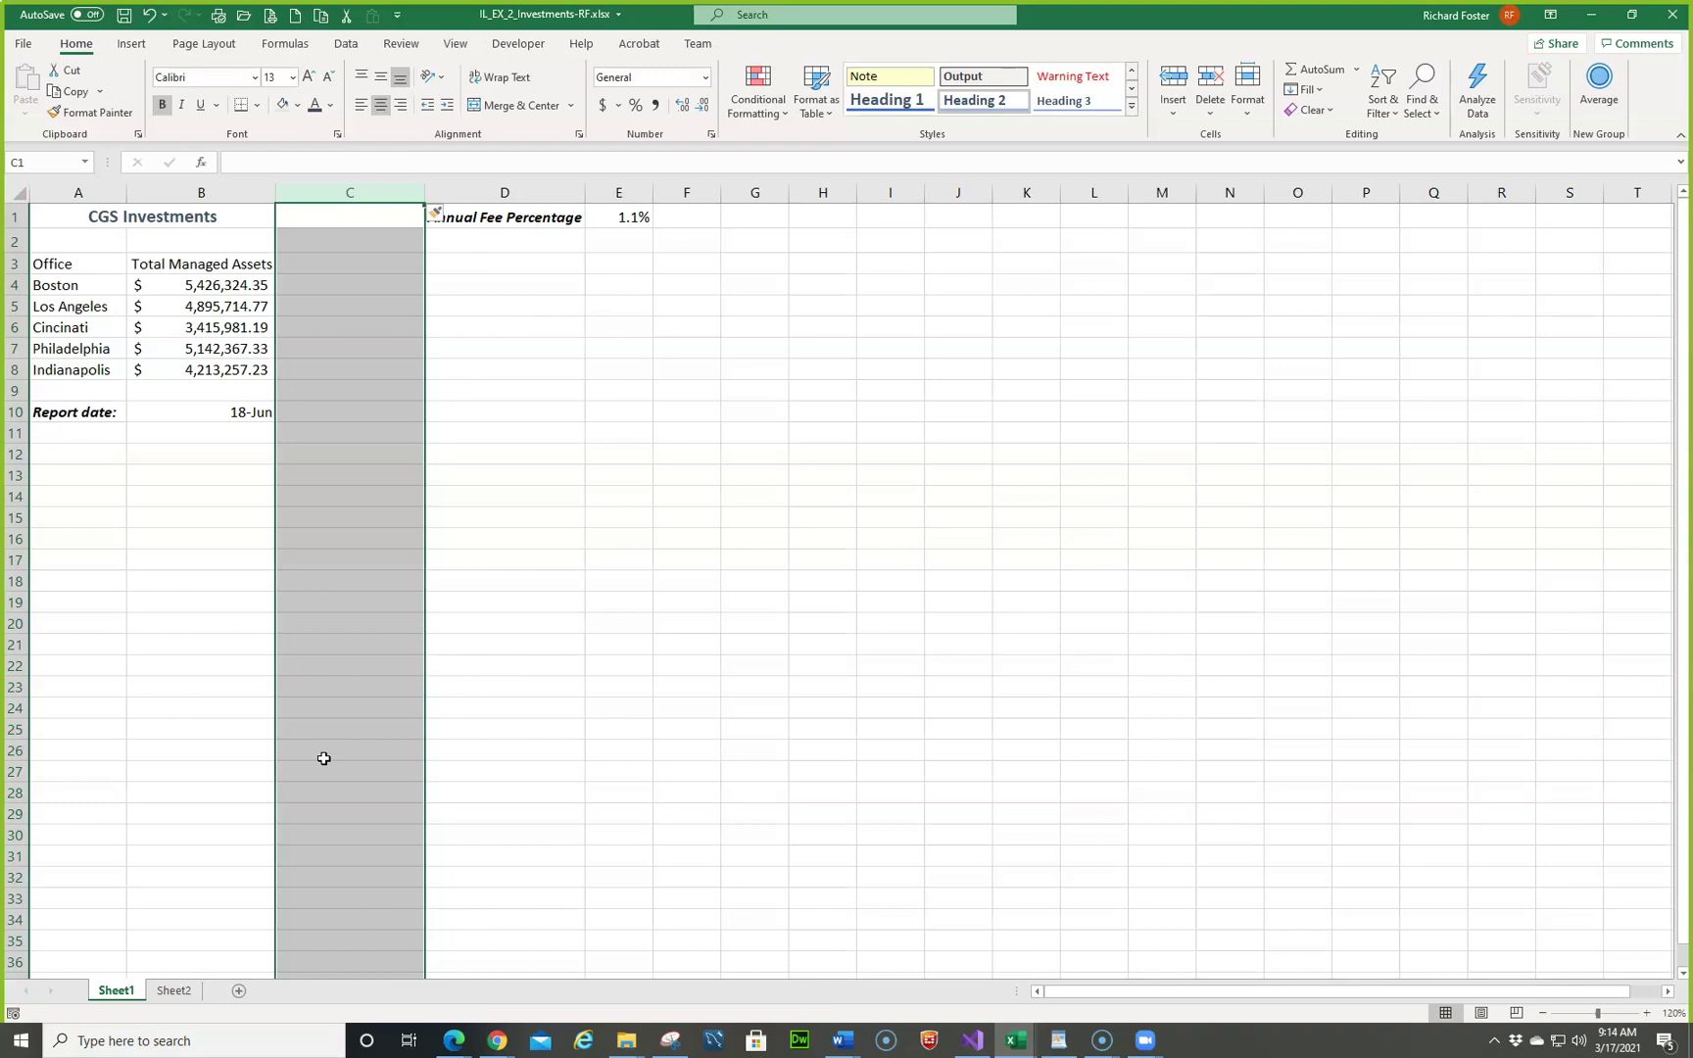
{"action": "left_click", "coordinate": [330, 219]}
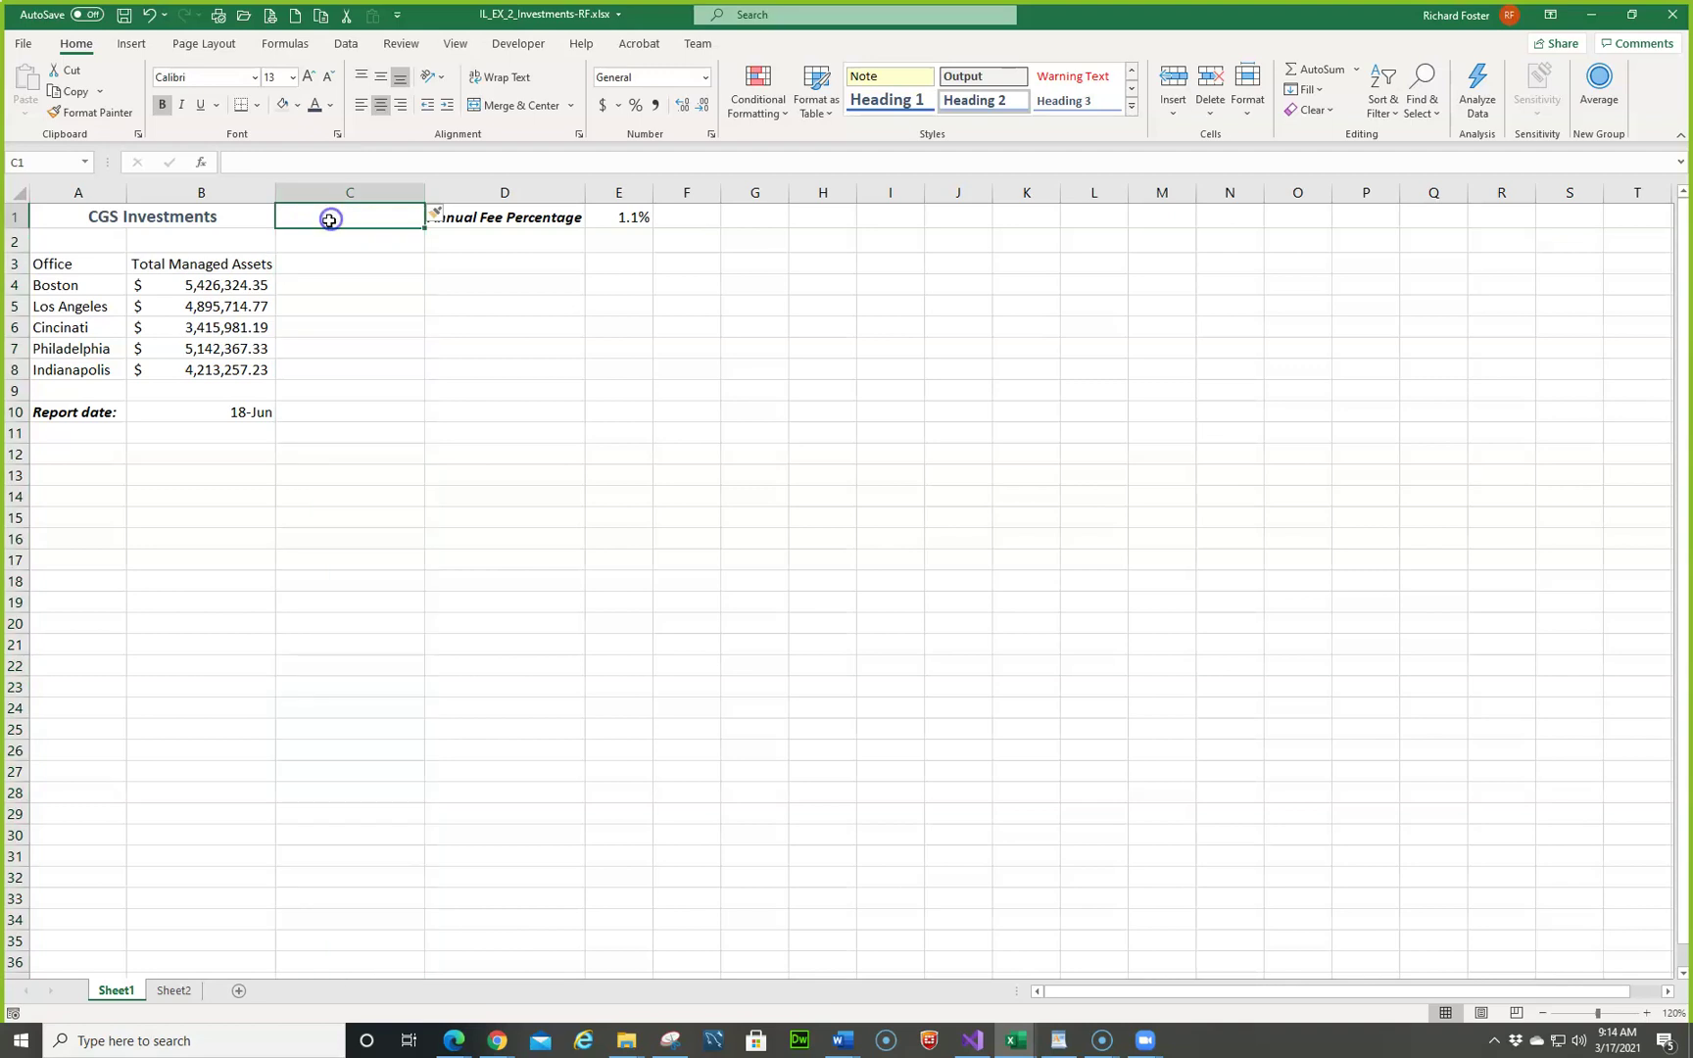
{"action": "type", "text": "Fee"}
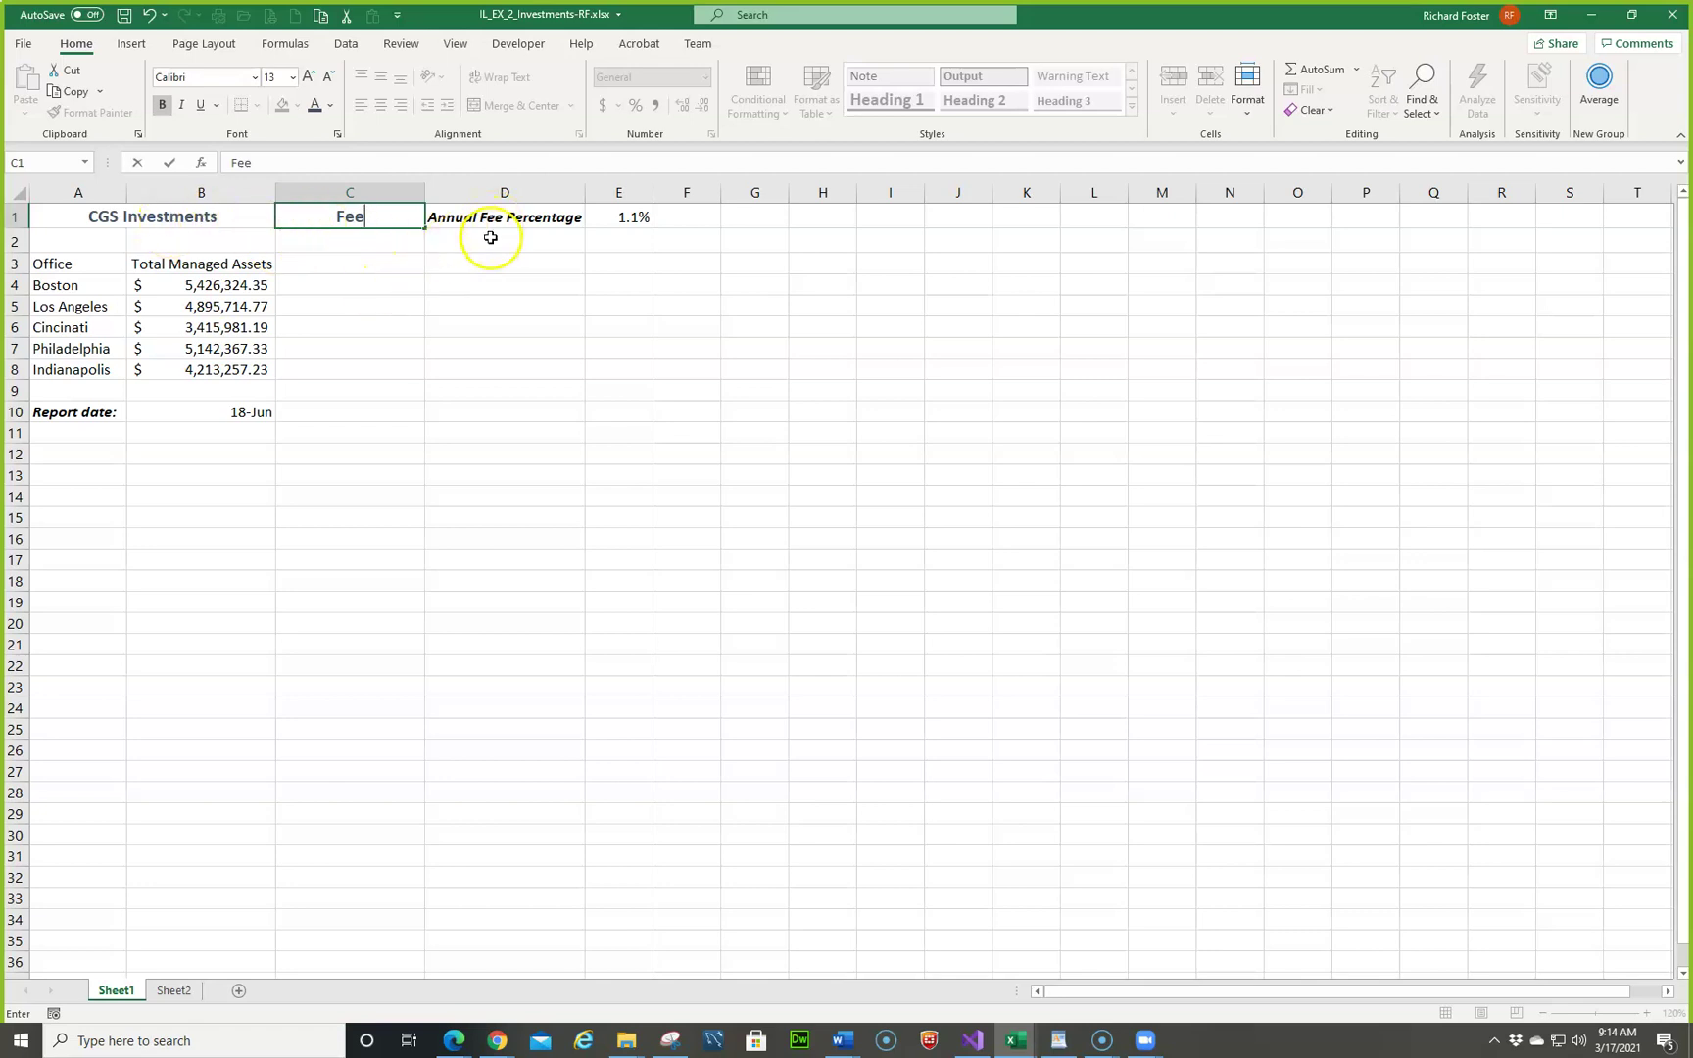
{"action": "key", "text": "Return"}
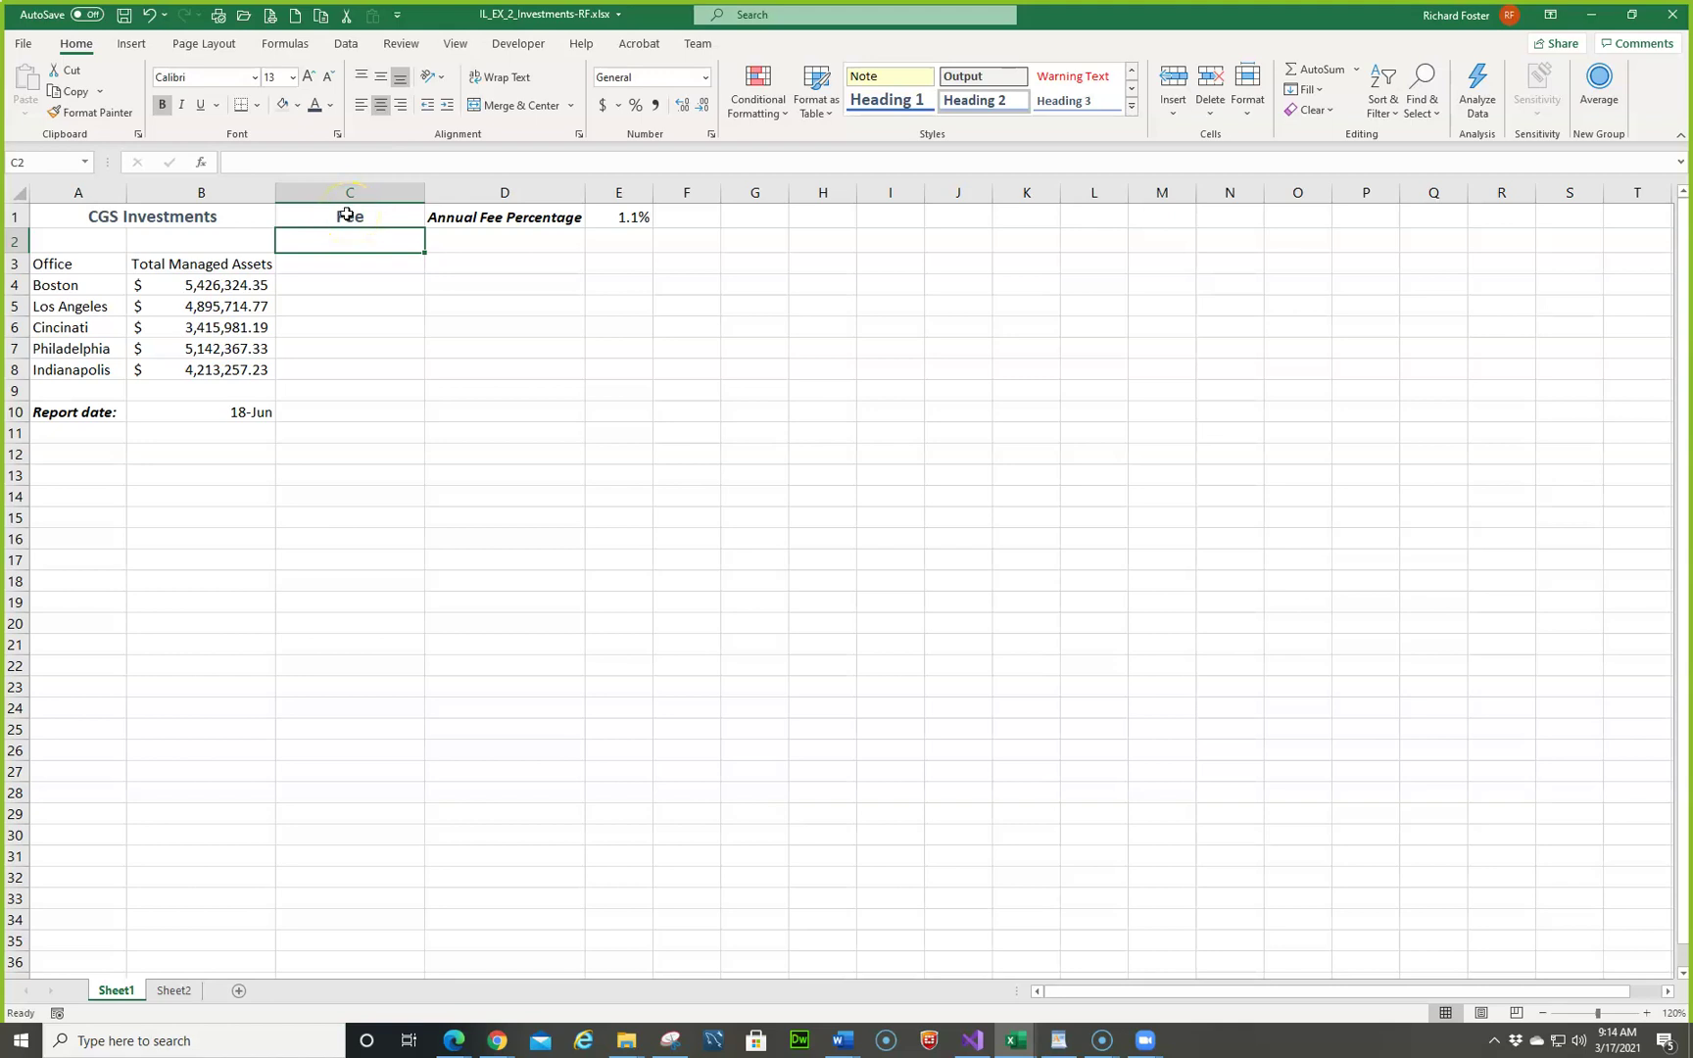
{"action": "left_click", "coordinate": [152, 14]}
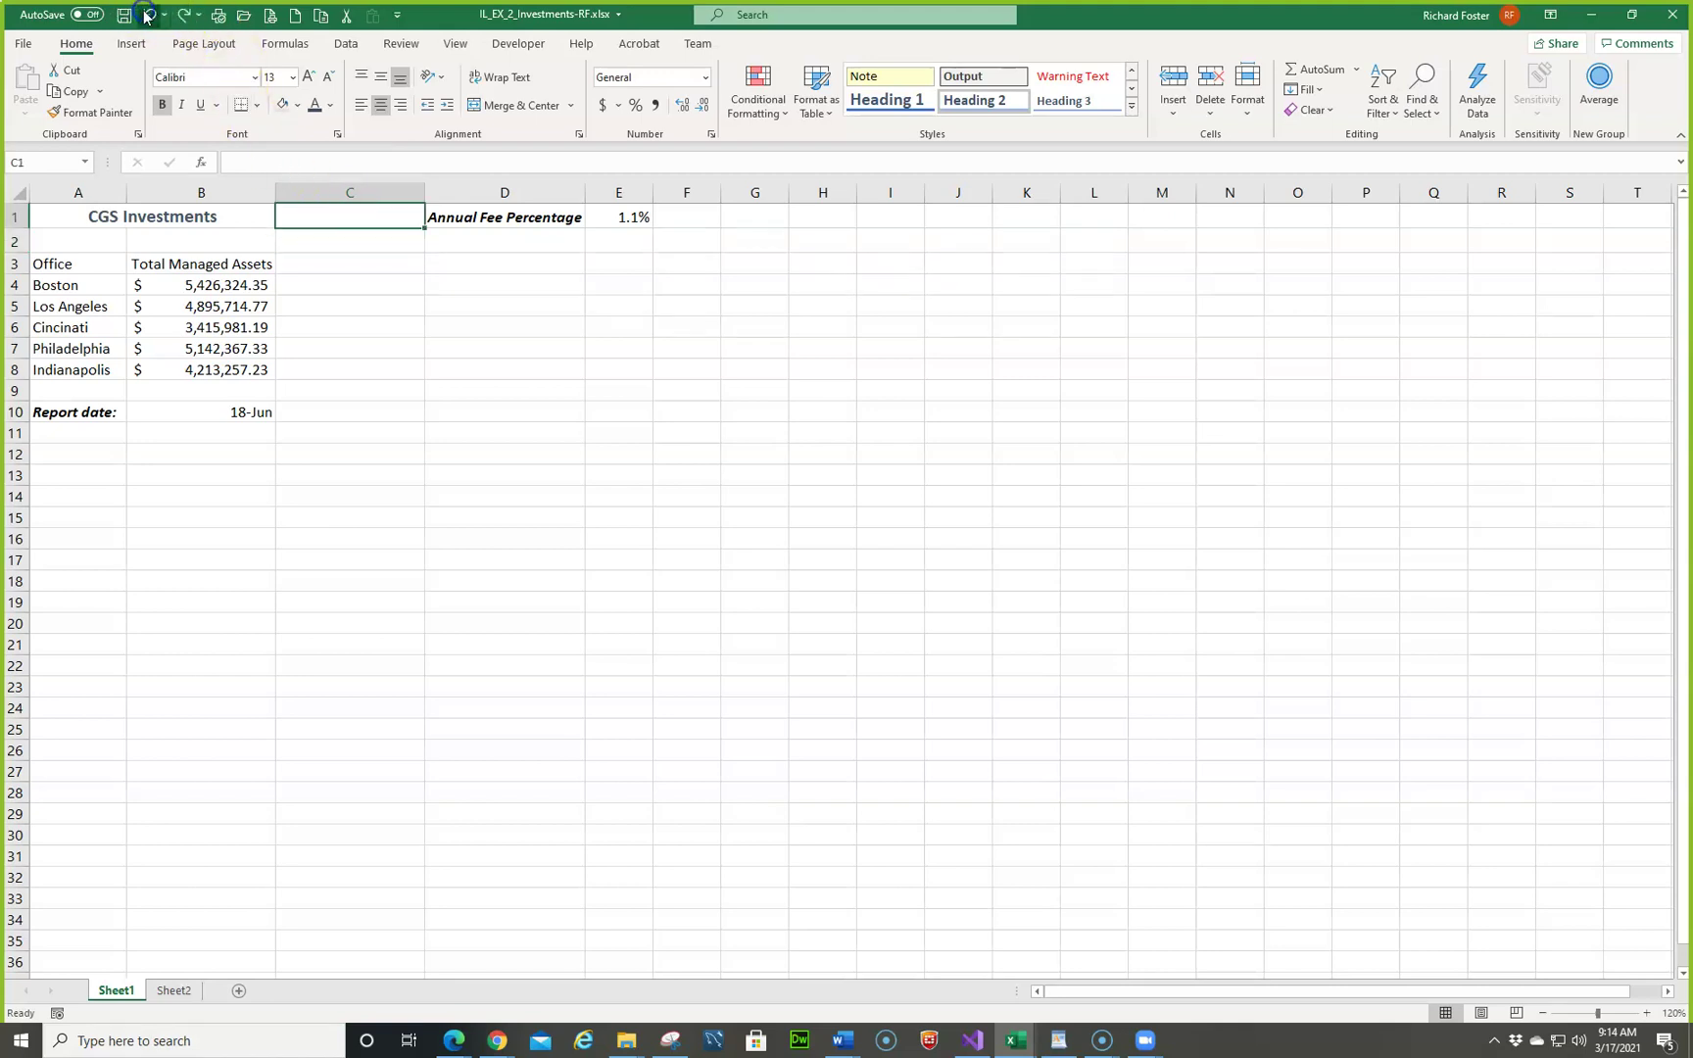
Step: Enter the label "Fee" in cell C3 and center it horizontally
{"action": "left_click", "coordinate": [347, 266]}
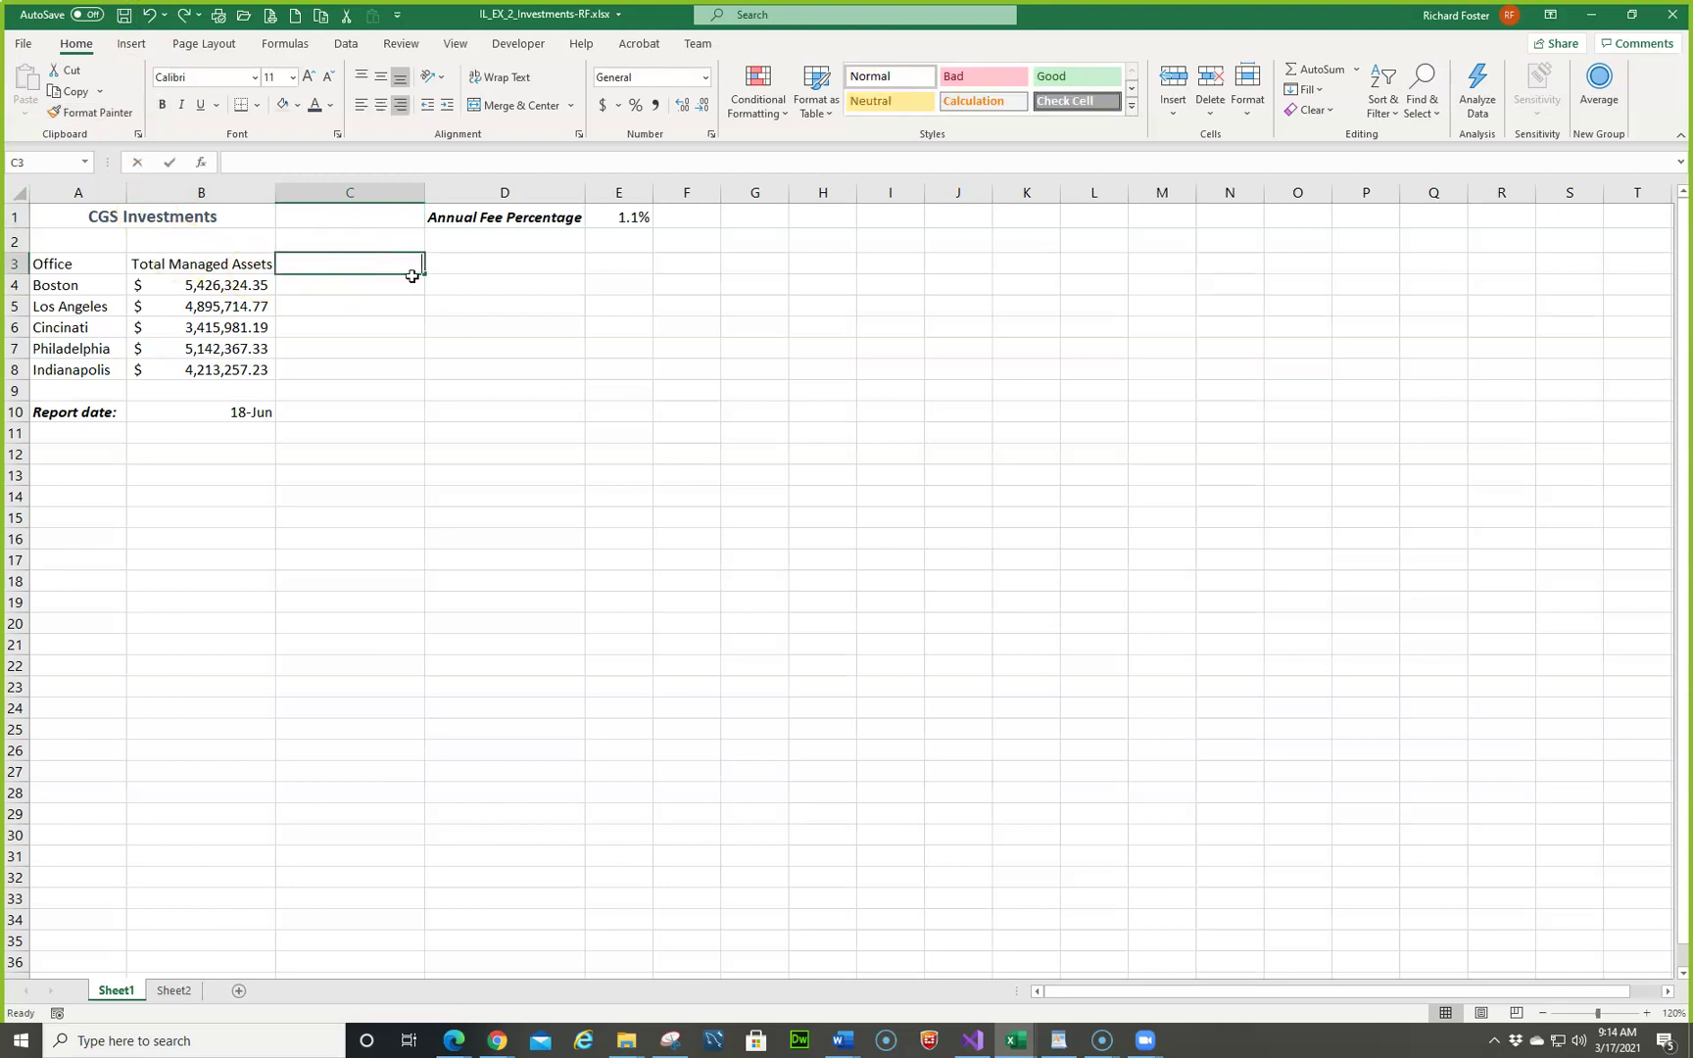
{"action": "type", "text": "Fee"}
{"action": "key", "text": "Return"}
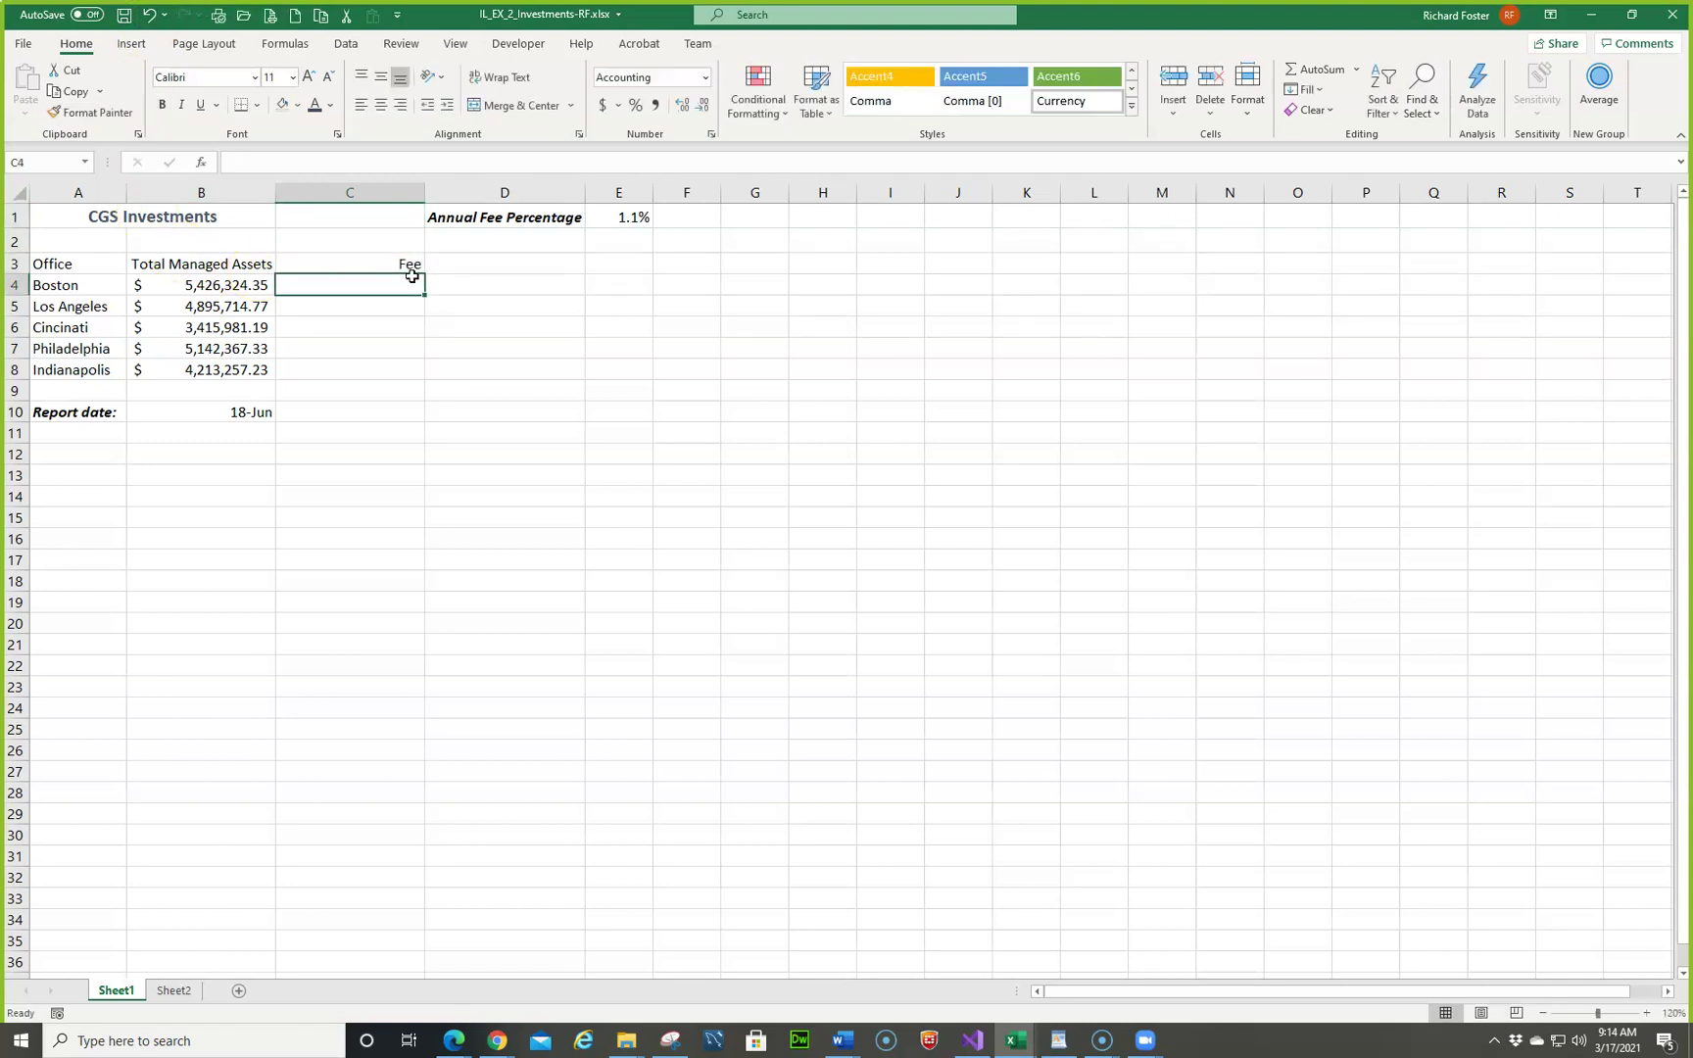
{"action": "left_click", "coordinate": [405, 265]}
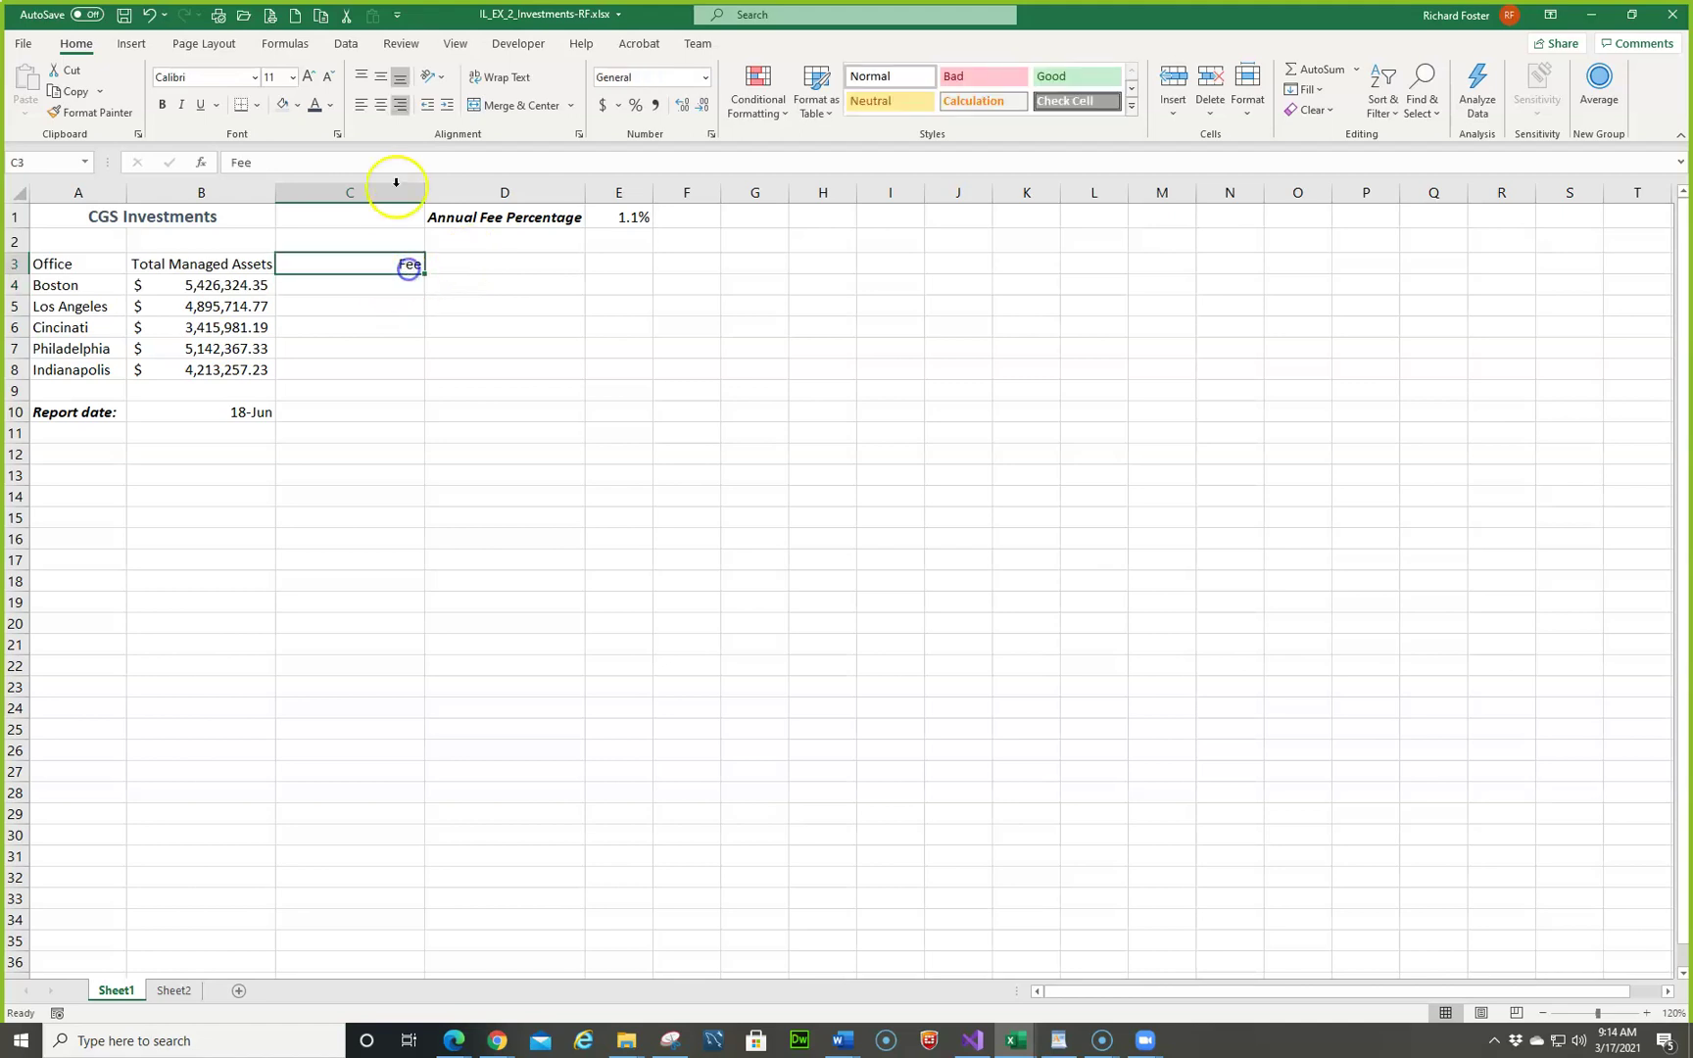
{"action": "left_click", "coordinate": [382, 104]}
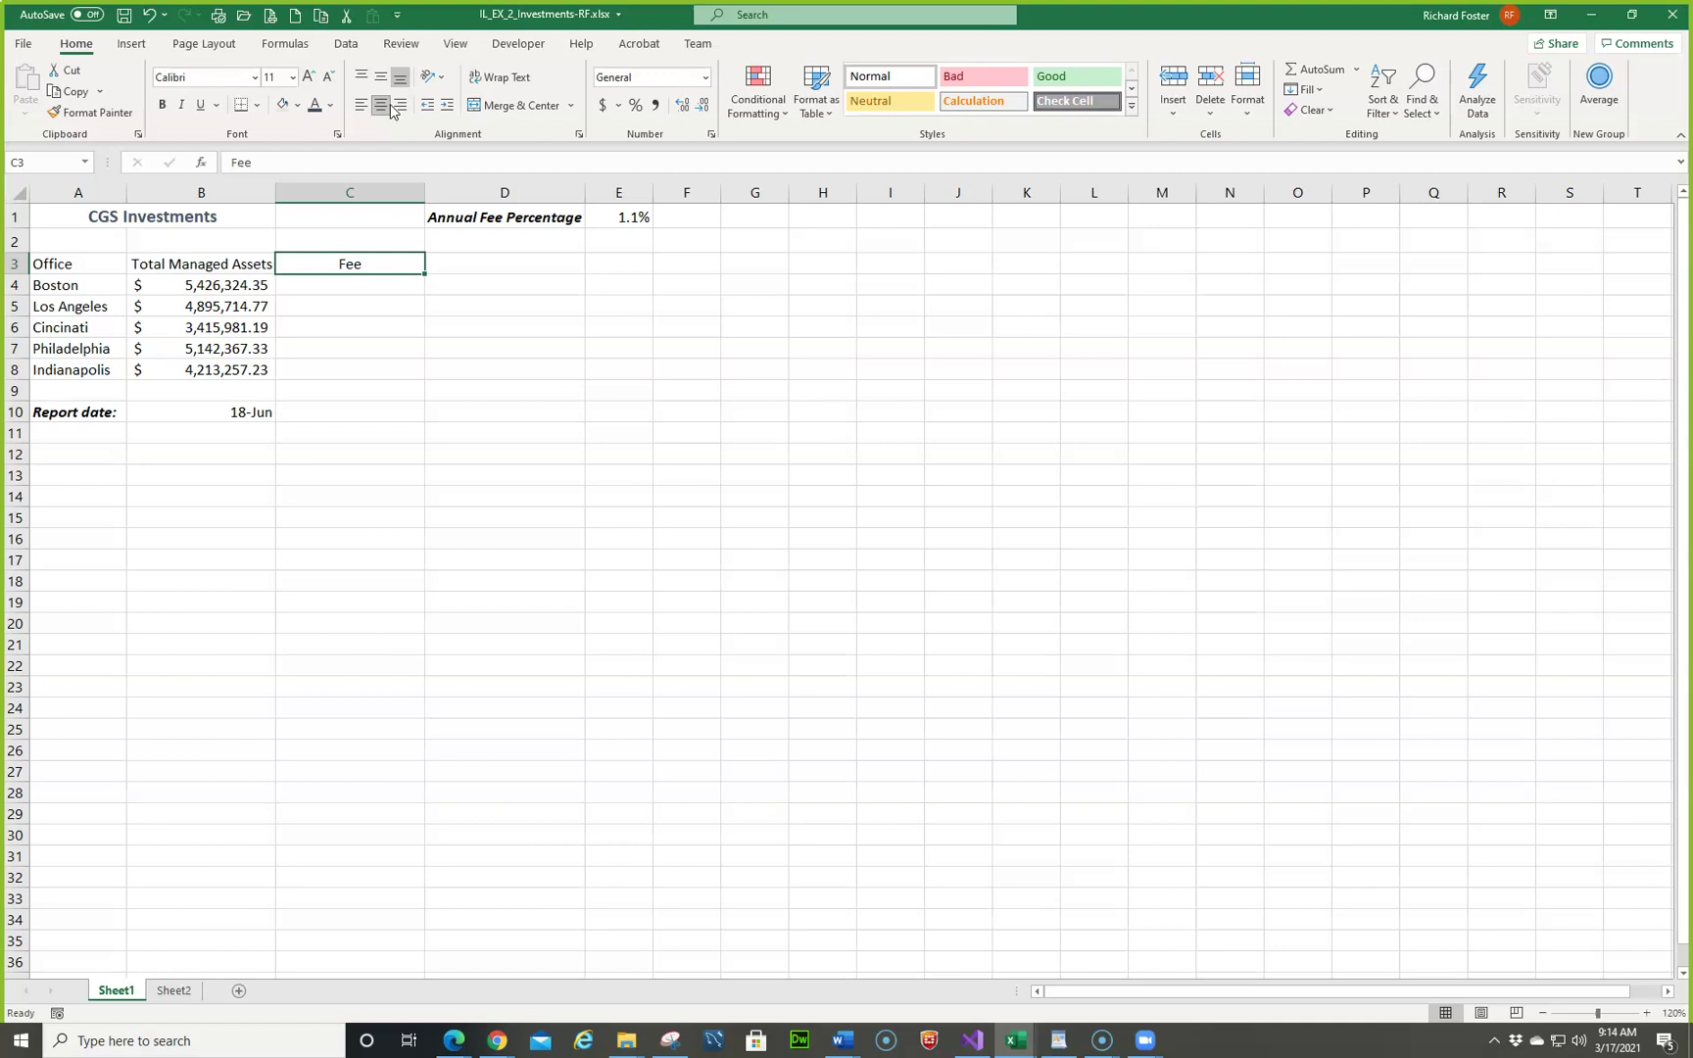
{"action": "left_click", "coordinate": [402, 113]}
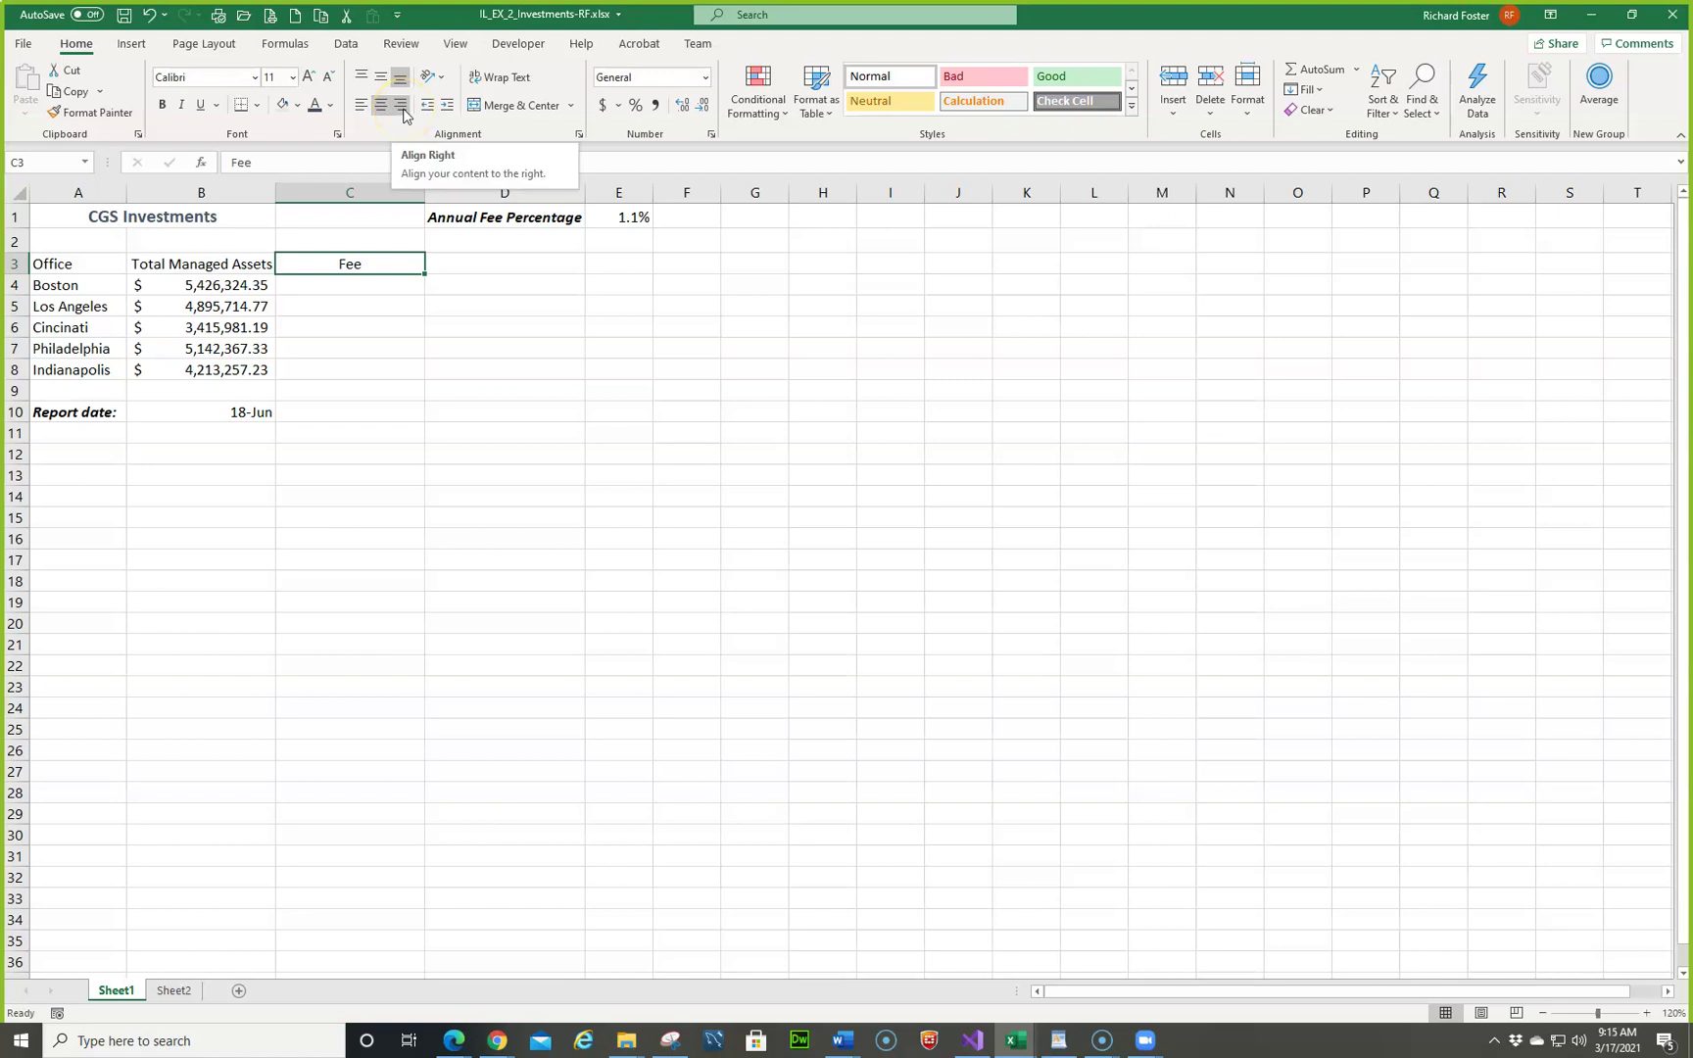
Step: Calculate Boston's fee in C4 with the formula =B4*$E$1, using an absolute reference to the annual fee percentage
{"action": "left_click", "coordinate": [347, 287]}
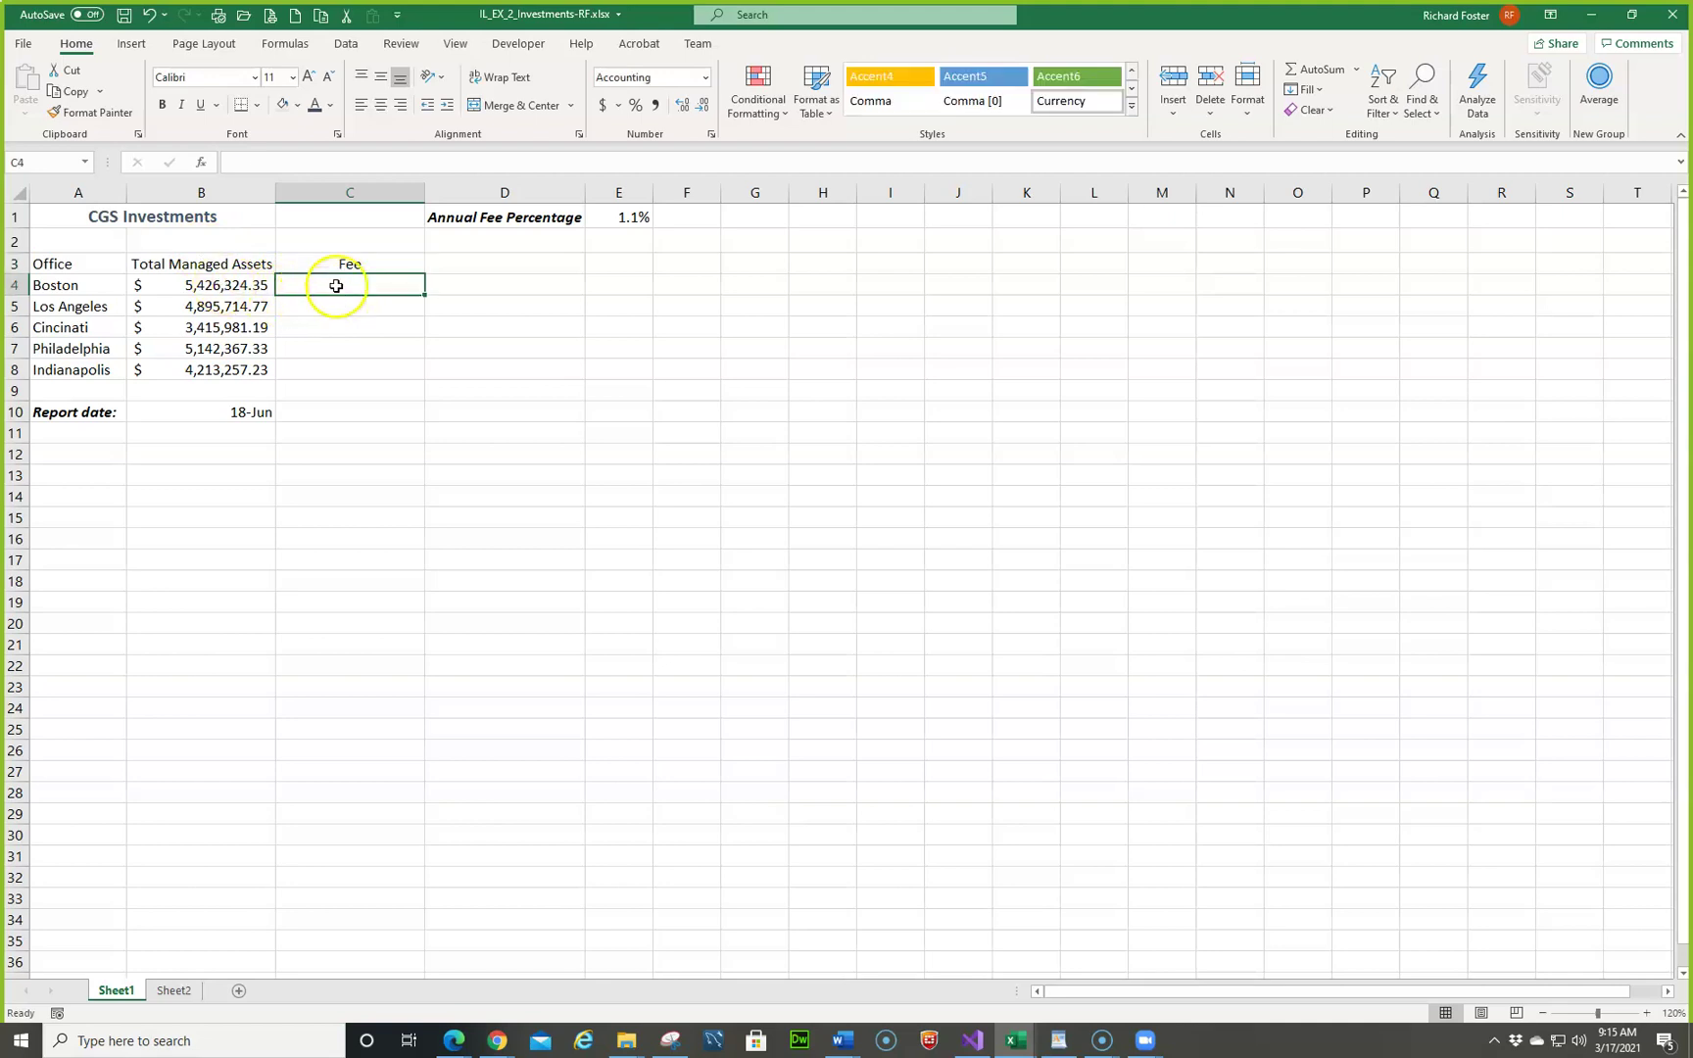
{"action": "type", "text": "="}
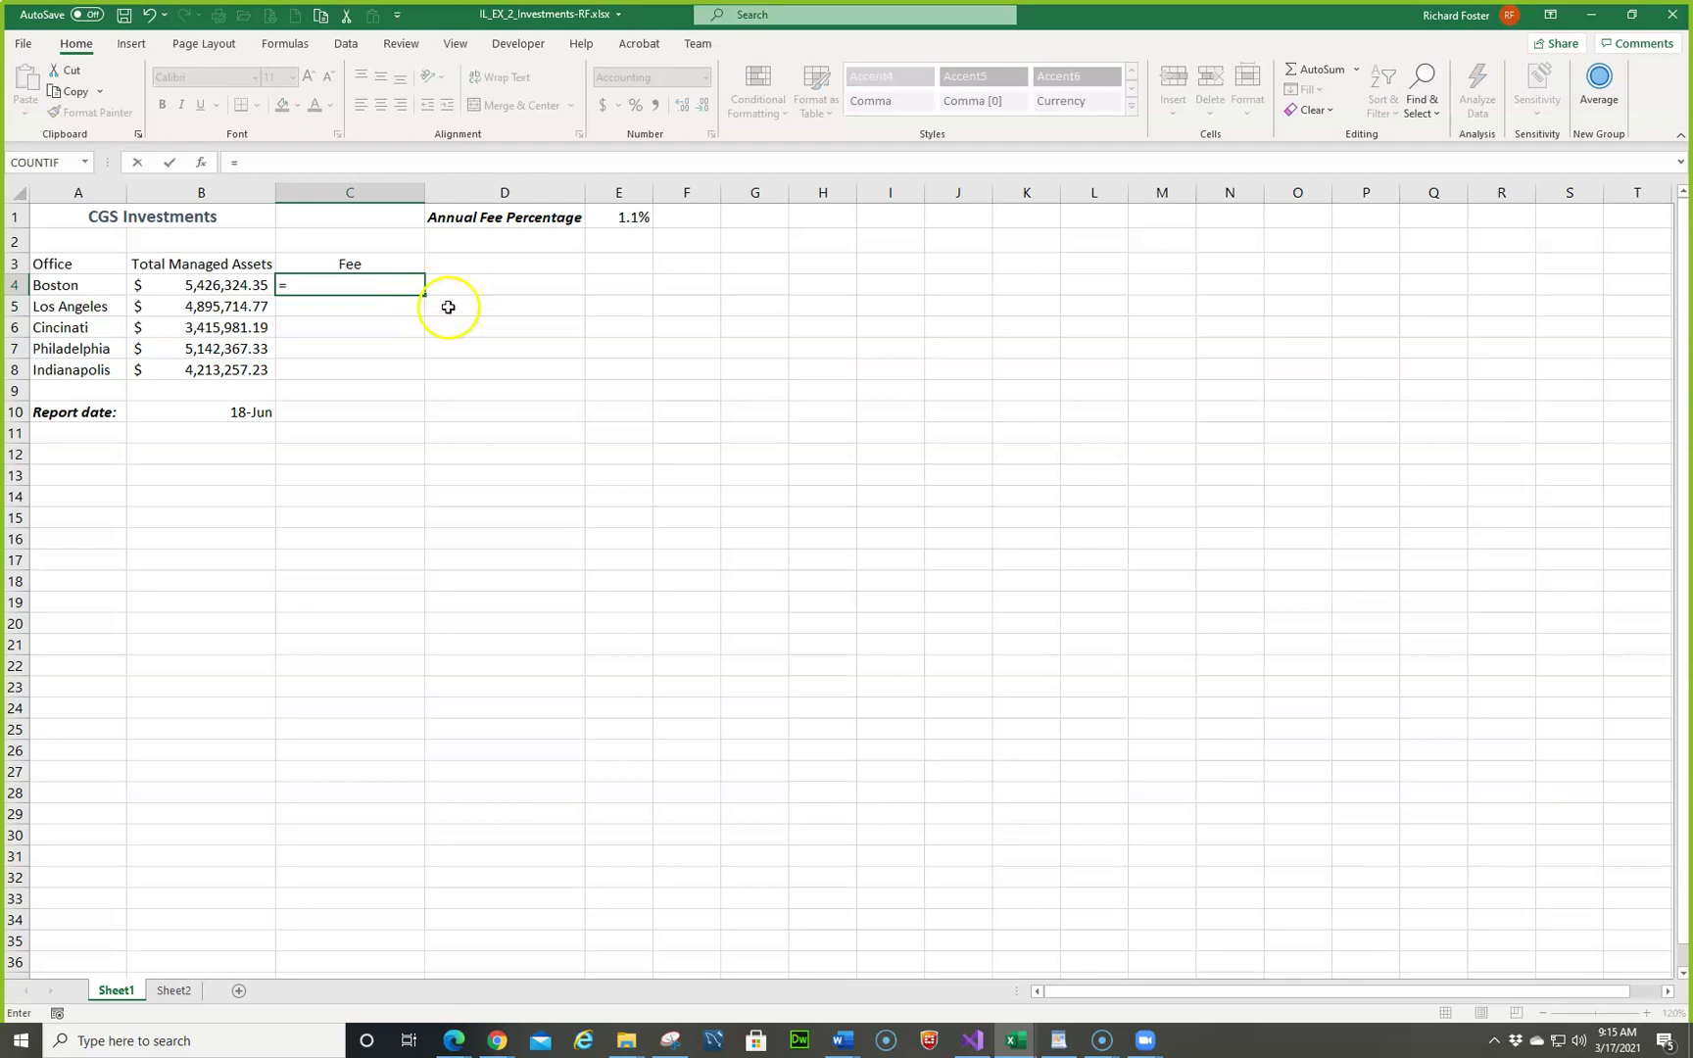
{"action": "left_click", "coordinate": [219, 286]}
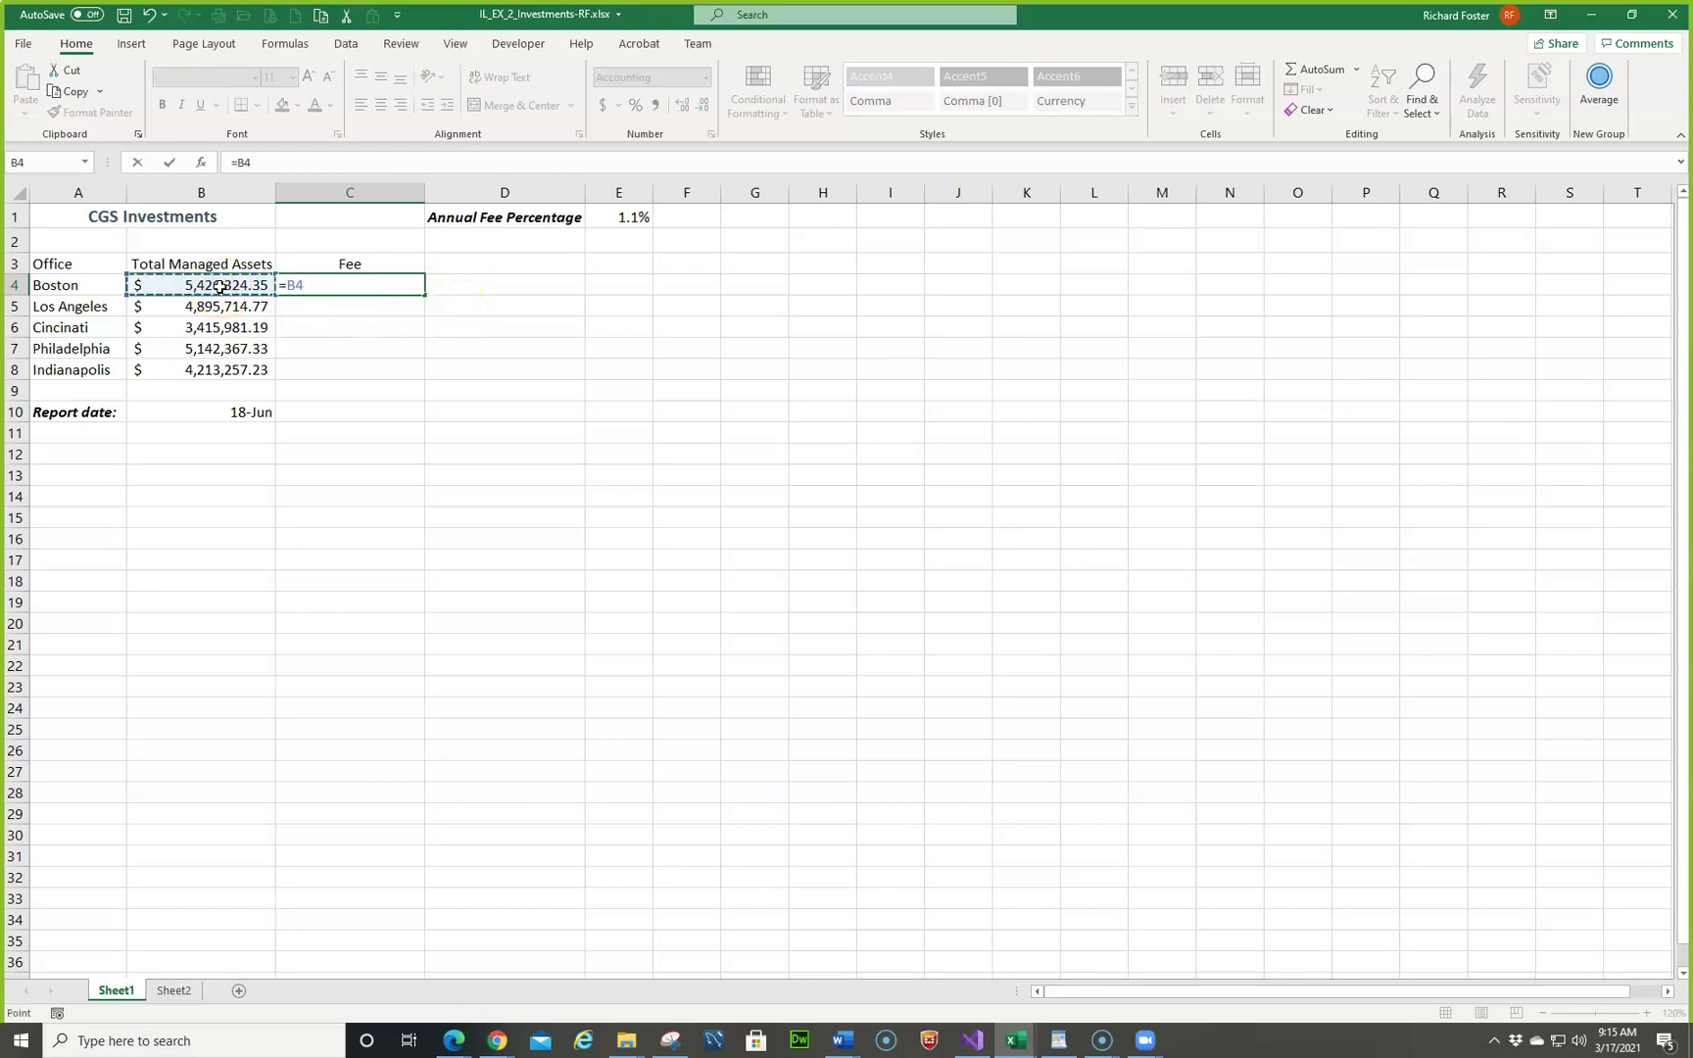
{"action": "type", "text": "*"}
{"action": "left_click", "coordinate": [632, 215]}
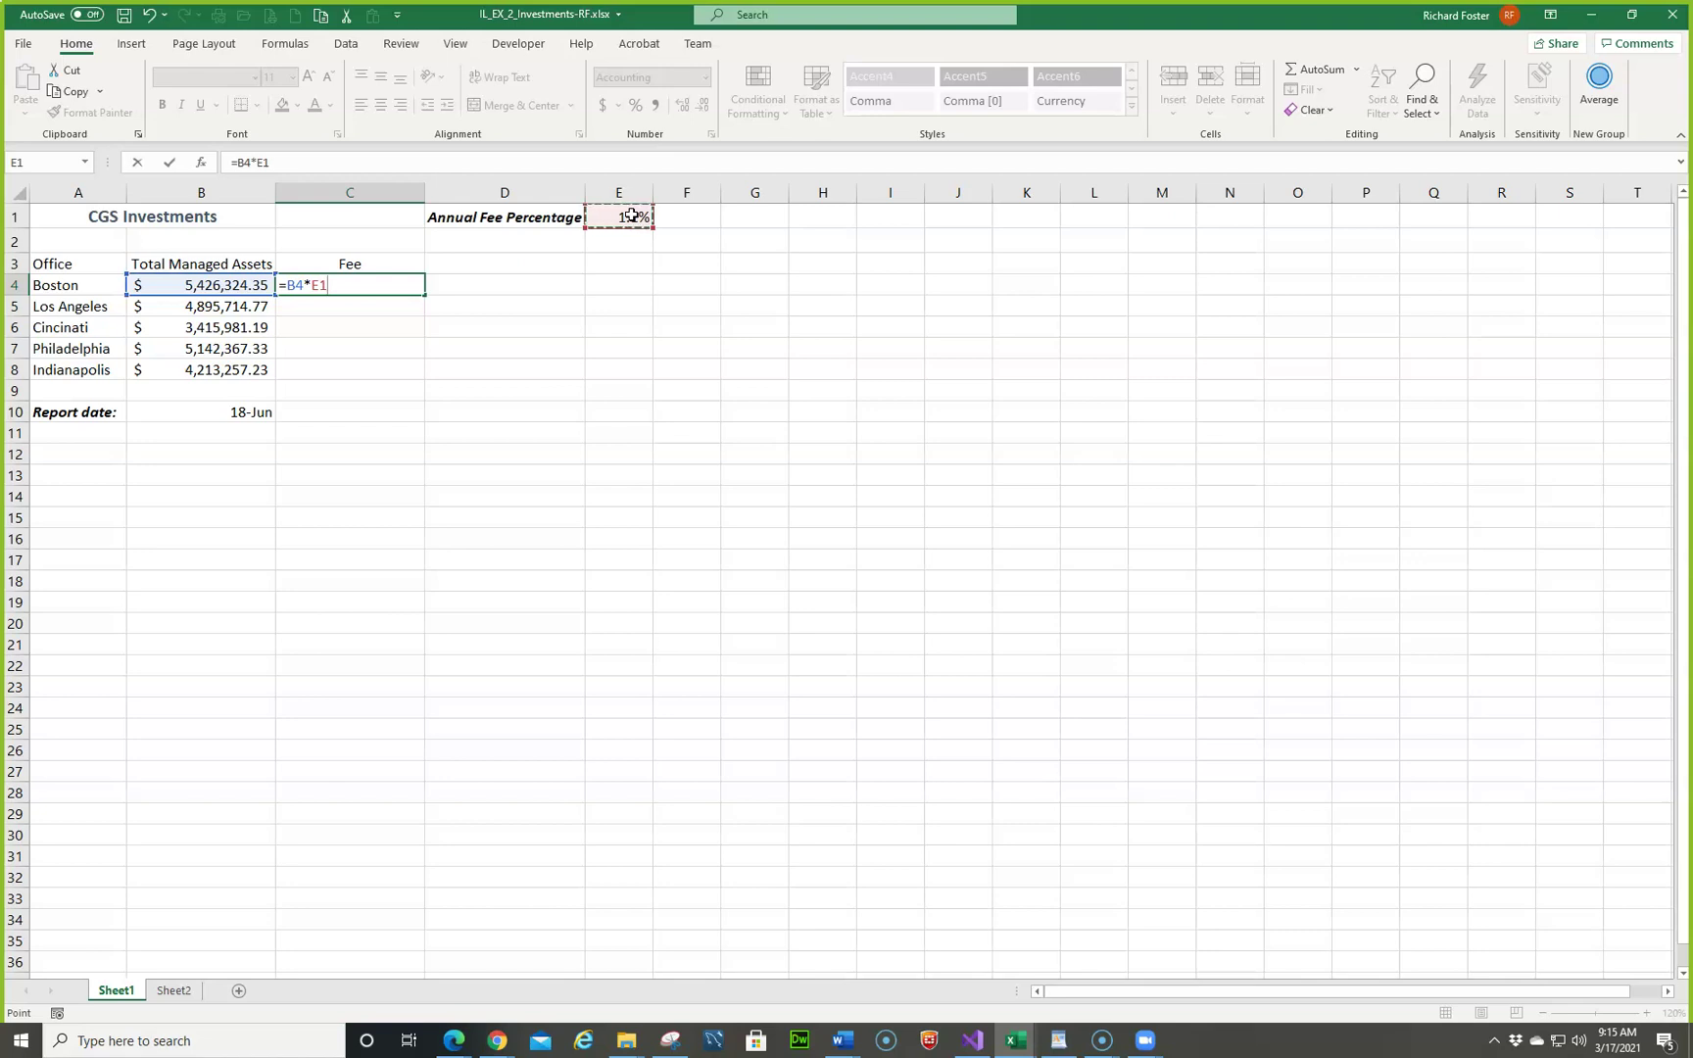
{"action": "key", "text": "F4"}
{"action": "key", "text": "Return"}
{"action": "key", "text": "Up"}
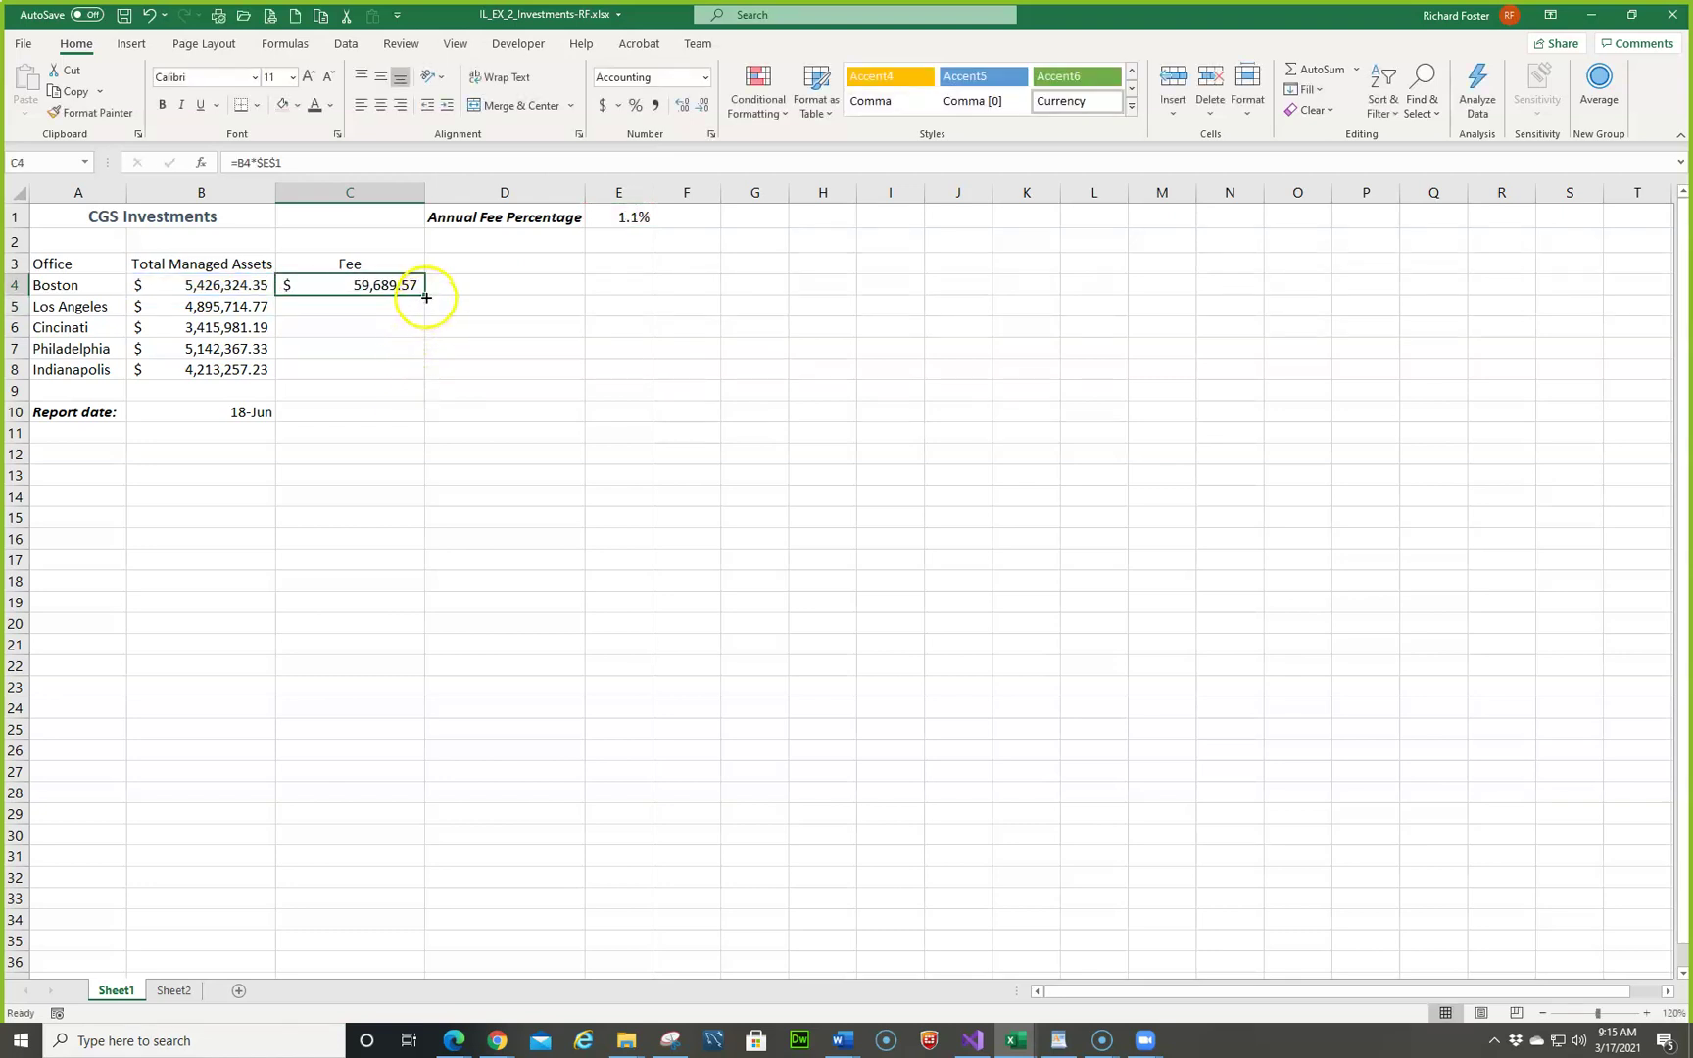
Step: Copy the fee formula from C4 down through C8 and check the formulas in the last two rows
{"action": "left_click_drag", "start_coordinate": [425, 295], "coordinate": [434, 369]}
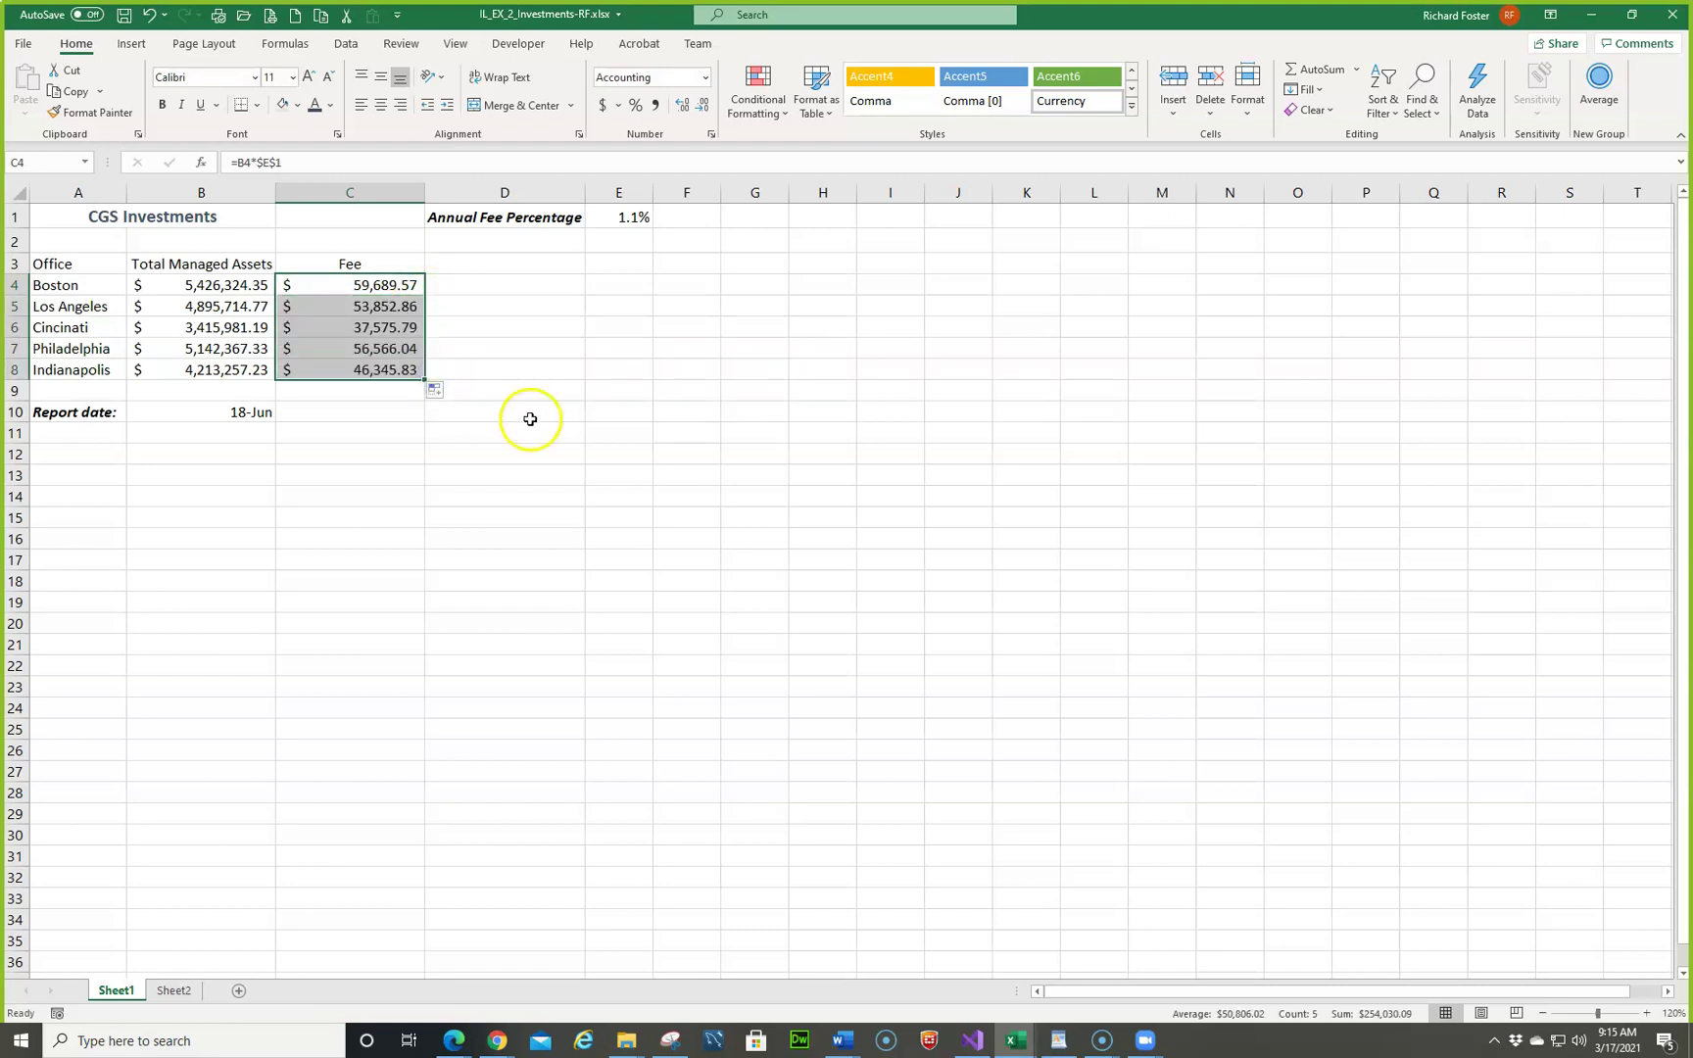
{"action": "left_click", "coordinate": [373, 368]}
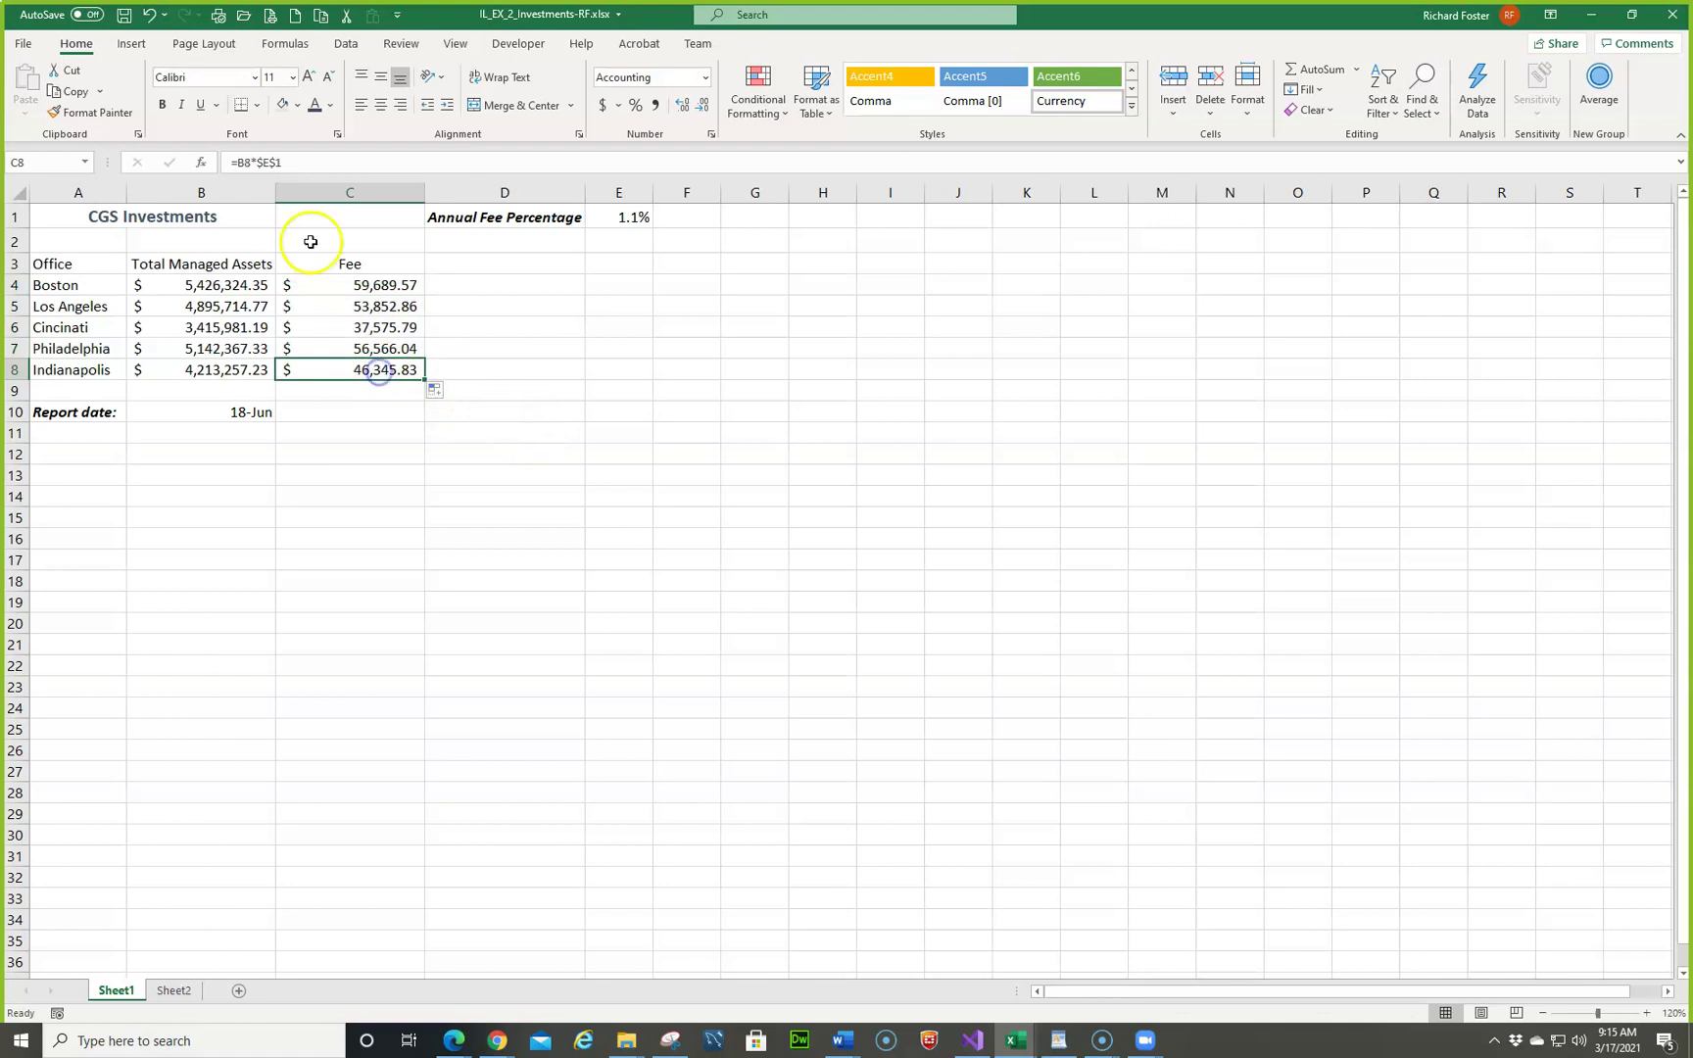
{"action": "left_click", "coordinate": [373, 352]}
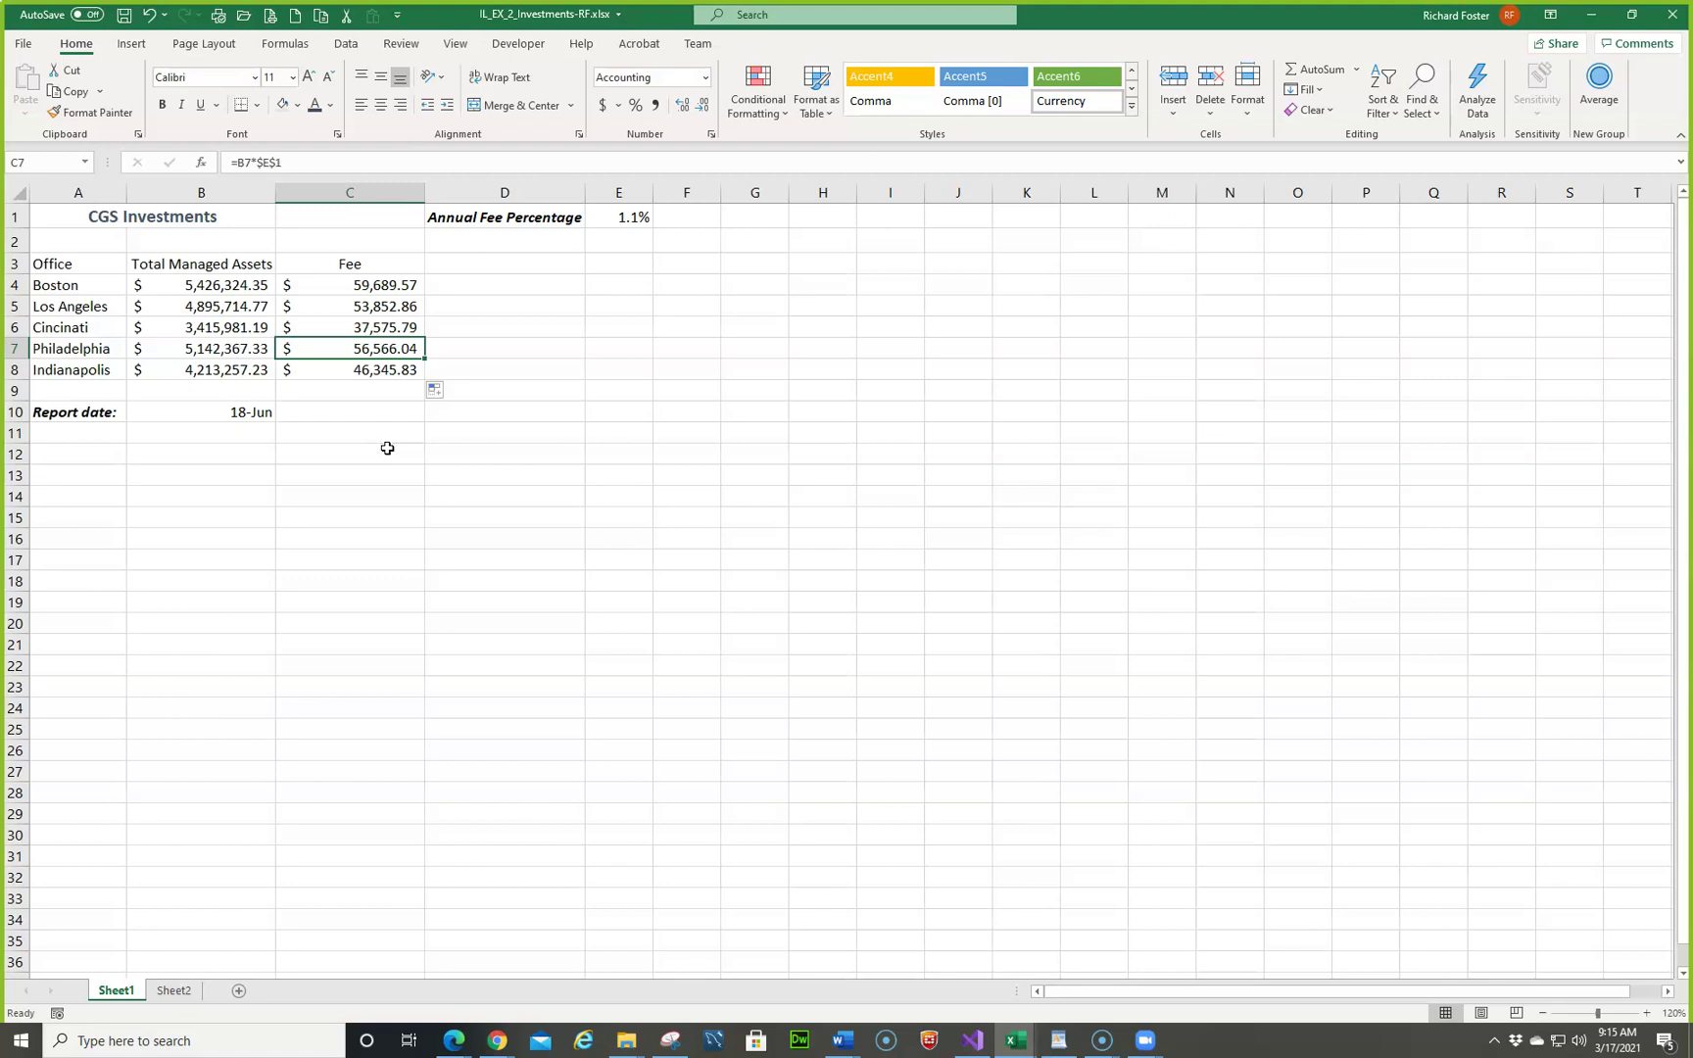
Step: Delete the entire Philadelphia row and save the workbook
{"action": "left_click", "coordinate": [14, 348]}
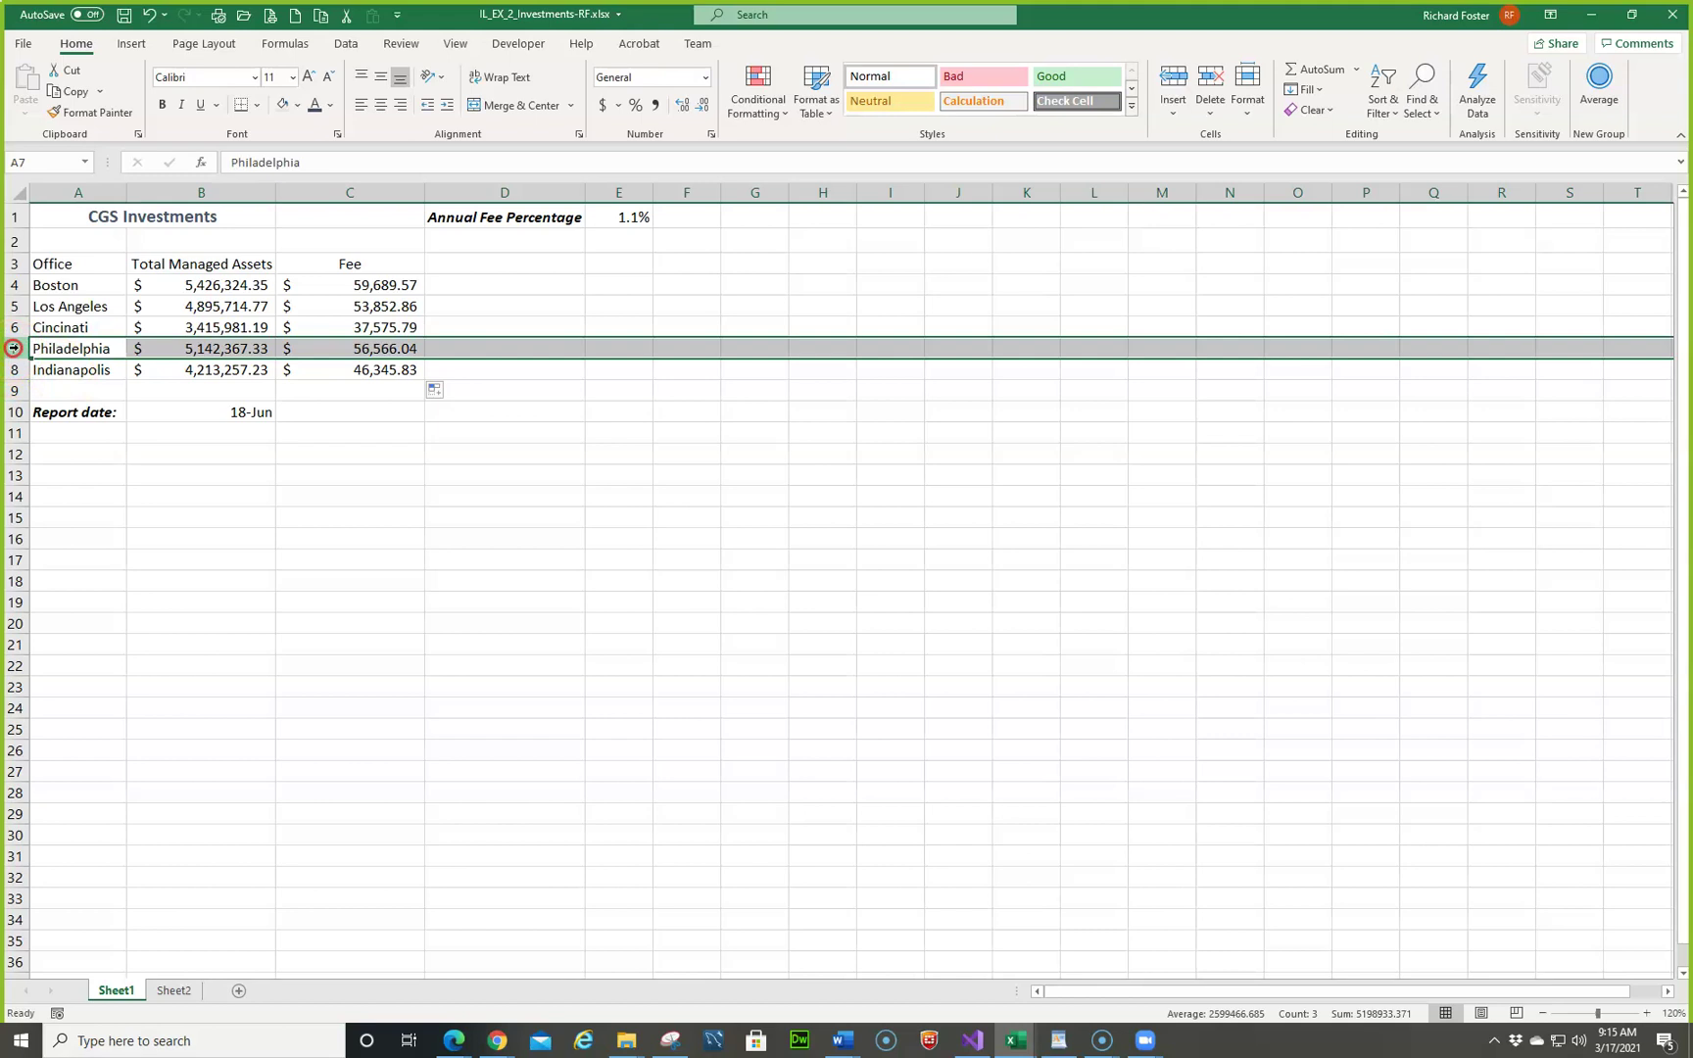
{"action": "right_click", "coordinate": [14, 348]}
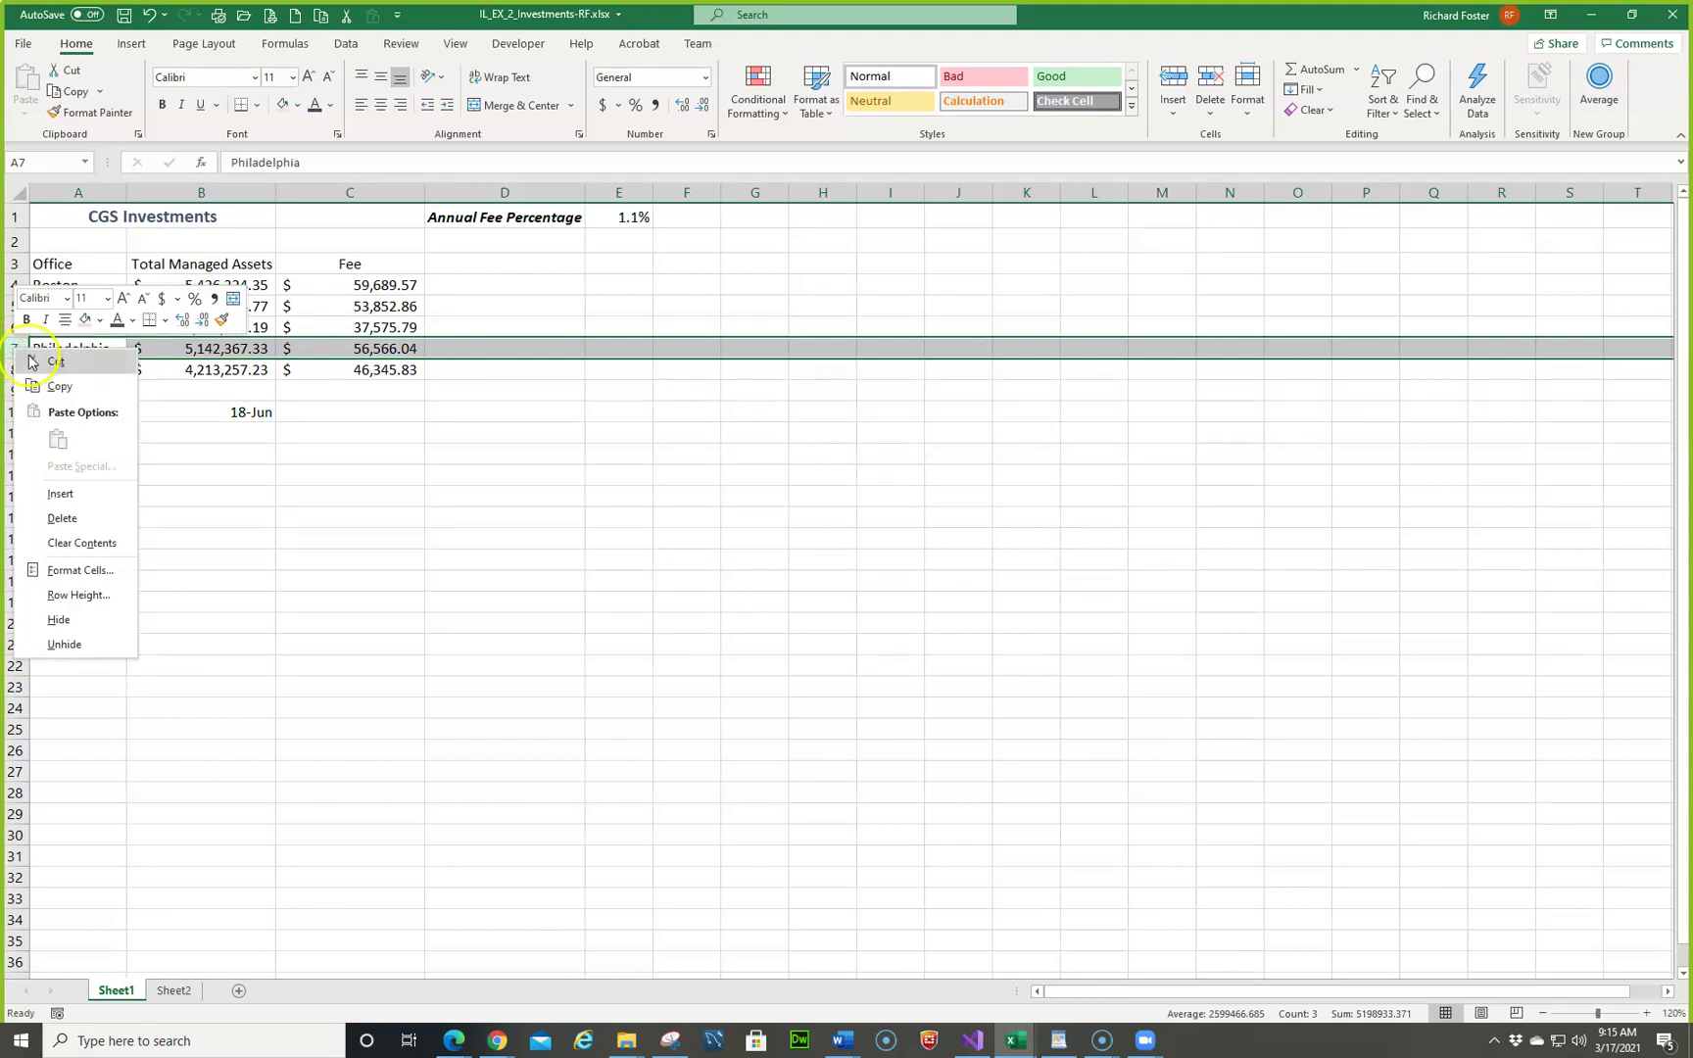
{"action": "left_click", "coordinate": [96, 521]}
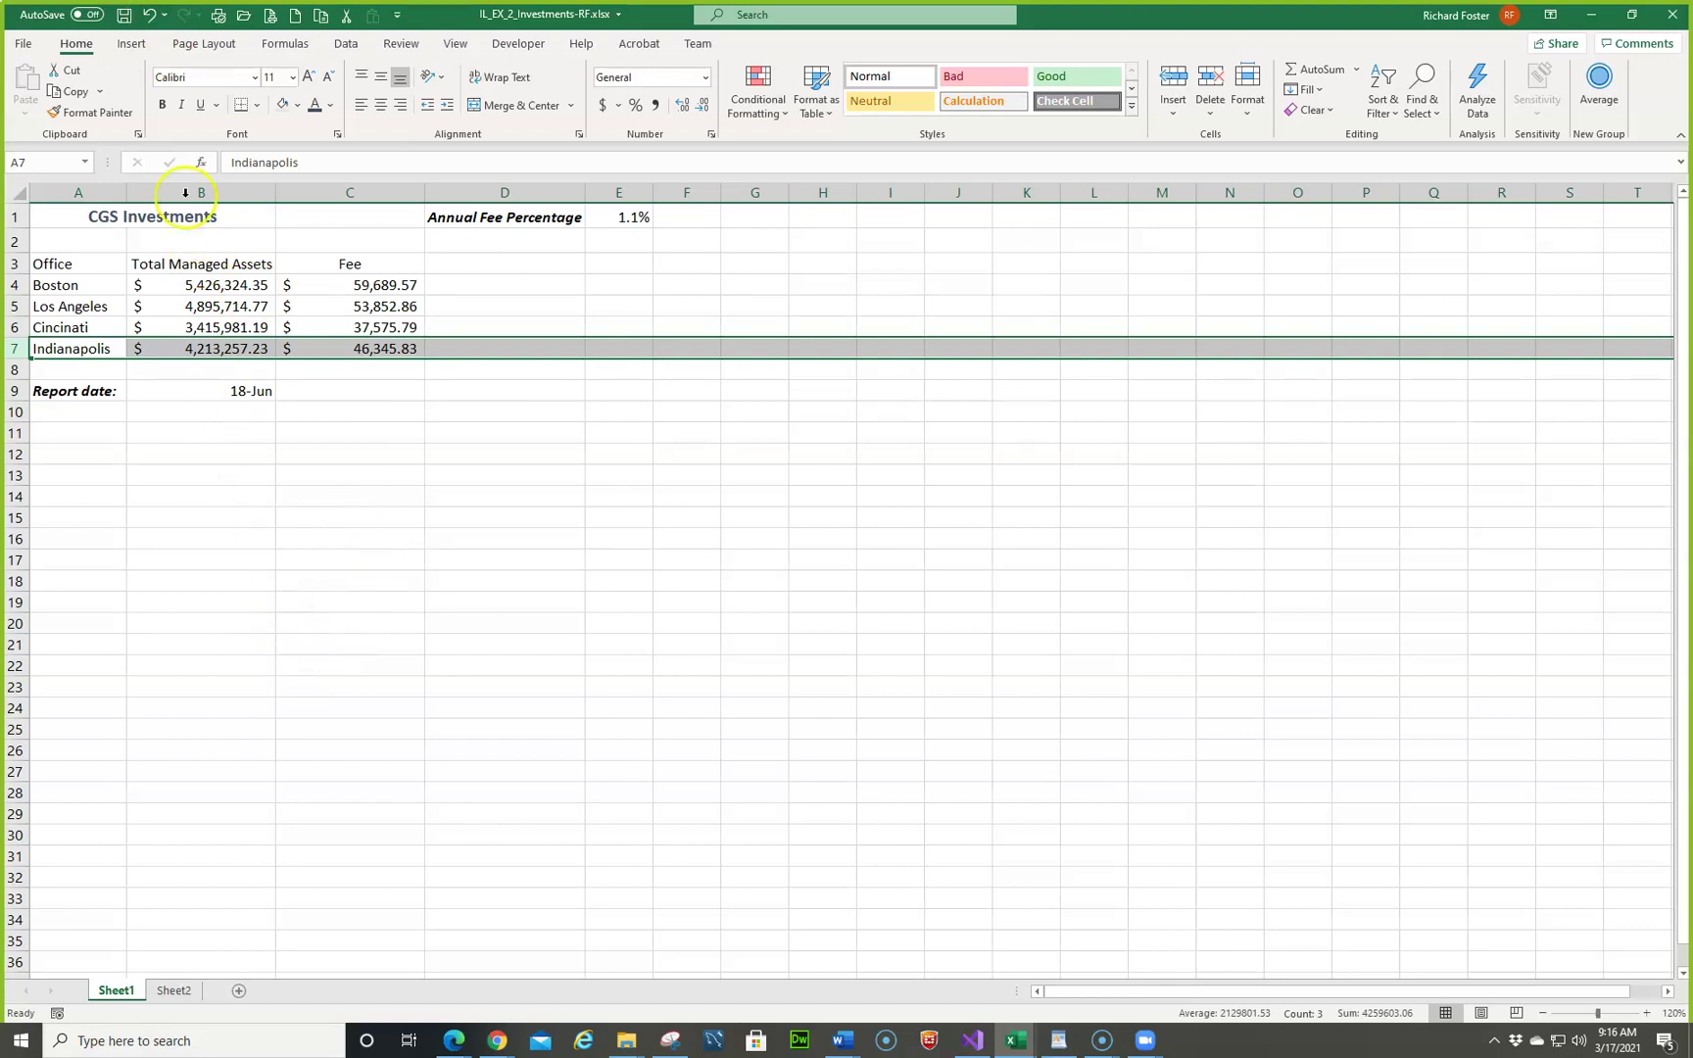
{"action": "left_click", "coordinate": [125, 18]}
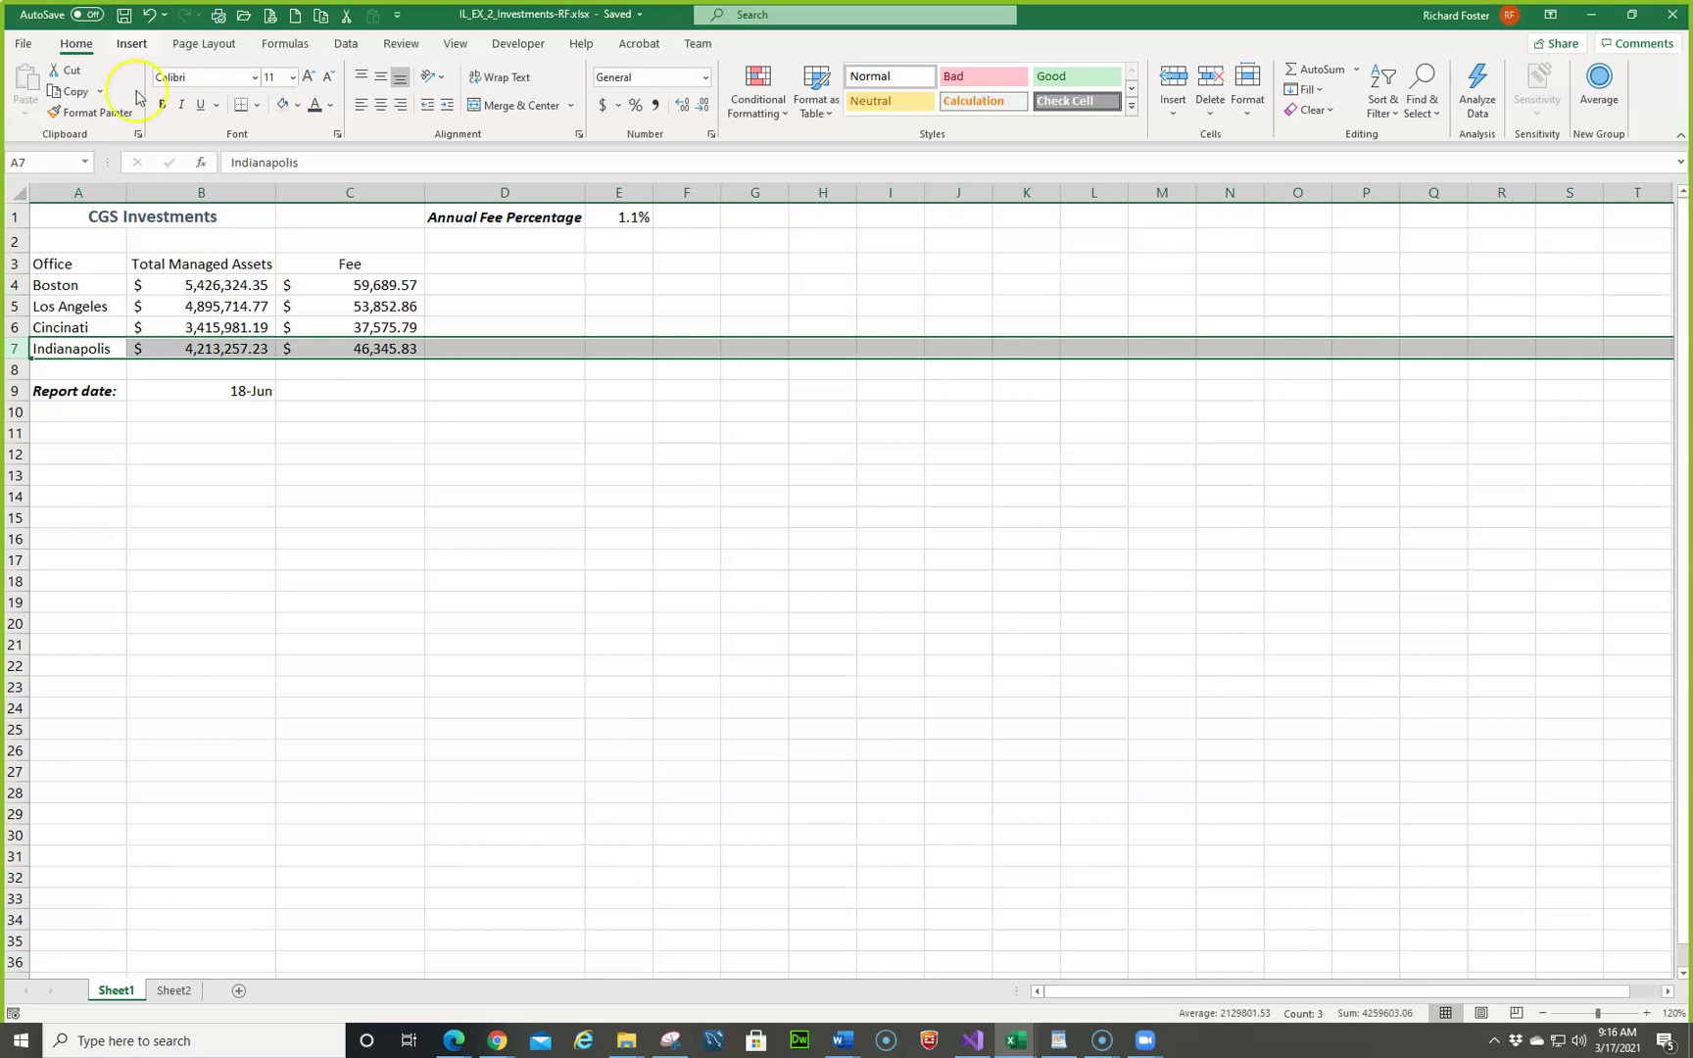
Step: Apply outside borders to the office, assets and fee data in A3:C7
{"action": "left_click_drag", "start_coordinate": [84, 266], "coordinate": [343, 347]}
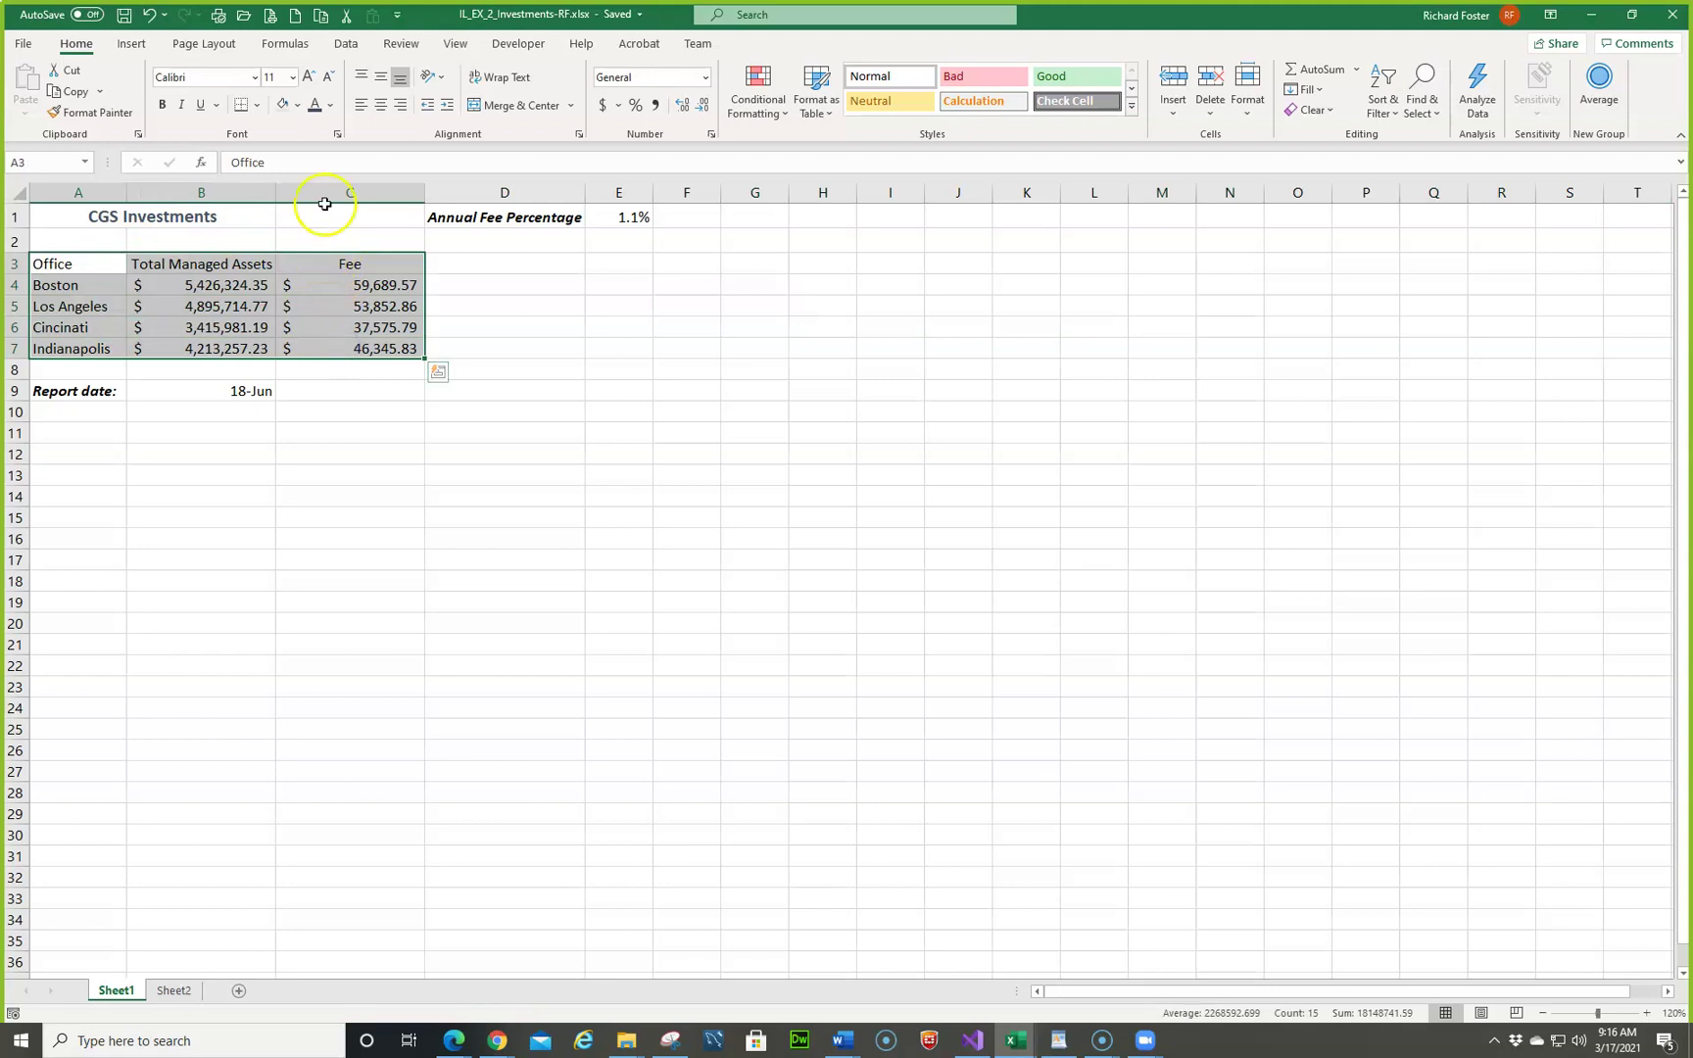
{"action": "left_click", "coordinate": [259, 105]}
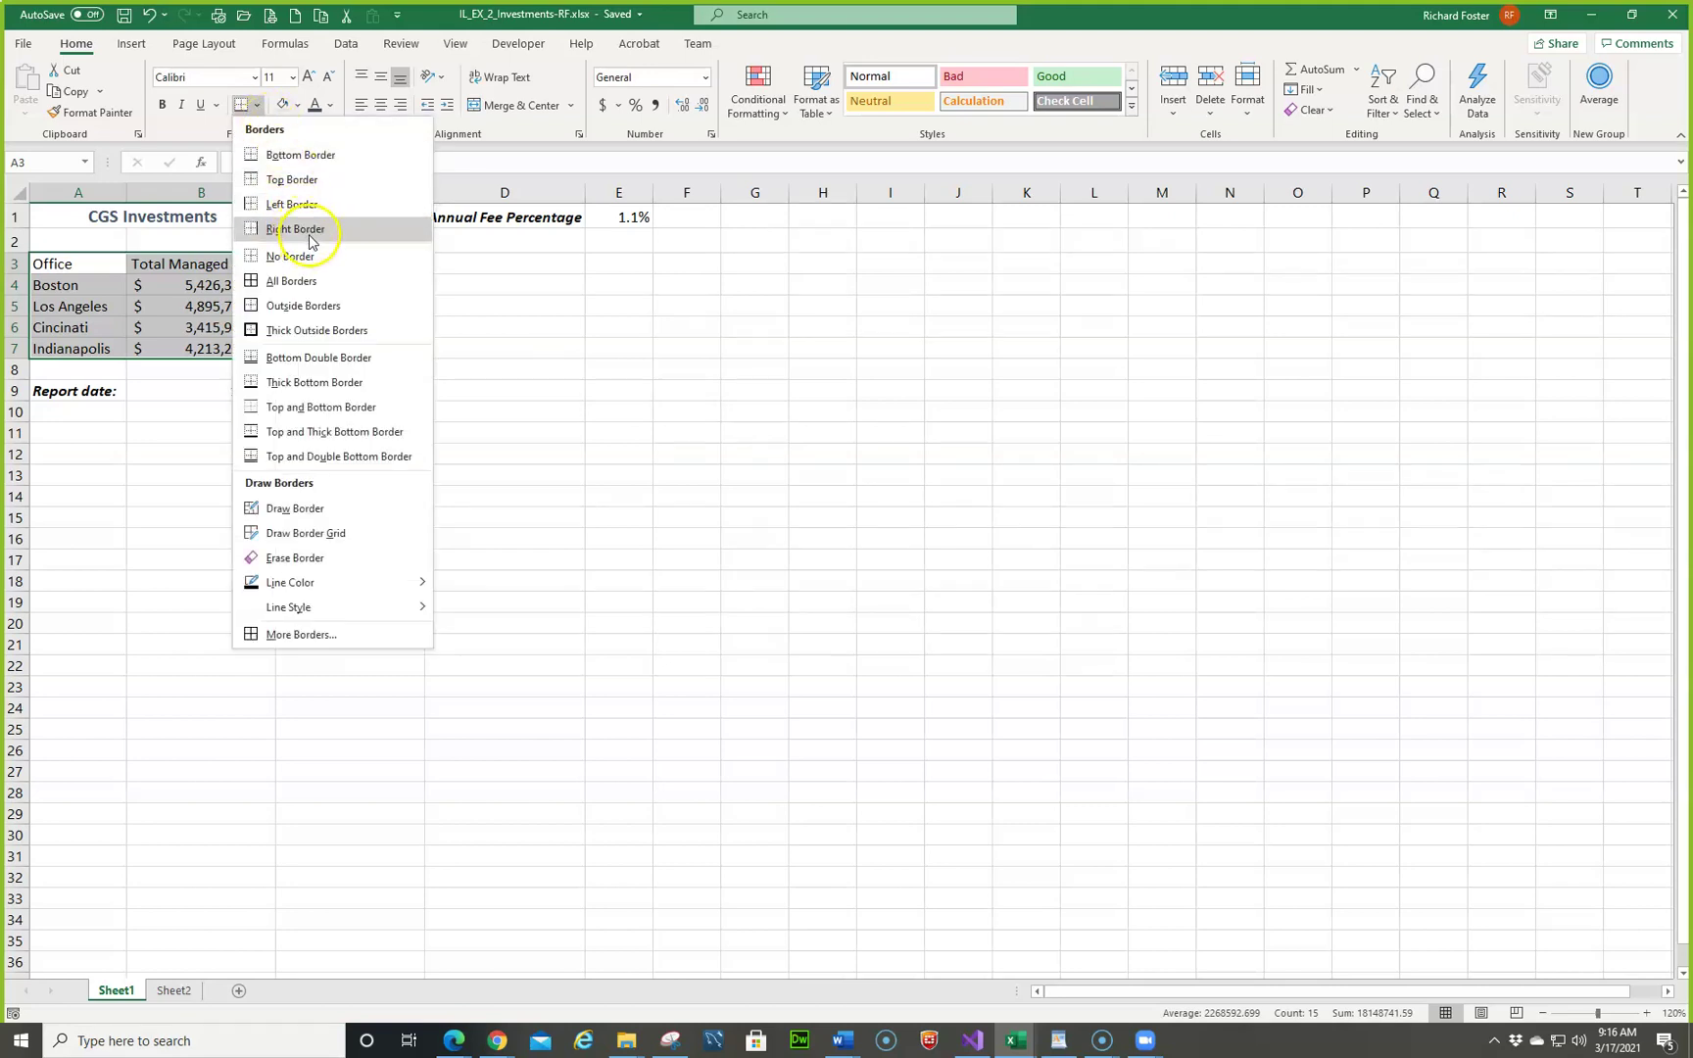
{"action": "left_click", "coordinate": [303, 306]}
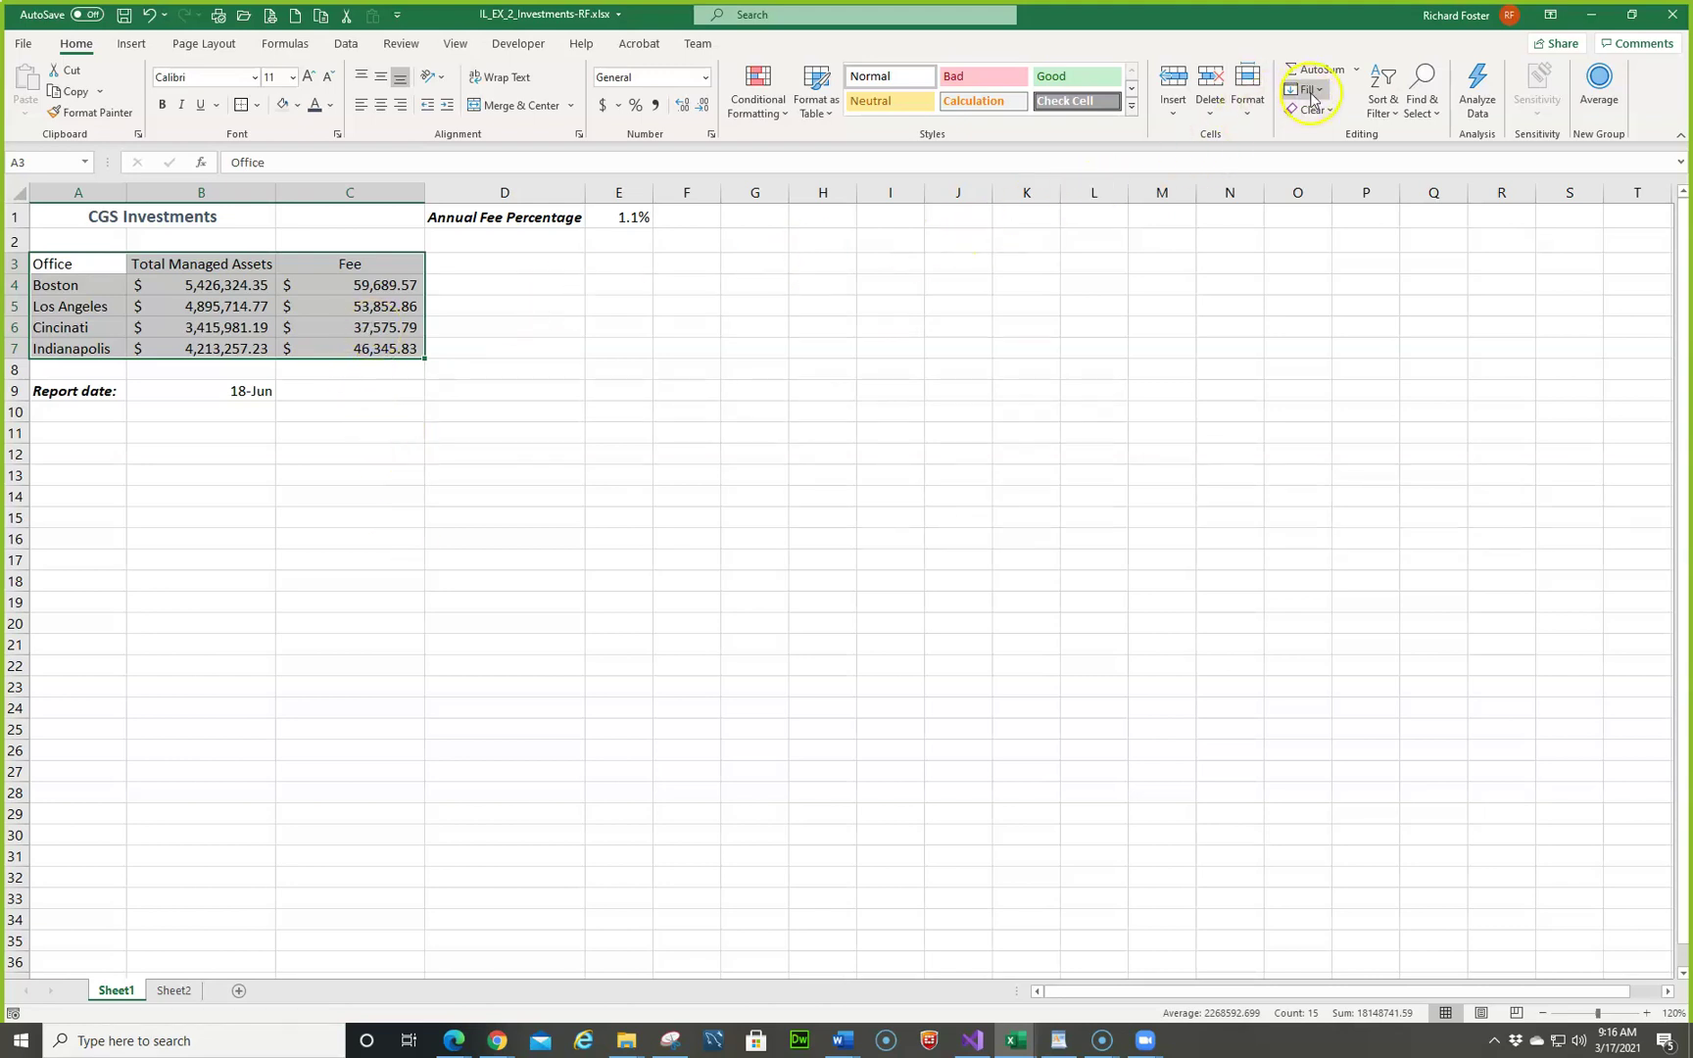
{"action": "left_click", "coordinate": [281, 107]}
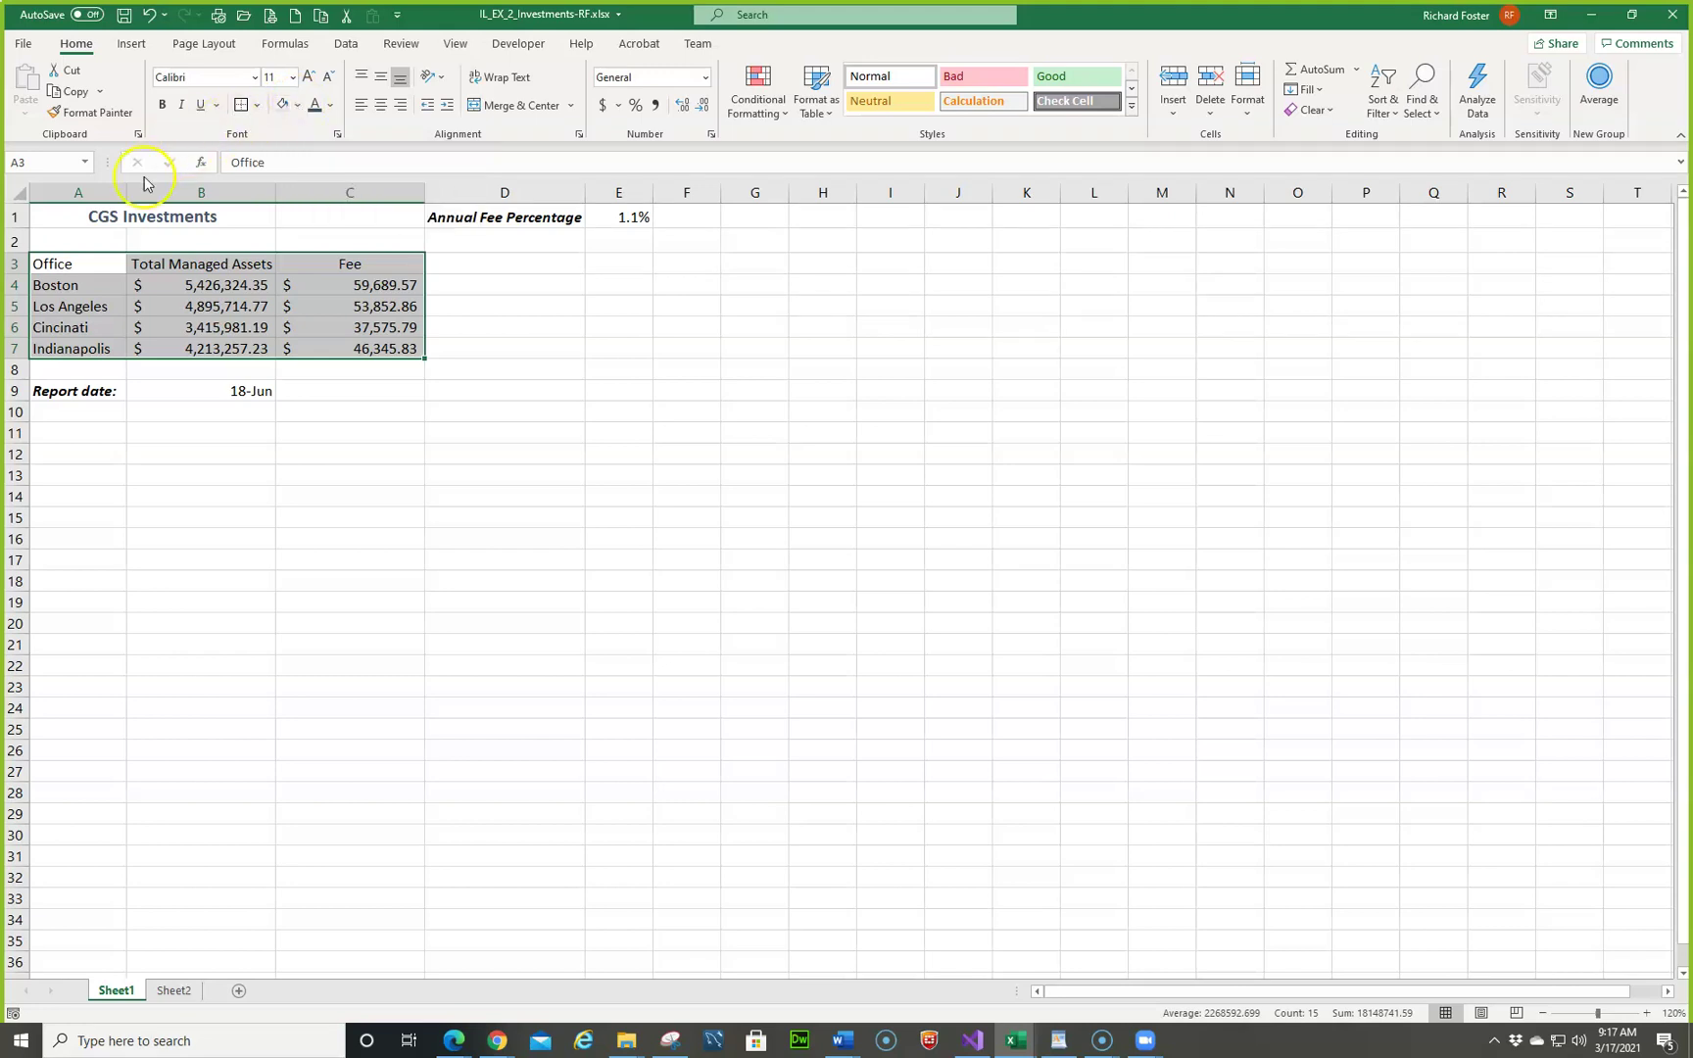
{"action": "key", "text": "ctrl+v"}
Step: Fill the Annual Fee Percentage label and its value in D1:E1 with the lightest green theme color
{"action": "left_click", "coordinate": [527, 216]}
{"action": "left_click_drag", "start_coordinate": [549, 216], "coordinate": [599, 217]}
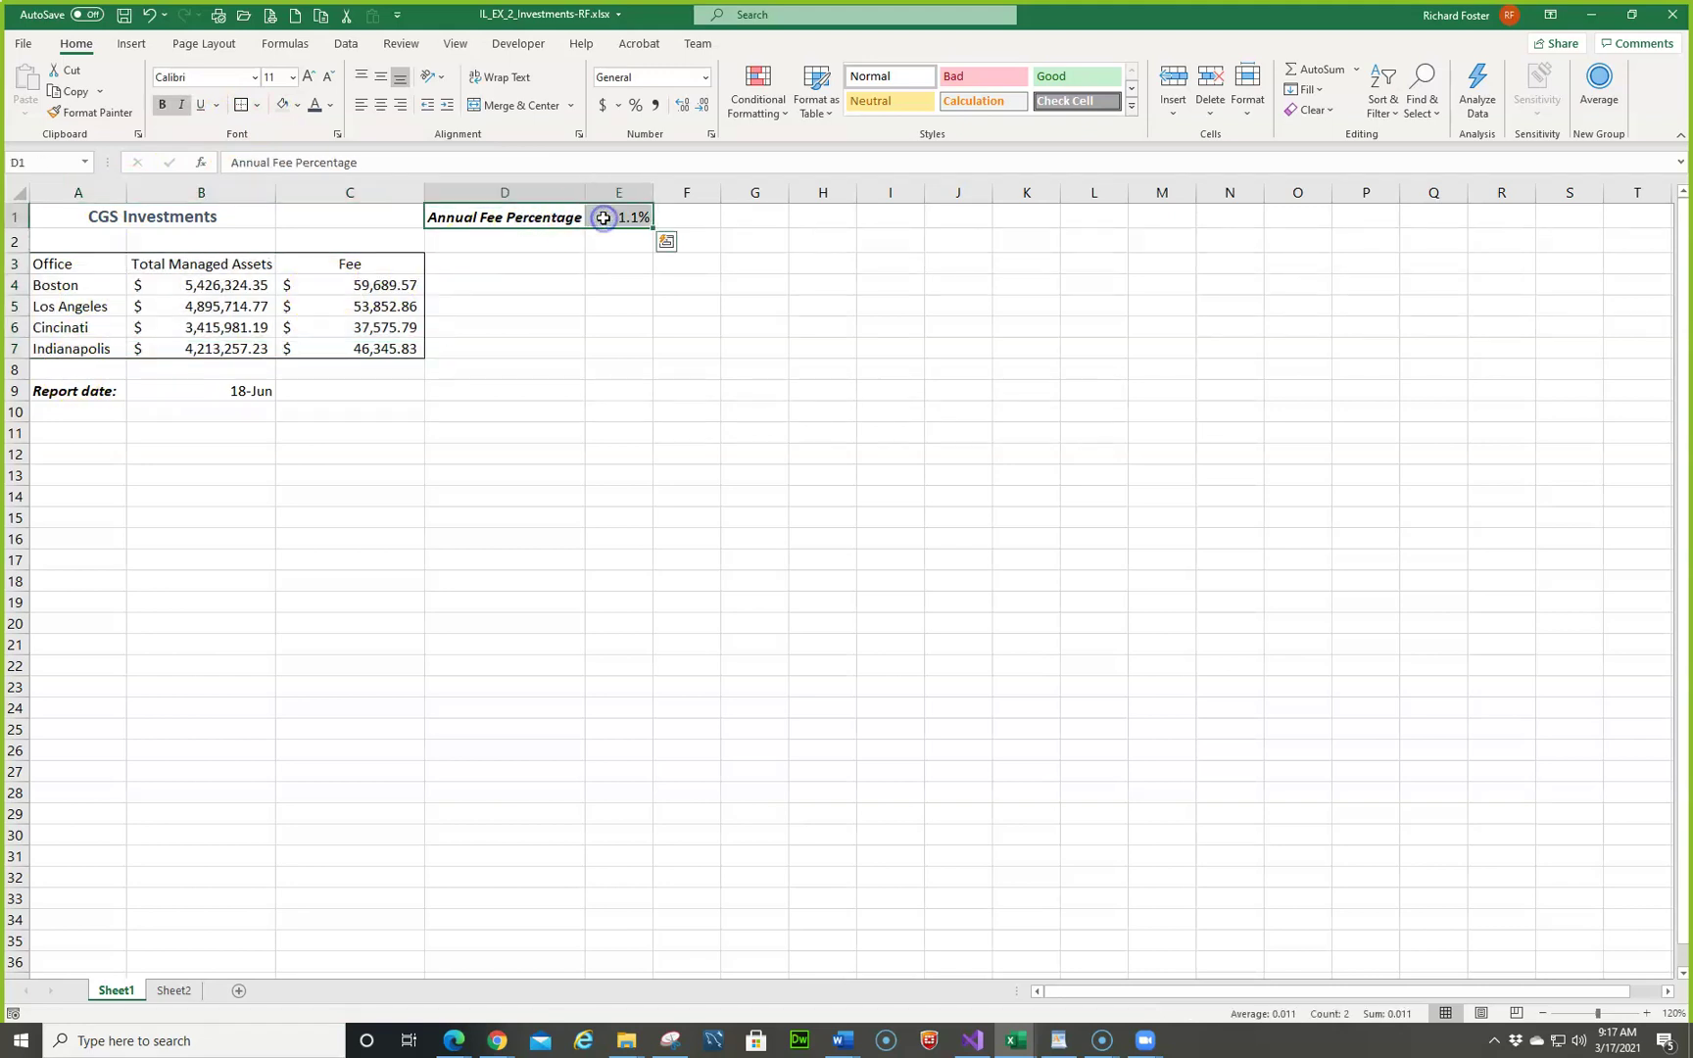
{"action": "left_click", "coordinate": [297, 105]}
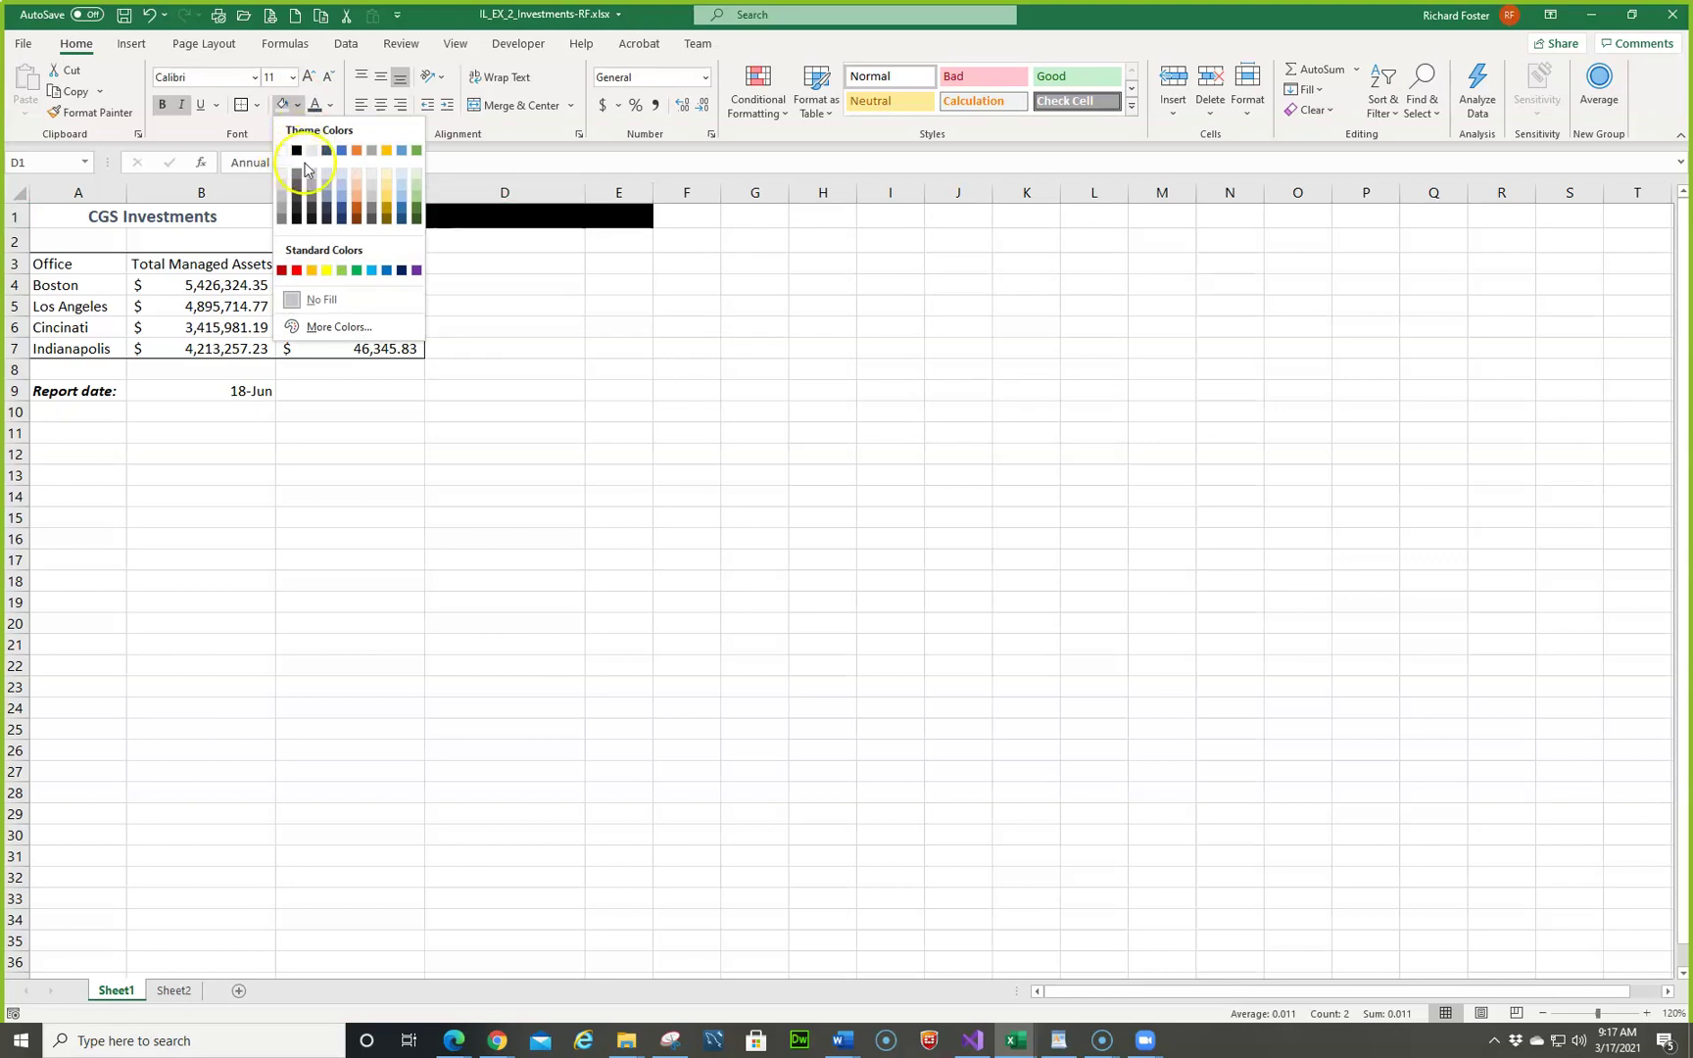
{"action": "left_click", "coordinate": [413, 174]}
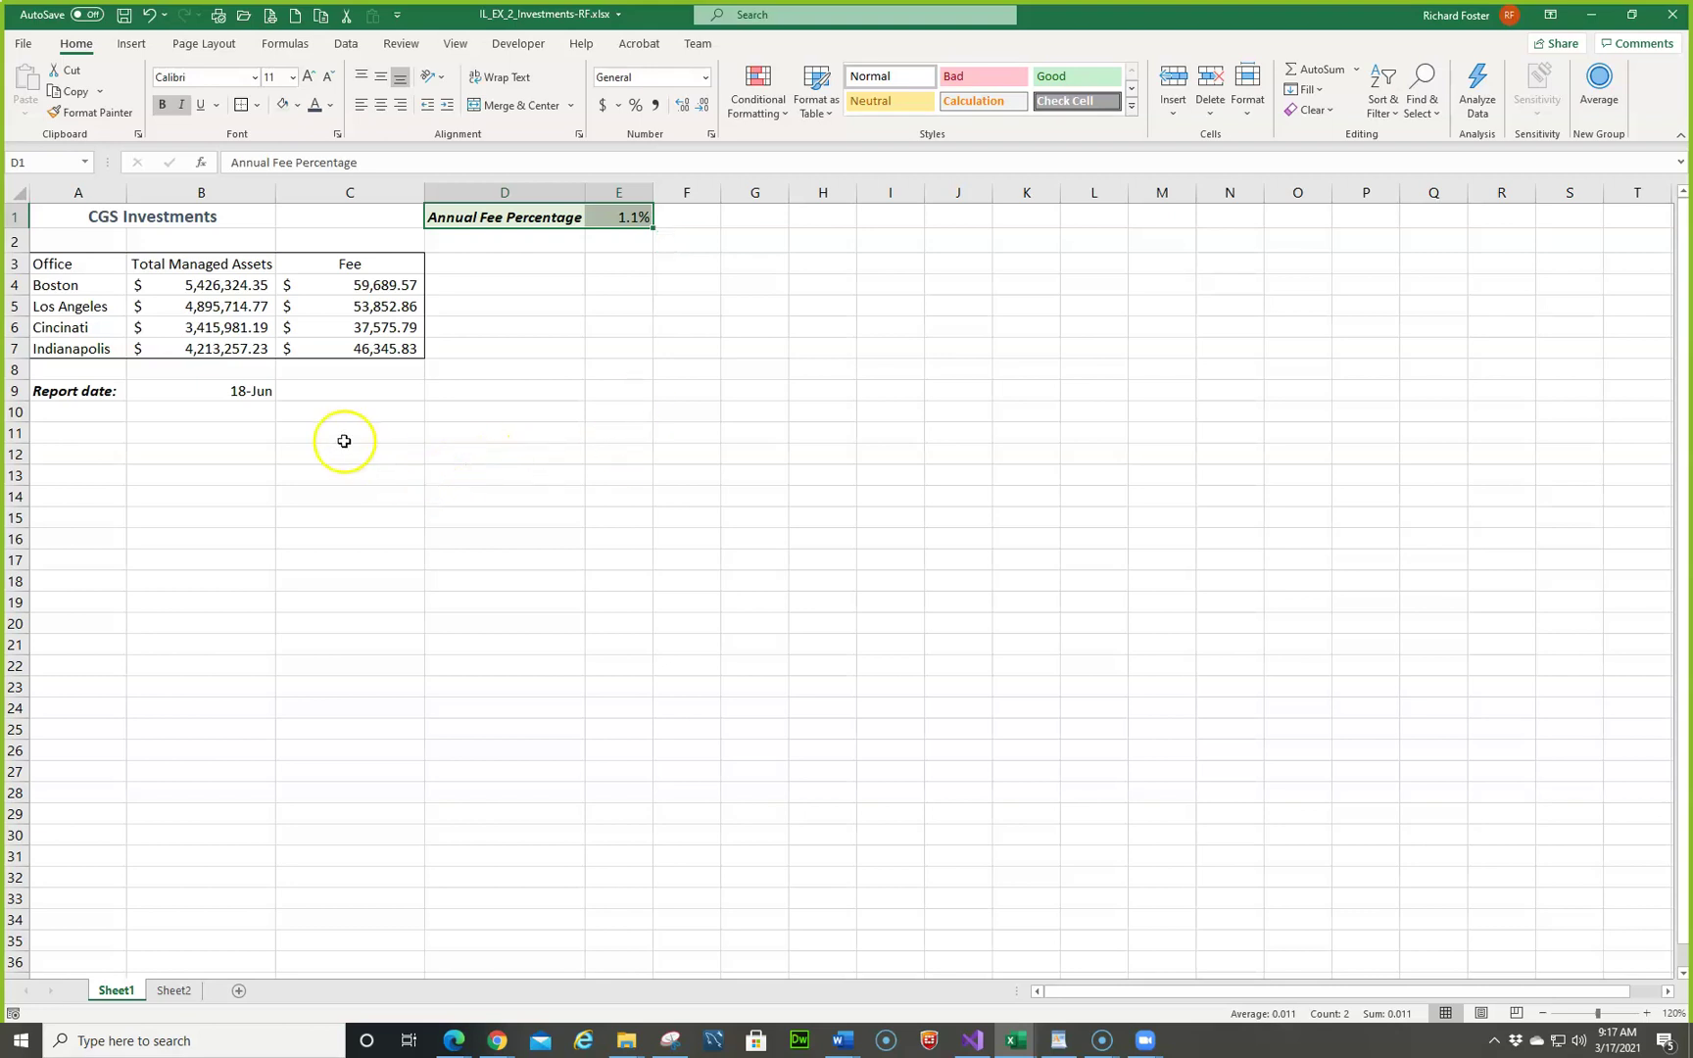
Step: Change the font color of the report date label and value in A9:B9 to a dark green theme shade
{"action": "left_click_drag", "start_coordinate": [47, 390], "coordinate": [222, 393]}
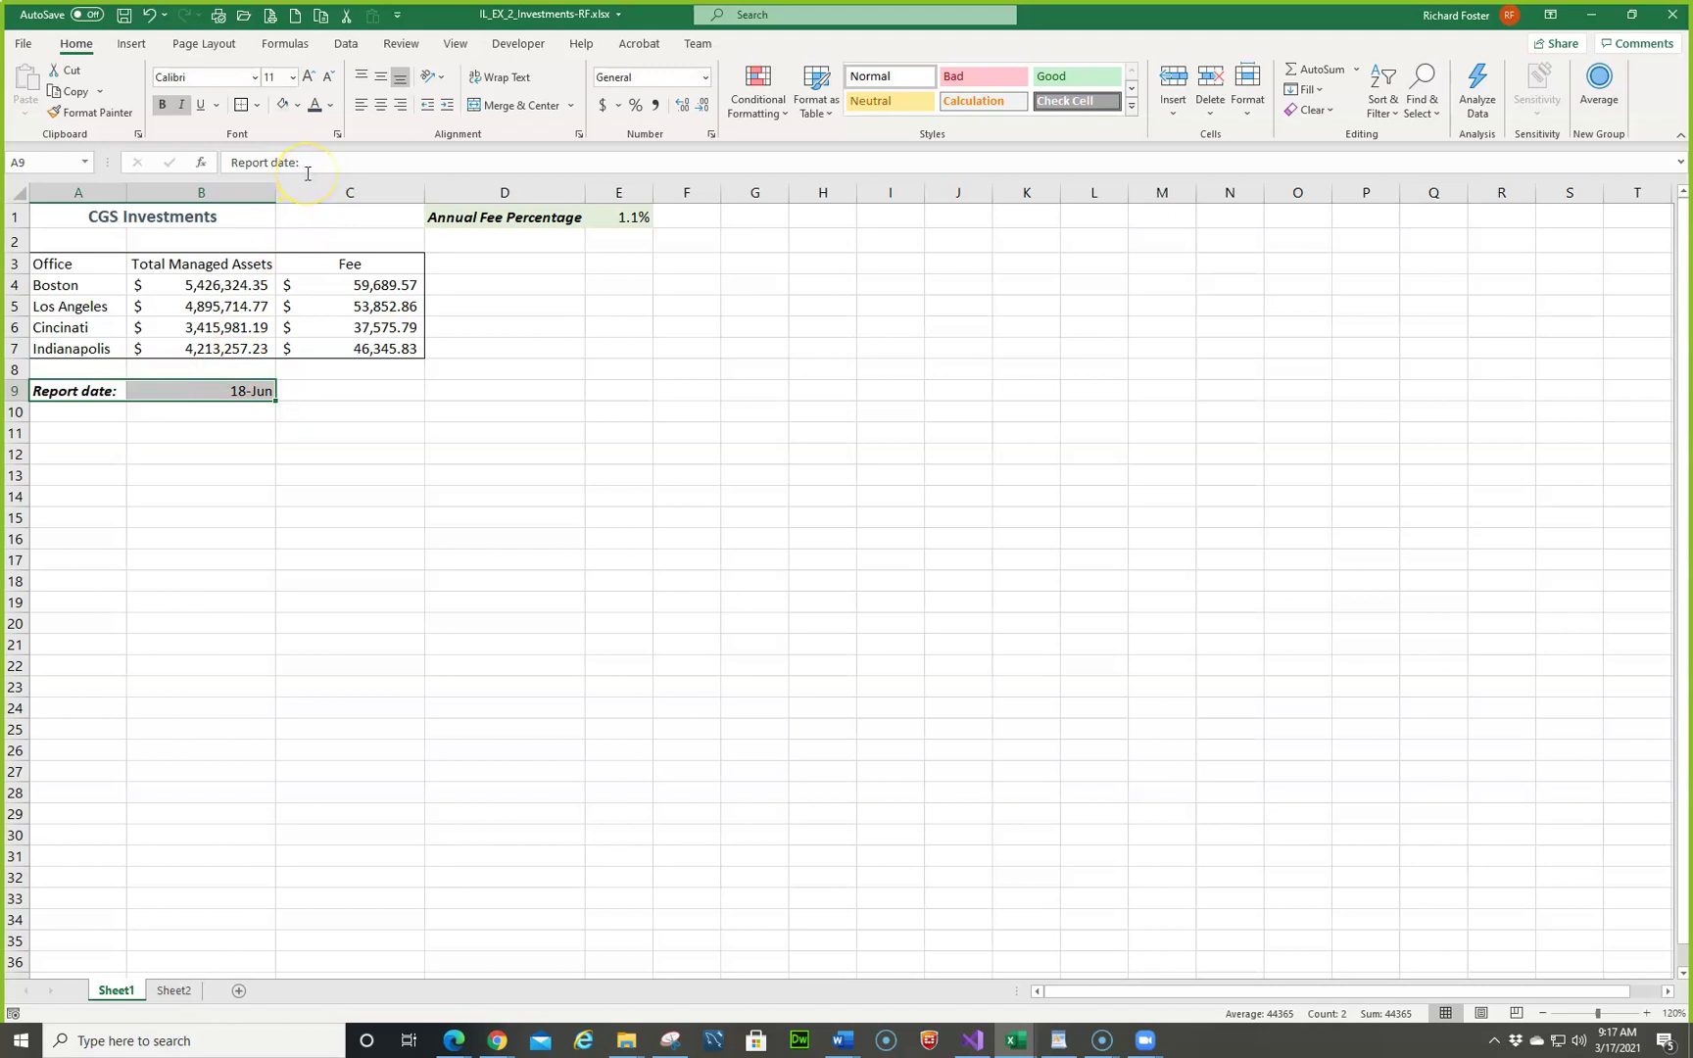
{"action": "left_click", "coordinate": [331, 110]}
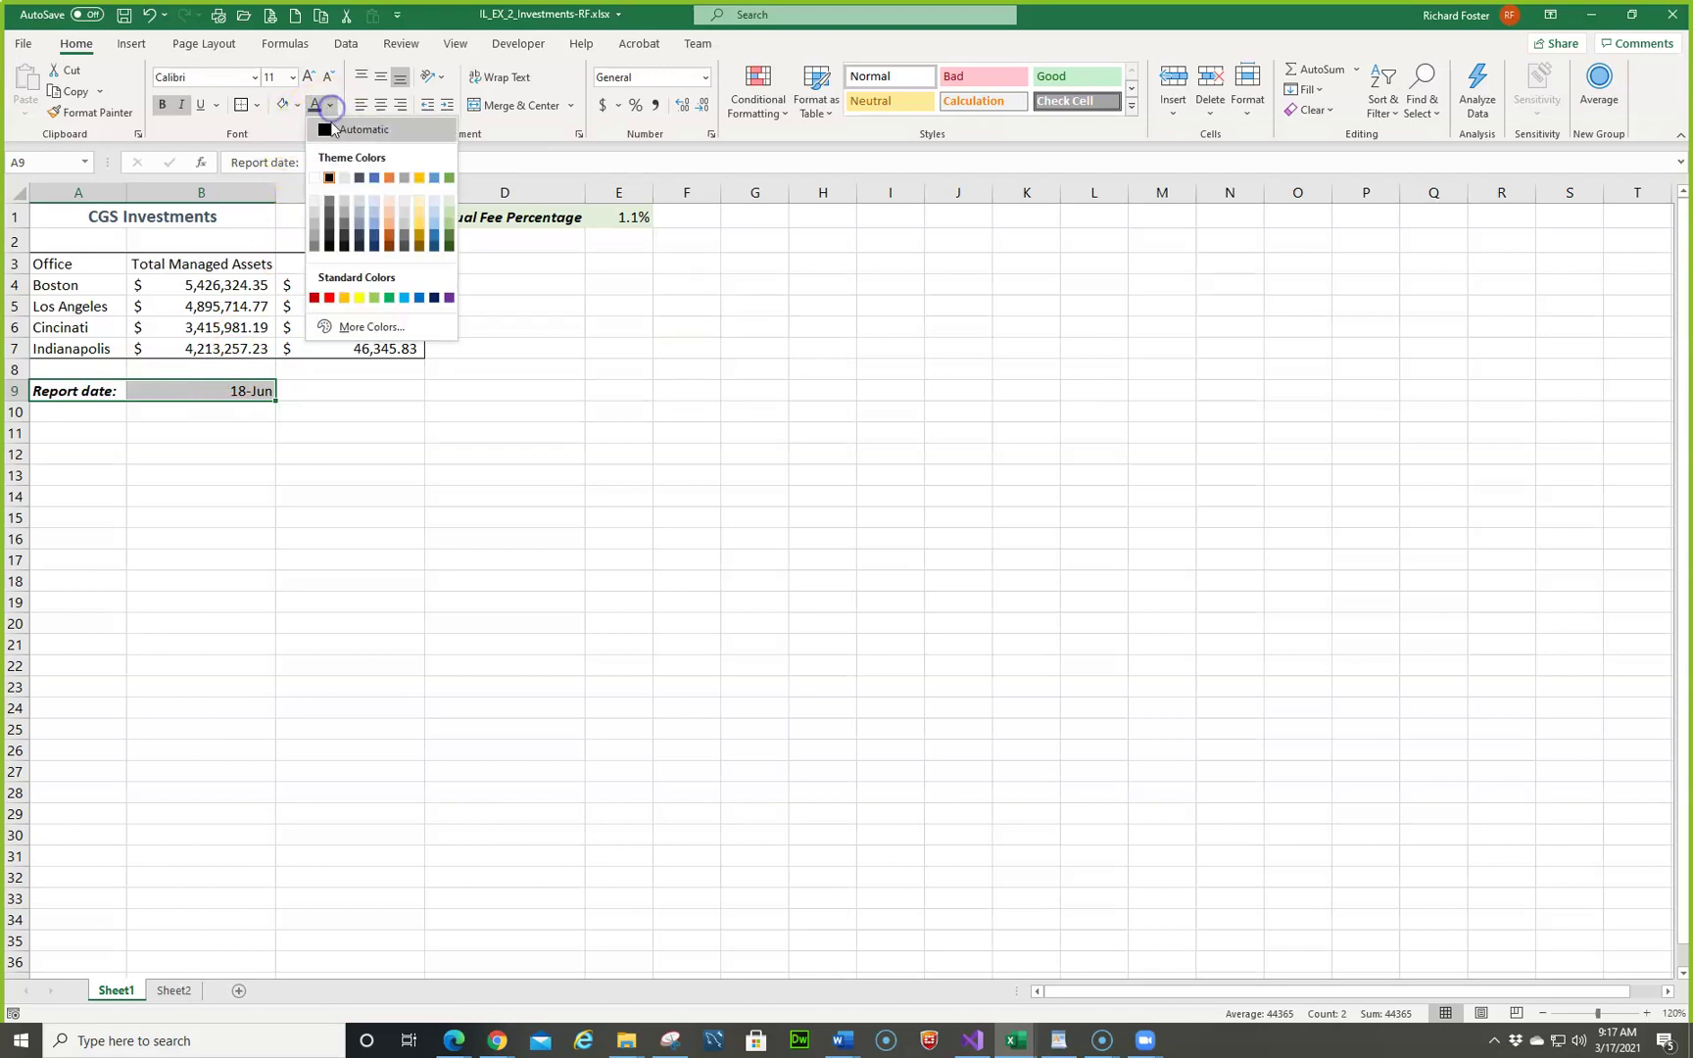
{"action": "left_click", "coordinate": [448, 238]}
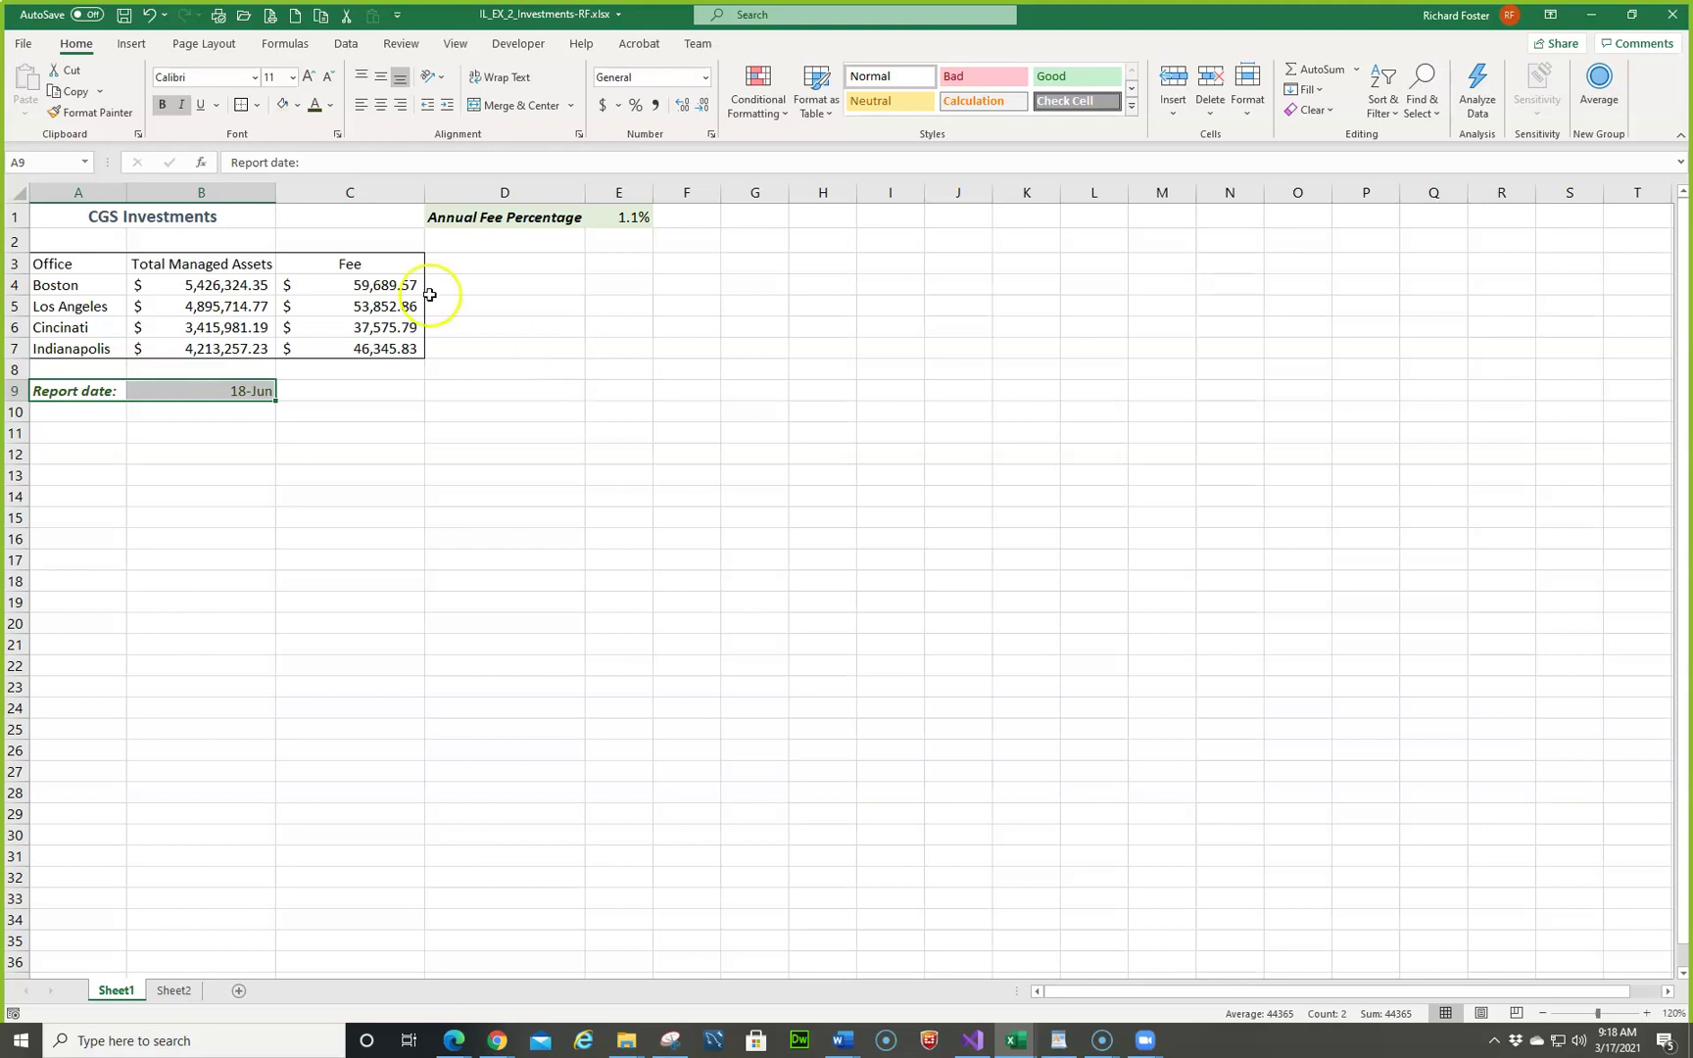
Step: Create a custom page header for Sheet1 with the sheet name in the center section
{"action": "left_click", "coordinate": [201, 47]}
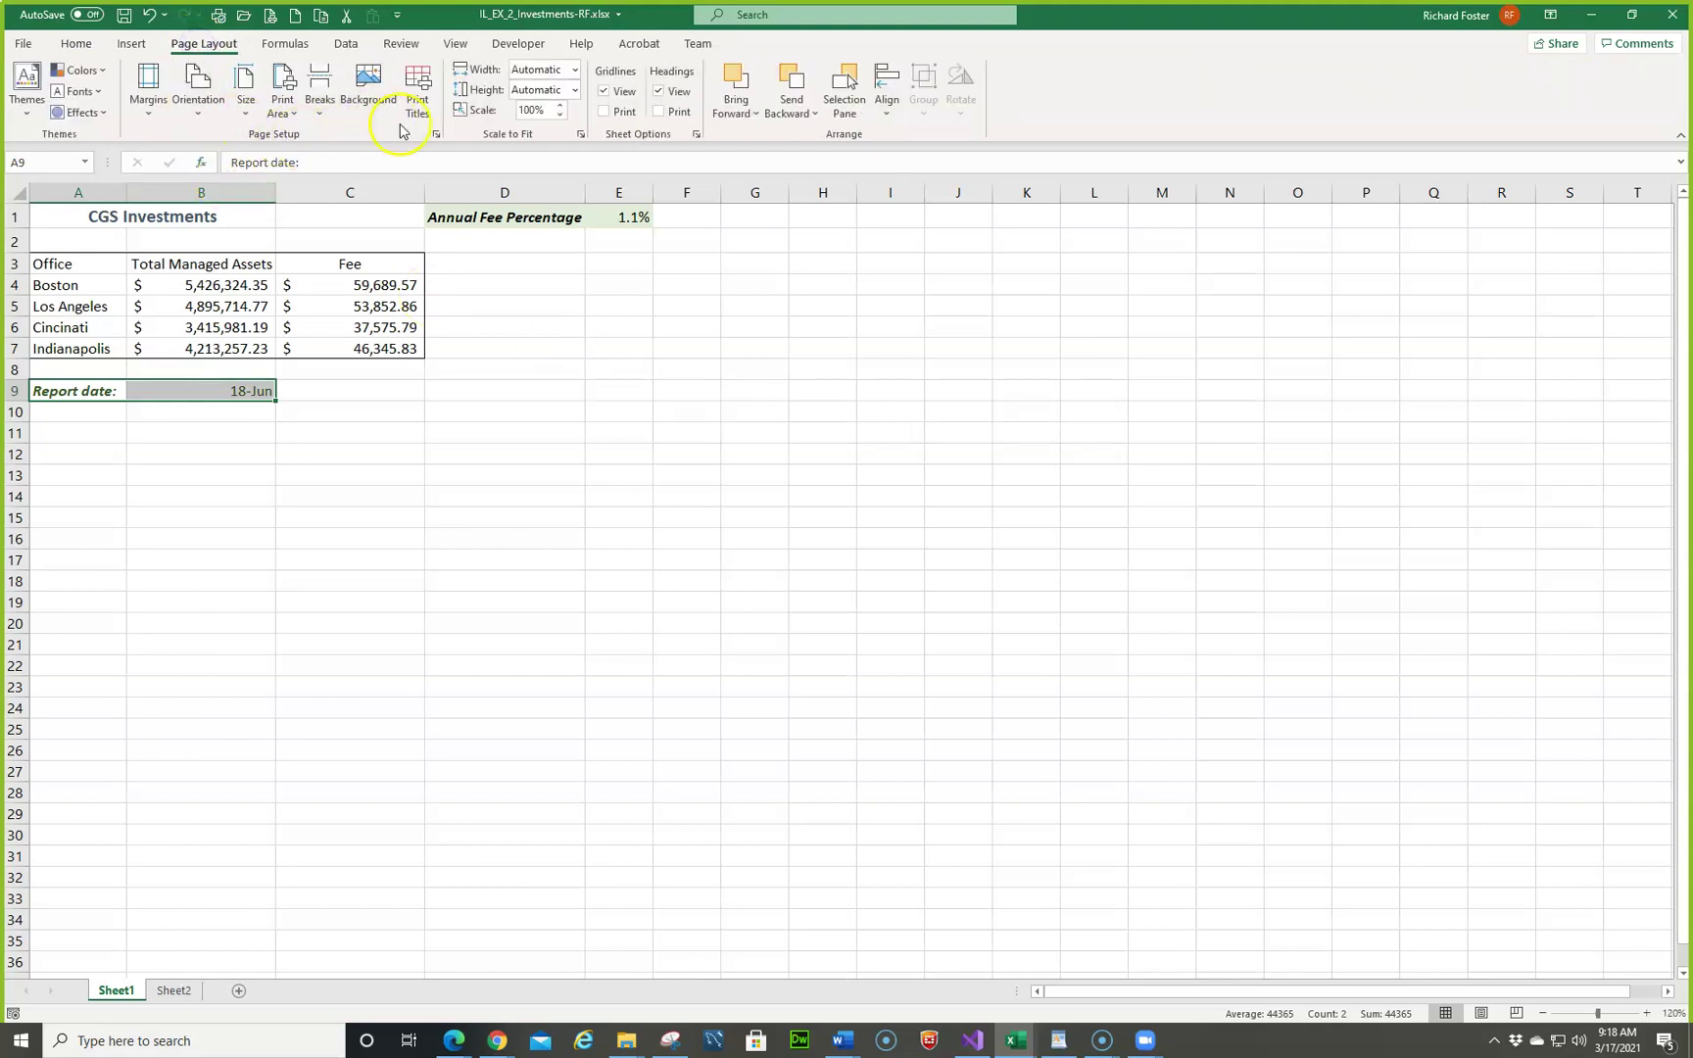
{"action": "left_click", "coordinate": [437, 135]}
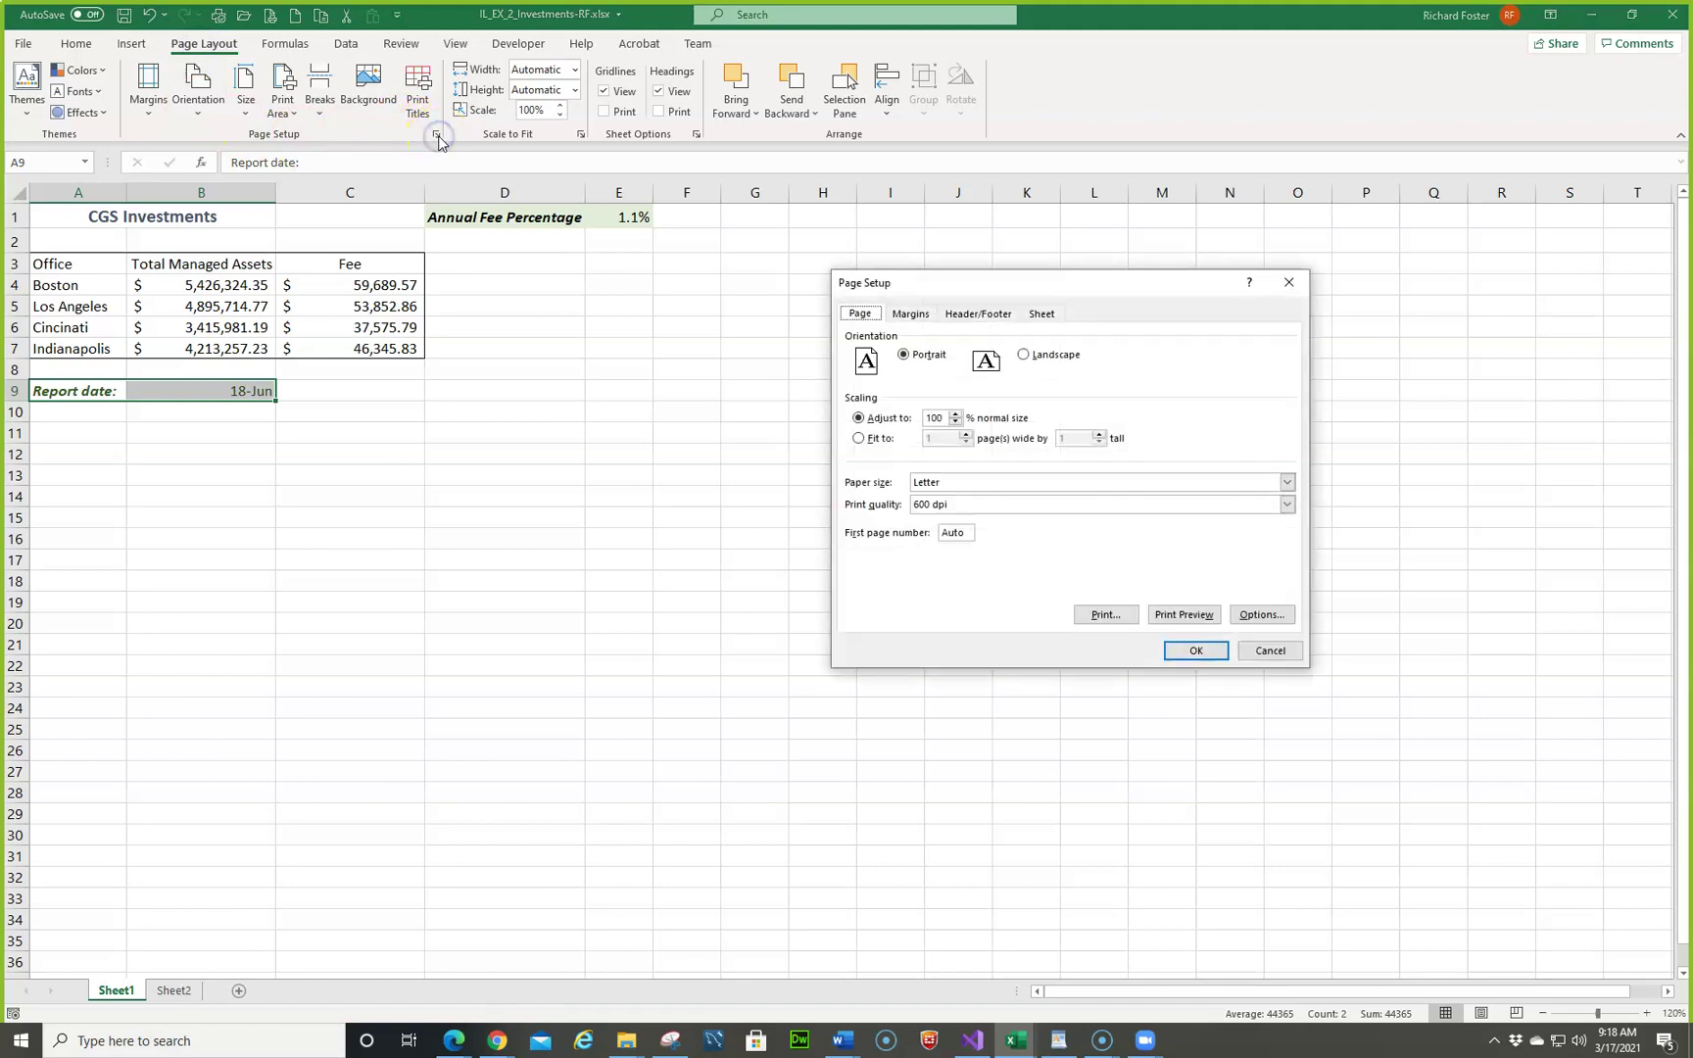
{"action": "left_click", "coordinate": [993, 316]}
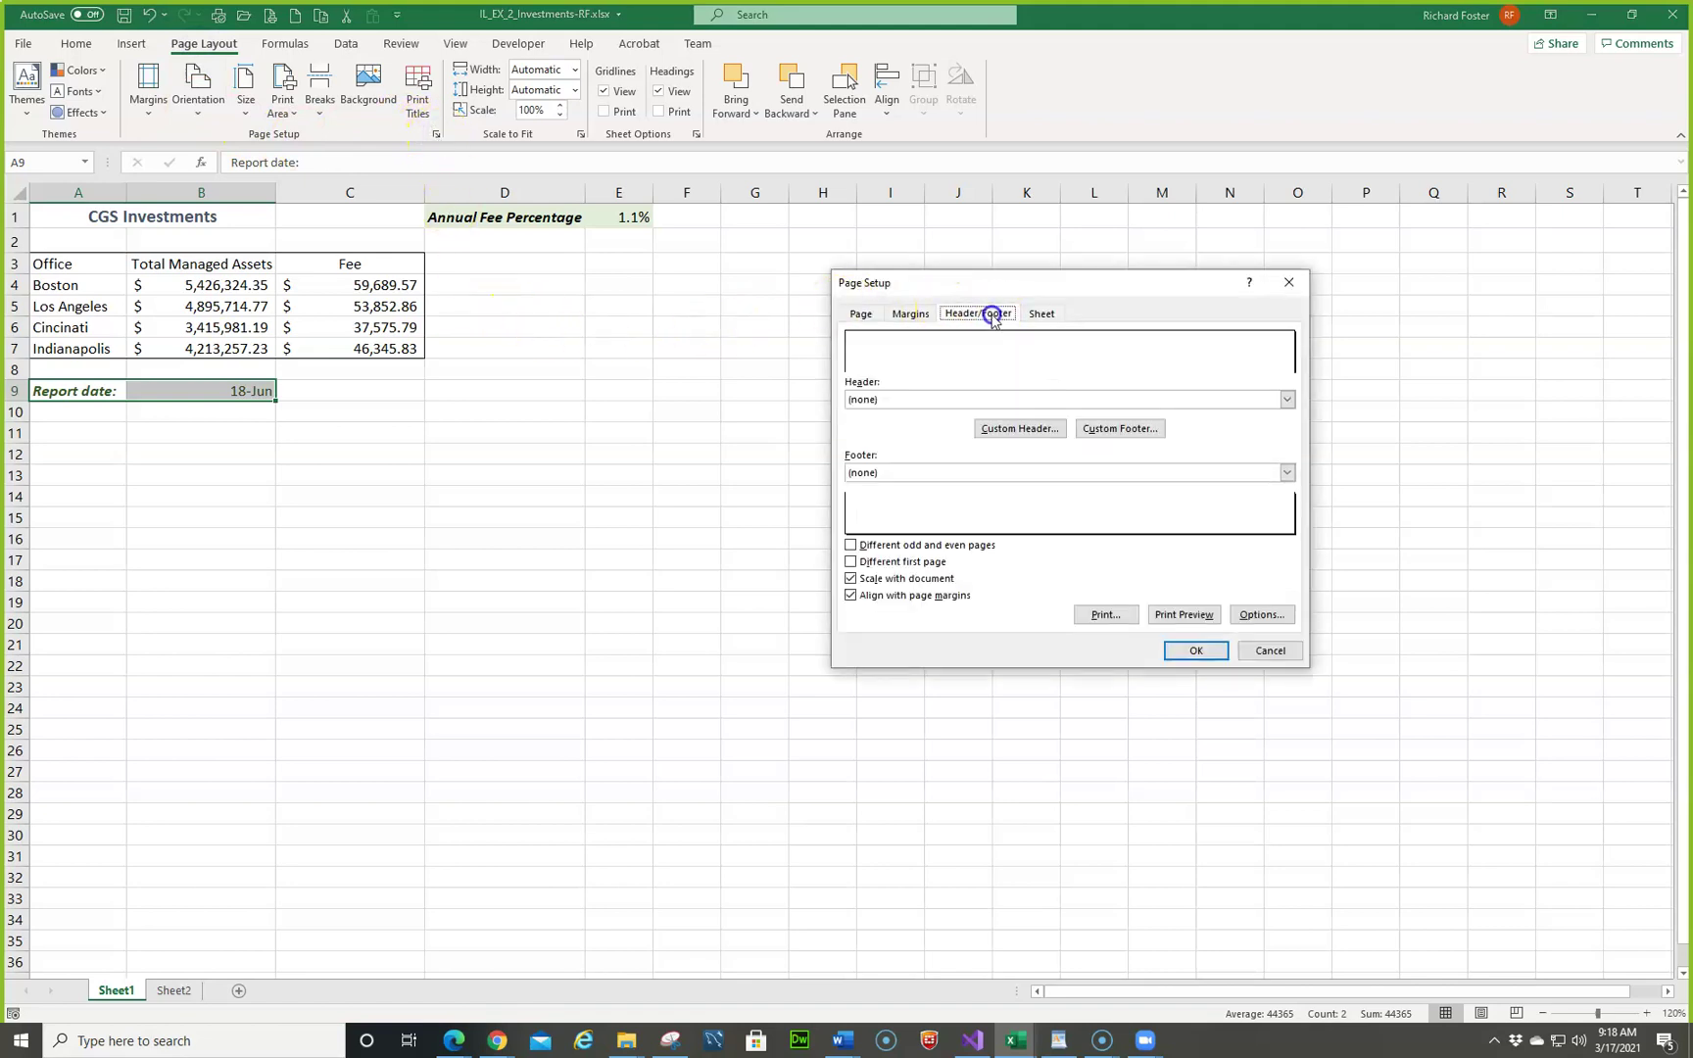
{"action": "left_click", "coordinate": [1017, 428]}
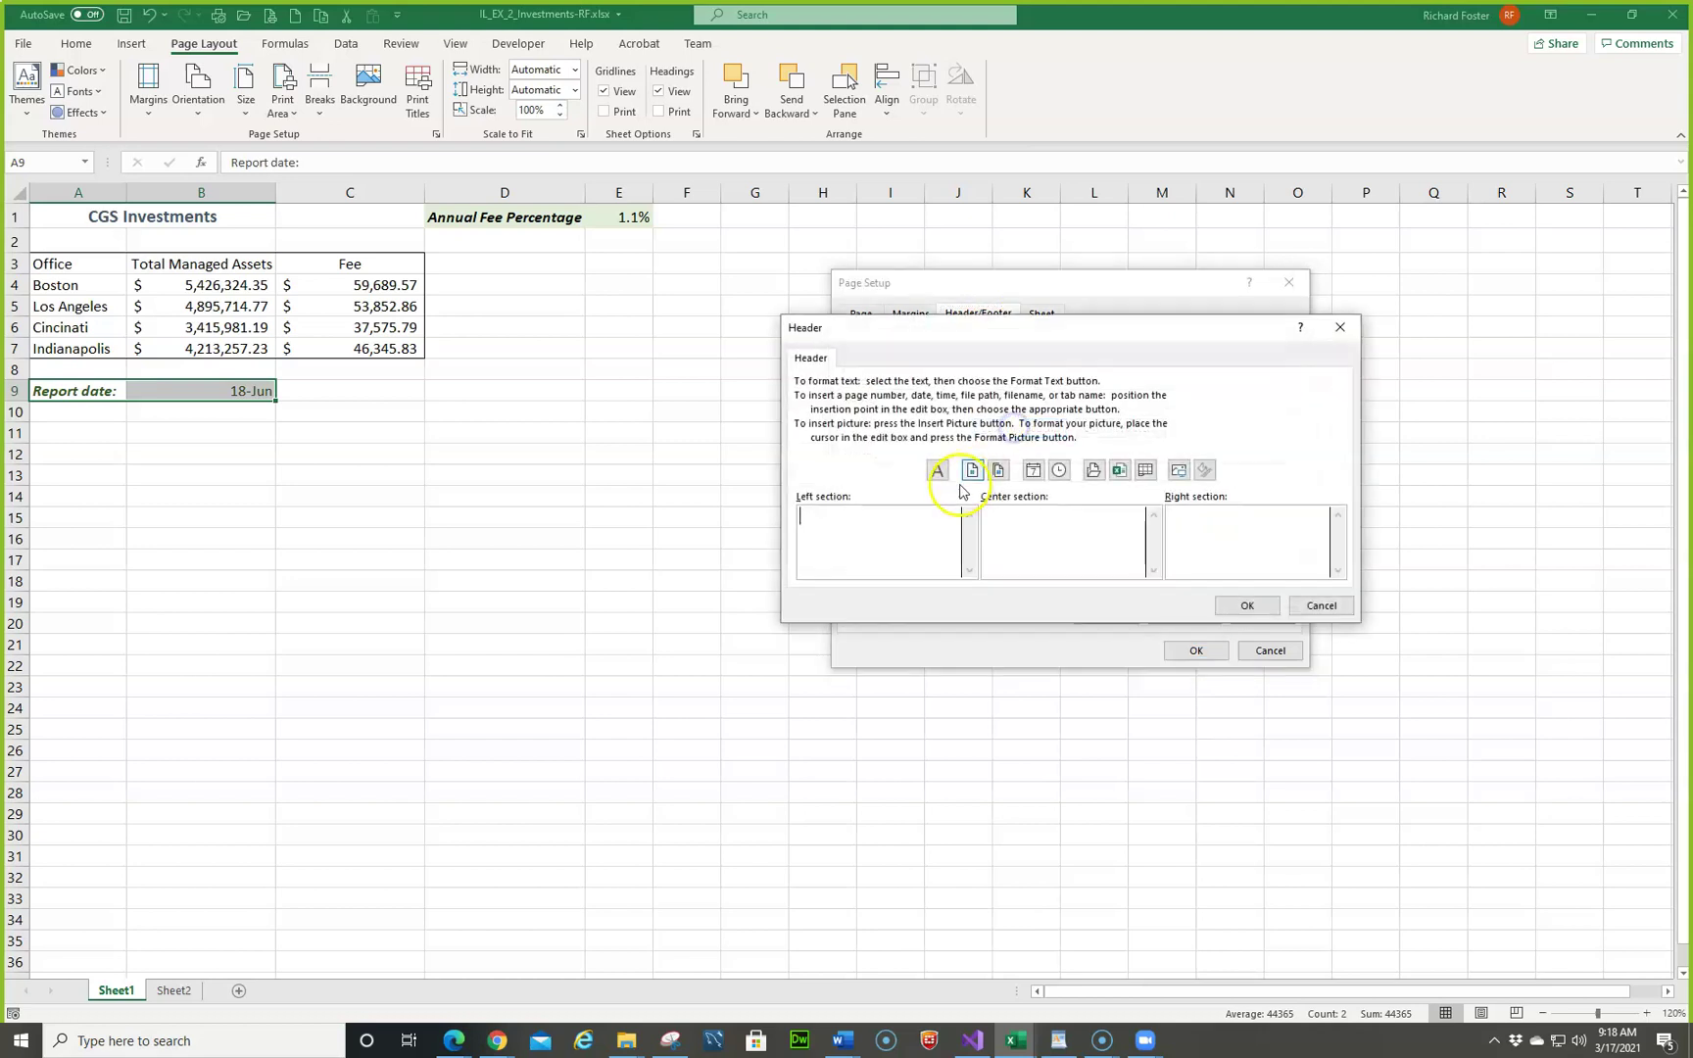
{"action": "left_click", "coordinate": [1006, 509]}
{"action": "left_click", "coordinate": [1143, 471]}
{"action": "left_click", "coordinate": [1241, 606]}
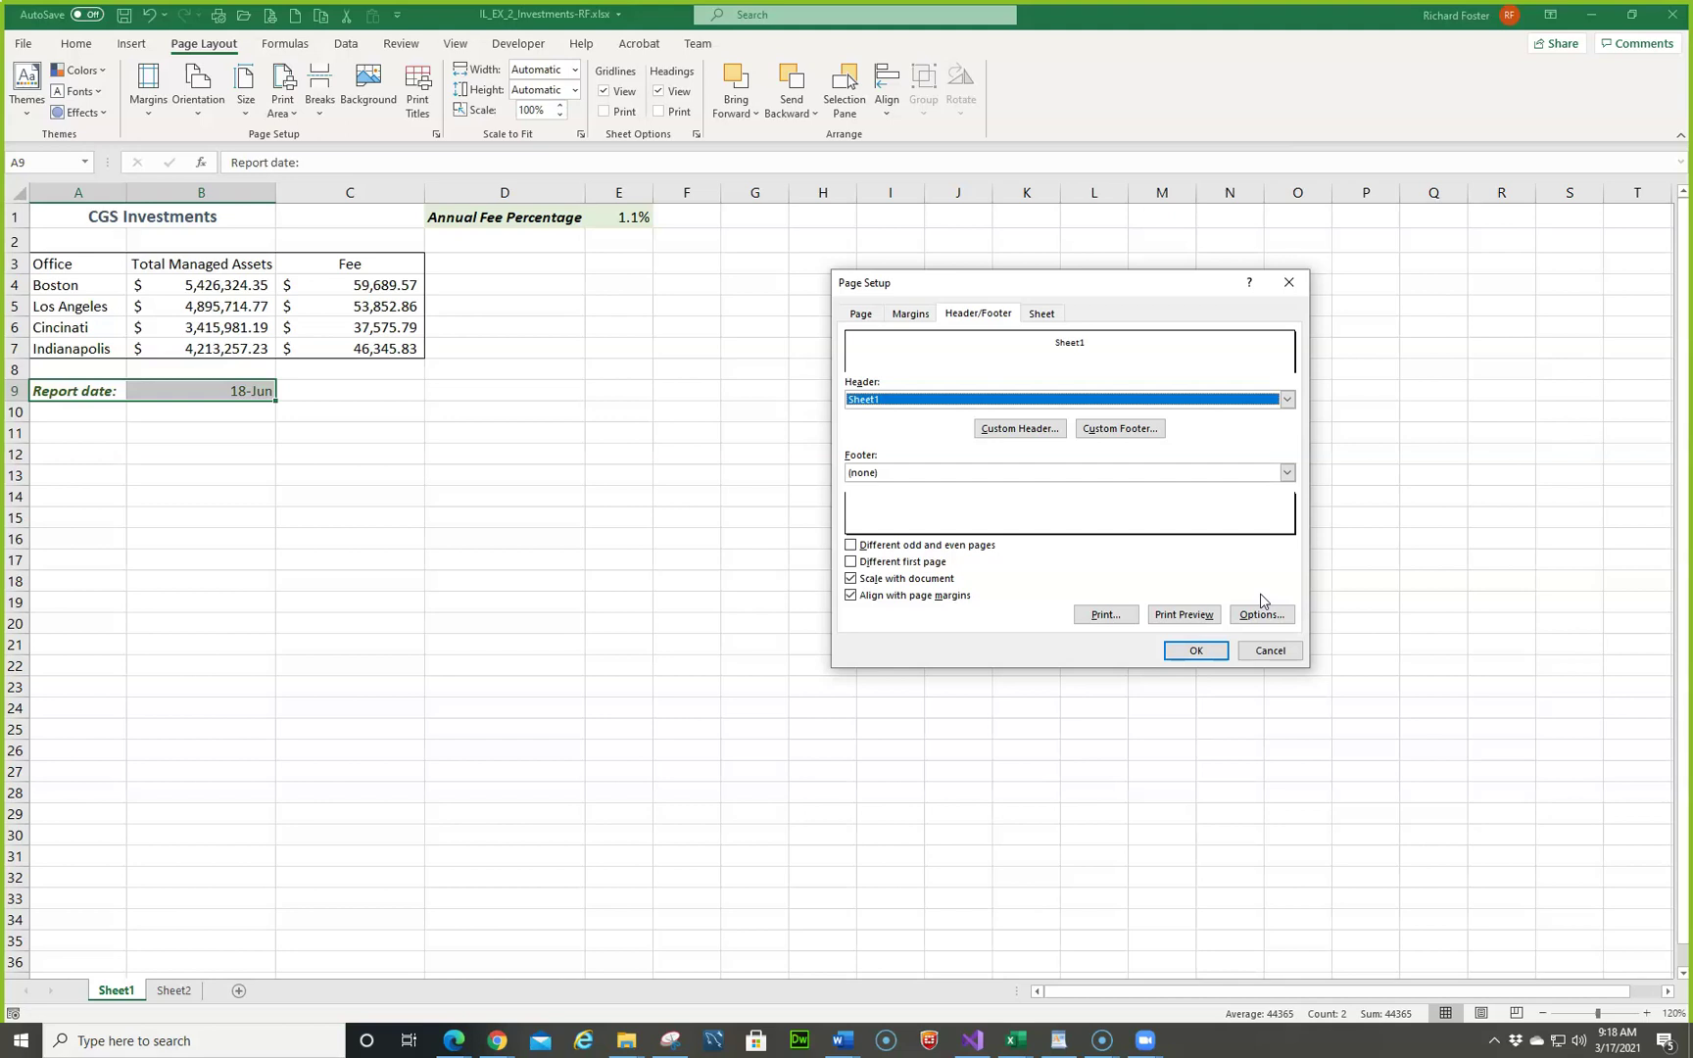
Step: Add the author's full name to the center section of a custom footer and apply the page setup
{"action": "left_click", "coordinate": [1120, 432]}
{"action": "left_click", "coordinate": [1024, 532]}
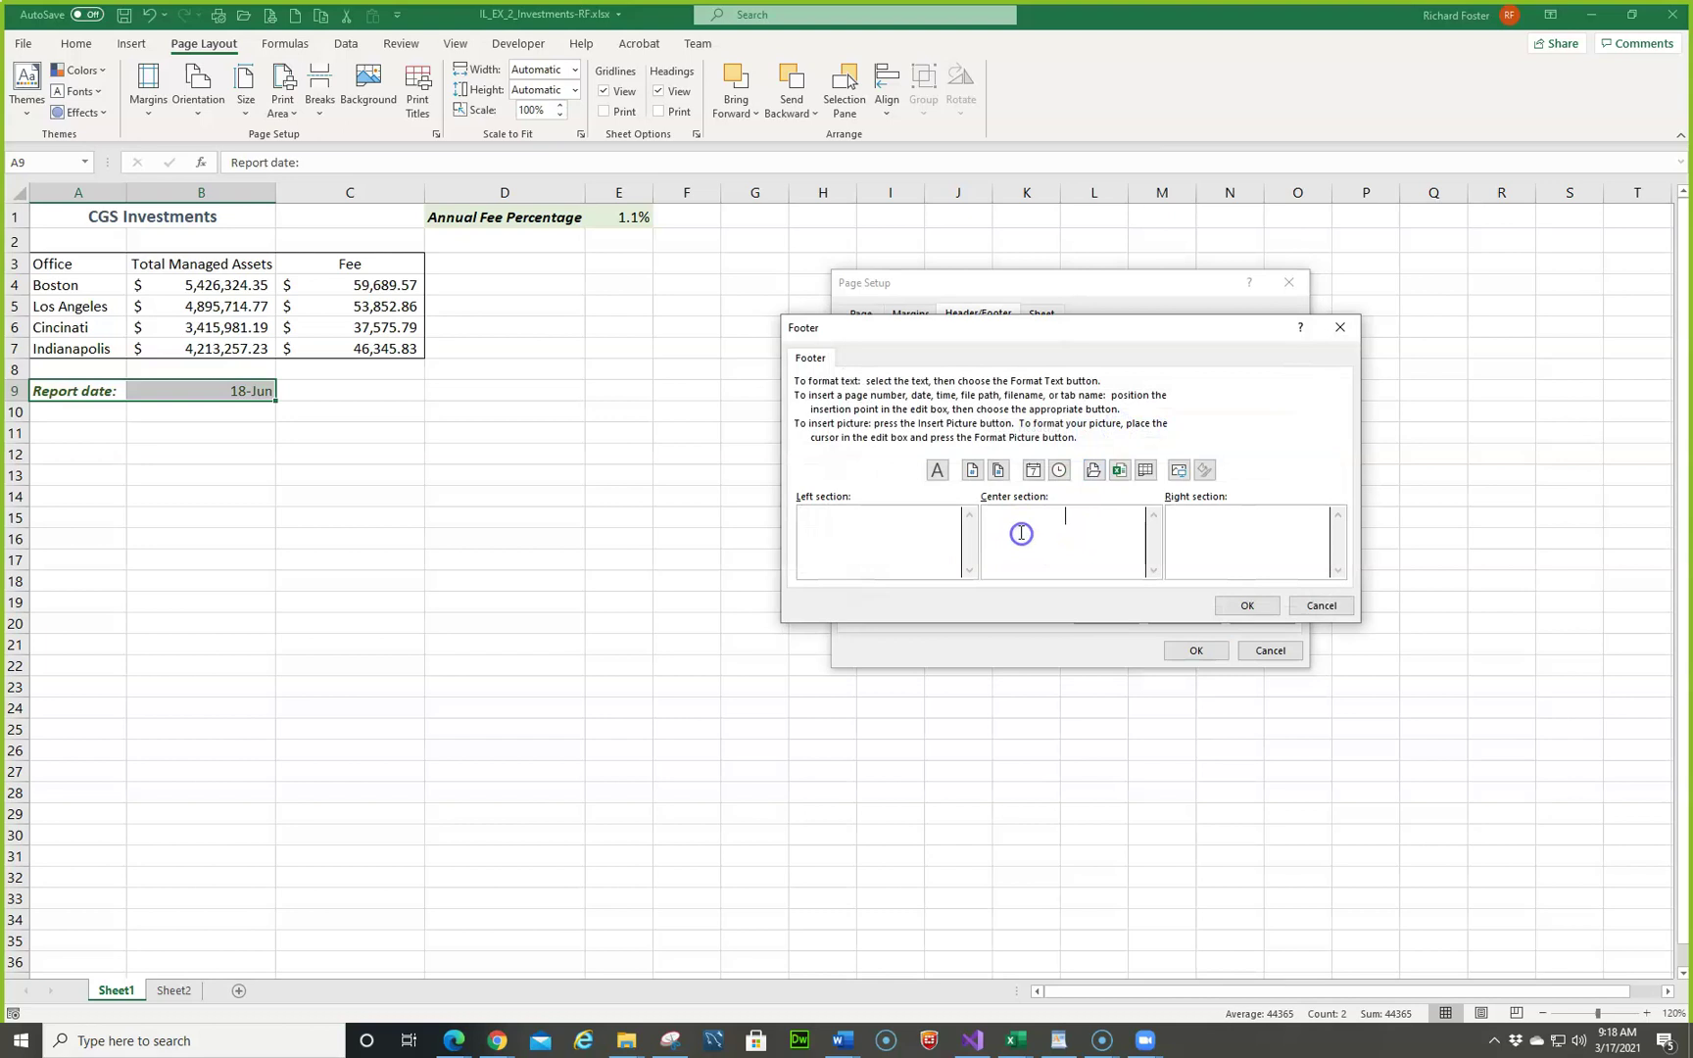
{"action": "type", "text": "Richard Foster"}
{"action": "left_click", "coordinate": [1242, 610]}
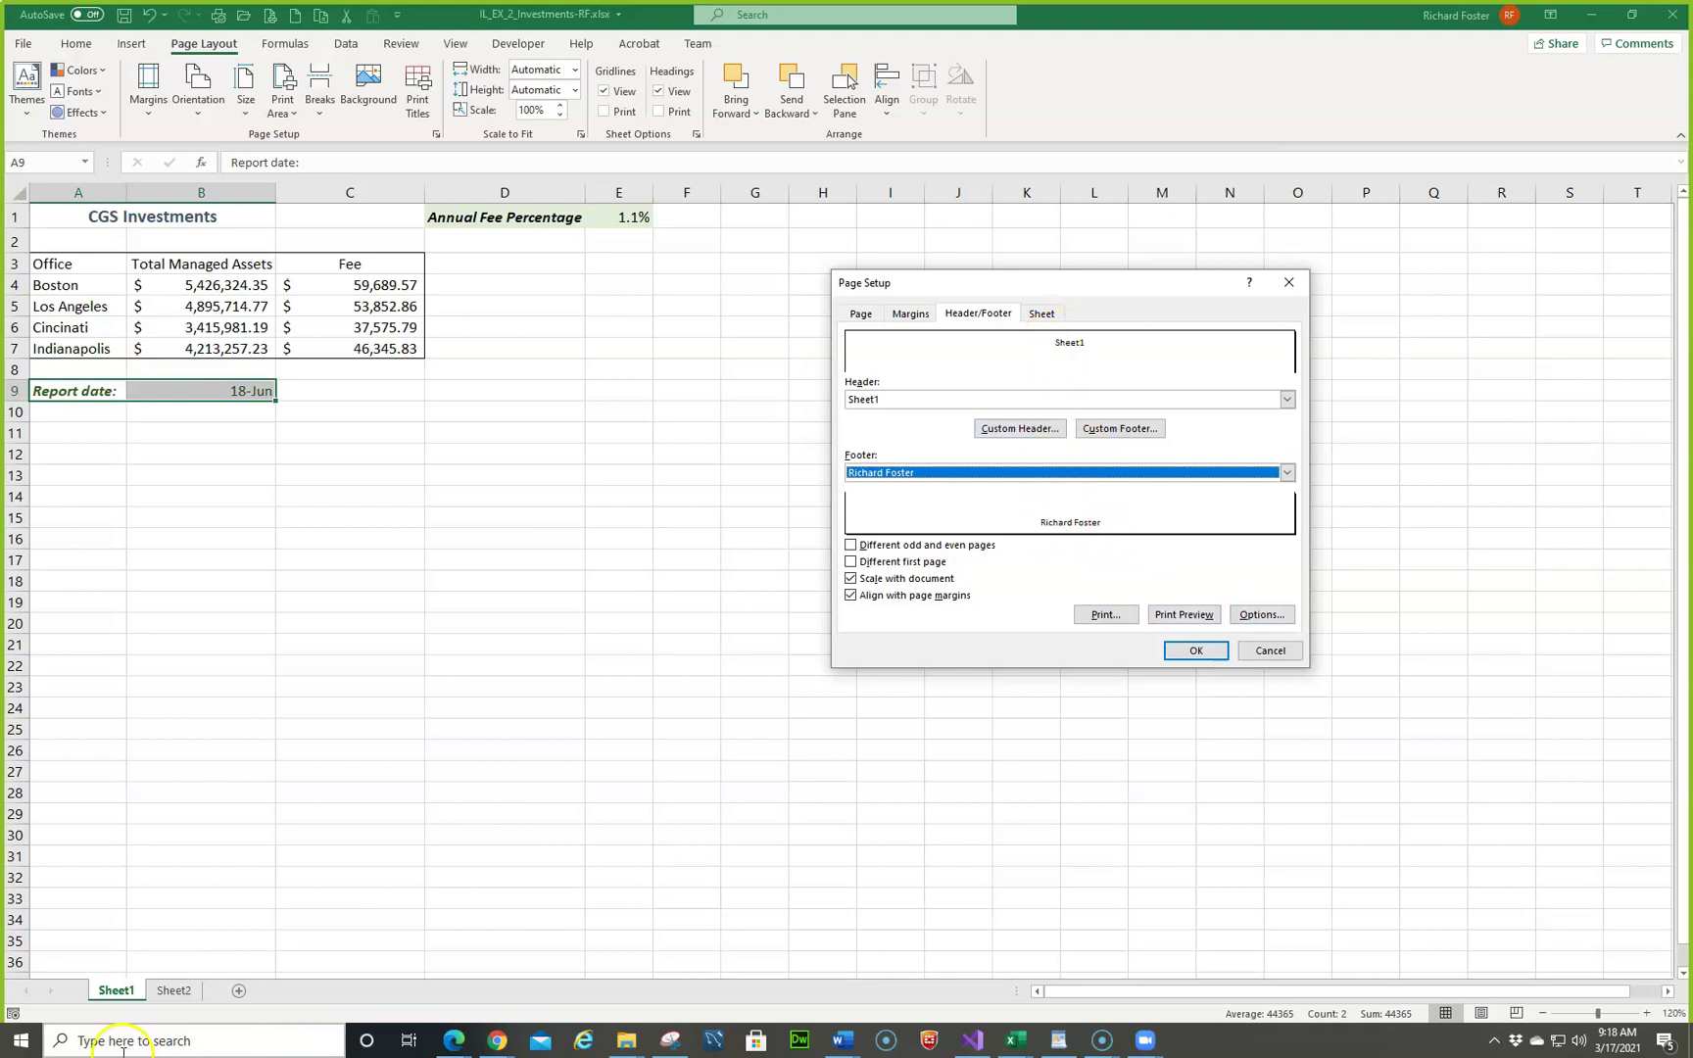
{"action": "left_click", "coordinate": [1187, 648]}
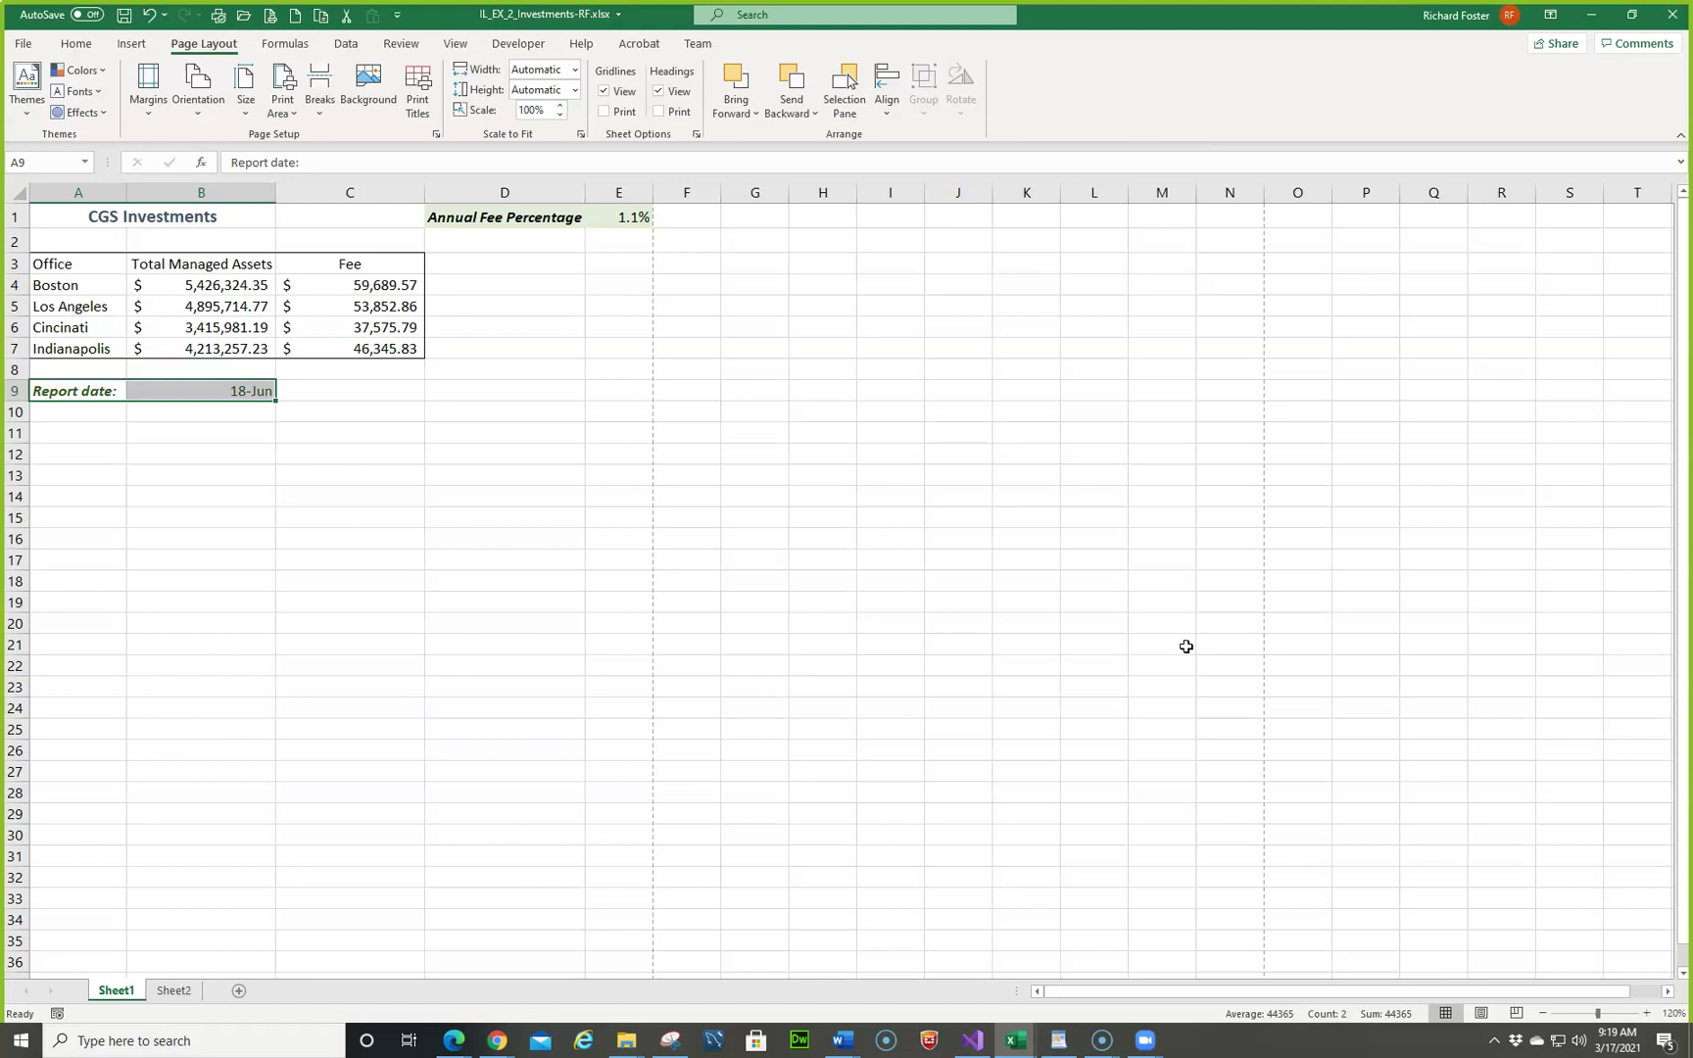
Step: Save the workbook and highlight fees in C4:C7 greater than 50000 with Green Fill with Dark Green Text
{"action": "key", "text": "ctrl+s"}
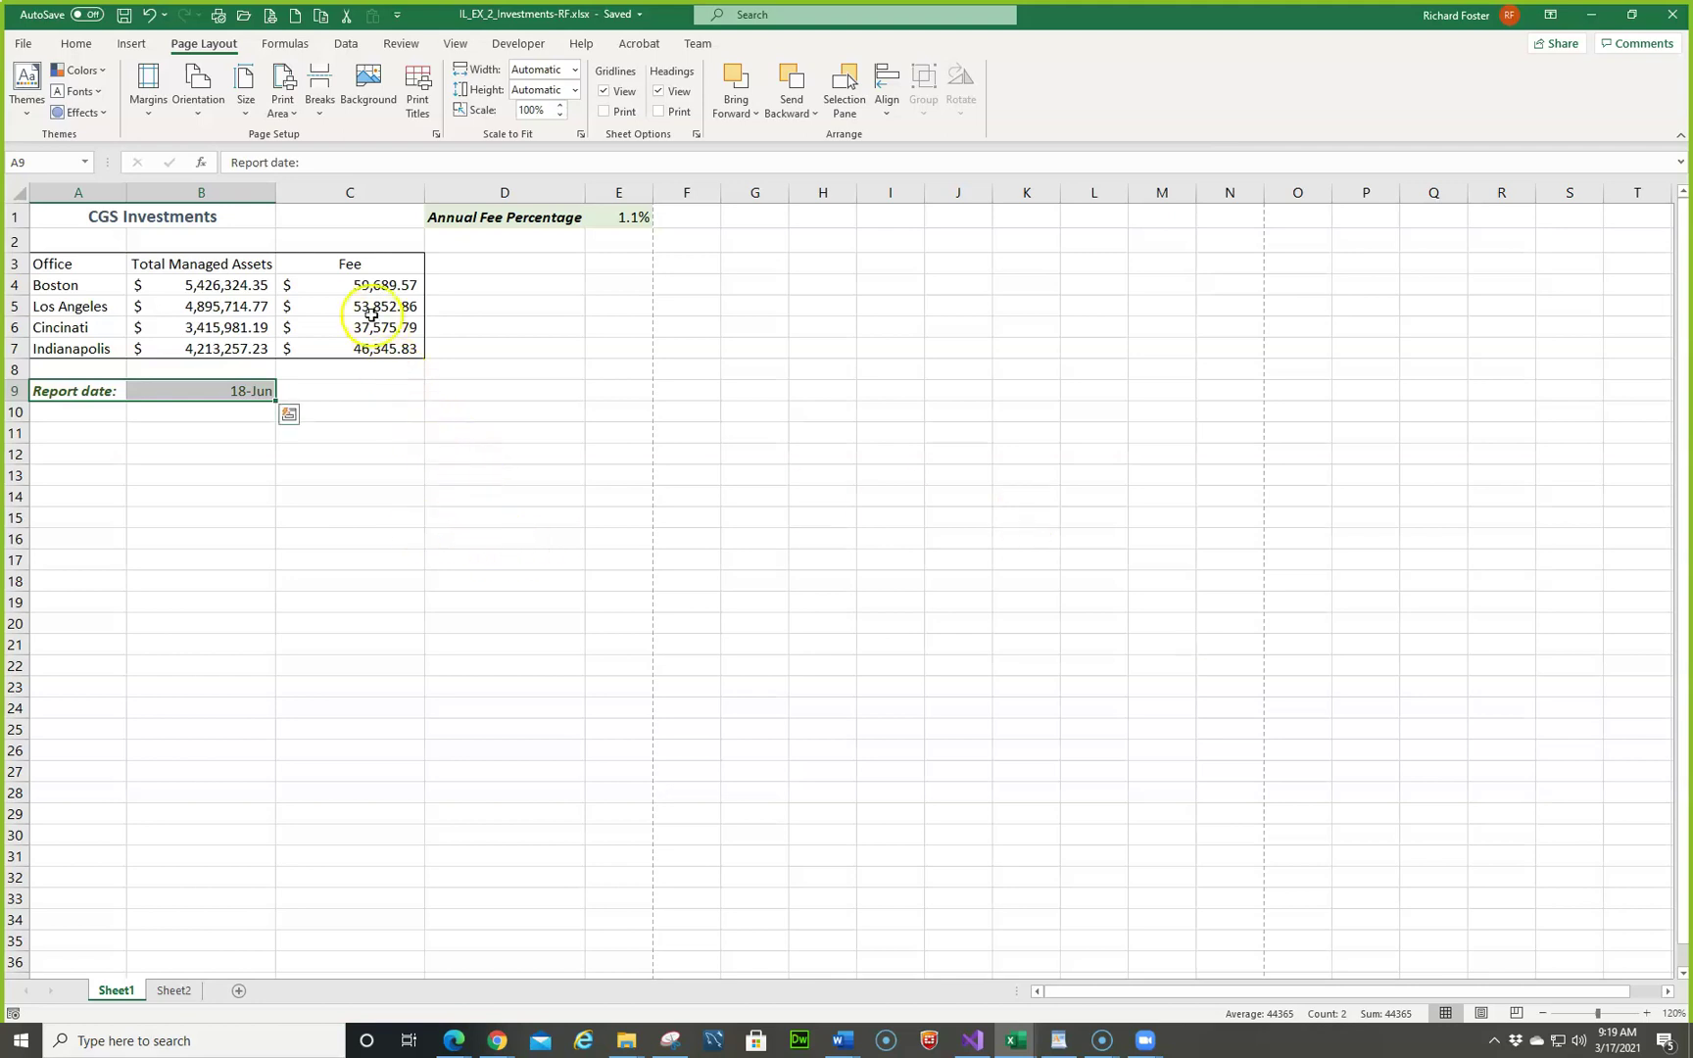
{"action": "left_click_drag", "start_coordinate": [368, 286], "coordinate": [392, 348]}
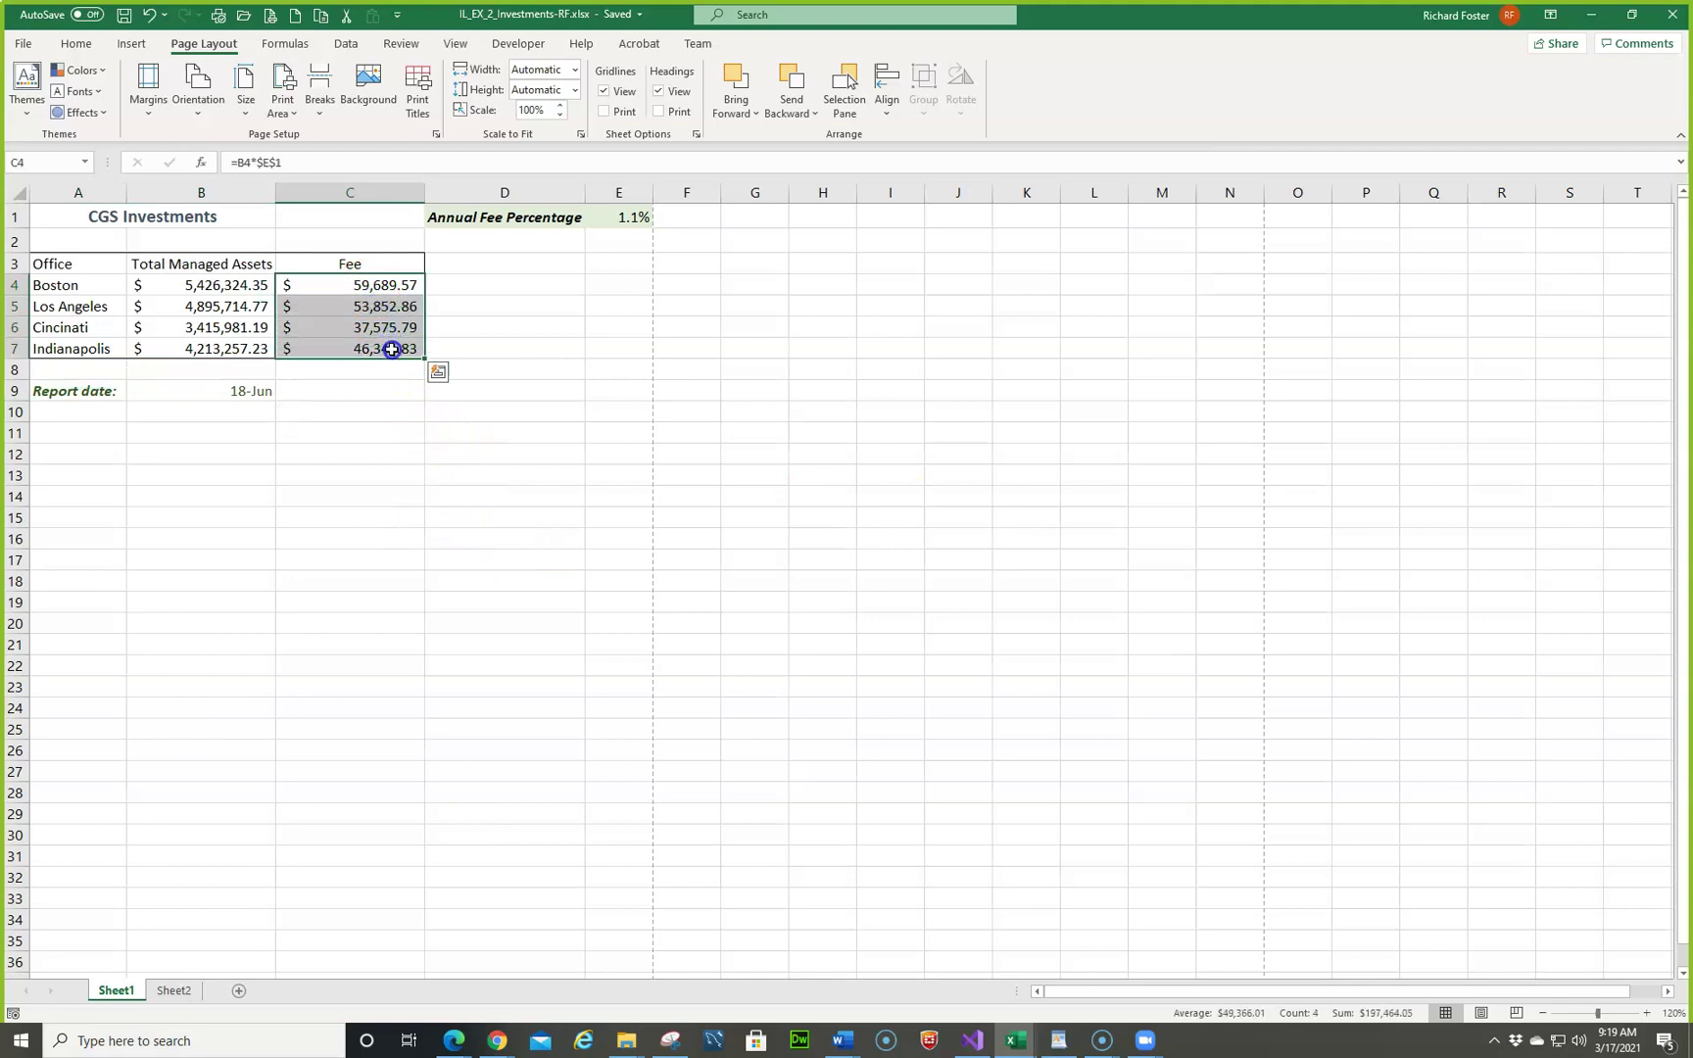
{"action": "left_click", "coordinate": [75, 43]}
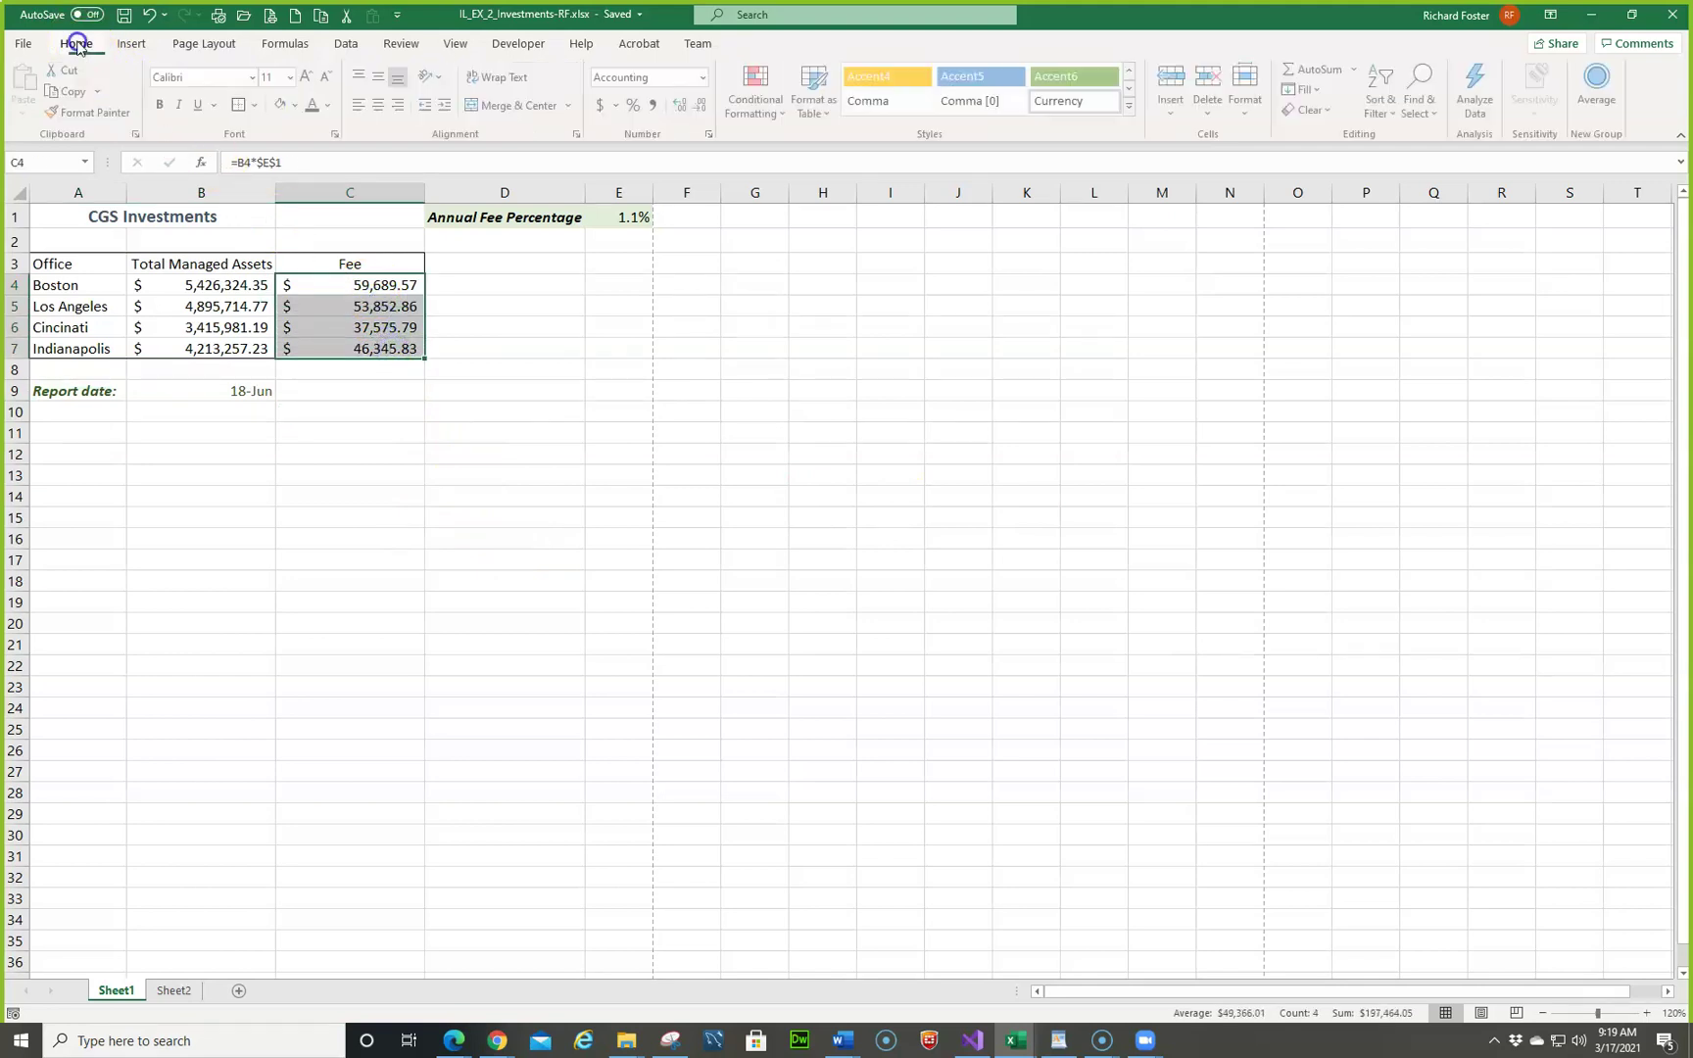
{"action": "left_click", "coordinate": [785, 118]}
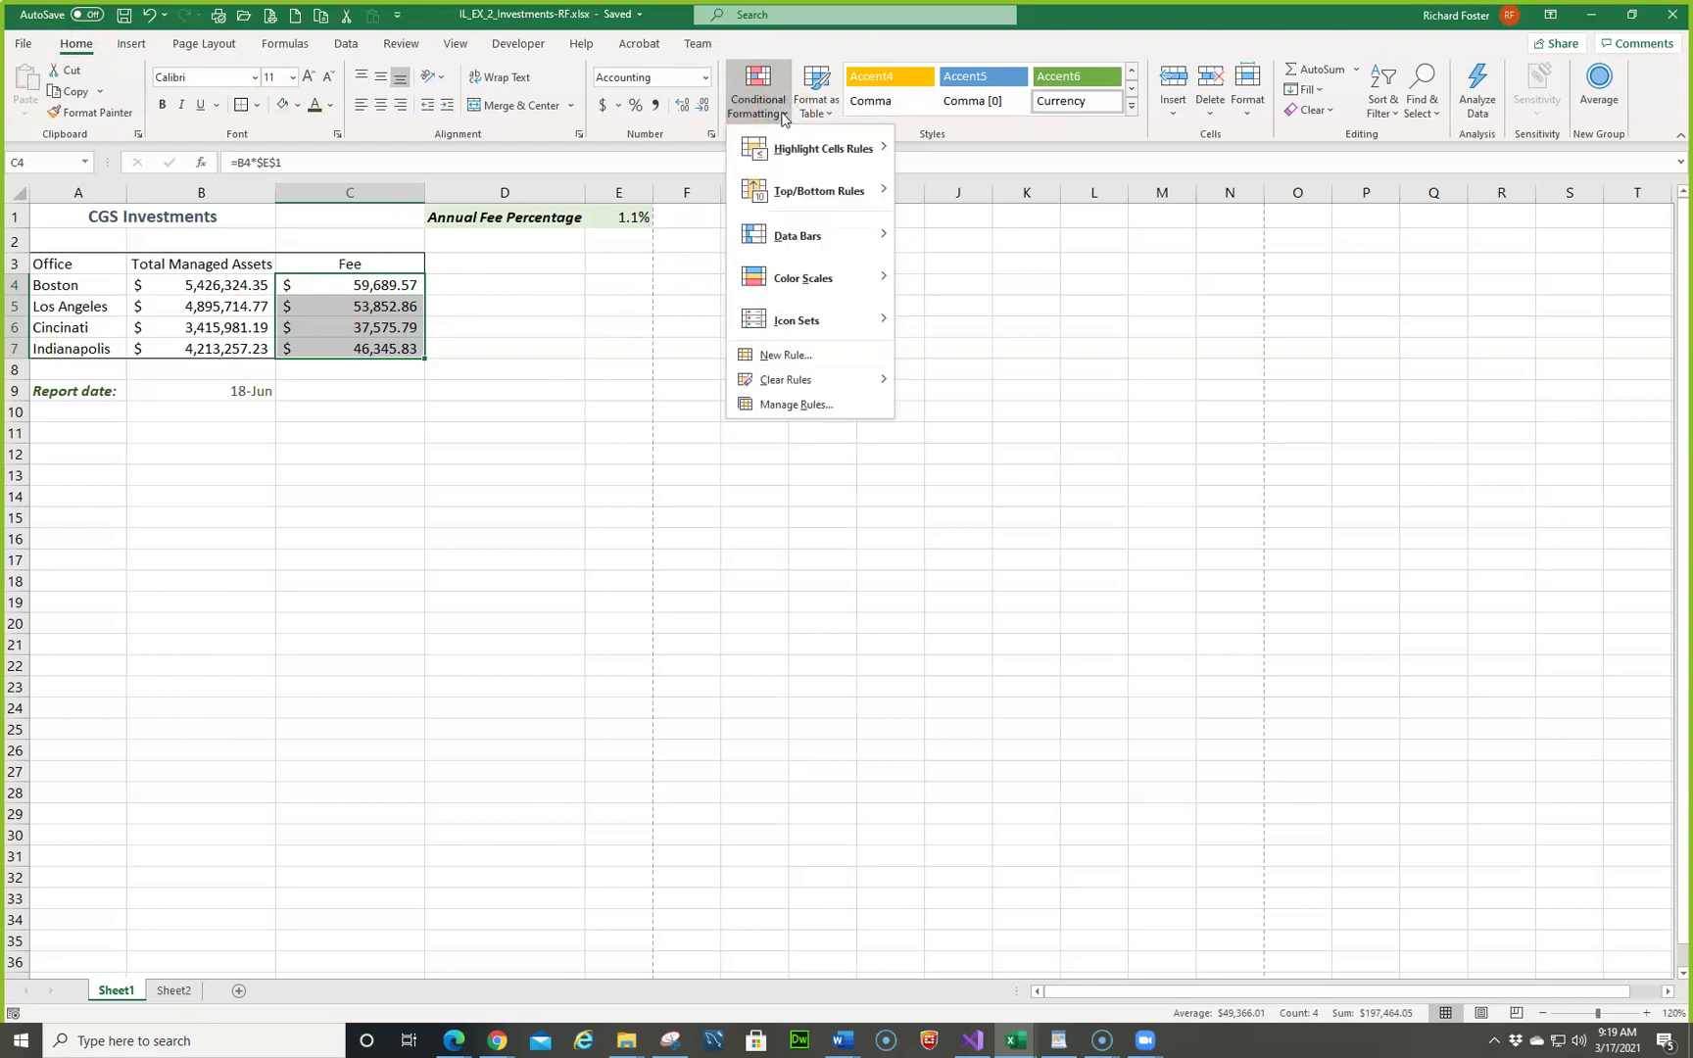
{"action": "mouse_move", "coordinate": [790, 152]}
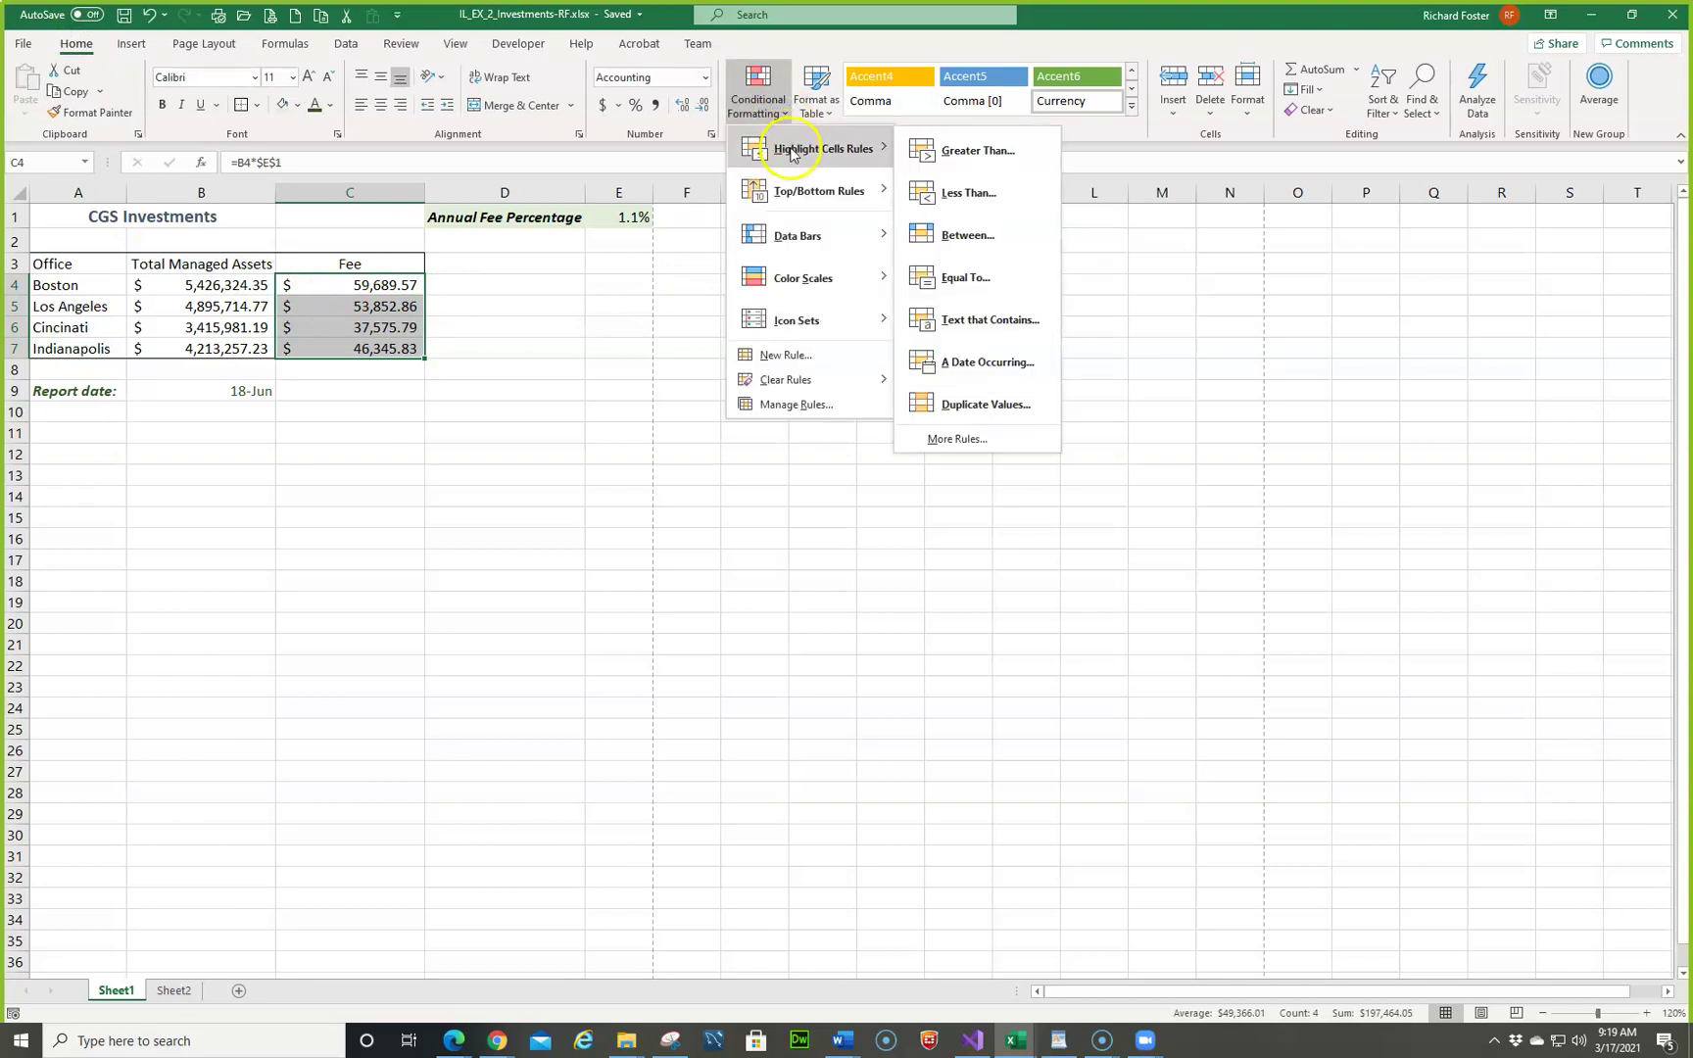
{"action": "left_click", "coordinate": [965, 150]}
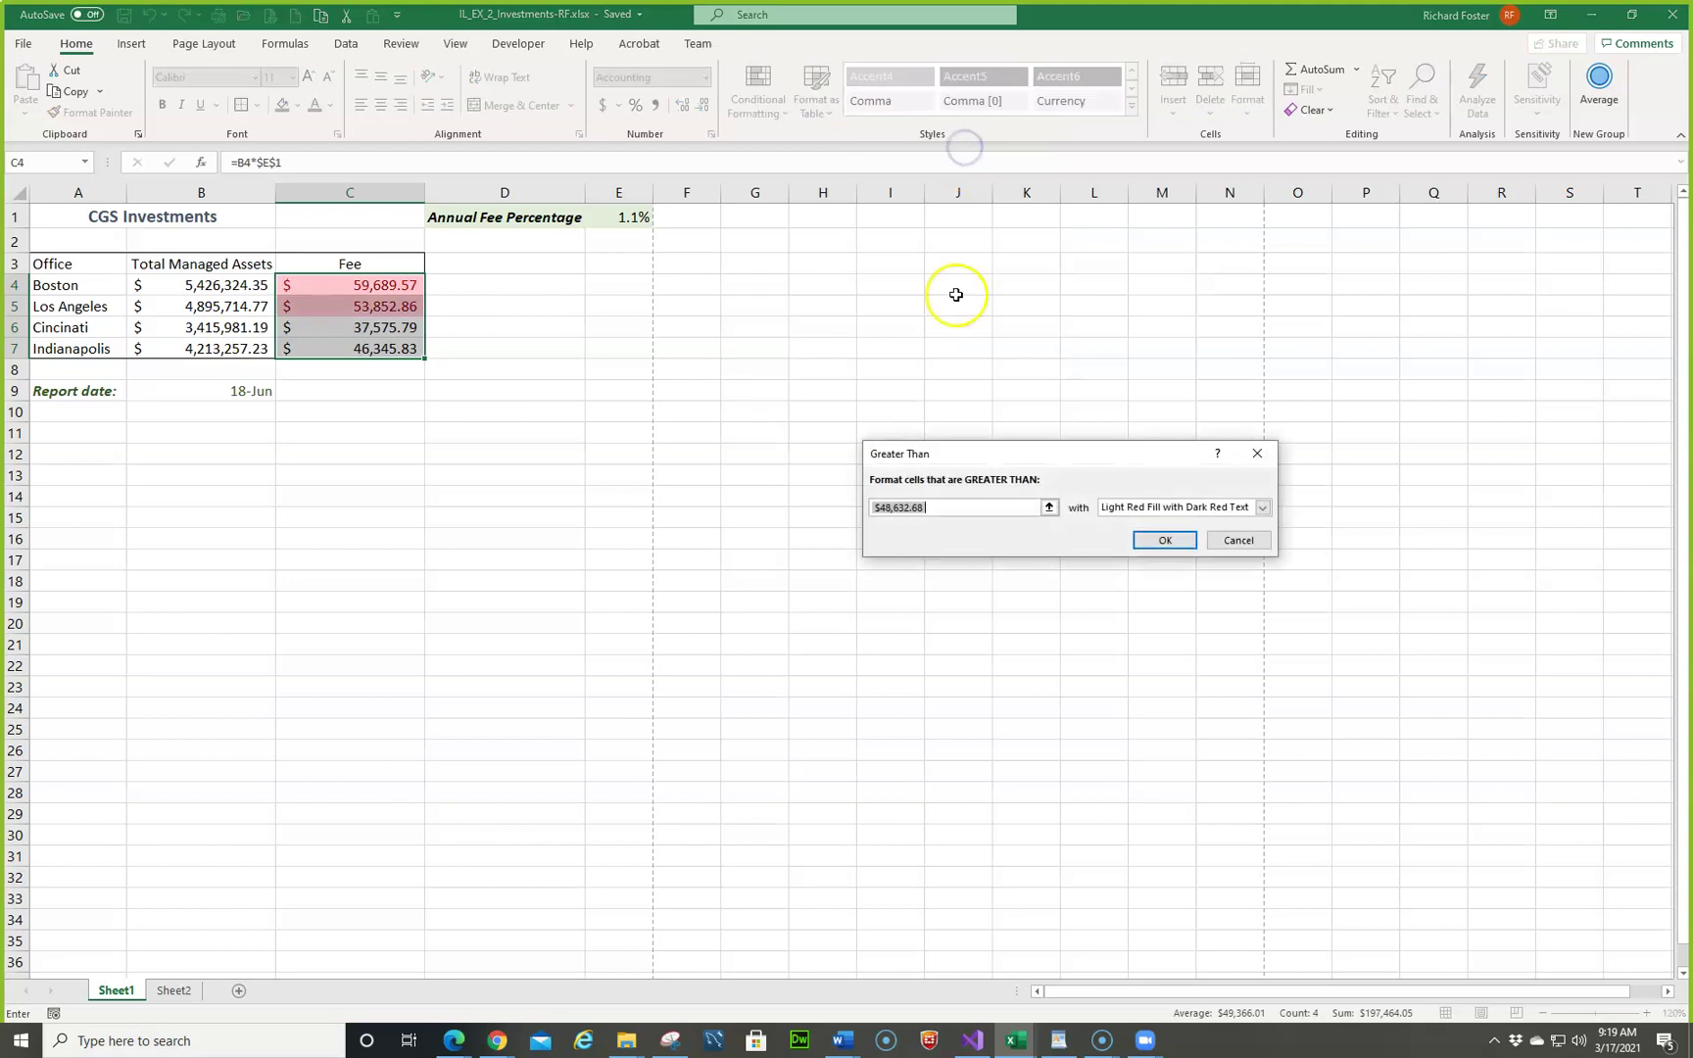
{"action": "type", "text": "50000"}
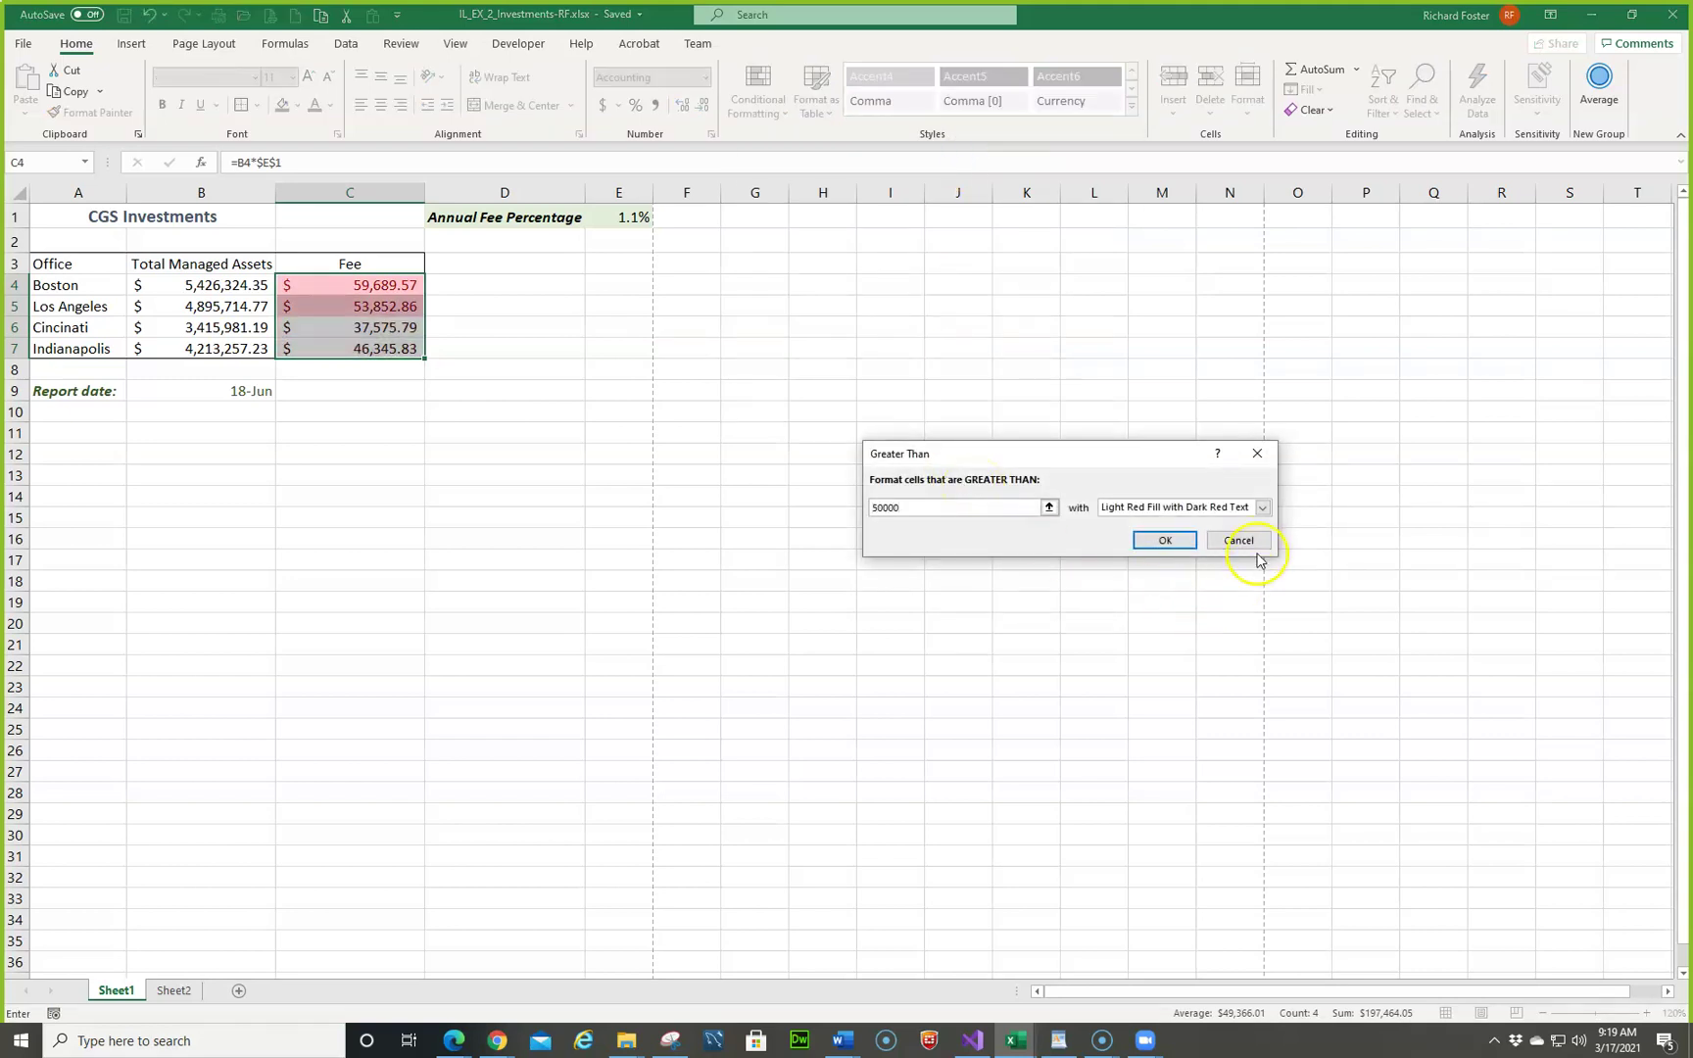
{"action": "left_click", "coordinate": [1262, 508]}
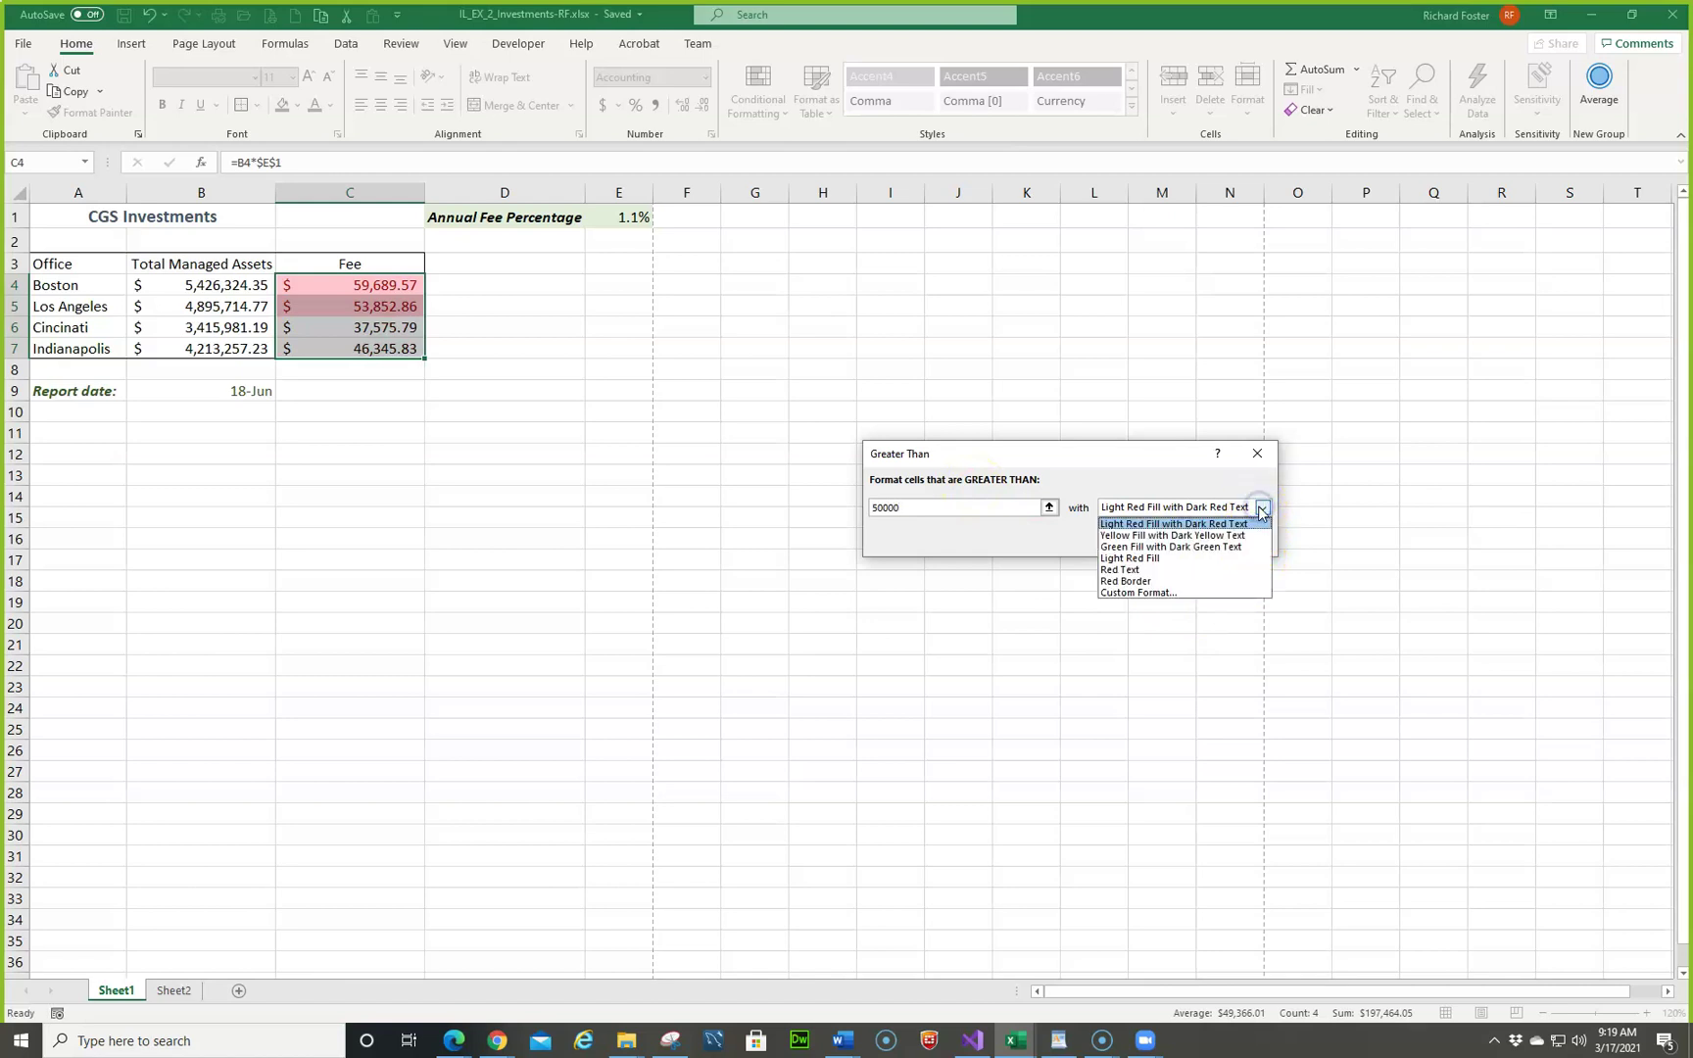
{"action": "left_click", "coordinate": [1224, 548]}
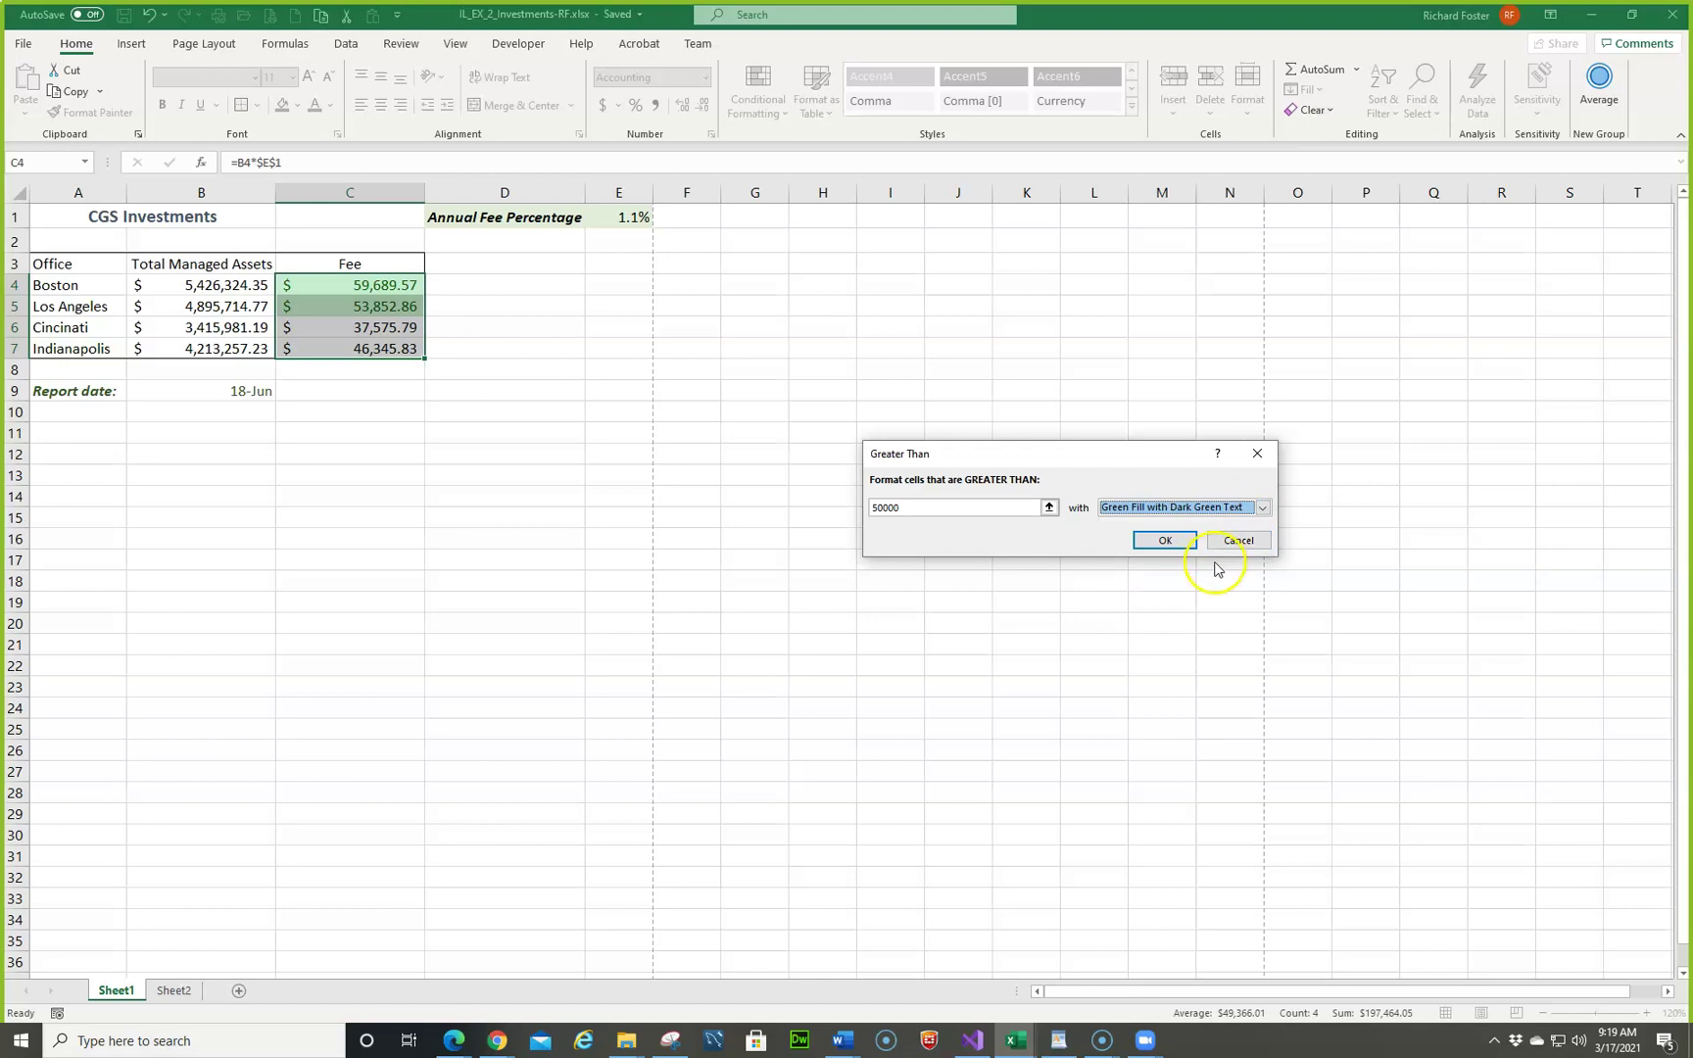
{"action": "left_click", "coordinate": [1170, 541]}
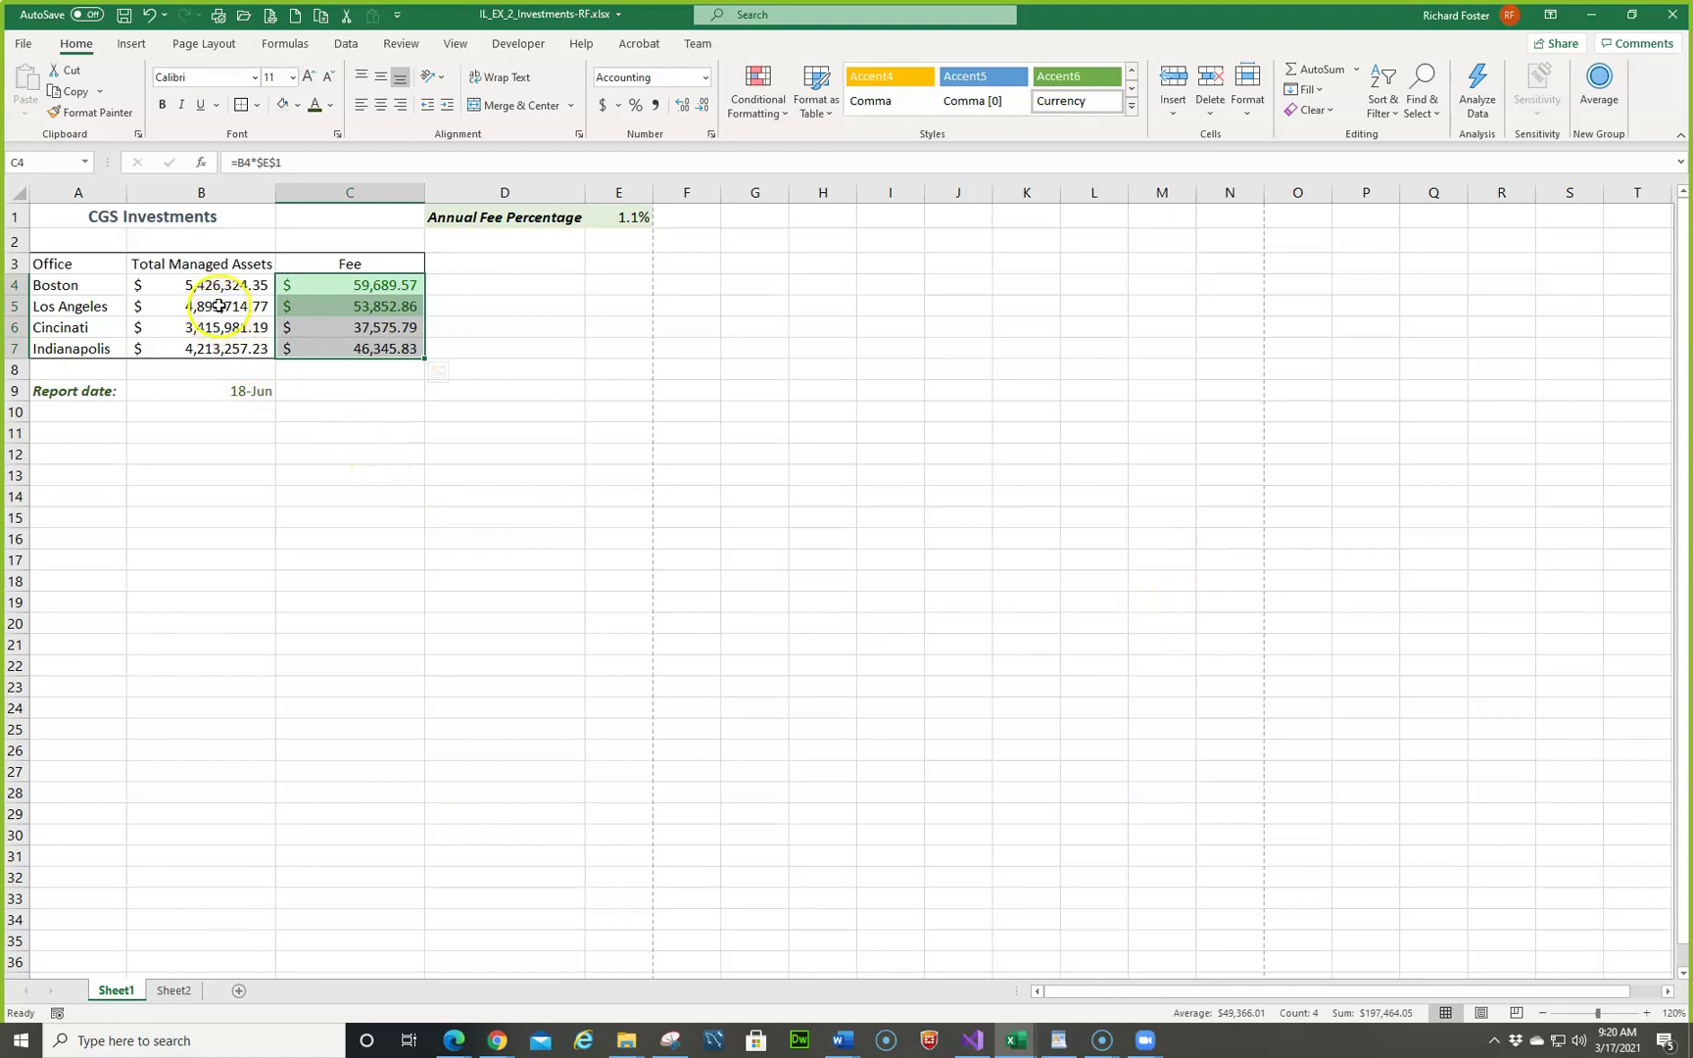
Step: Apply green gradient fill data bars to the Total Managed Assets values in B4:B7
{"action": "left_click_drag", "start_coordinate": [217, 282], "coordinate": [219, 347]}
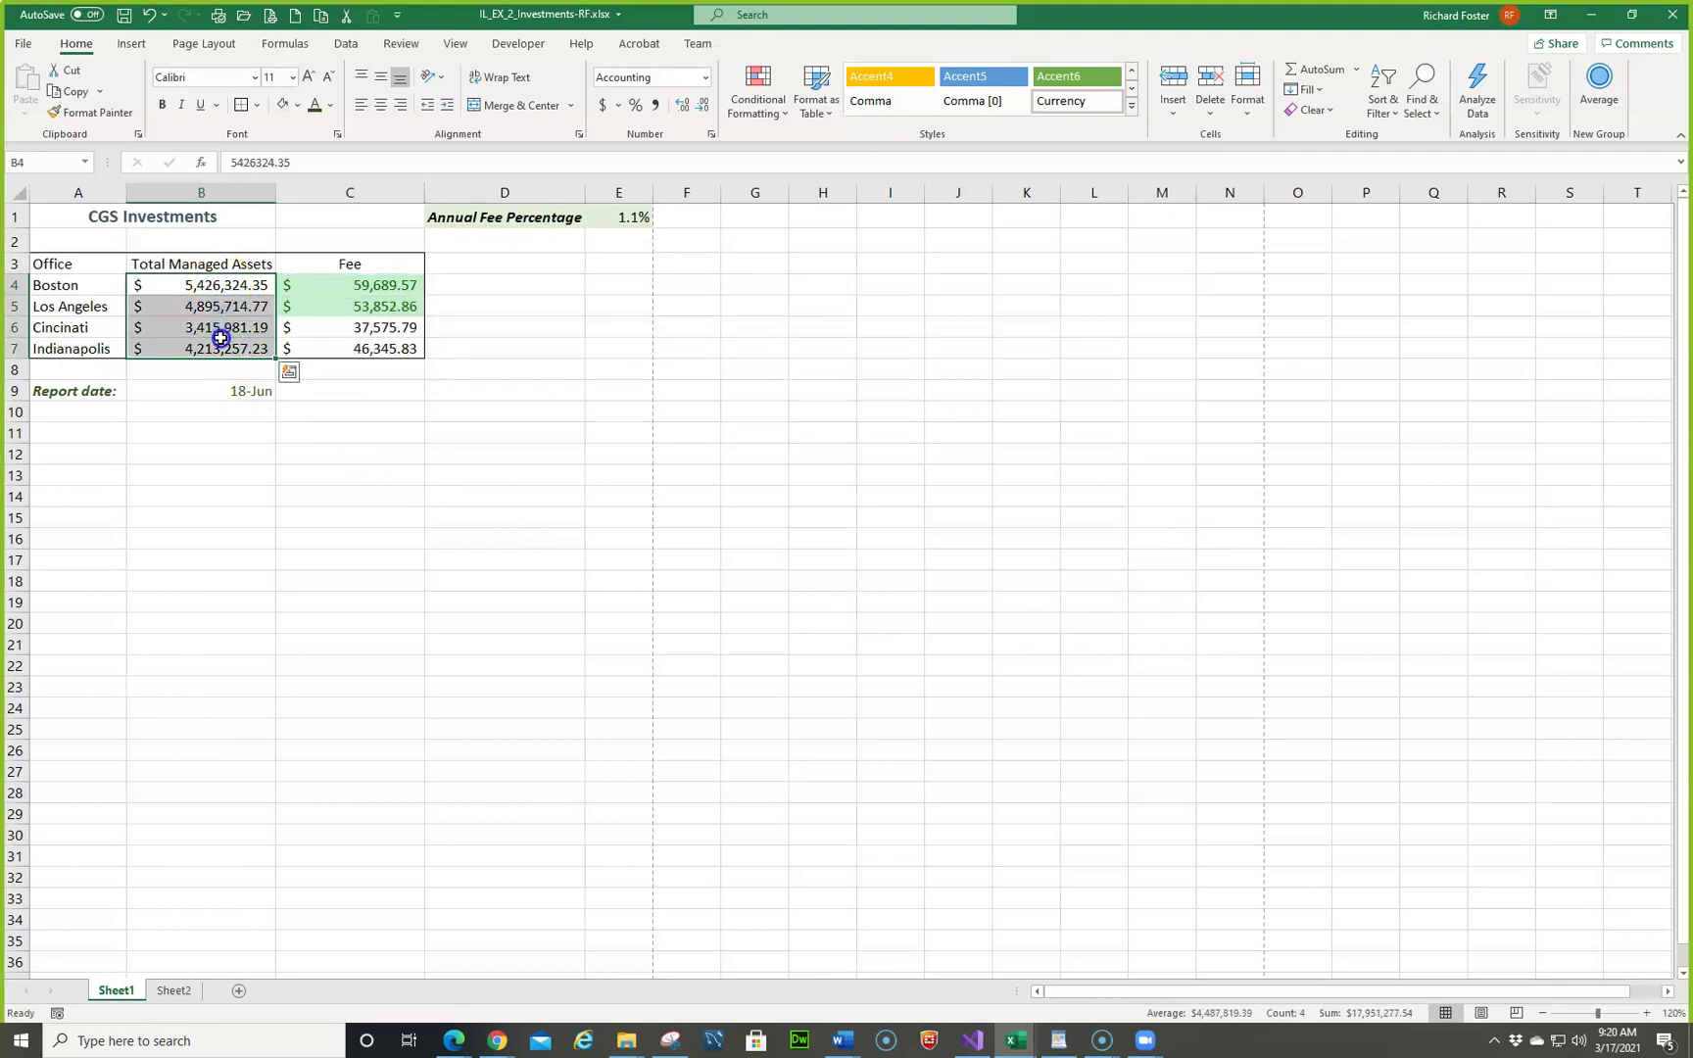
{"action": "left_click", "coordinate": [785, 111]}
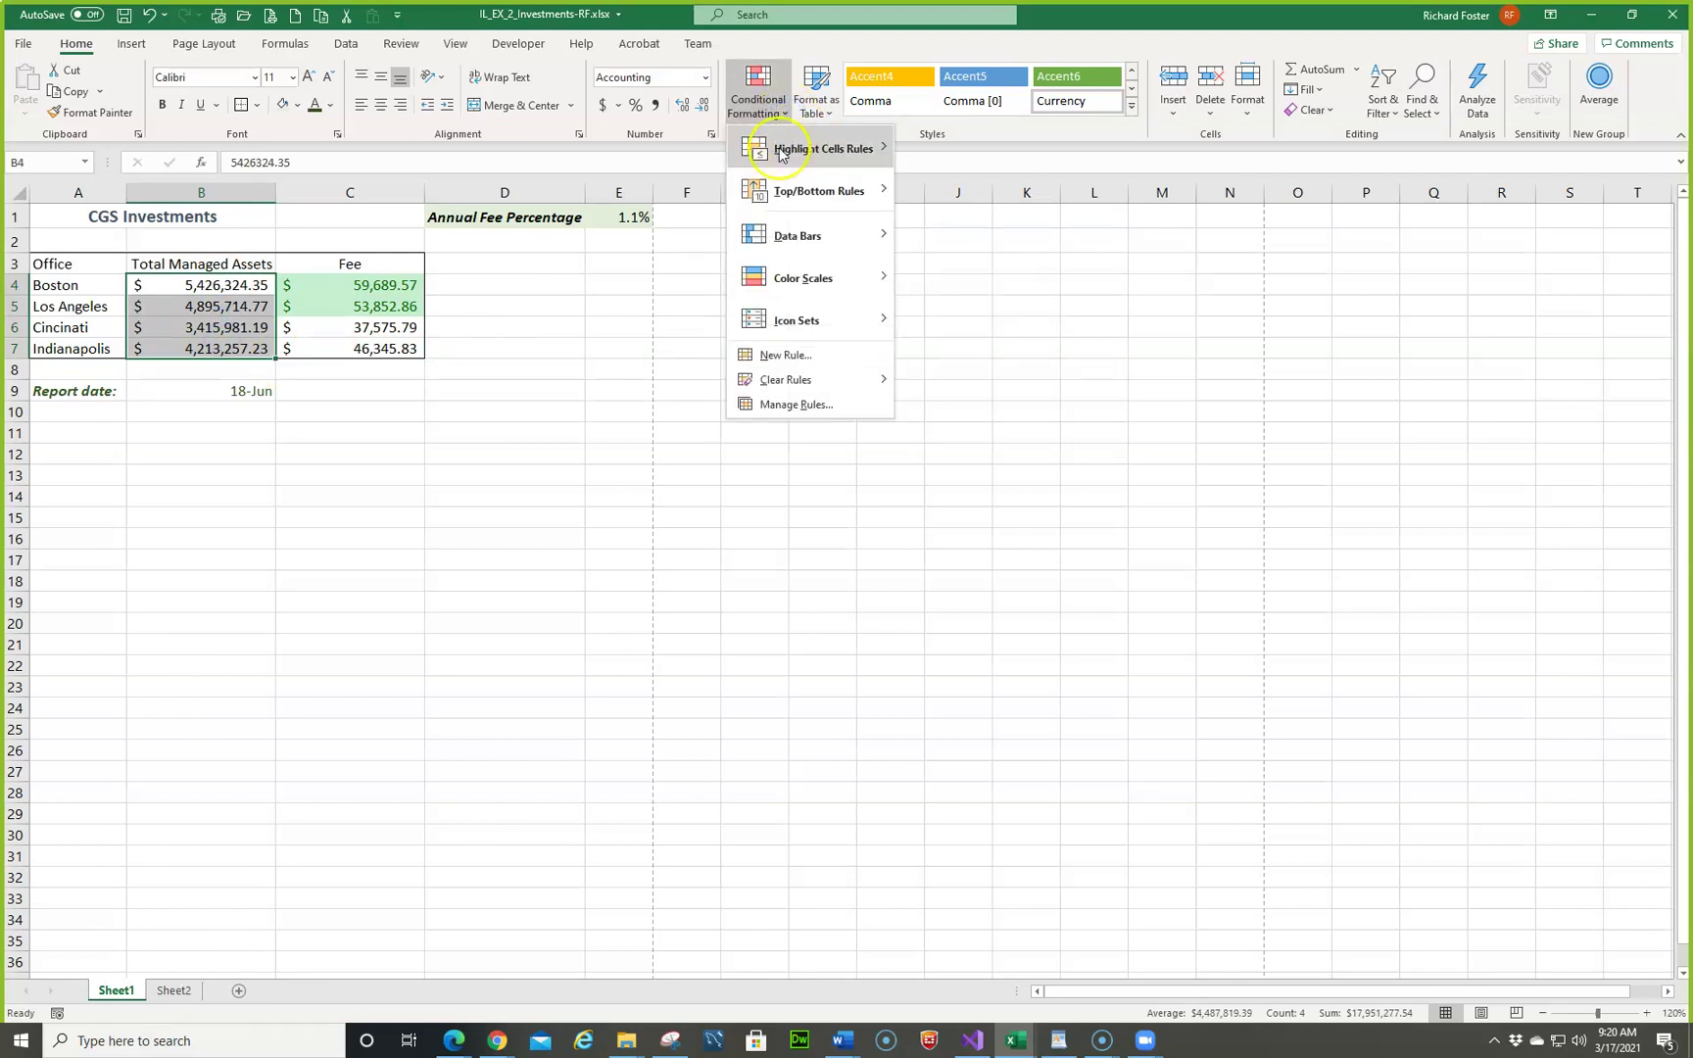
{"action": "mouse_move", "coordinate": [787, 241]}
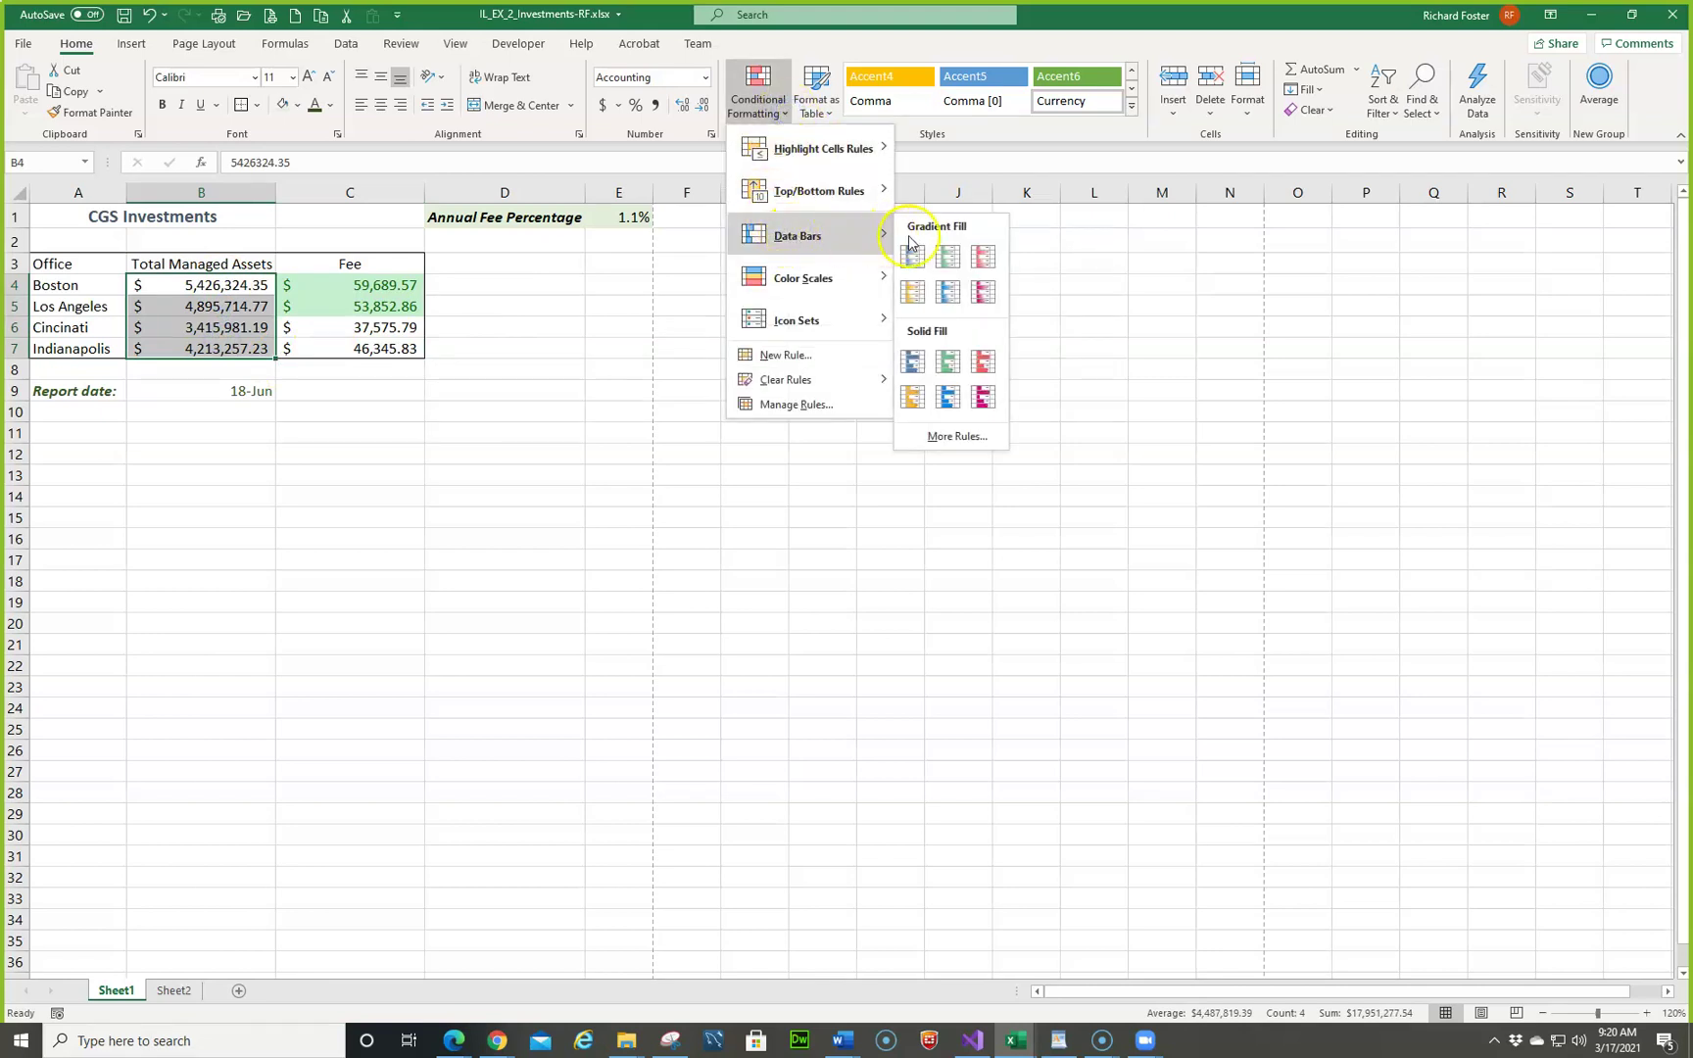
{"action": "left_click", "coordinate": [949, 262]}
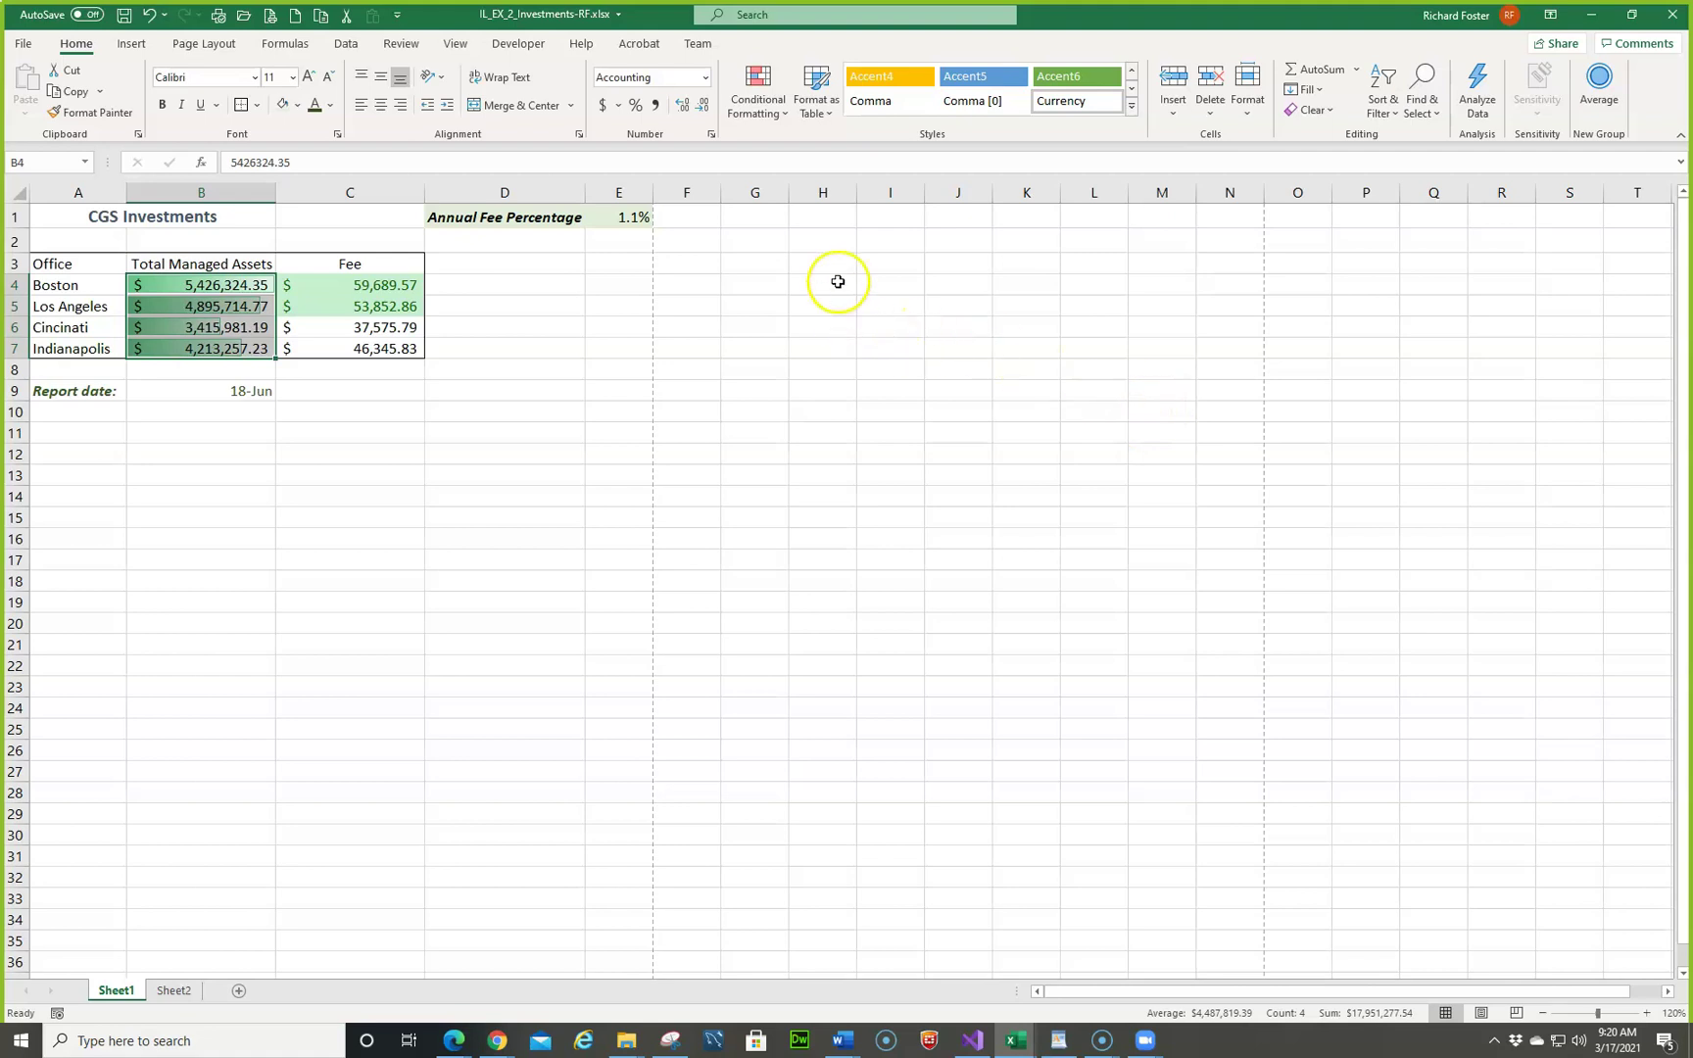
Step: Examine the settings of the data bar rule for B4:B7 in the Conditional Formatting Rules Manager without changing them
{"action": "left_click", "coordinate": [787, 115]}
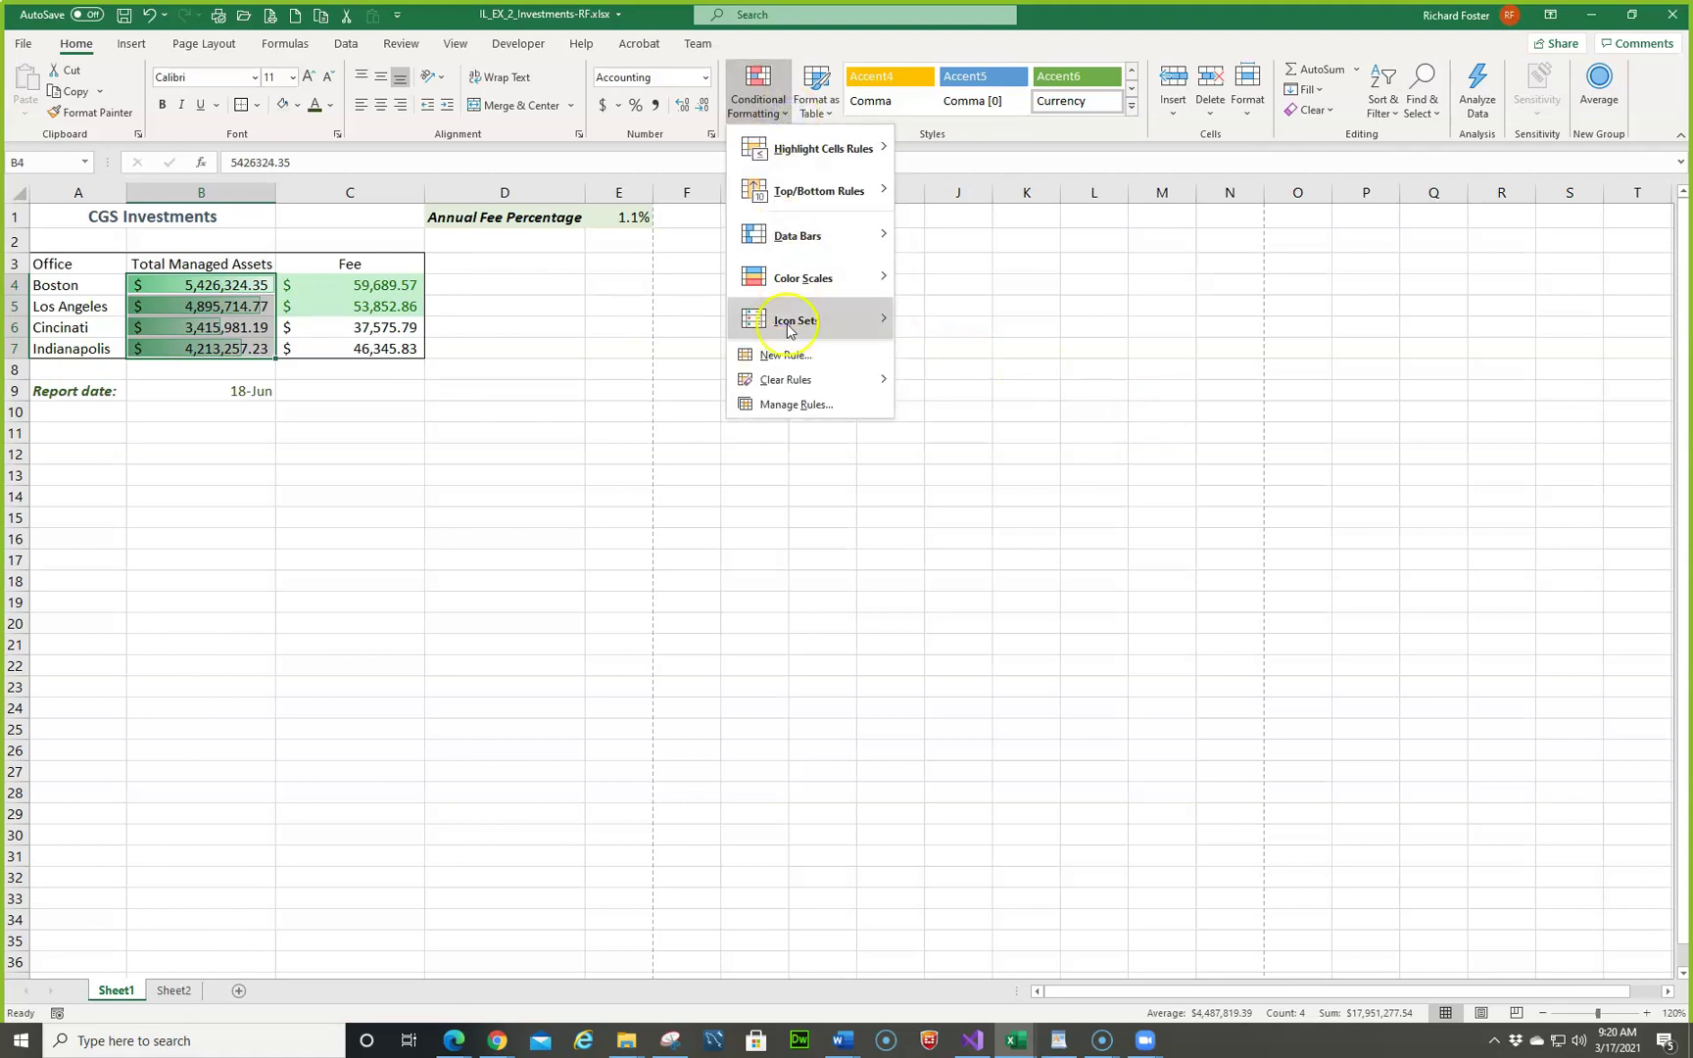
{"action": "left_click", "coordinate": [800, 404]}
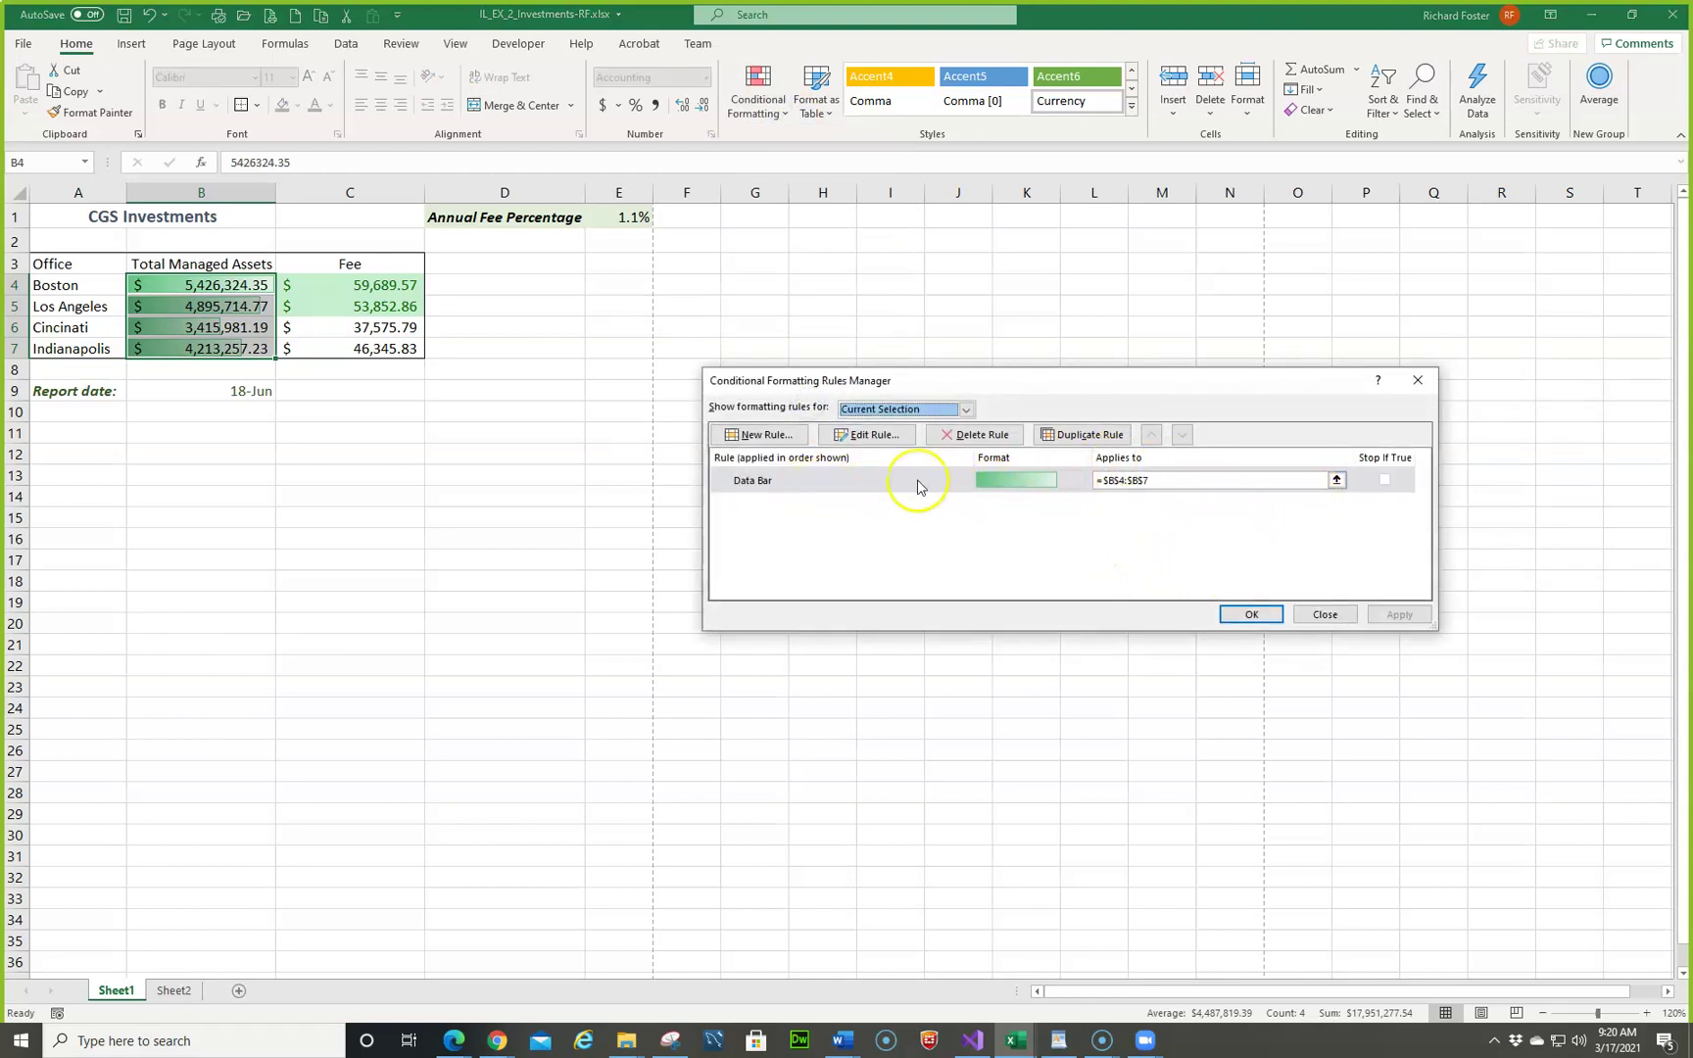
{"action": "left_click", "coordinate": [861, 436]}
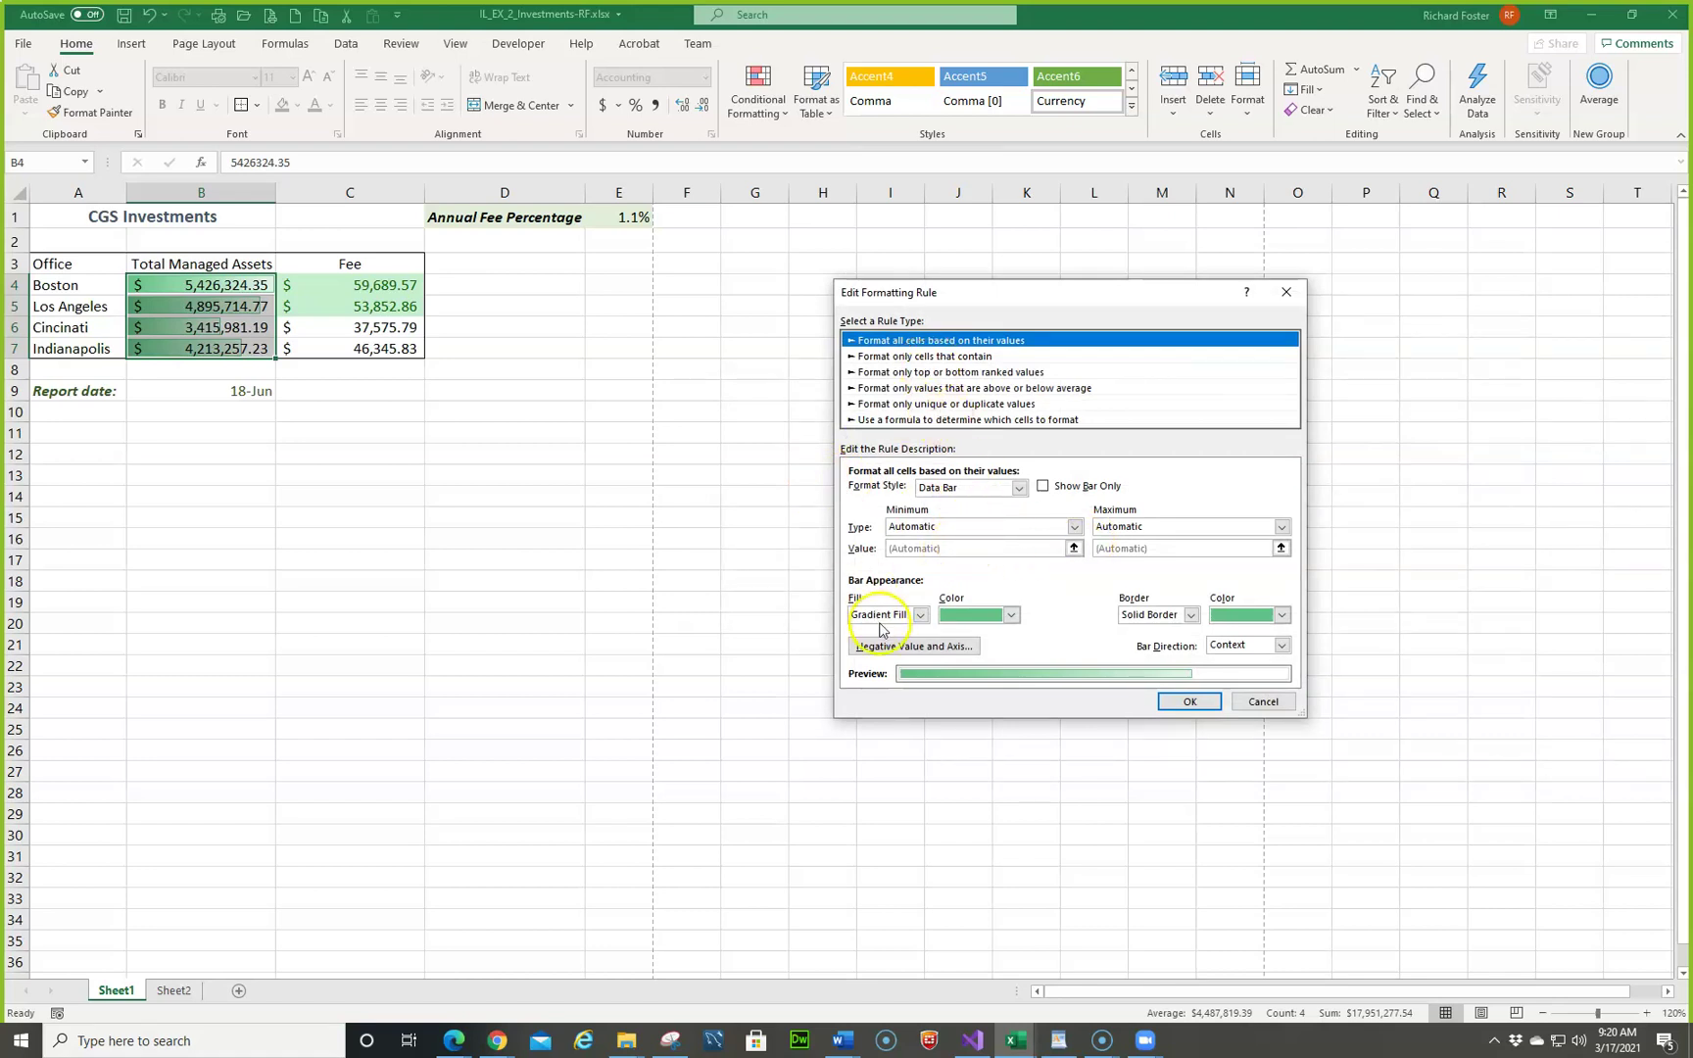
{"action": "left_click", "coordinate": [1261, 702]}
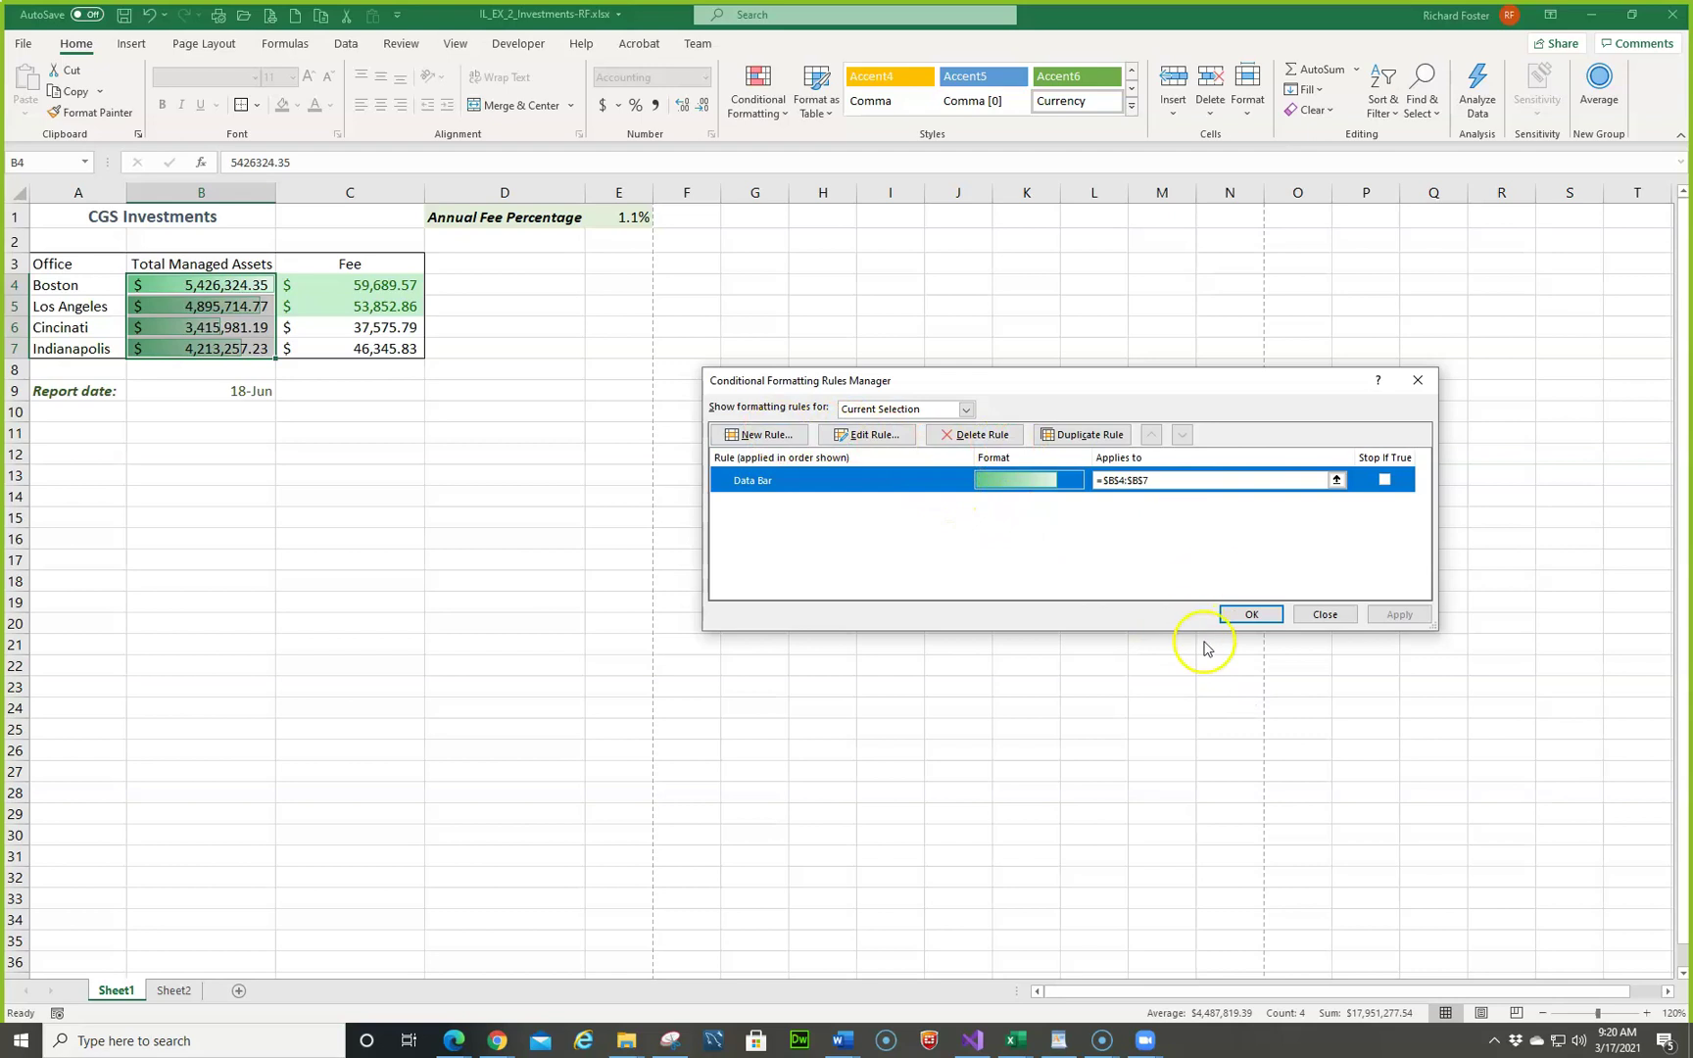
{"action": "left_click", "coordinate": [1342, 618]}
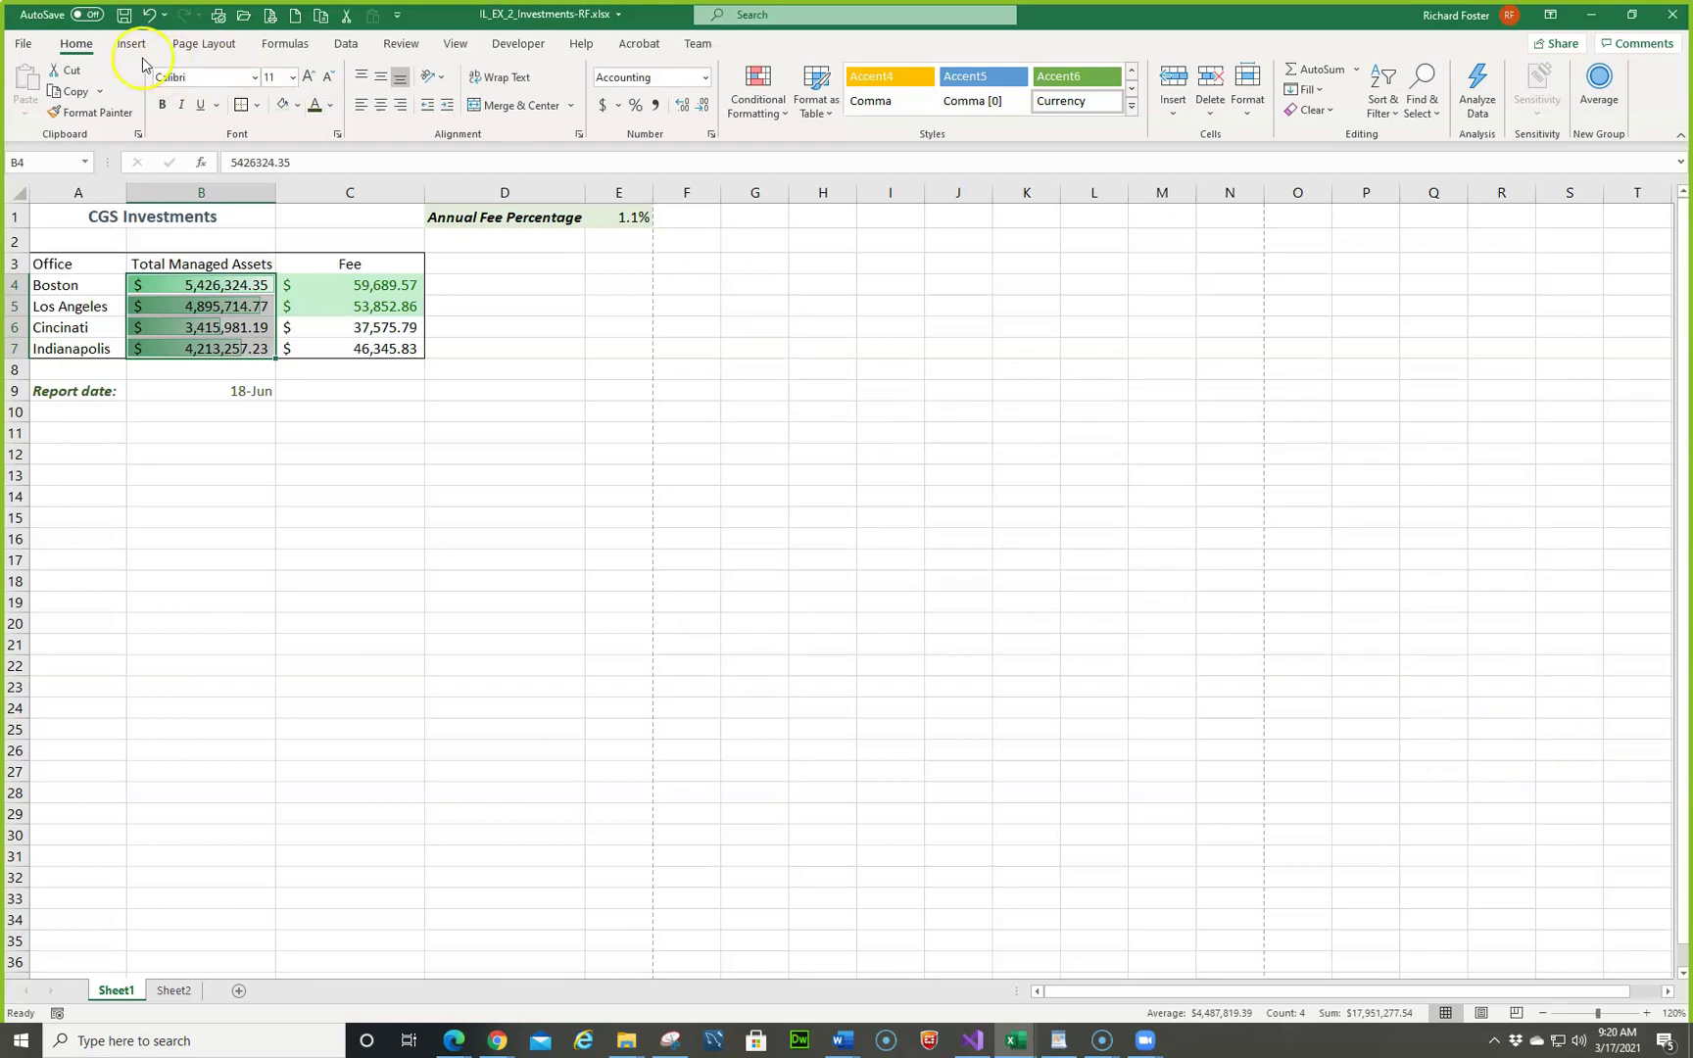
Step: Save the workbook and rename Sheet1 as Active Management
{"action": "left_click", "coordinate": [124, 17]}
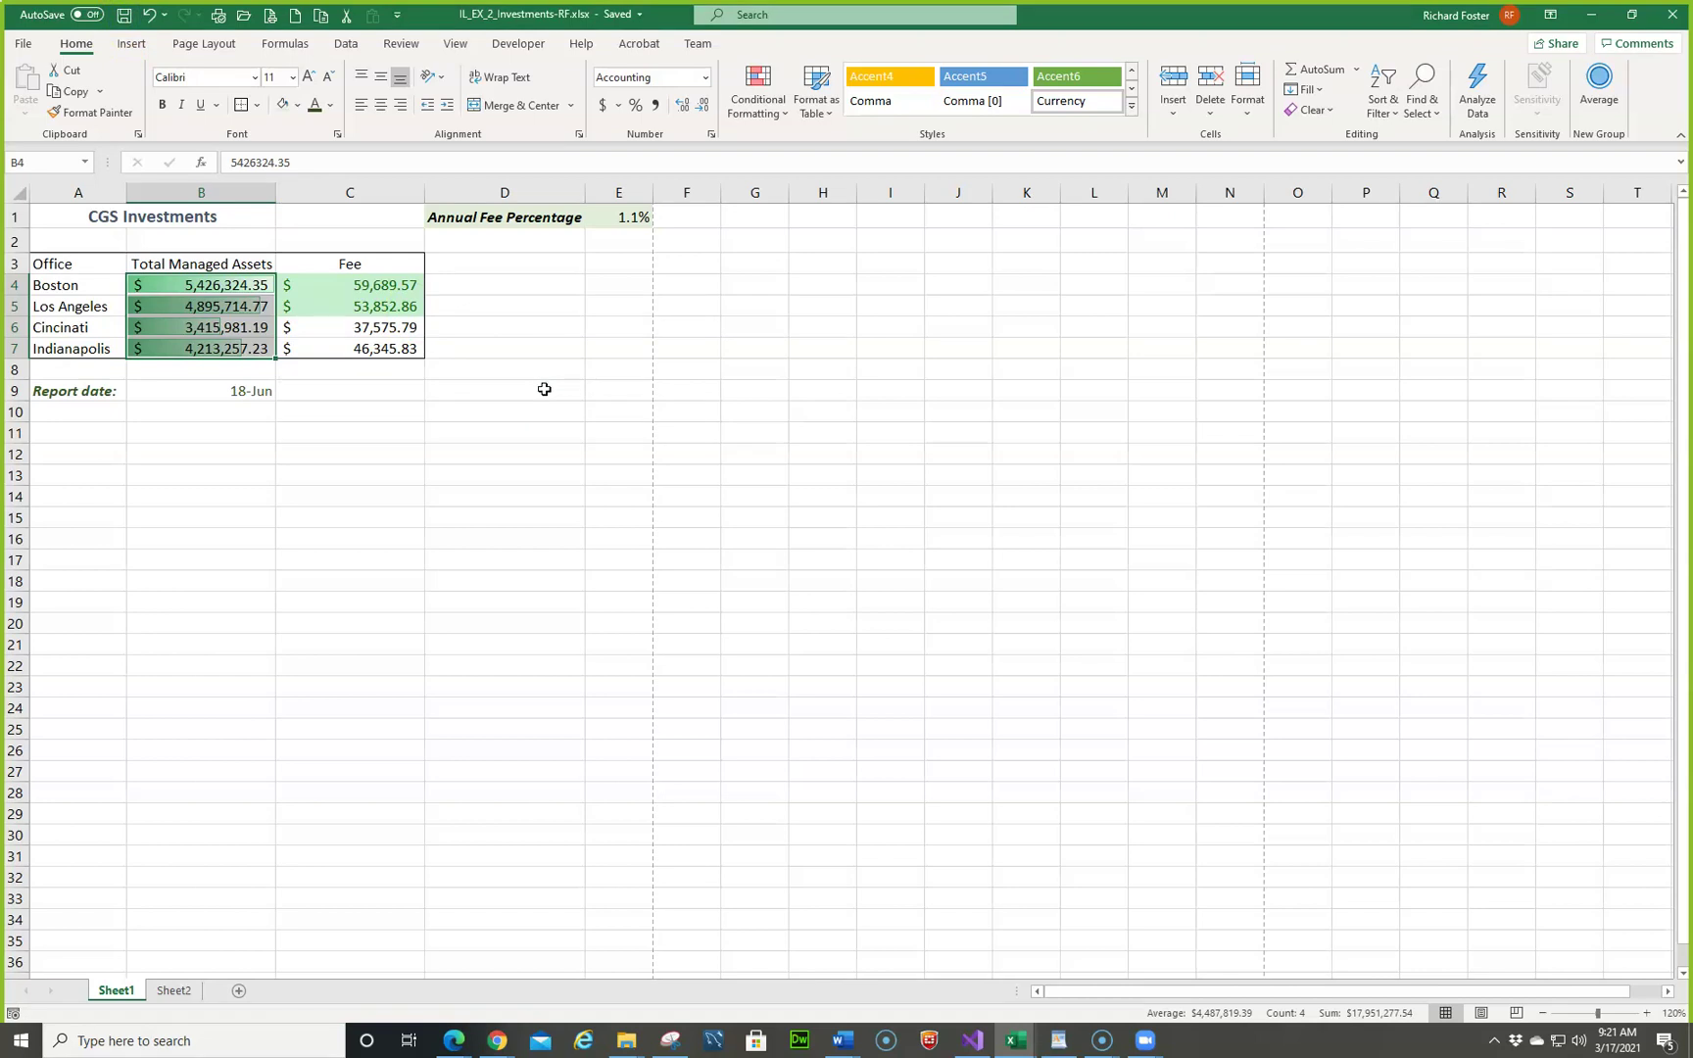
{"action": "left_click", "coordinate": [110, 994]}
{"action": "right_click", "coordinate": [110, 995]}
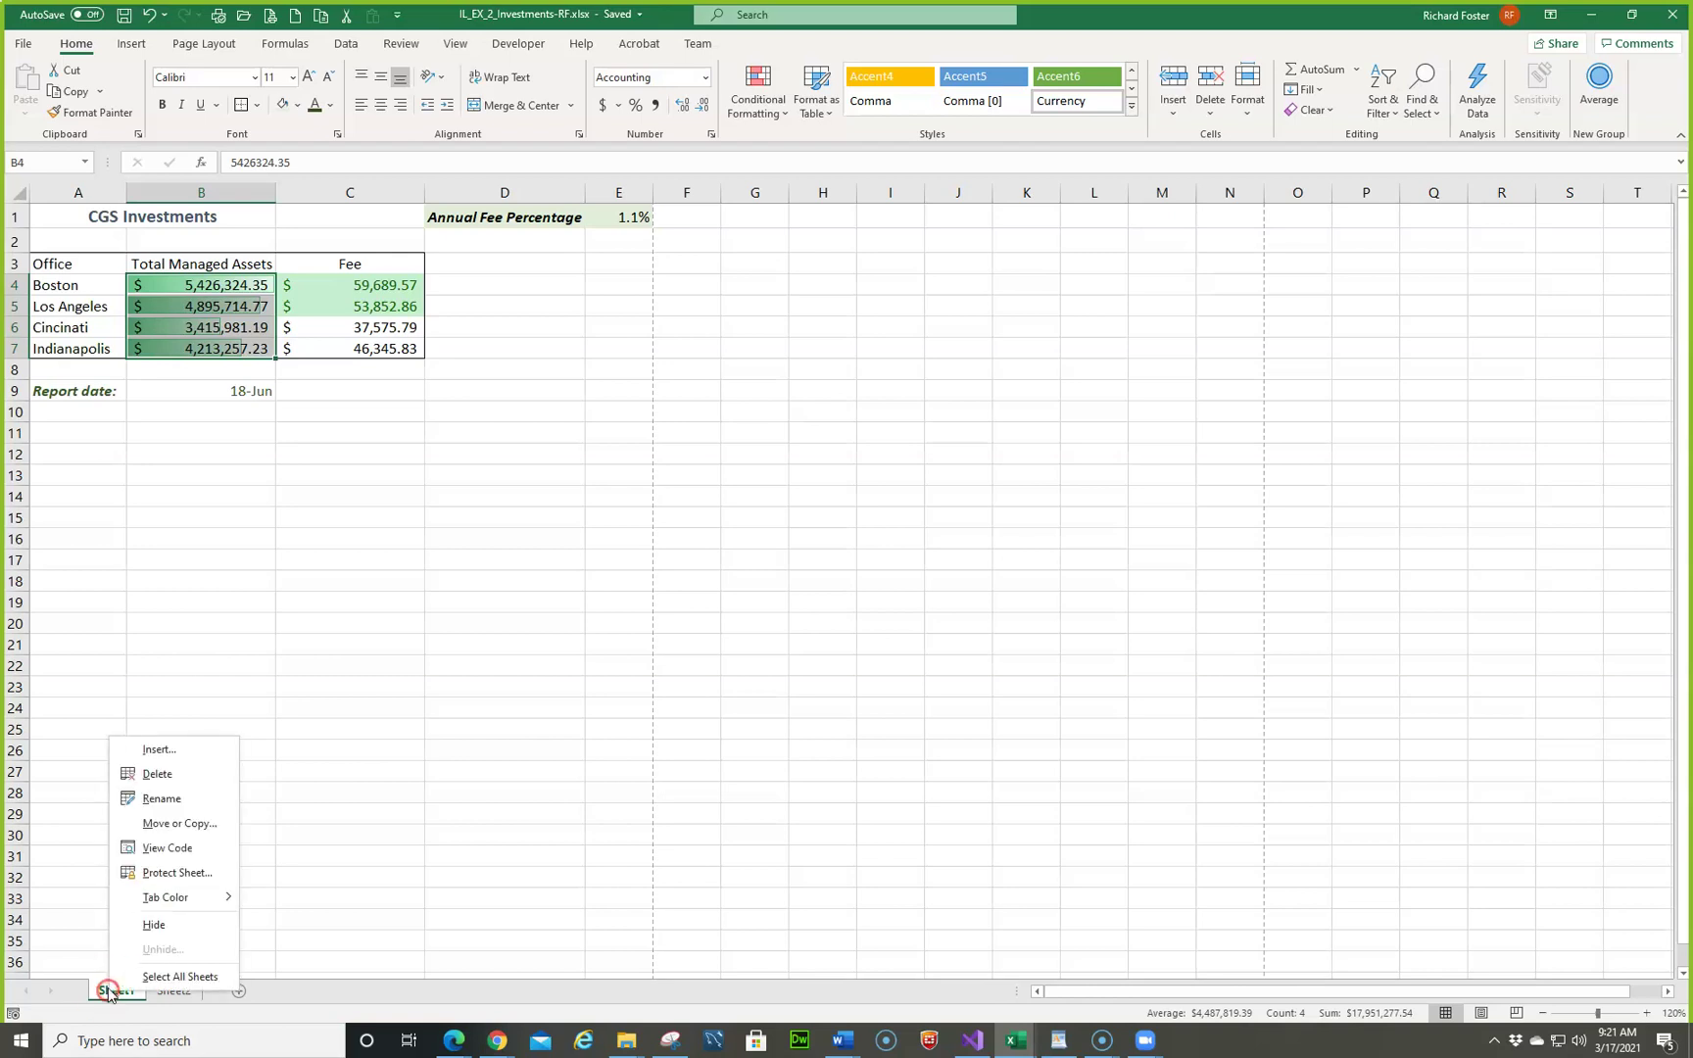
{"action": "left_click", "coordinate": [167, 799]}
{"action": "type", "text": "Active Management"}
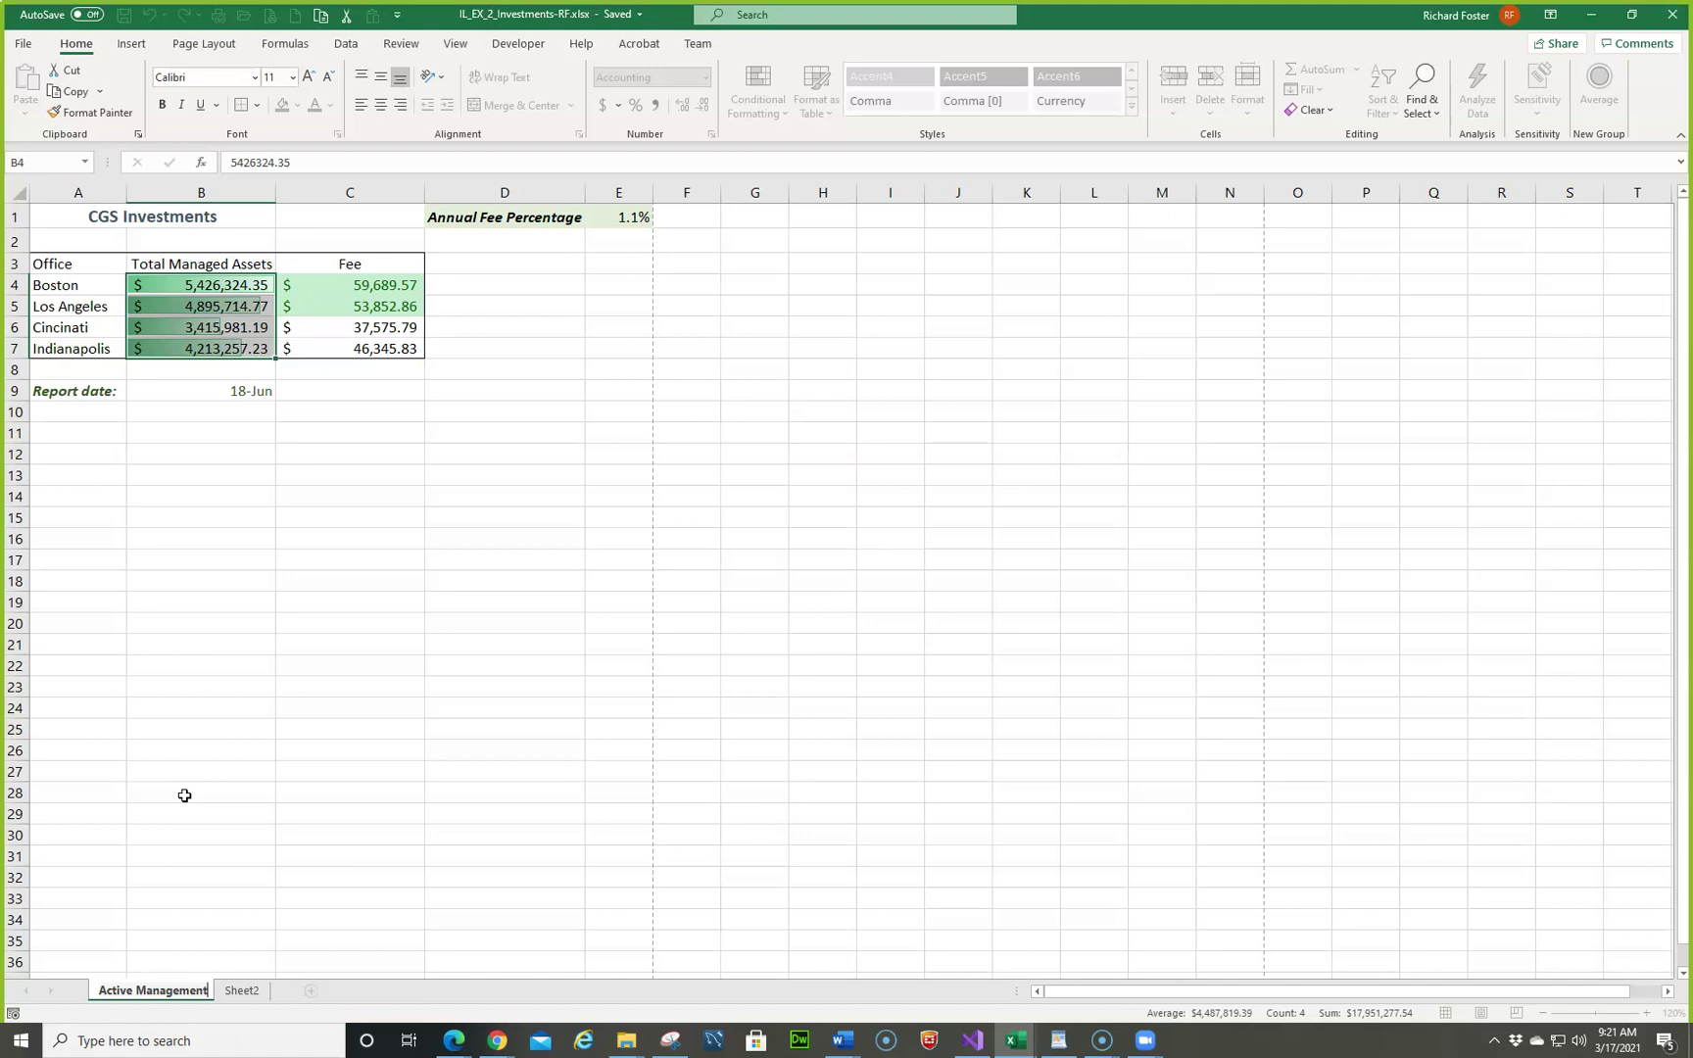
{"action": "key", "text": "Return"}
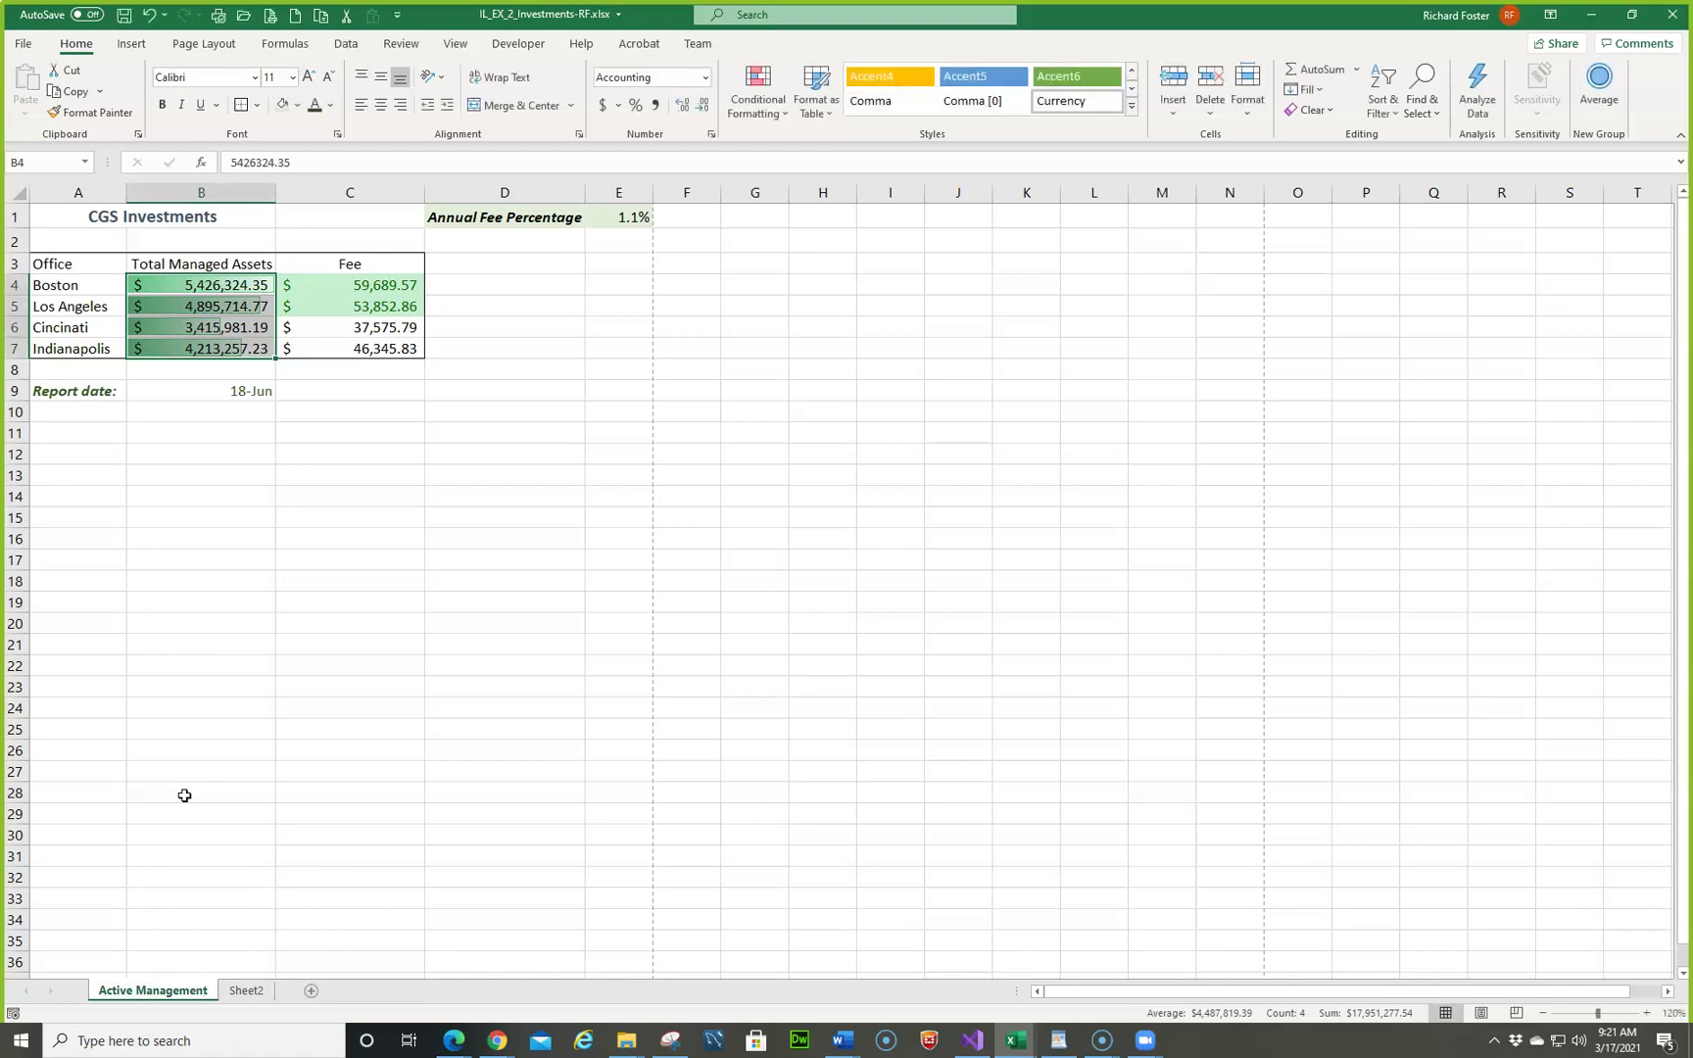
Step: Rename Sheet2 as Passive Management
{"action": "right_click", "coordinate": [255, 992]}
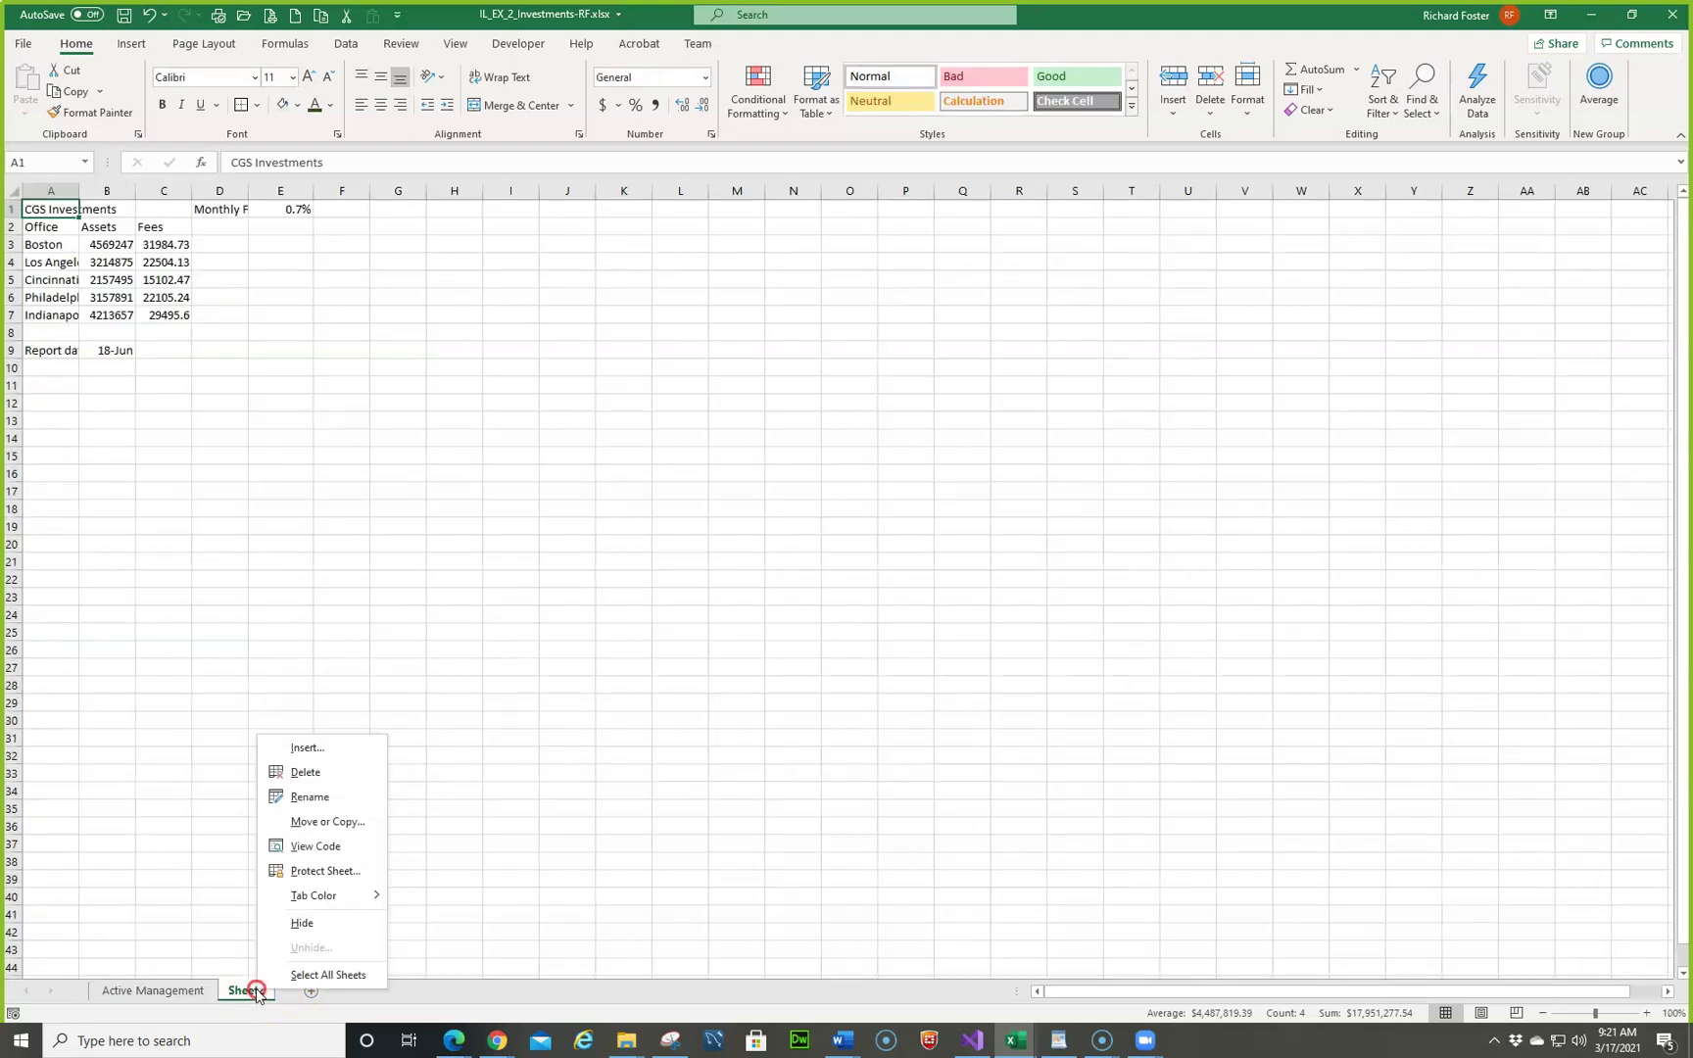
{"action": "left_click", "coordinate": [301, 798]}
{"action": "type", "text": "P"}
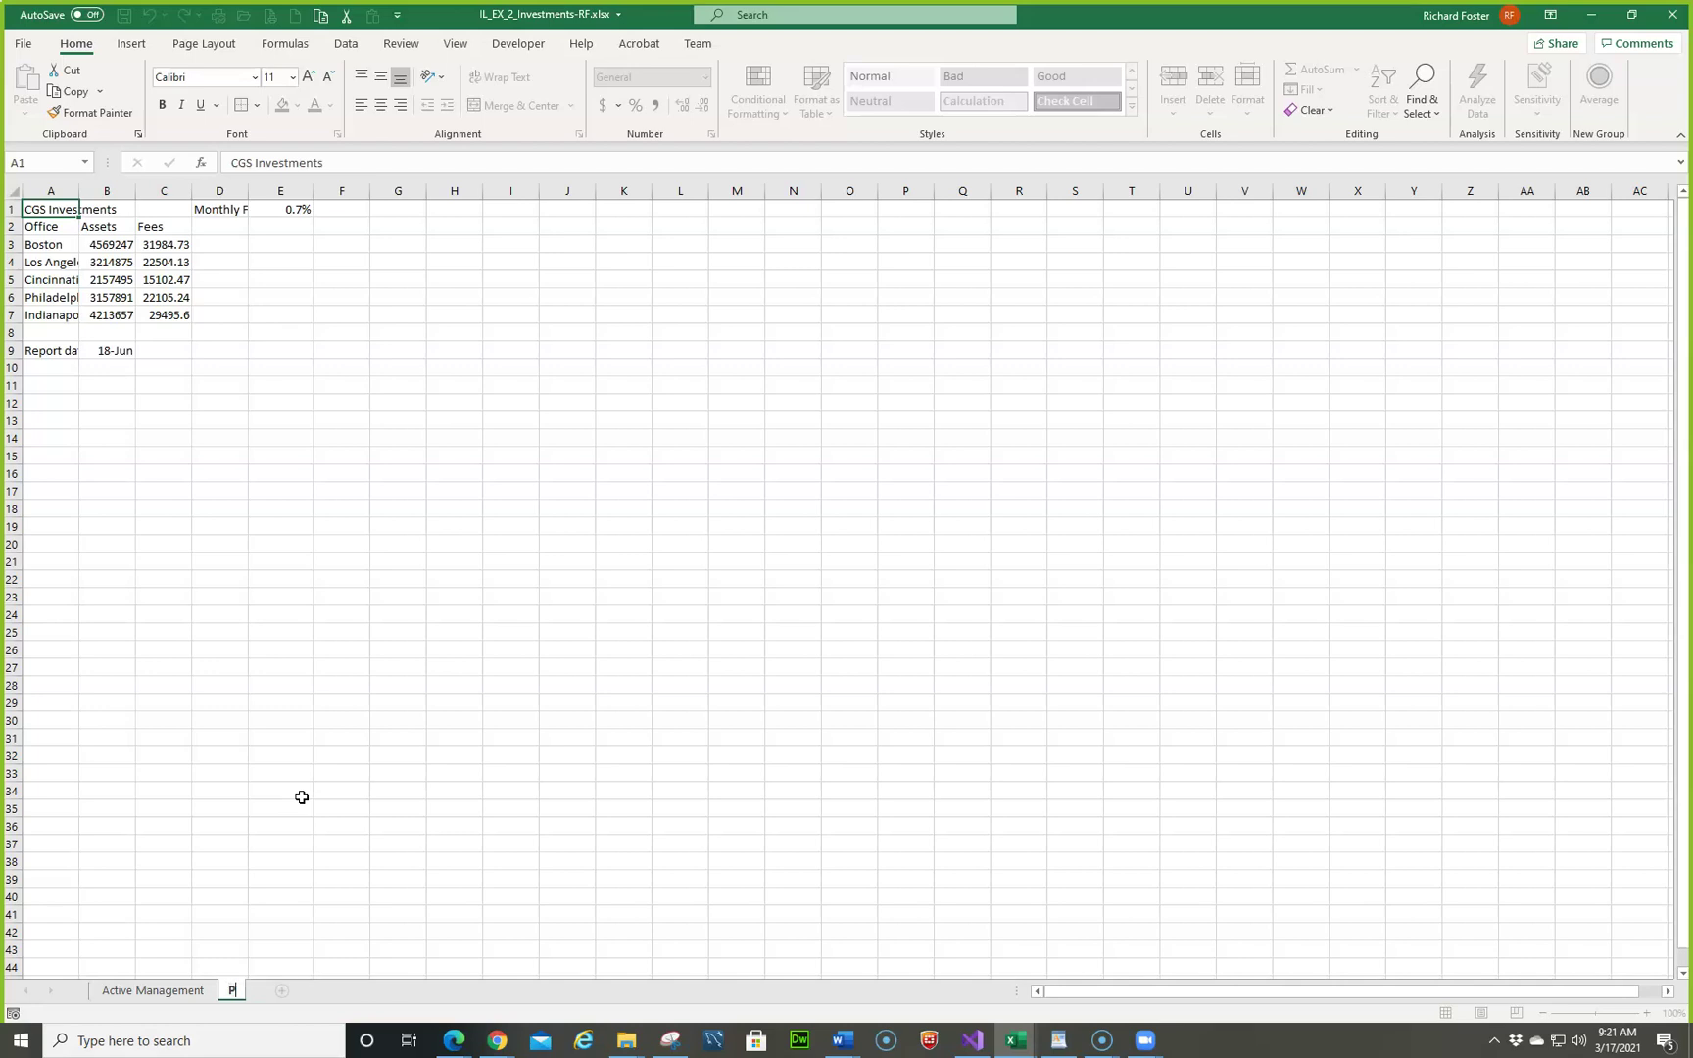
{"action": "type", "text": "assive Management"}
{"action": "key", "text": "Return"}
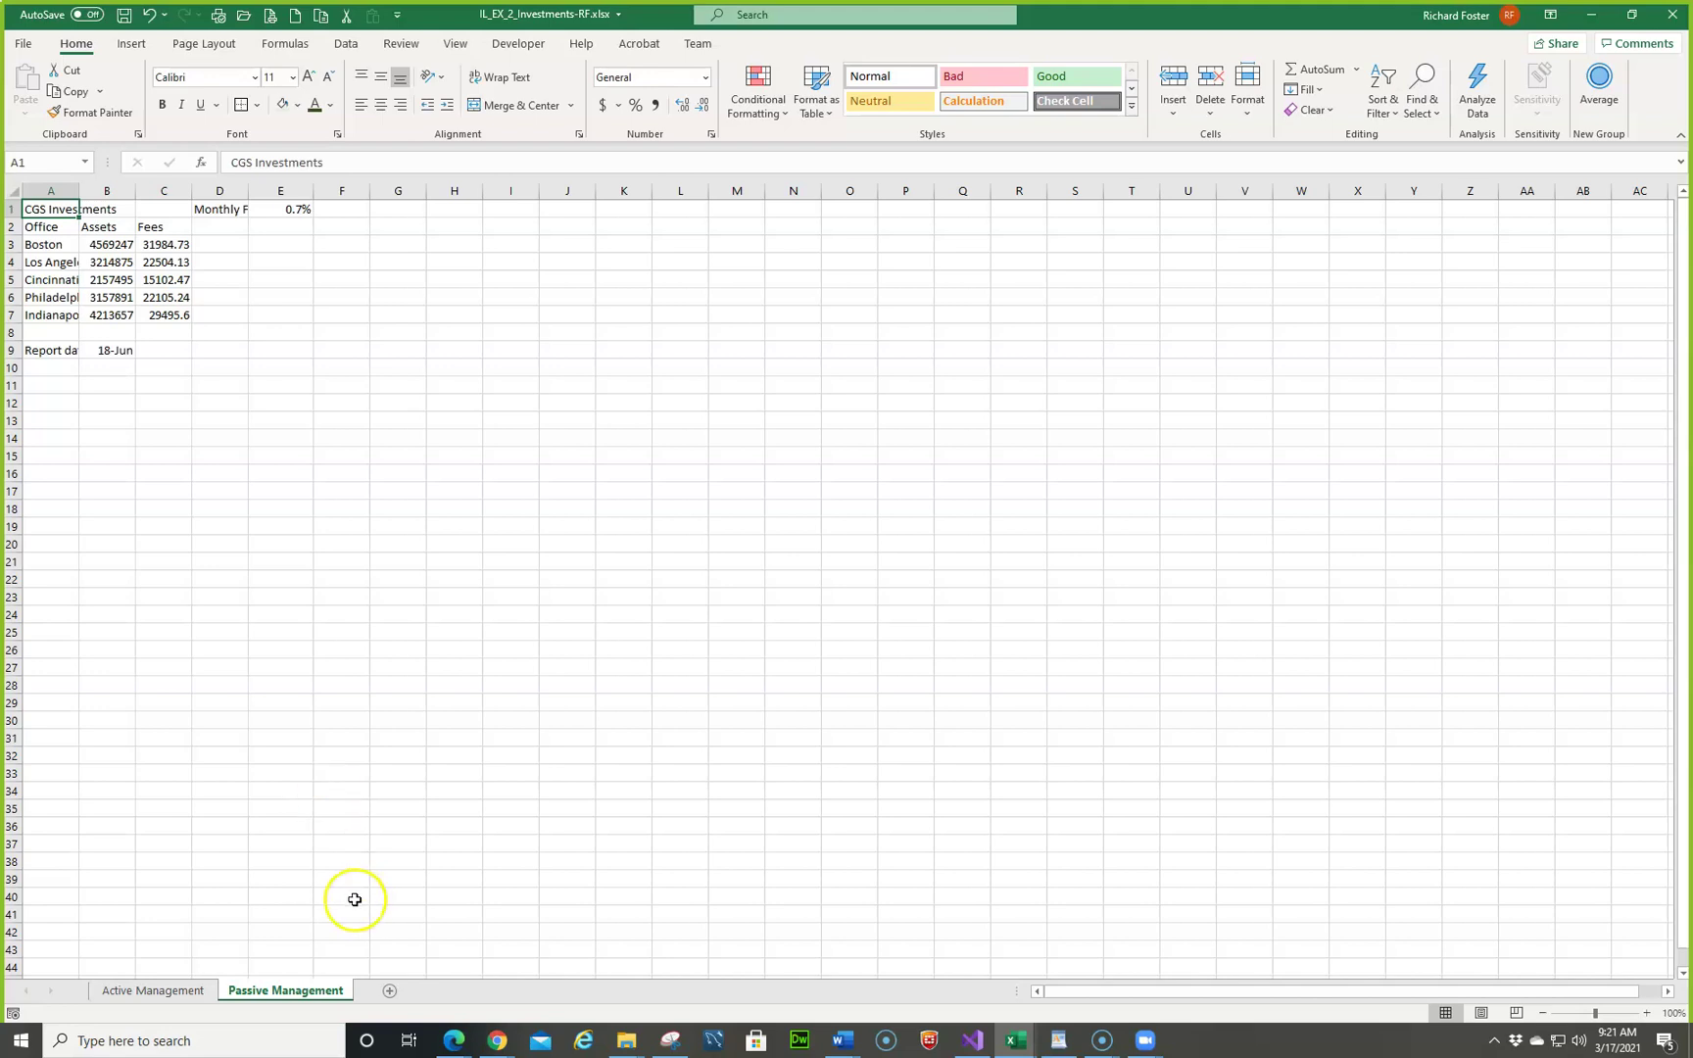
Step: Add a new worksheet after Passive Management and name it Total Fees
{"action": "left_click", "coordinate": [389, 990]}
{"action": "left_click", "coordinate": [376, 992]}
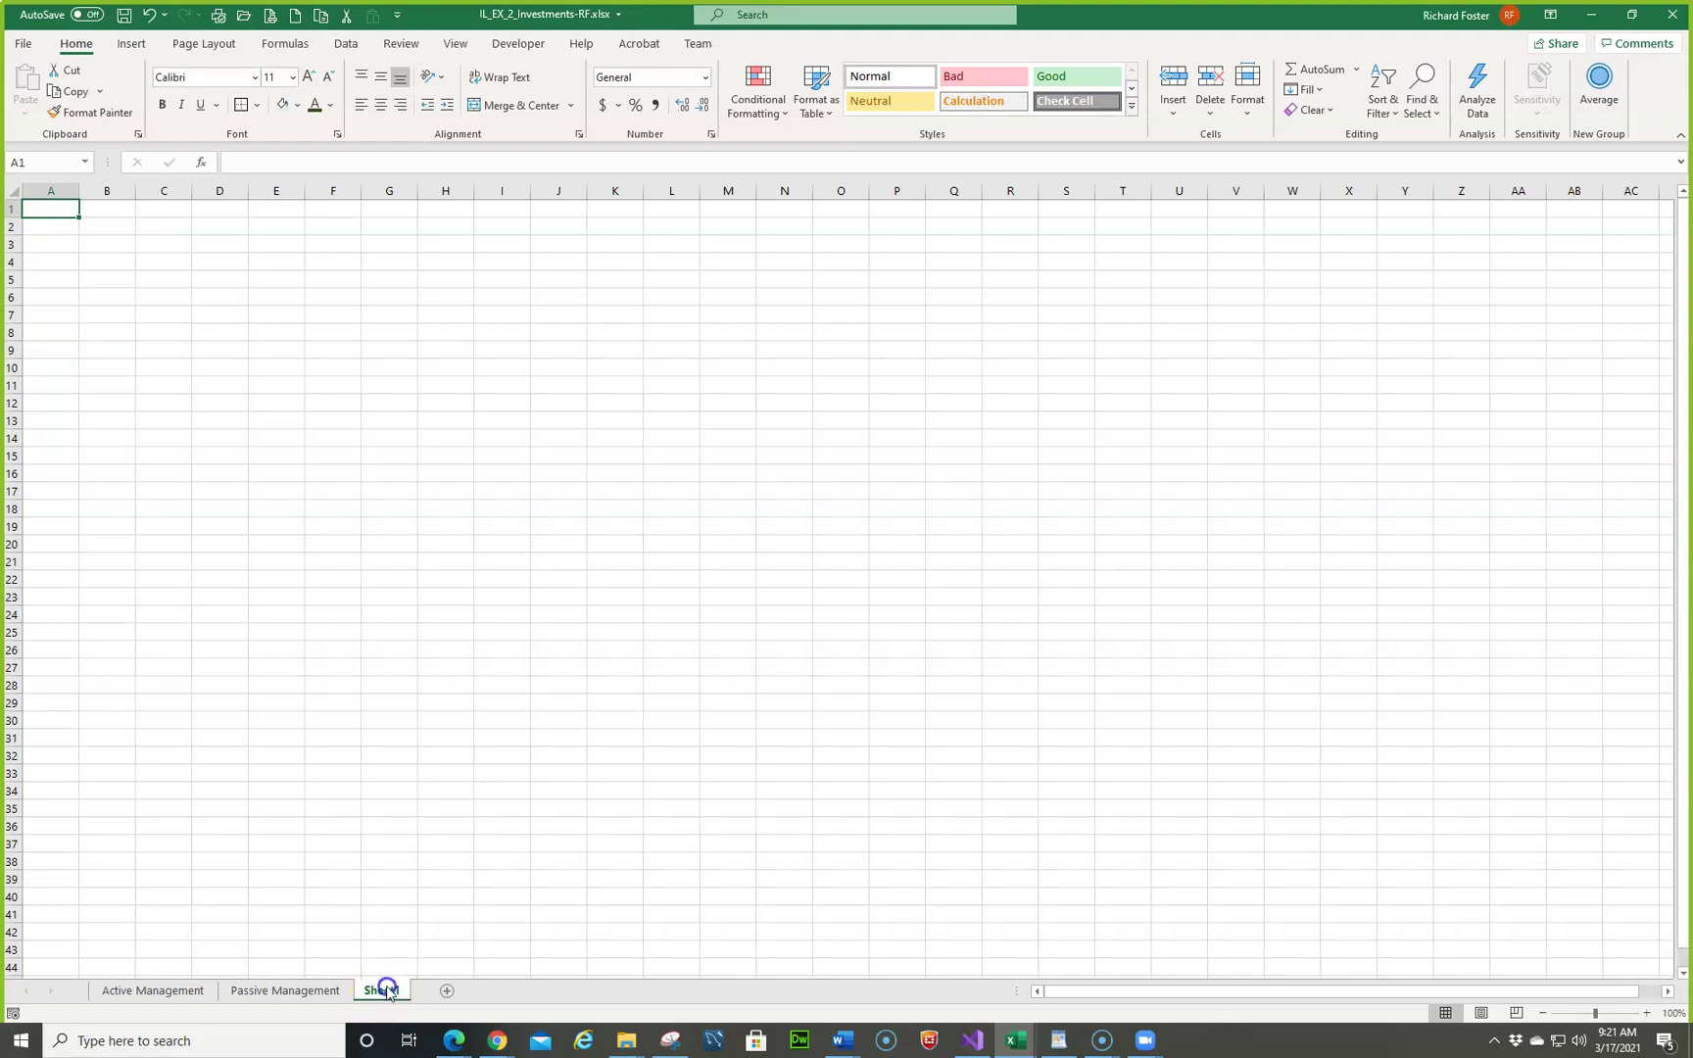
{"action": "double_click", "coordinate": [389, 992]}
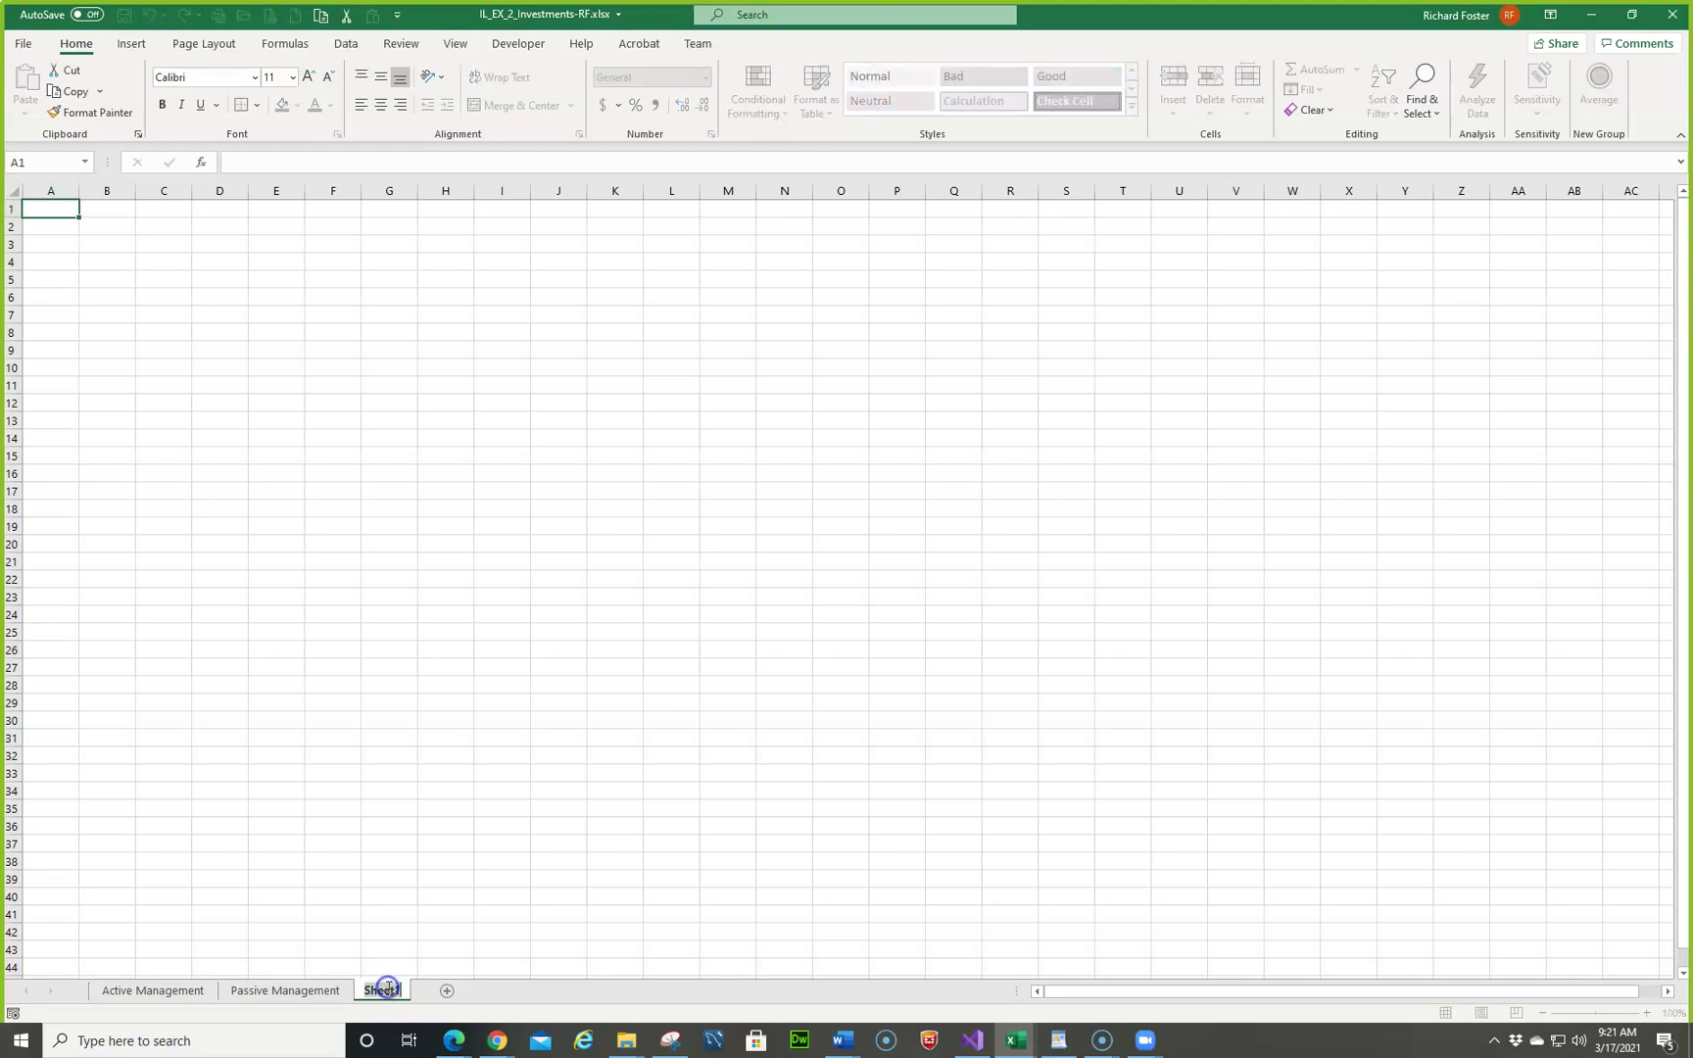
{"action": "type", "text": "Total Fees"}
{"action": "key", "text": "Return"}
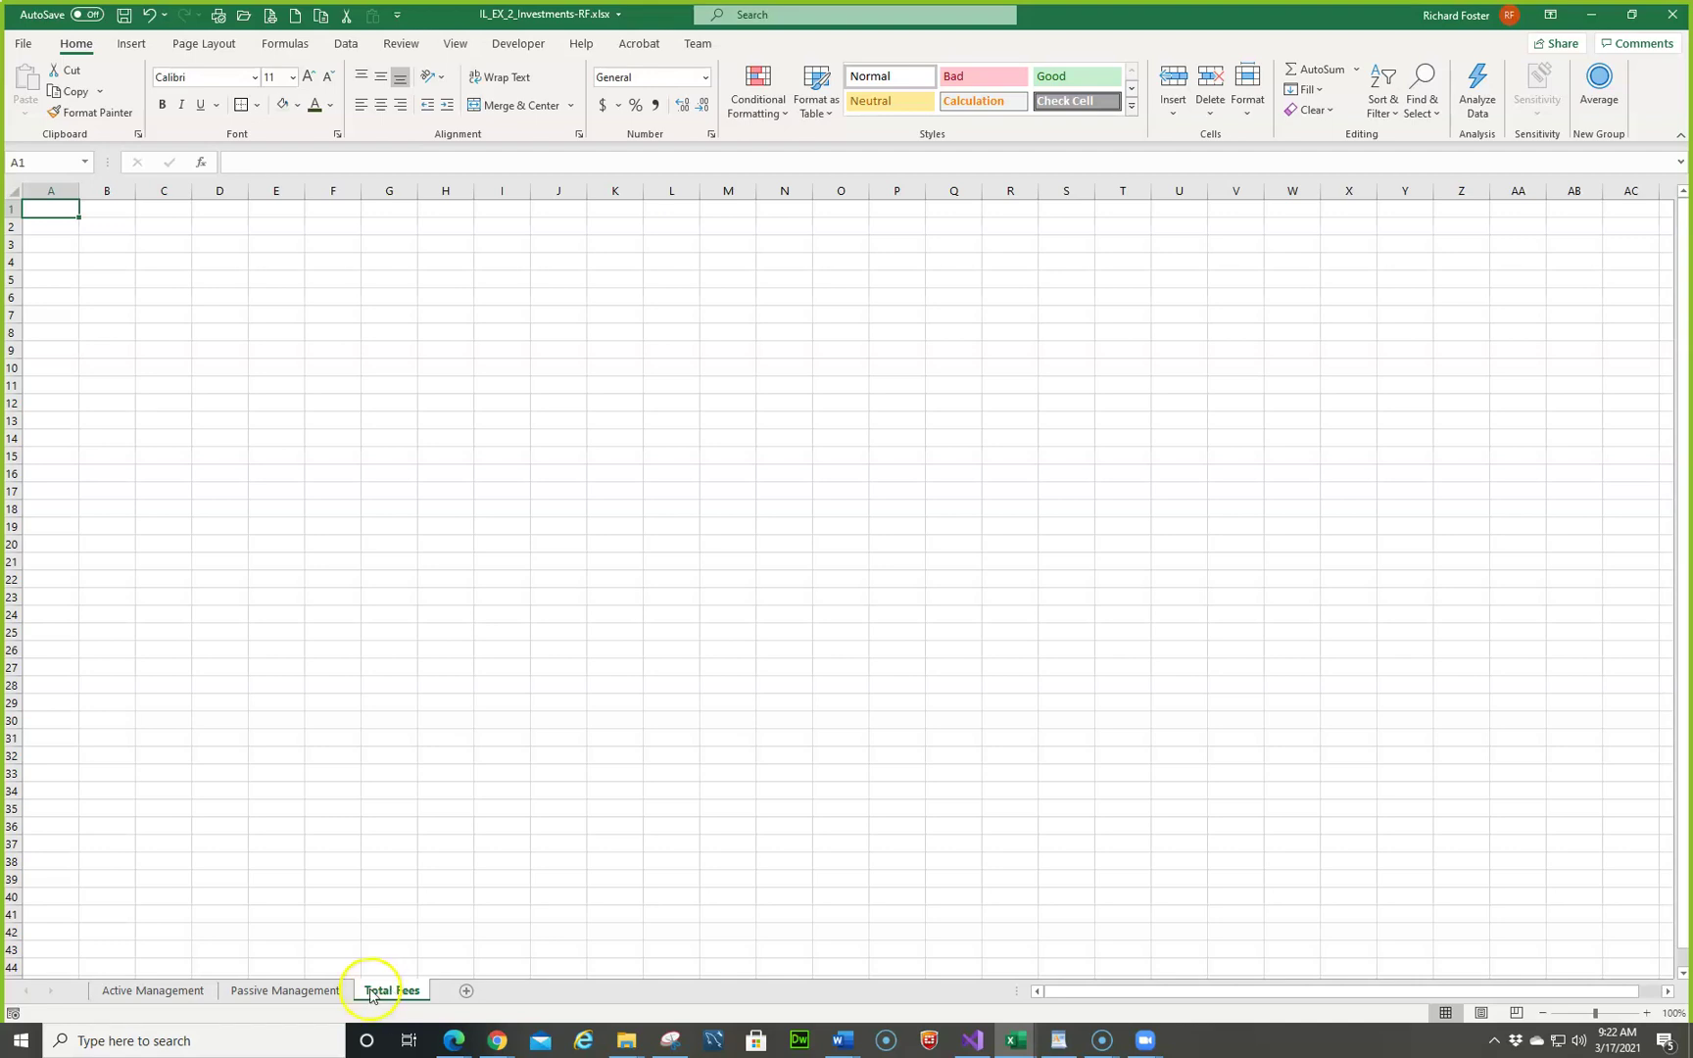
Step: Set the Active Management sheet's tab color to the darkest green theme shade
{"action": "right_click", "coordinate": [145, 989]}
{"action": "mouse_move", "coordinate": [243, 909]}
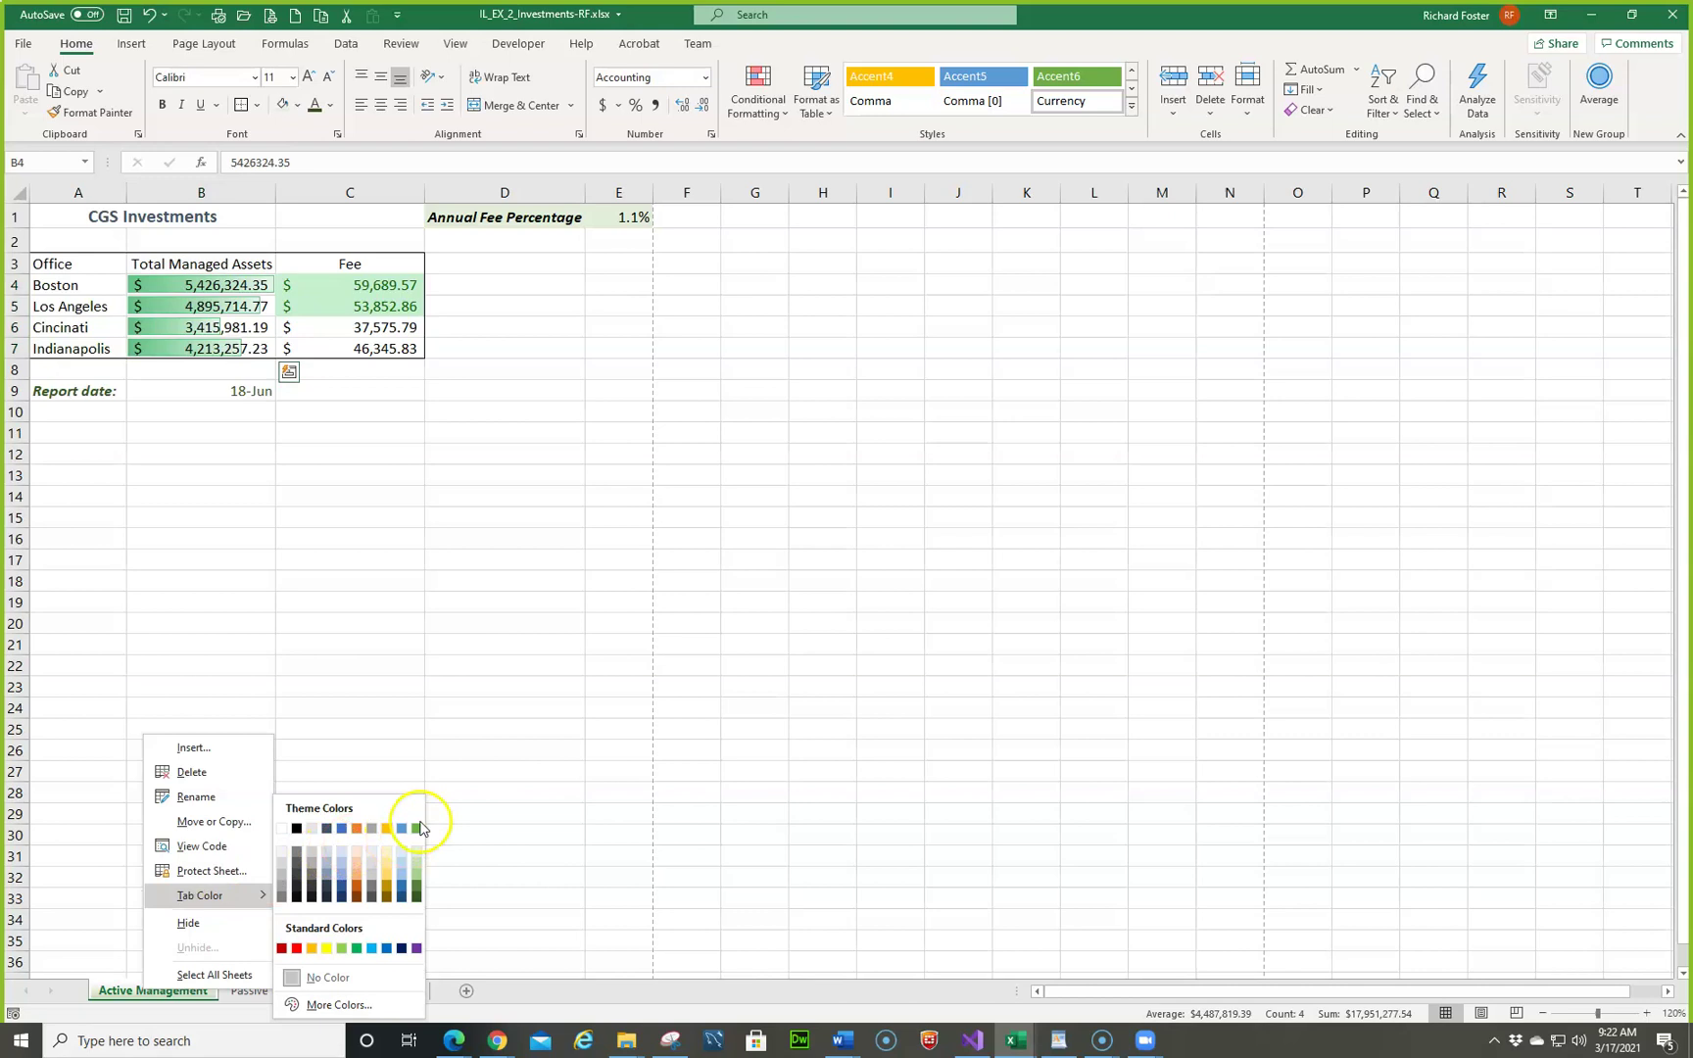
{"action": "left_click", "coordinate": [416, 895]}
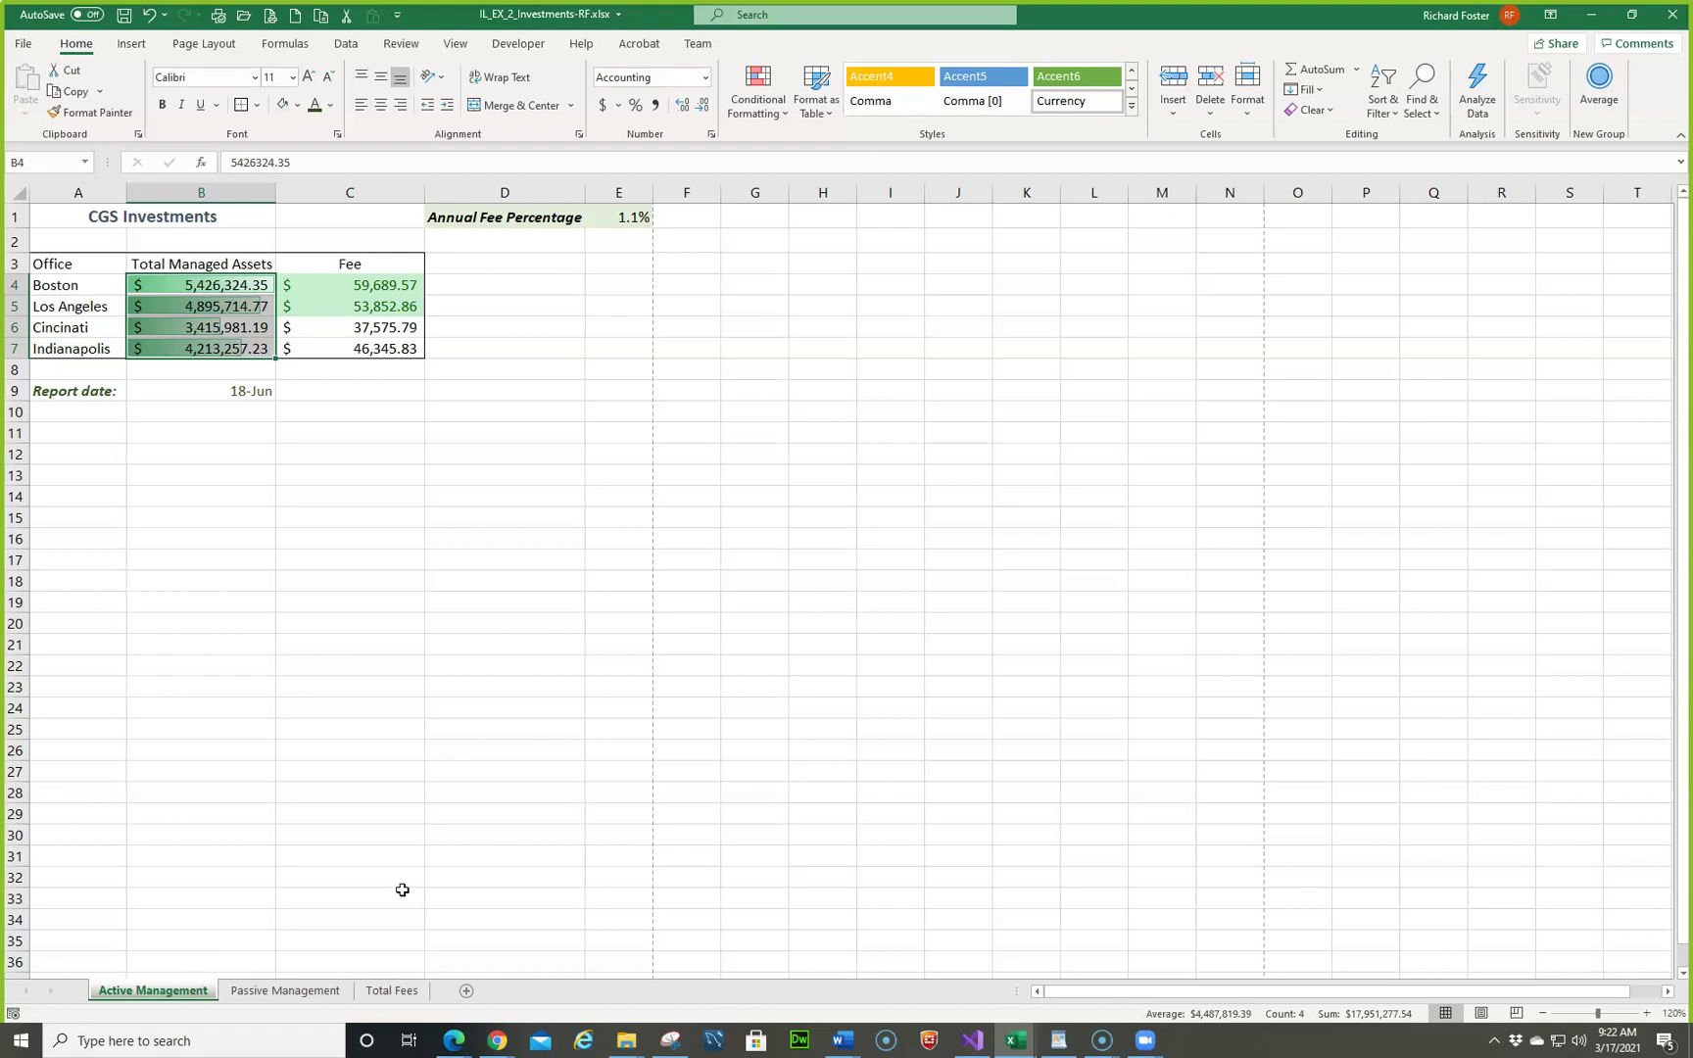
Step: Set the Passive Management sheet's tab color to the second-darkest blue theme shade
{"action": "right_click", "coordinate": [278, 992]}
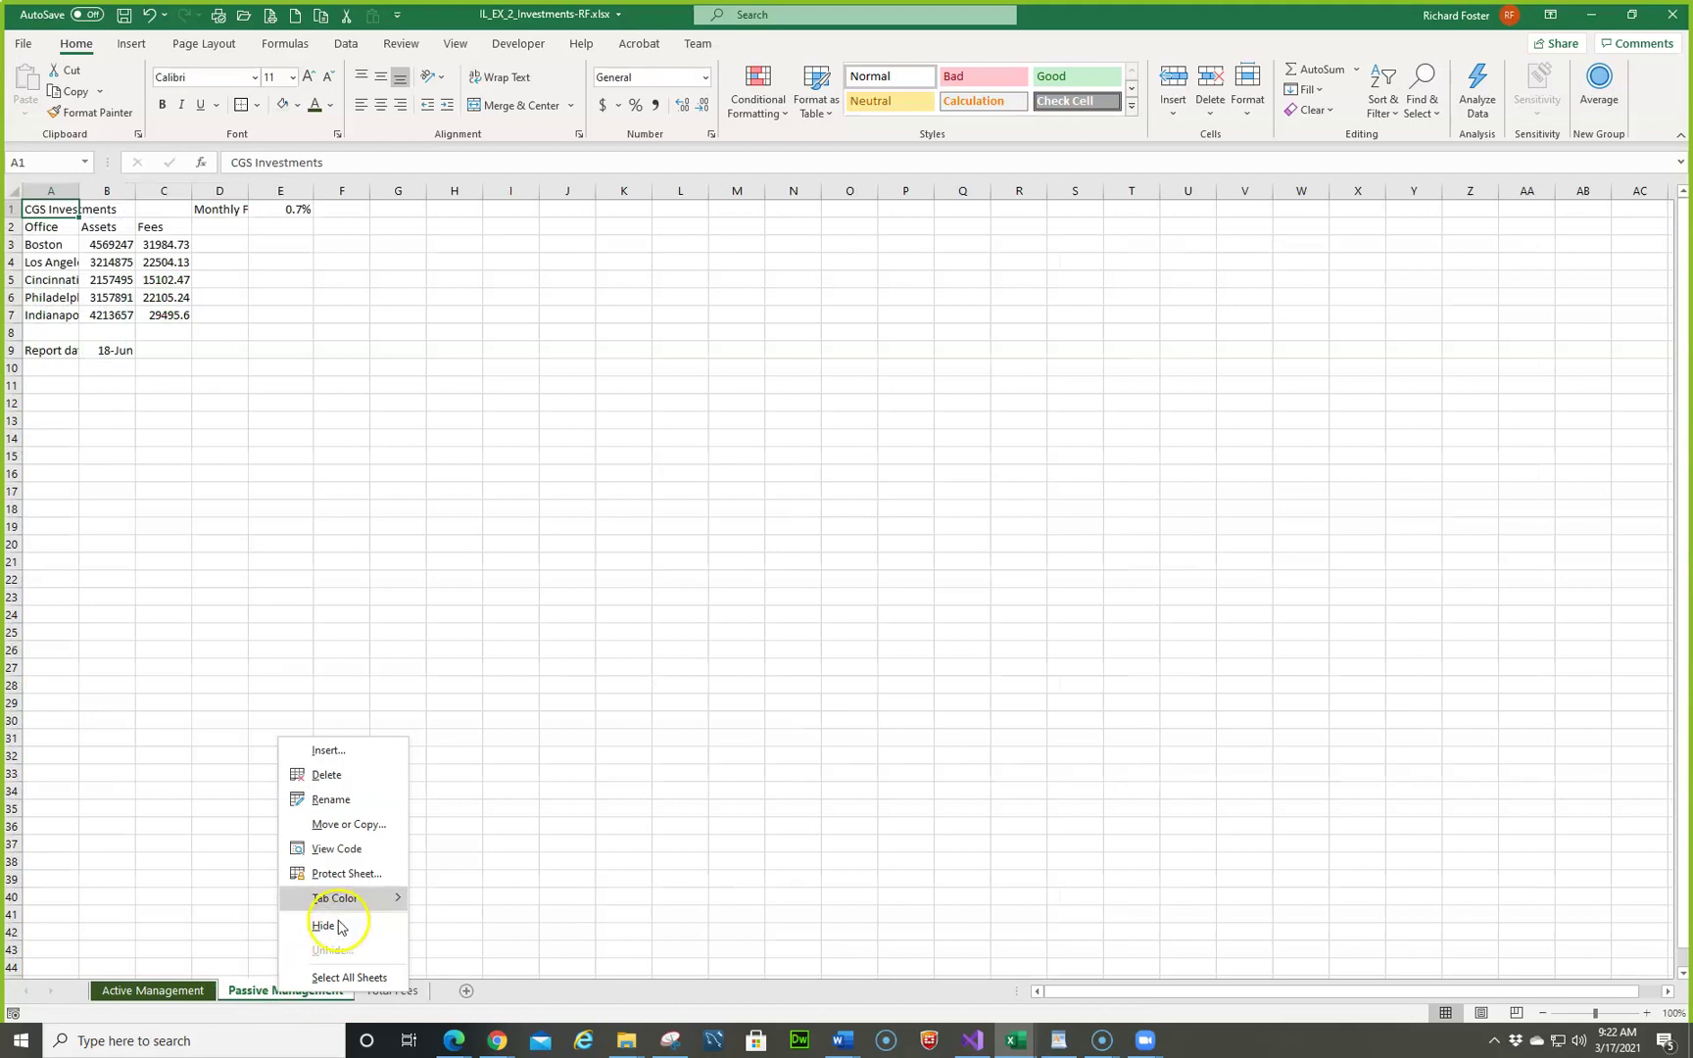
{"action": "mouse_move", "coordinate": [367, 902]}
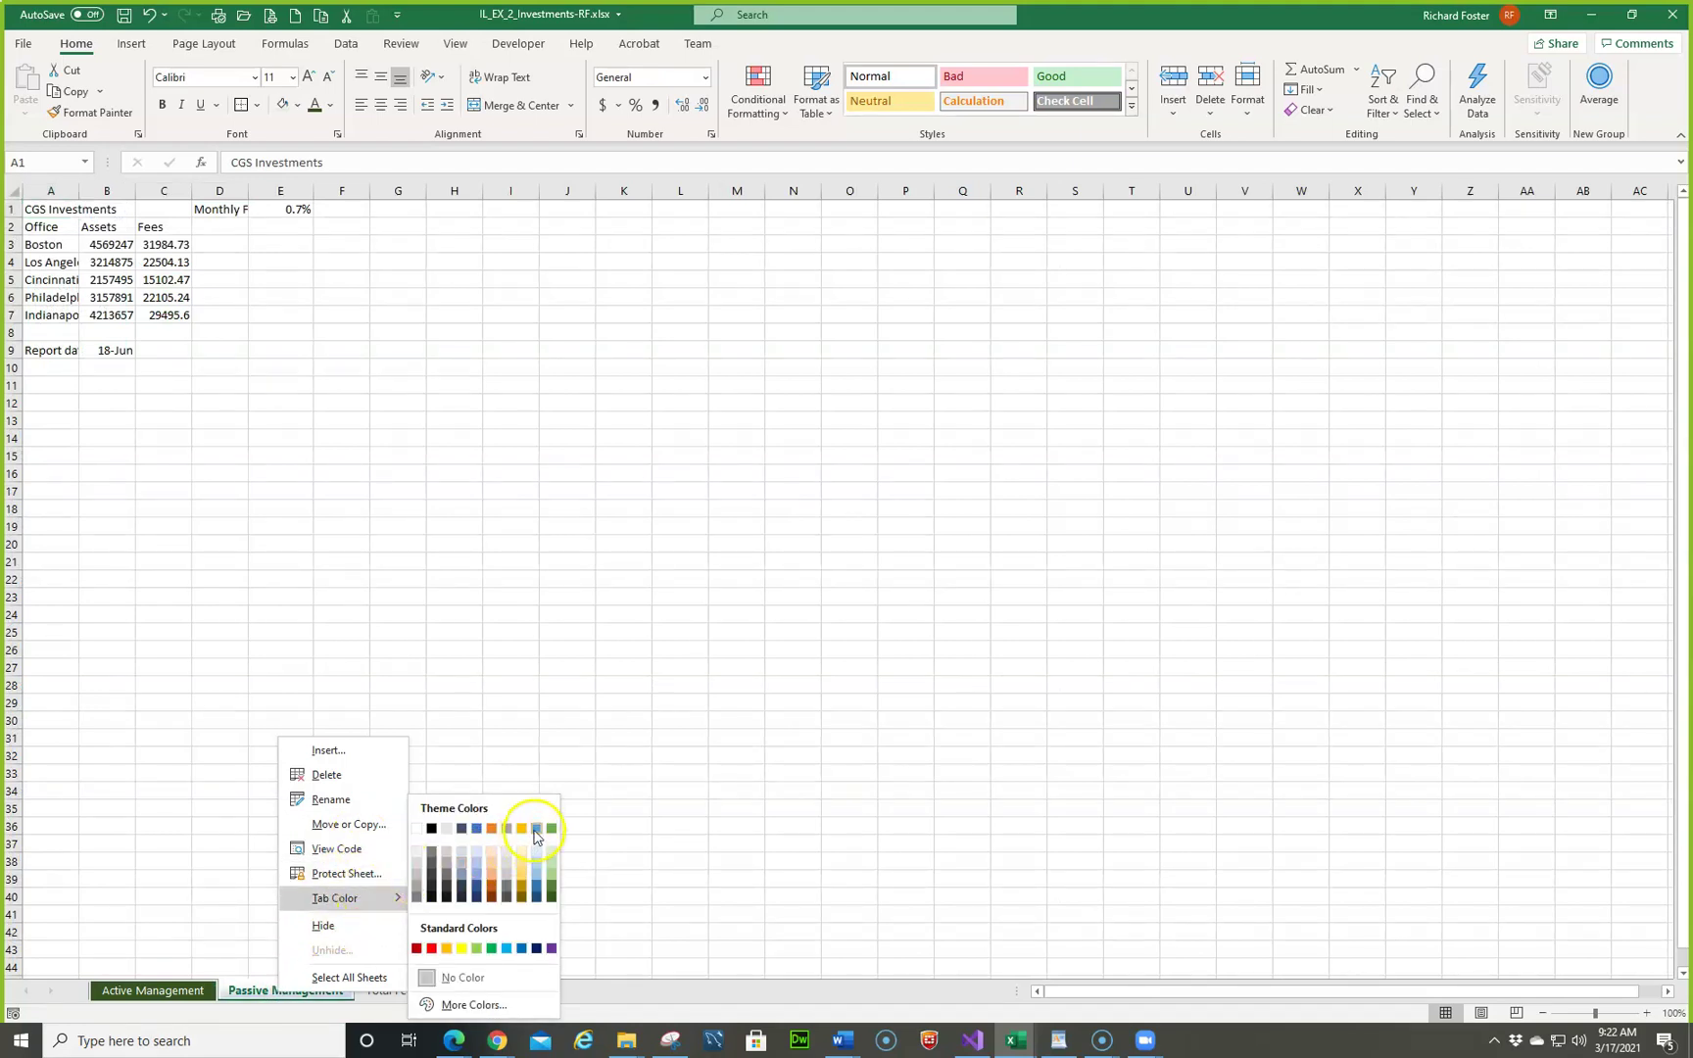
{"action": "left_click", "coordinate": [536, 885]}
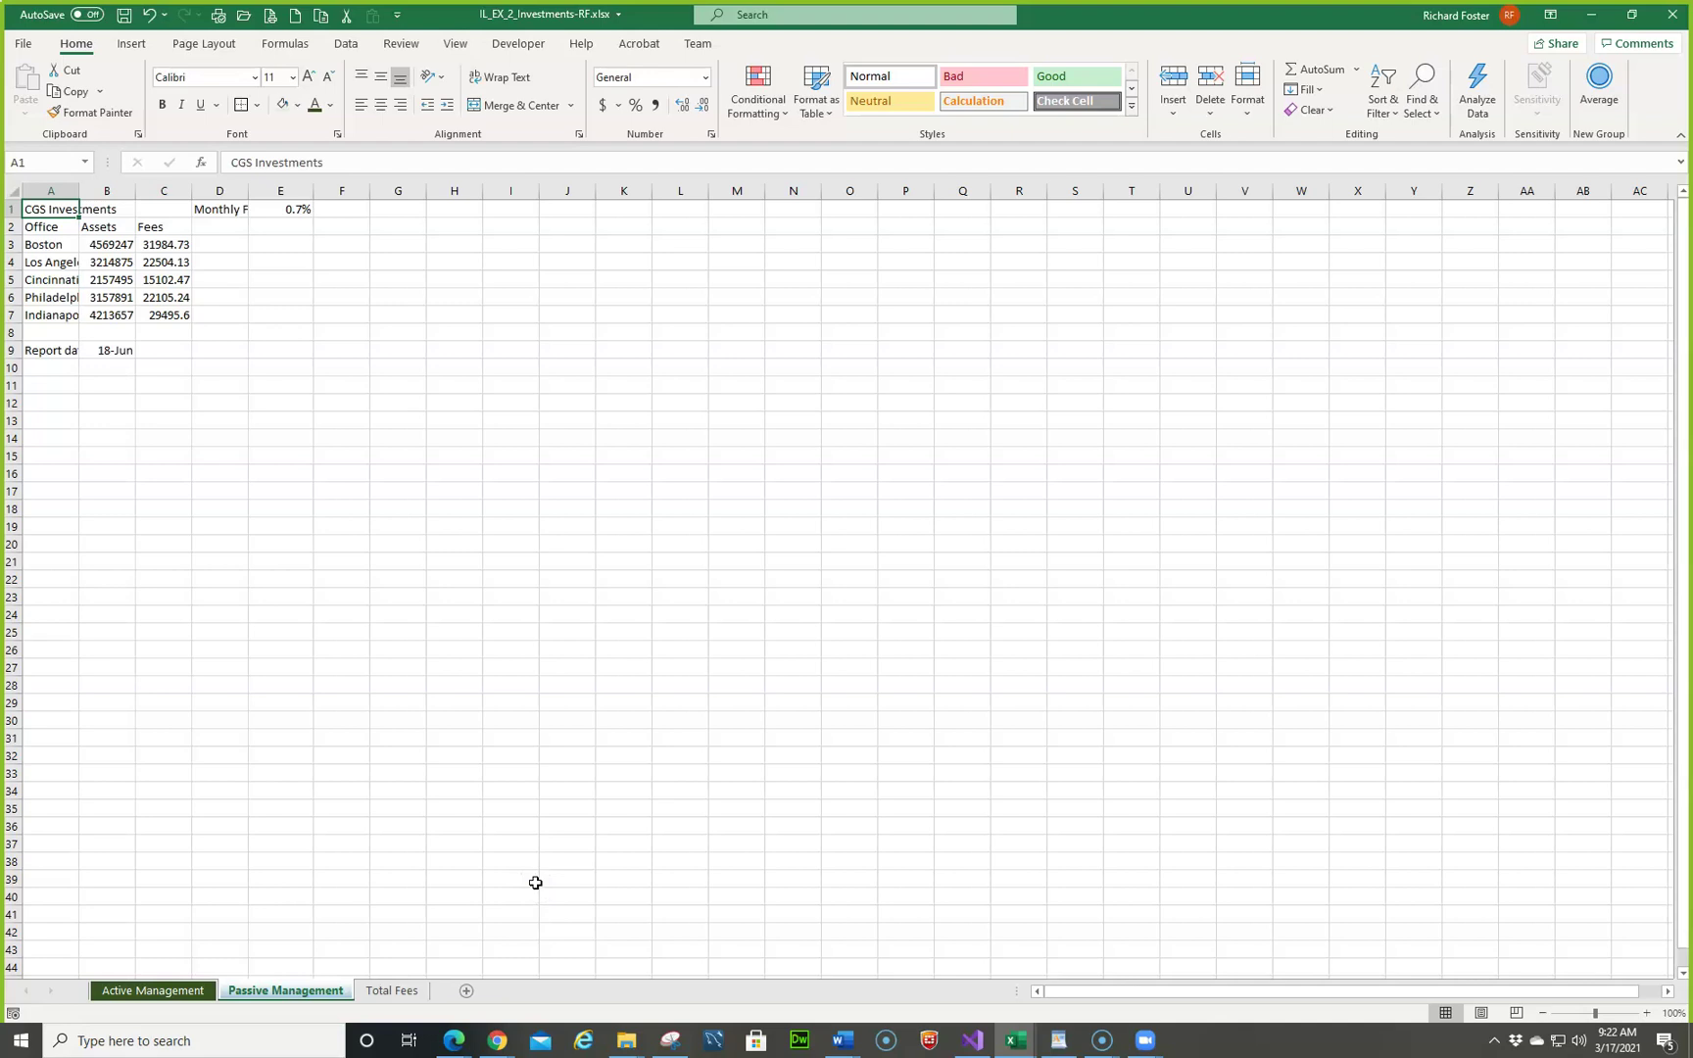
Step: Set the Passive Management sheet's tab color to the darkest shade of the light blue theme color
{"action": "right_click", "coordinate": [273, 992]}
{"action": "mouse_move", "coordinate": [355, 901]}
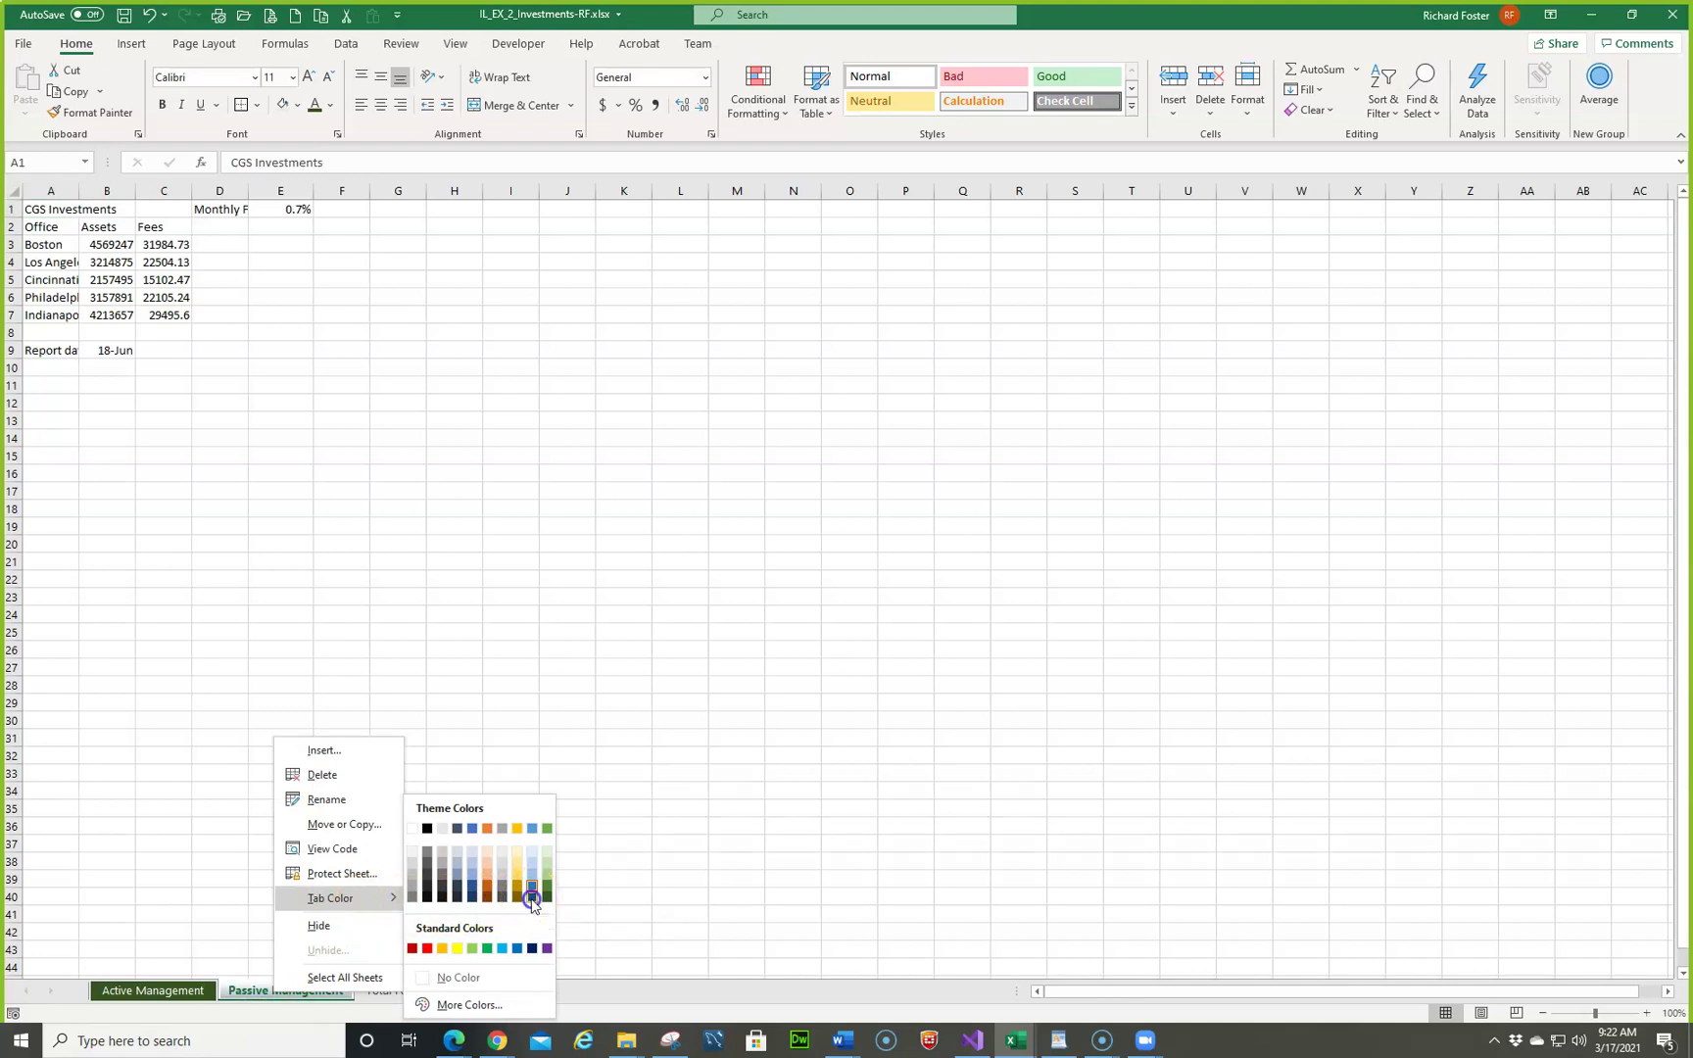
{"action": "left_click", "coordinate": [532, 897]}
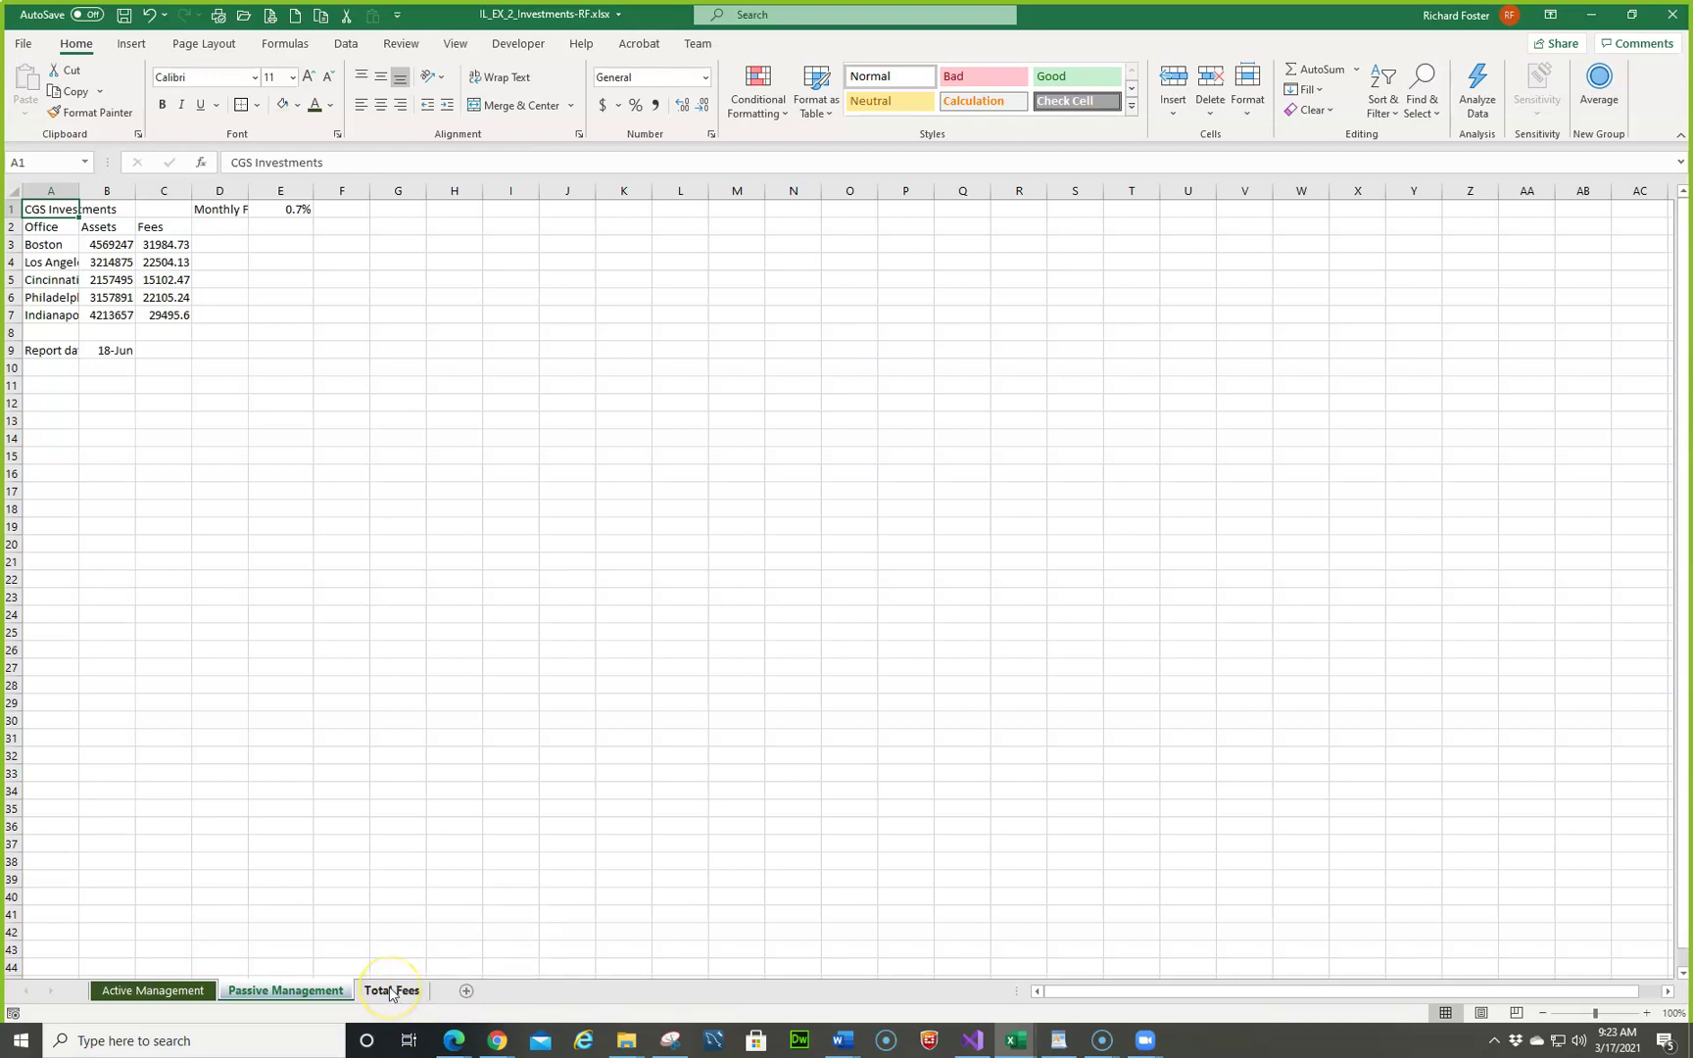
{"action": "left_click", "coordinate": [390, 993]}
{"action": "right_click", "coordinate": [379, 989]}
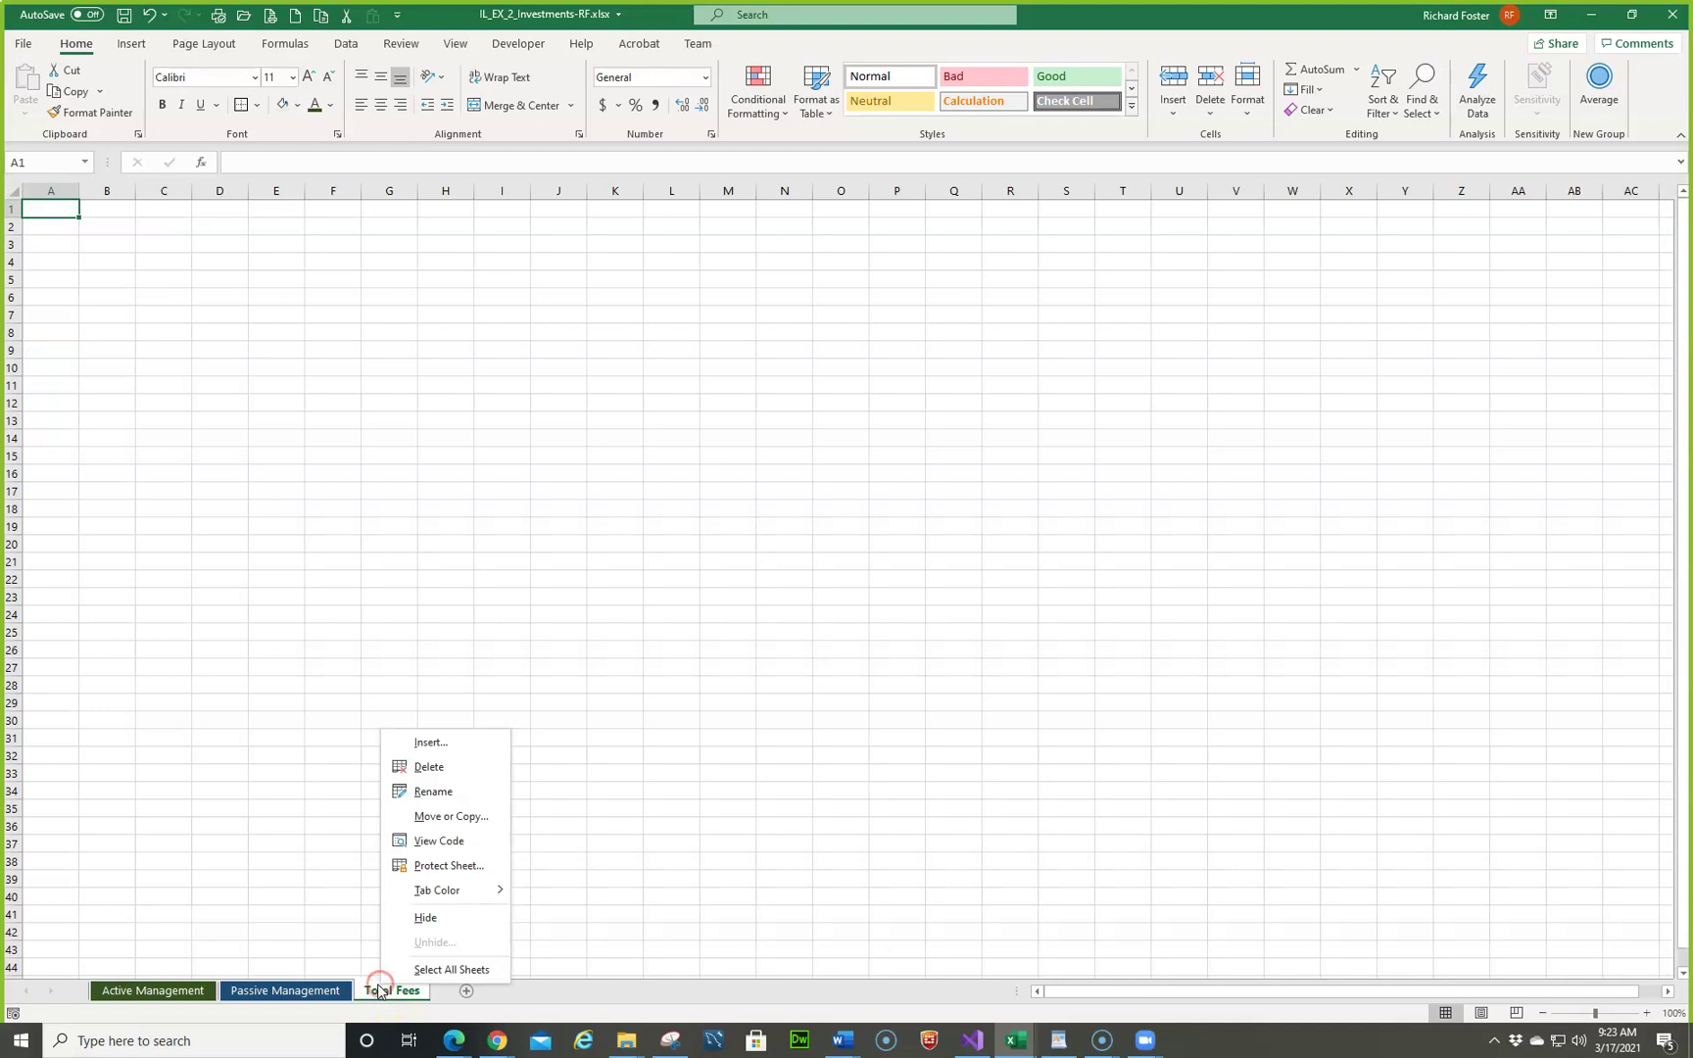
{"action": "left_click", "coordinate": [446, 818]}
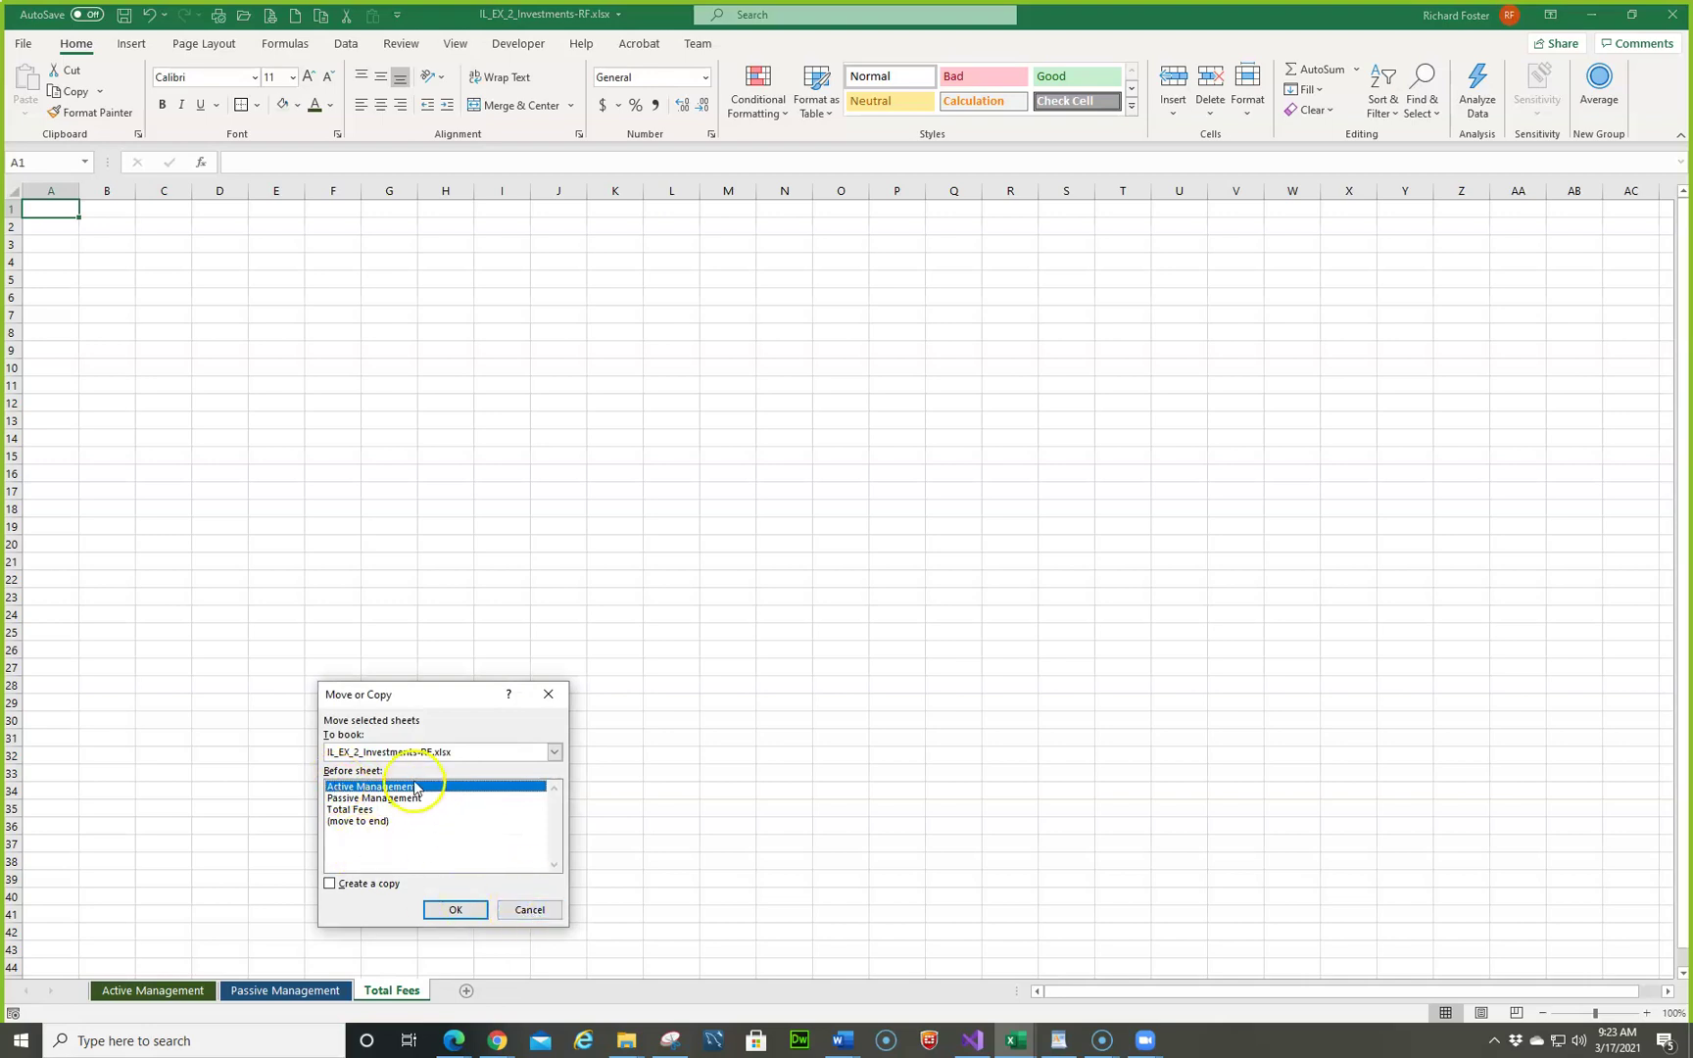
{"action": "left_click", "coordinate": [529, 910]}
Step: Move the Total Fees sheet ahead of Active Management, and delete it from the workbook
{"action": "left_click_drag", "start_coordinate": [388, 988], "coordinate": [93, 1004]}
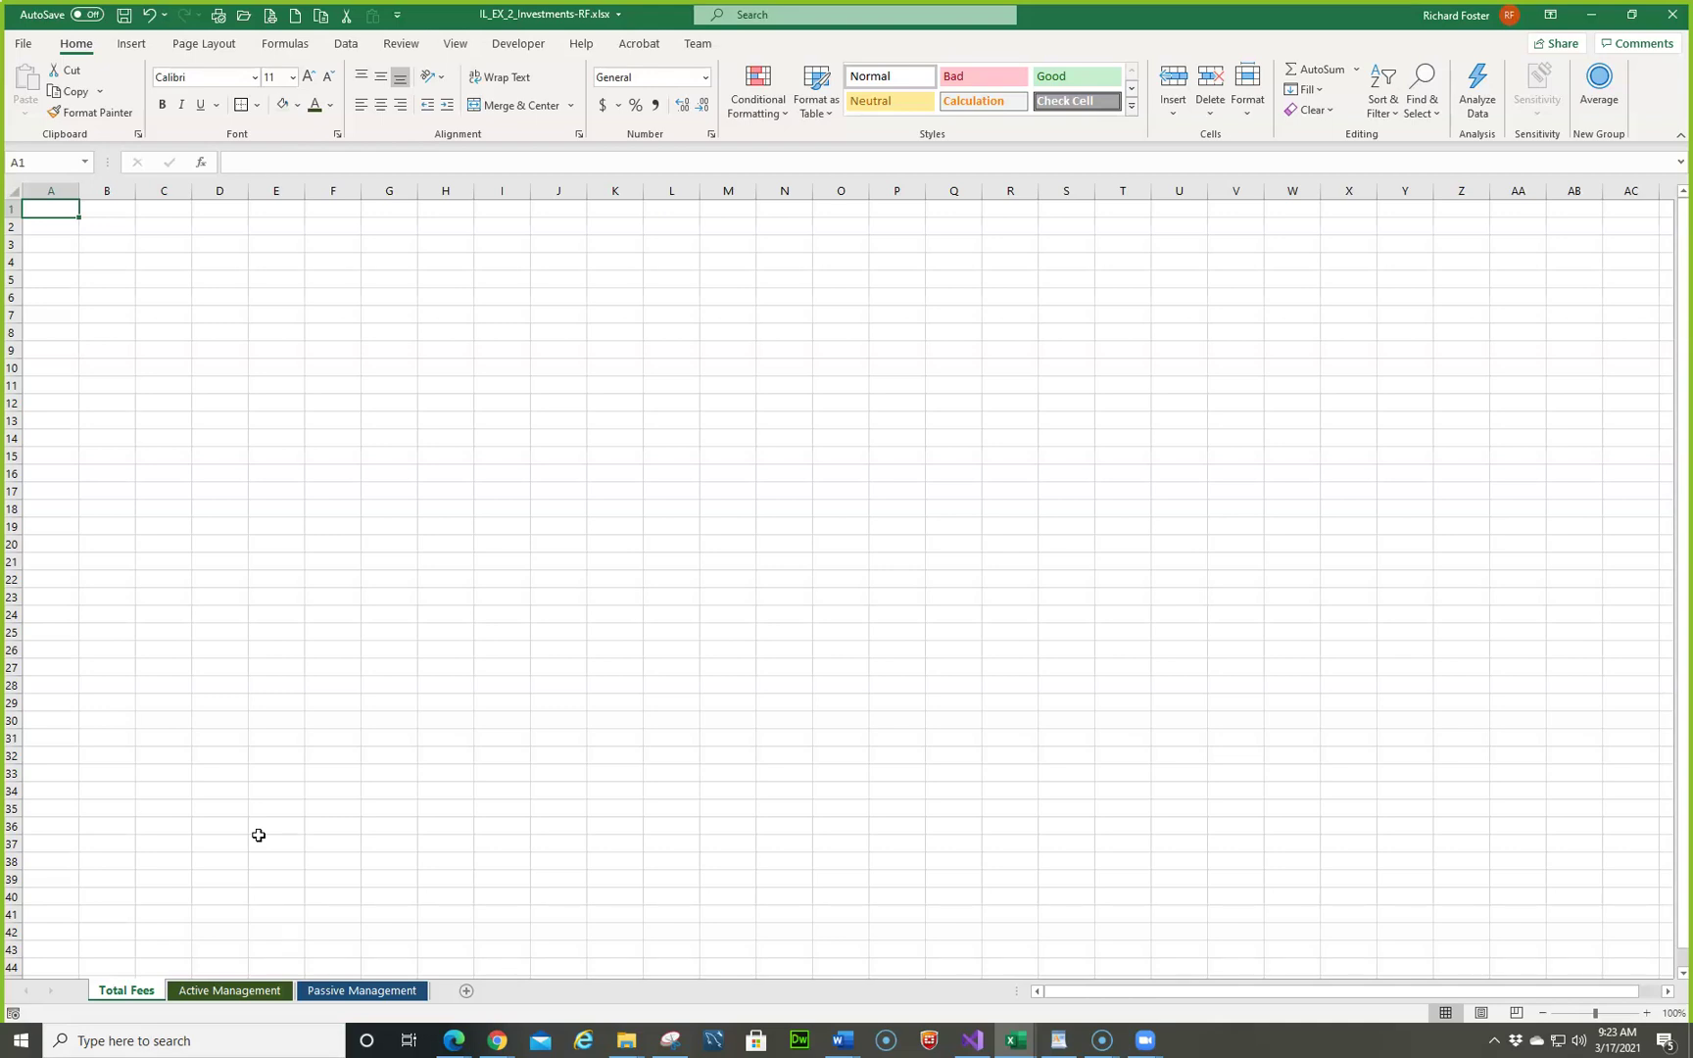
{"action": "right_click", "coordinate": [120, 992]}
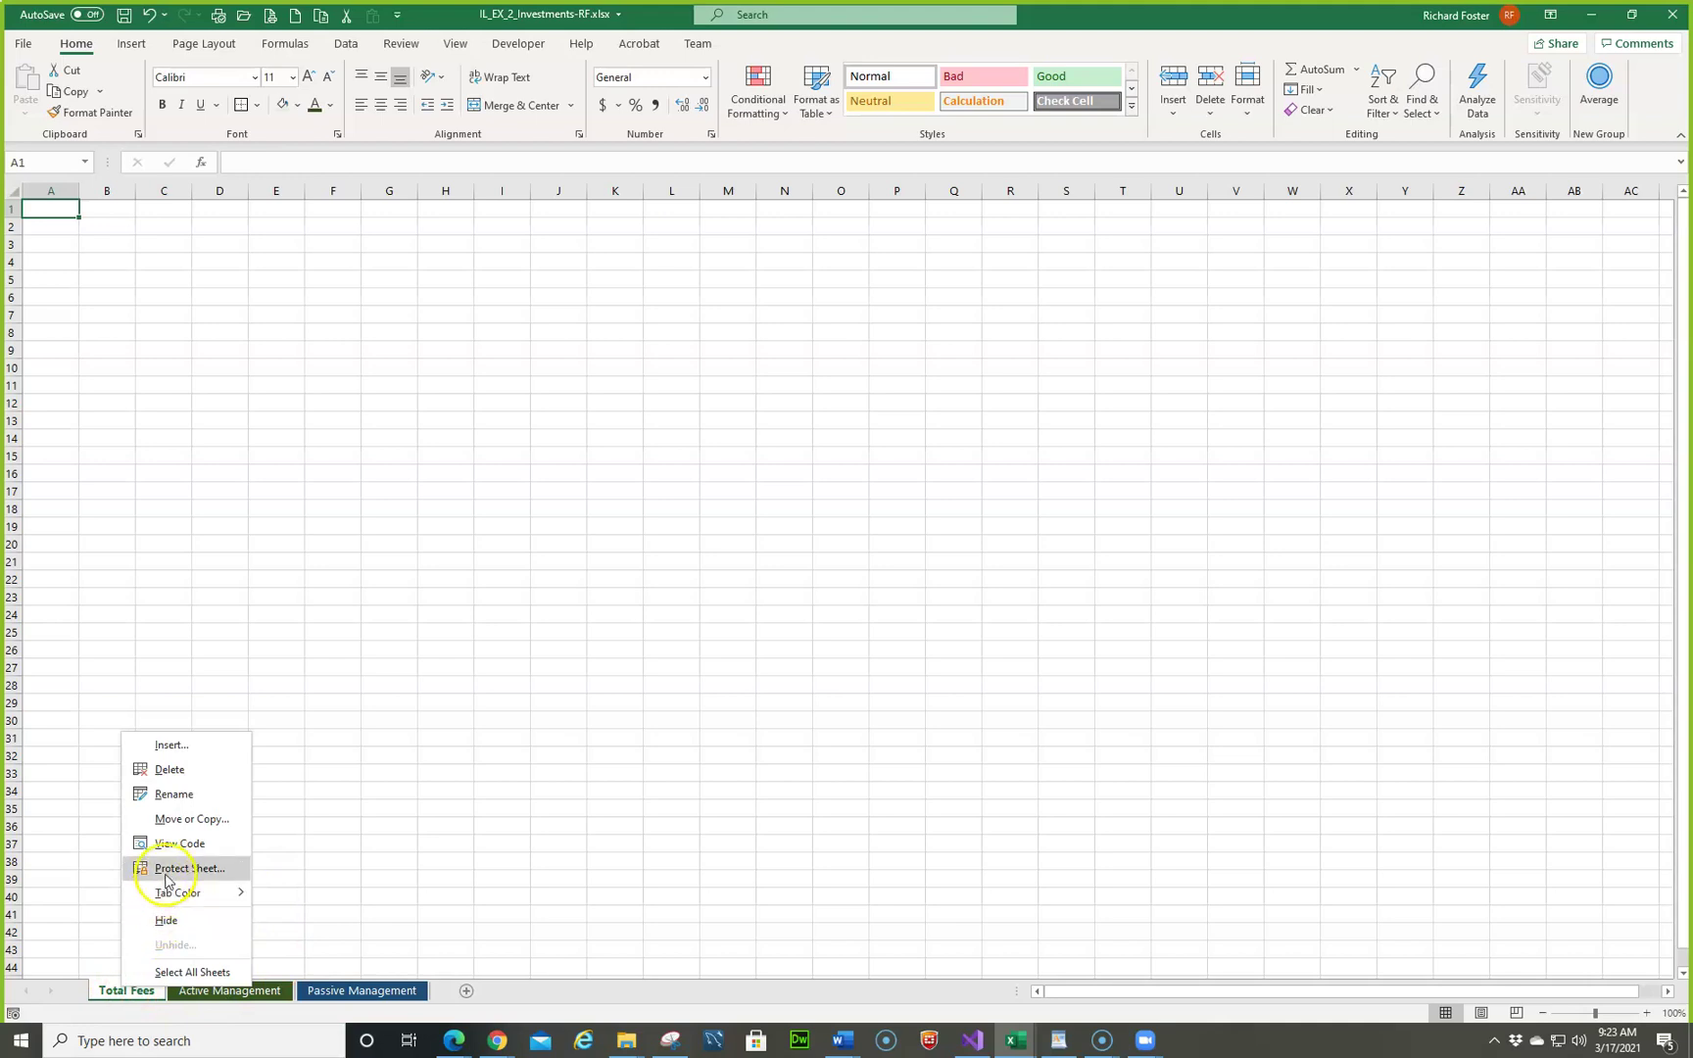
{"action": "left_click", "coordinate": [176, 771]}
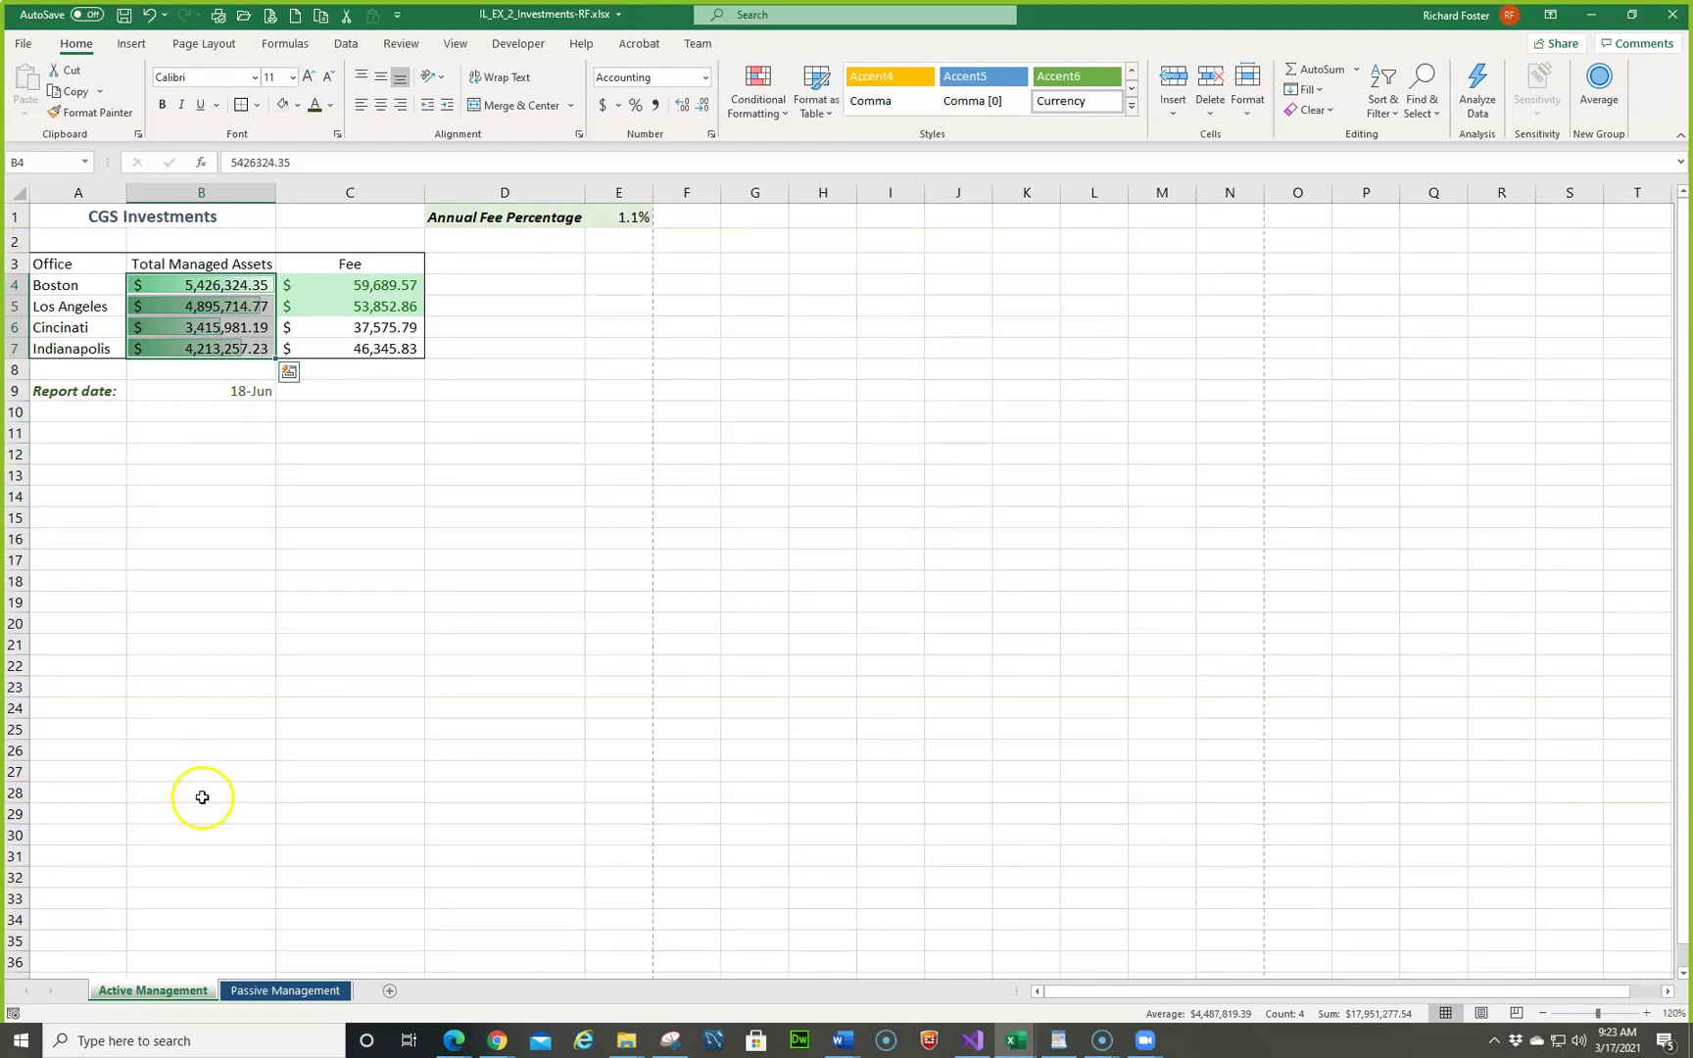
Step: Save the workbook with the Active Management sheet active
{"action": "key", "text": "Escape"}
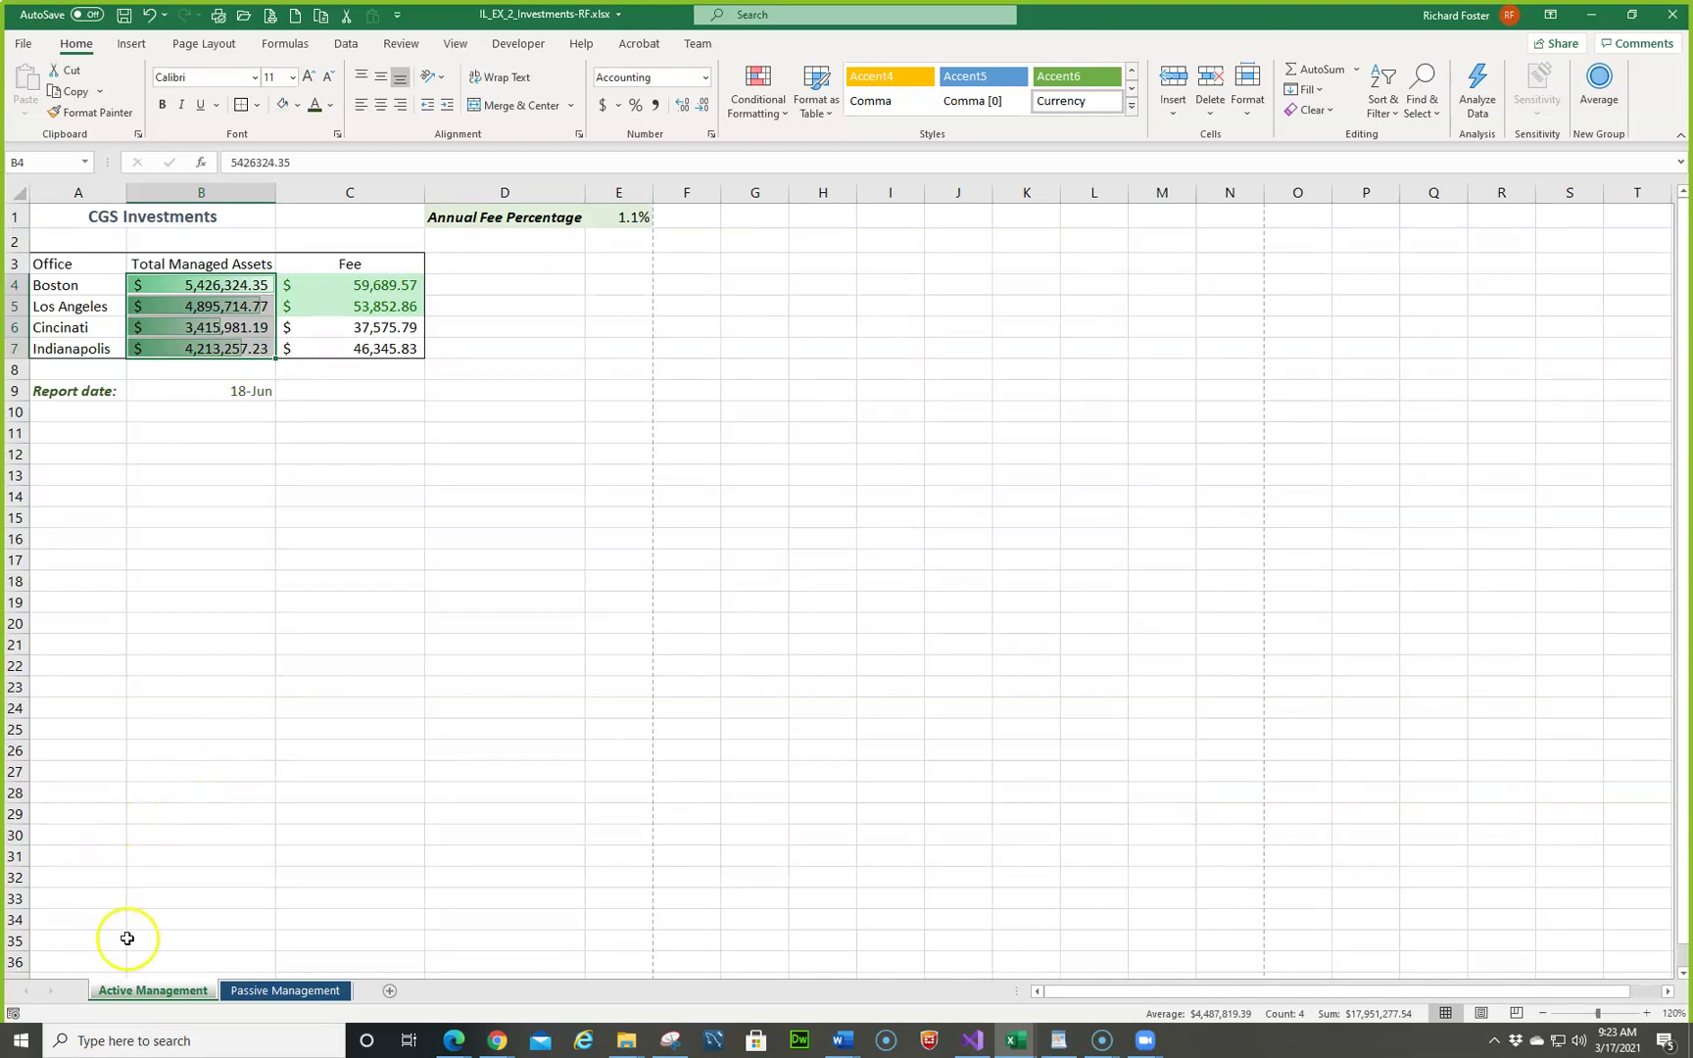
{"action": "left_click", "coordinate": [156, 993]}
{"action": "key", "text": "ctrl+s"}
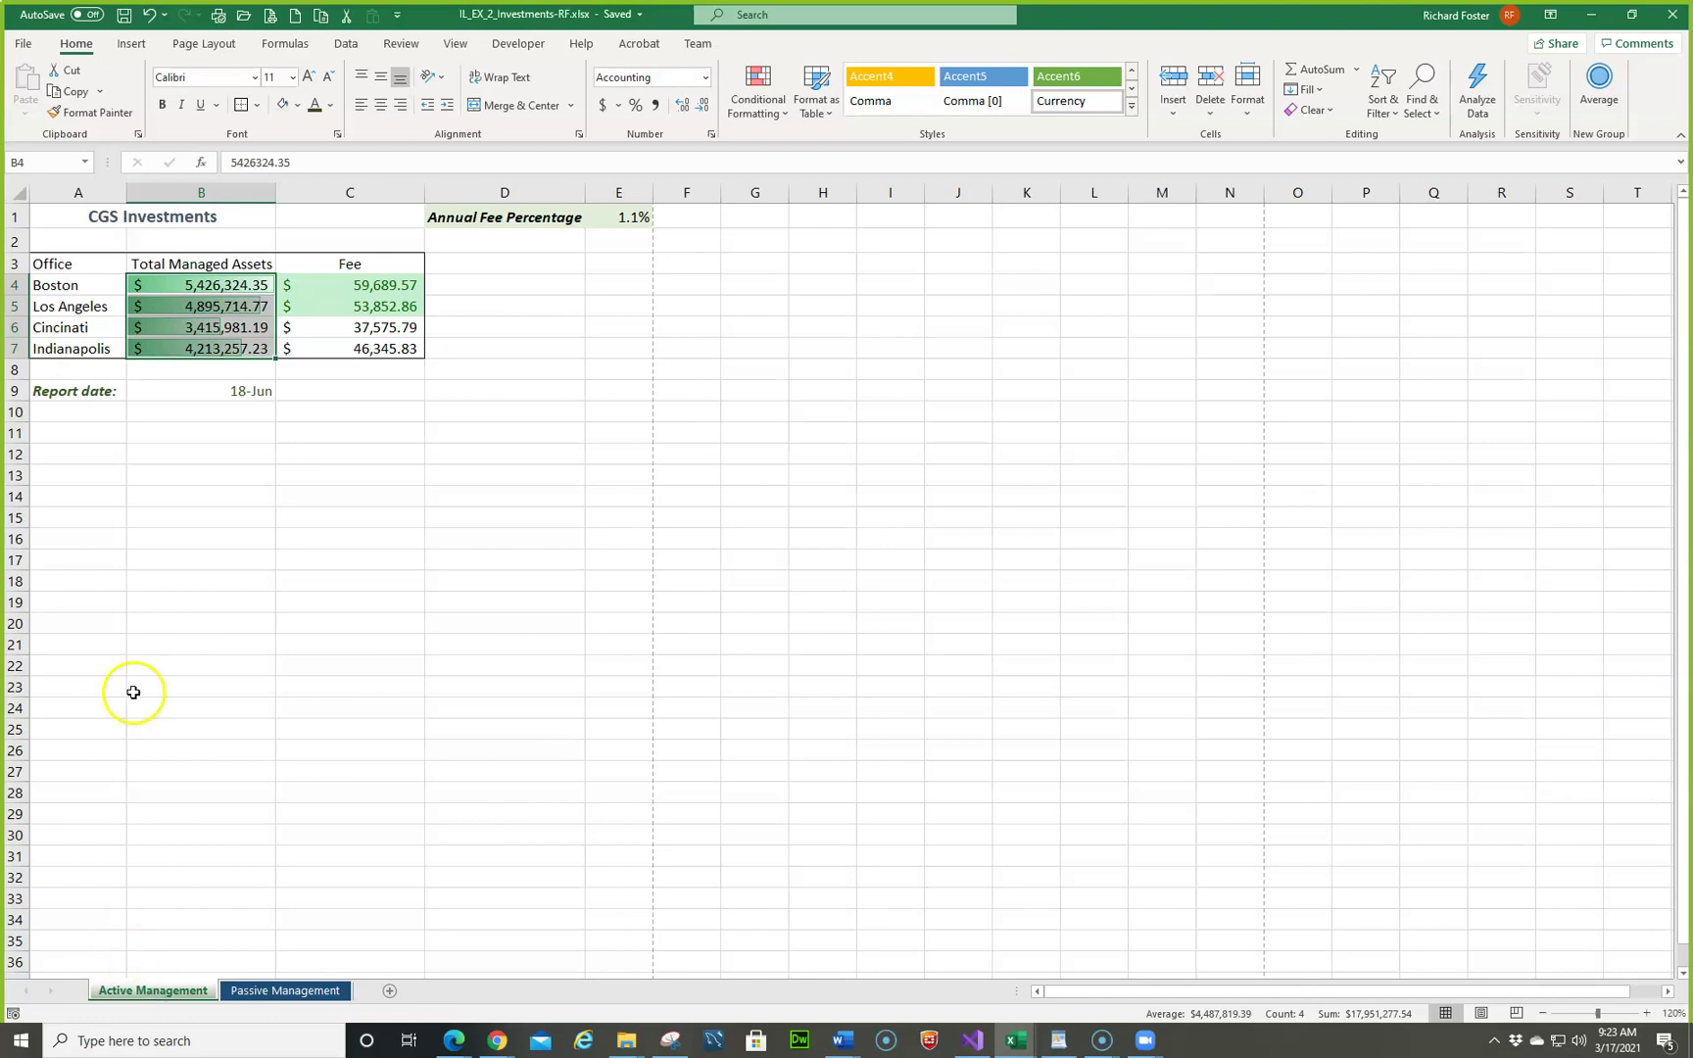
Step: Starting from cell A1 of Active Management, use Find and Replace to change Boston to New York in the Office list
{"action": "left_click", "coordinate": [173, 215]}
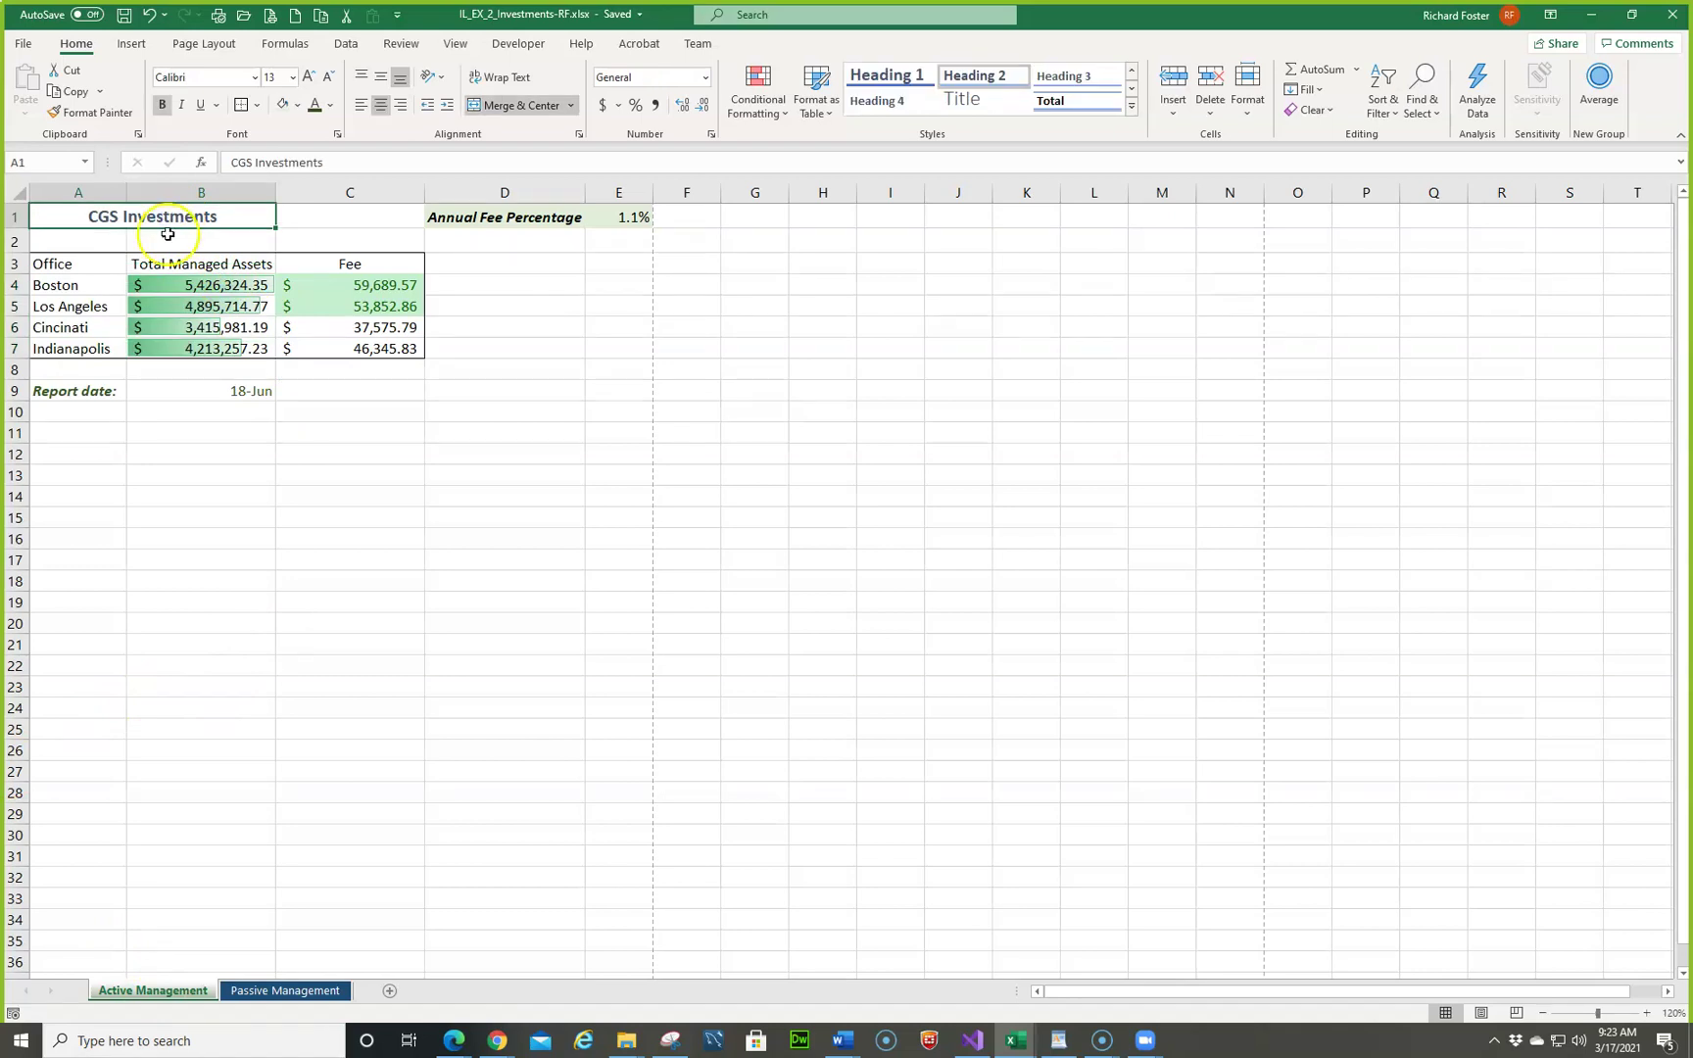
{"action": "left_click", "coordinate": [1437, 114]}
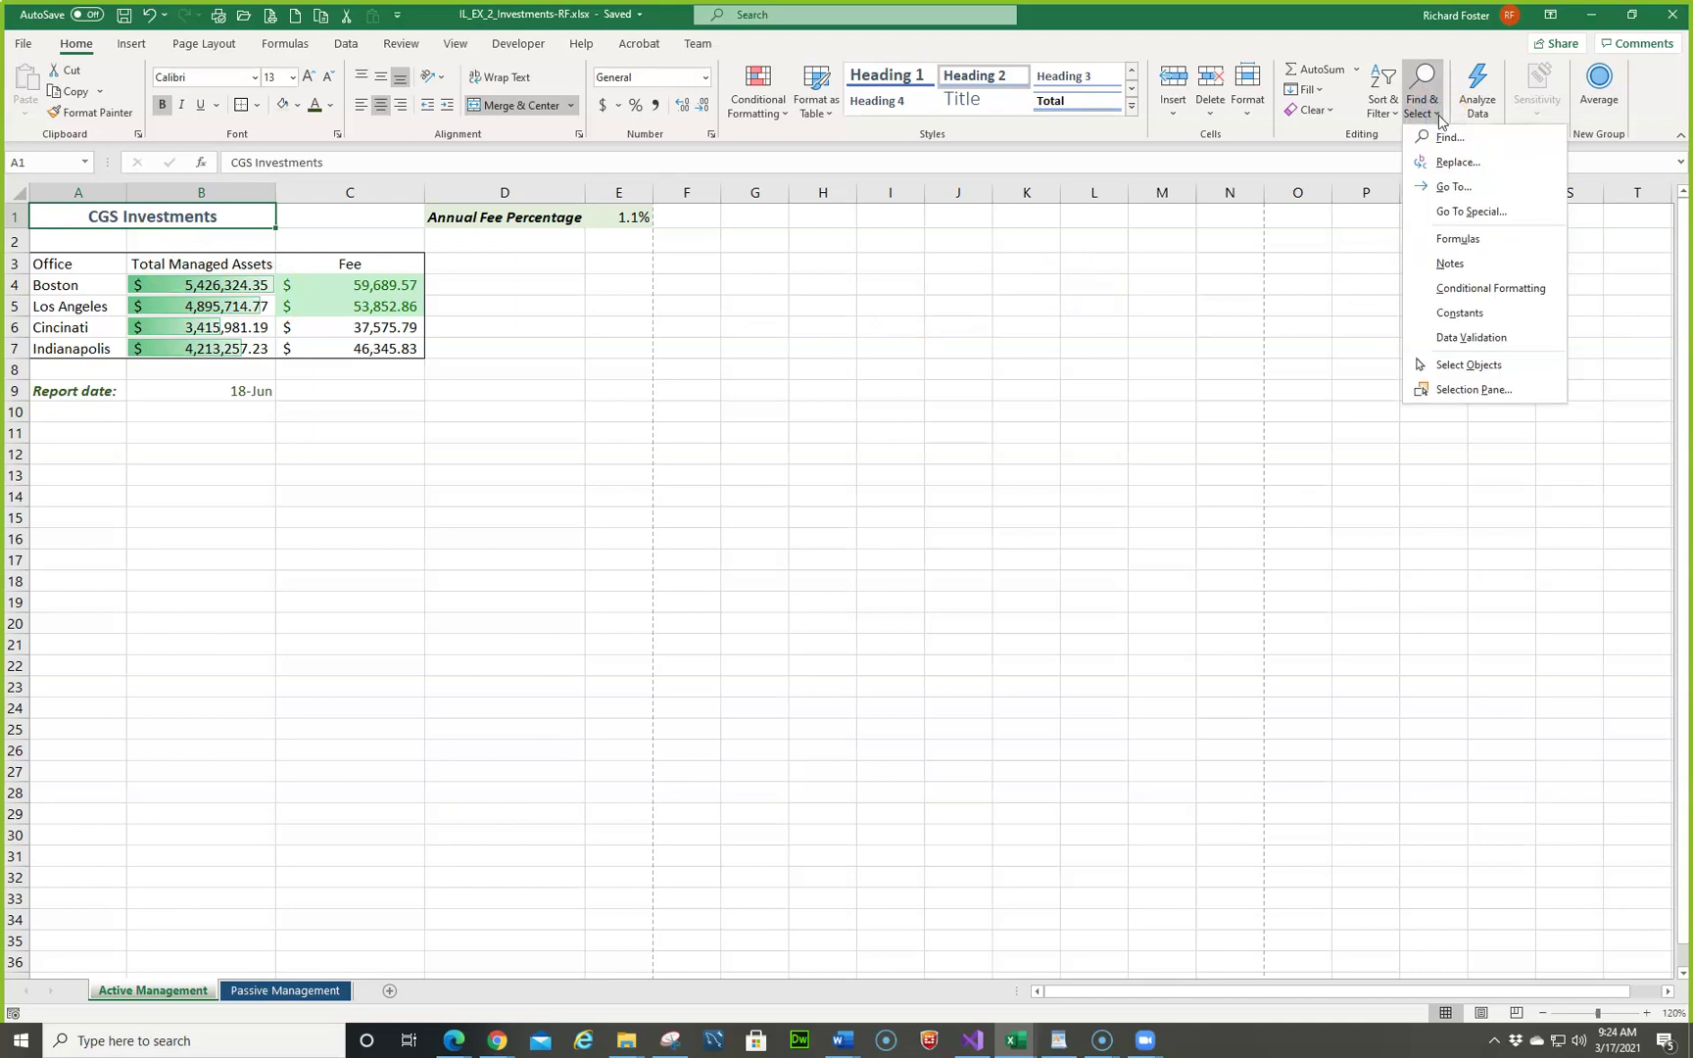
{"action": "left_click", "coordinate": [1451, 164]}
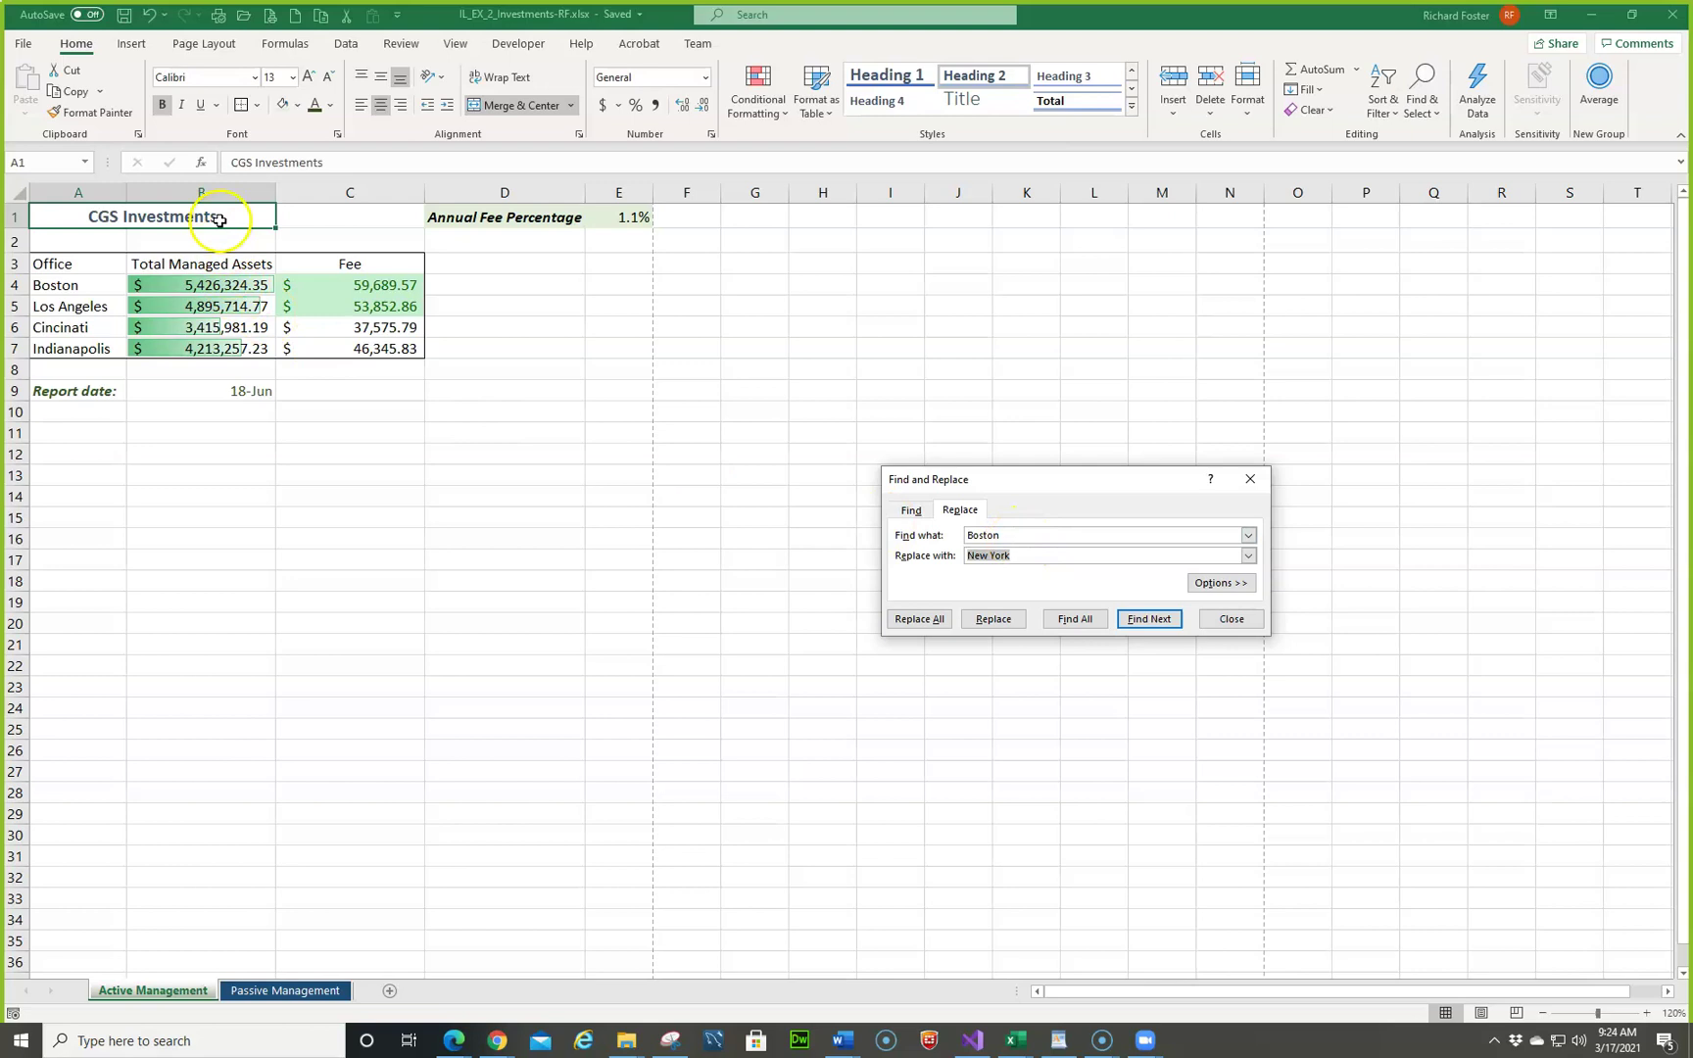
{"action": "left_click", "coordinate": [982, 620]}
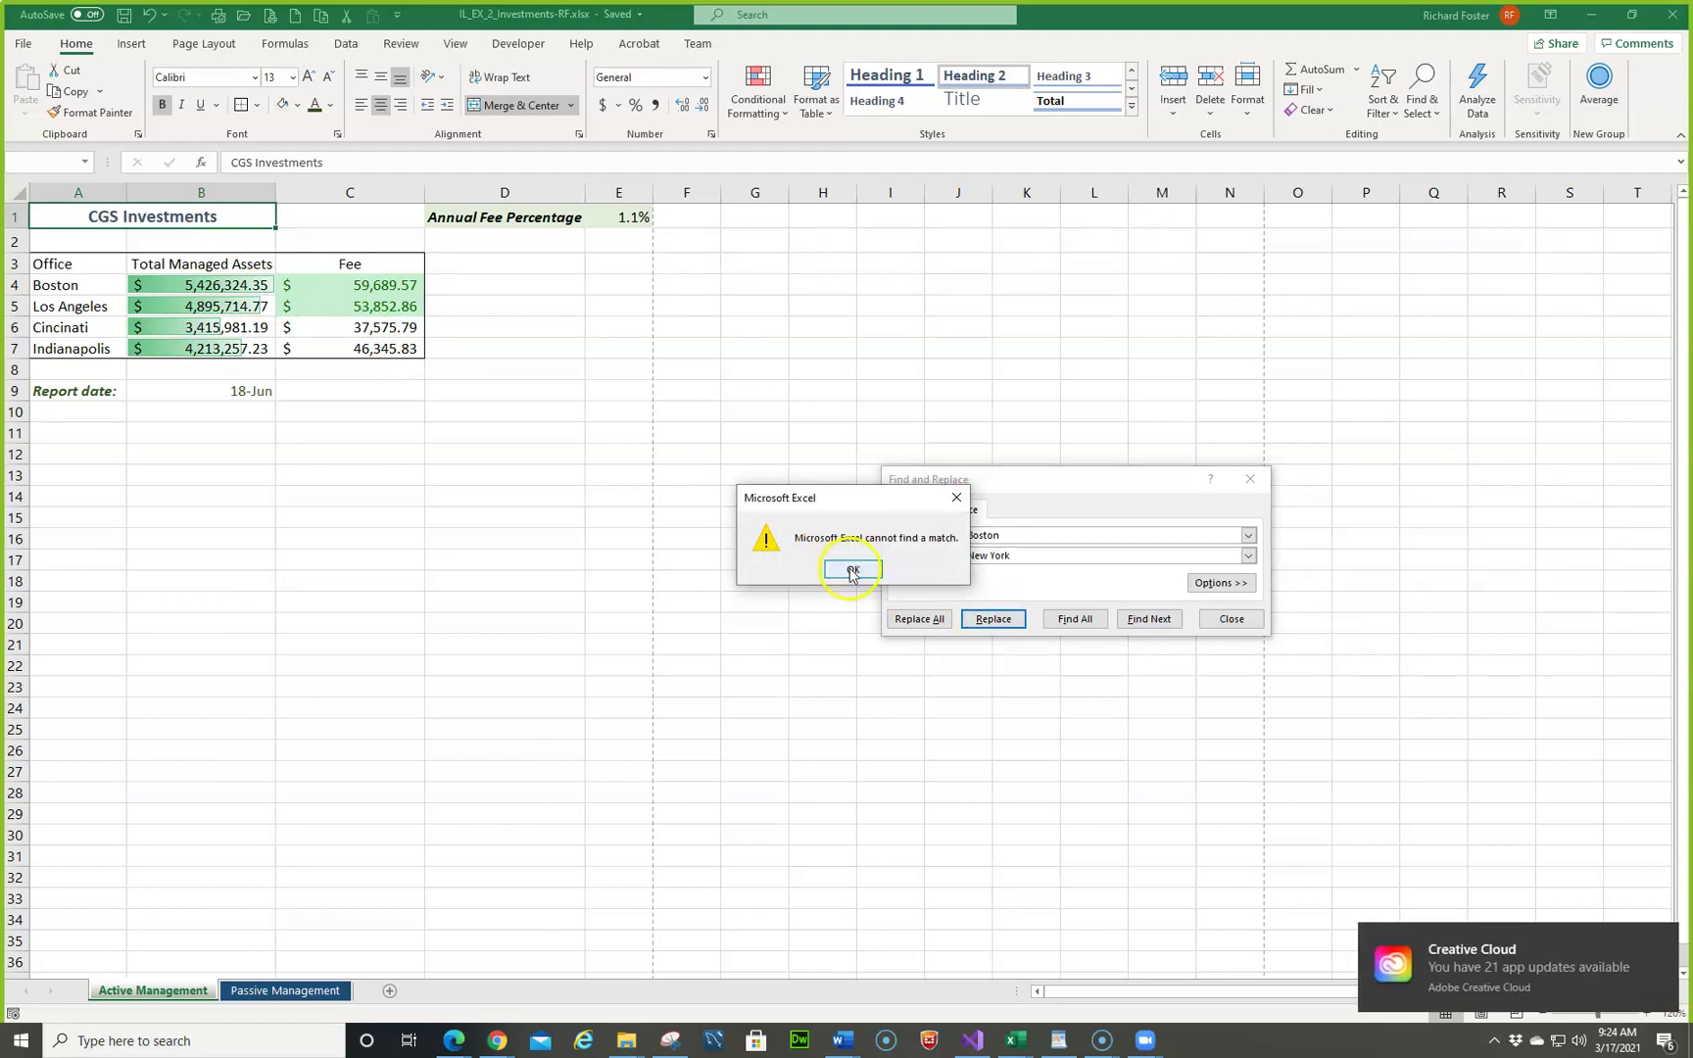
{"action": "left_click", "coordinate": [852, 571]}
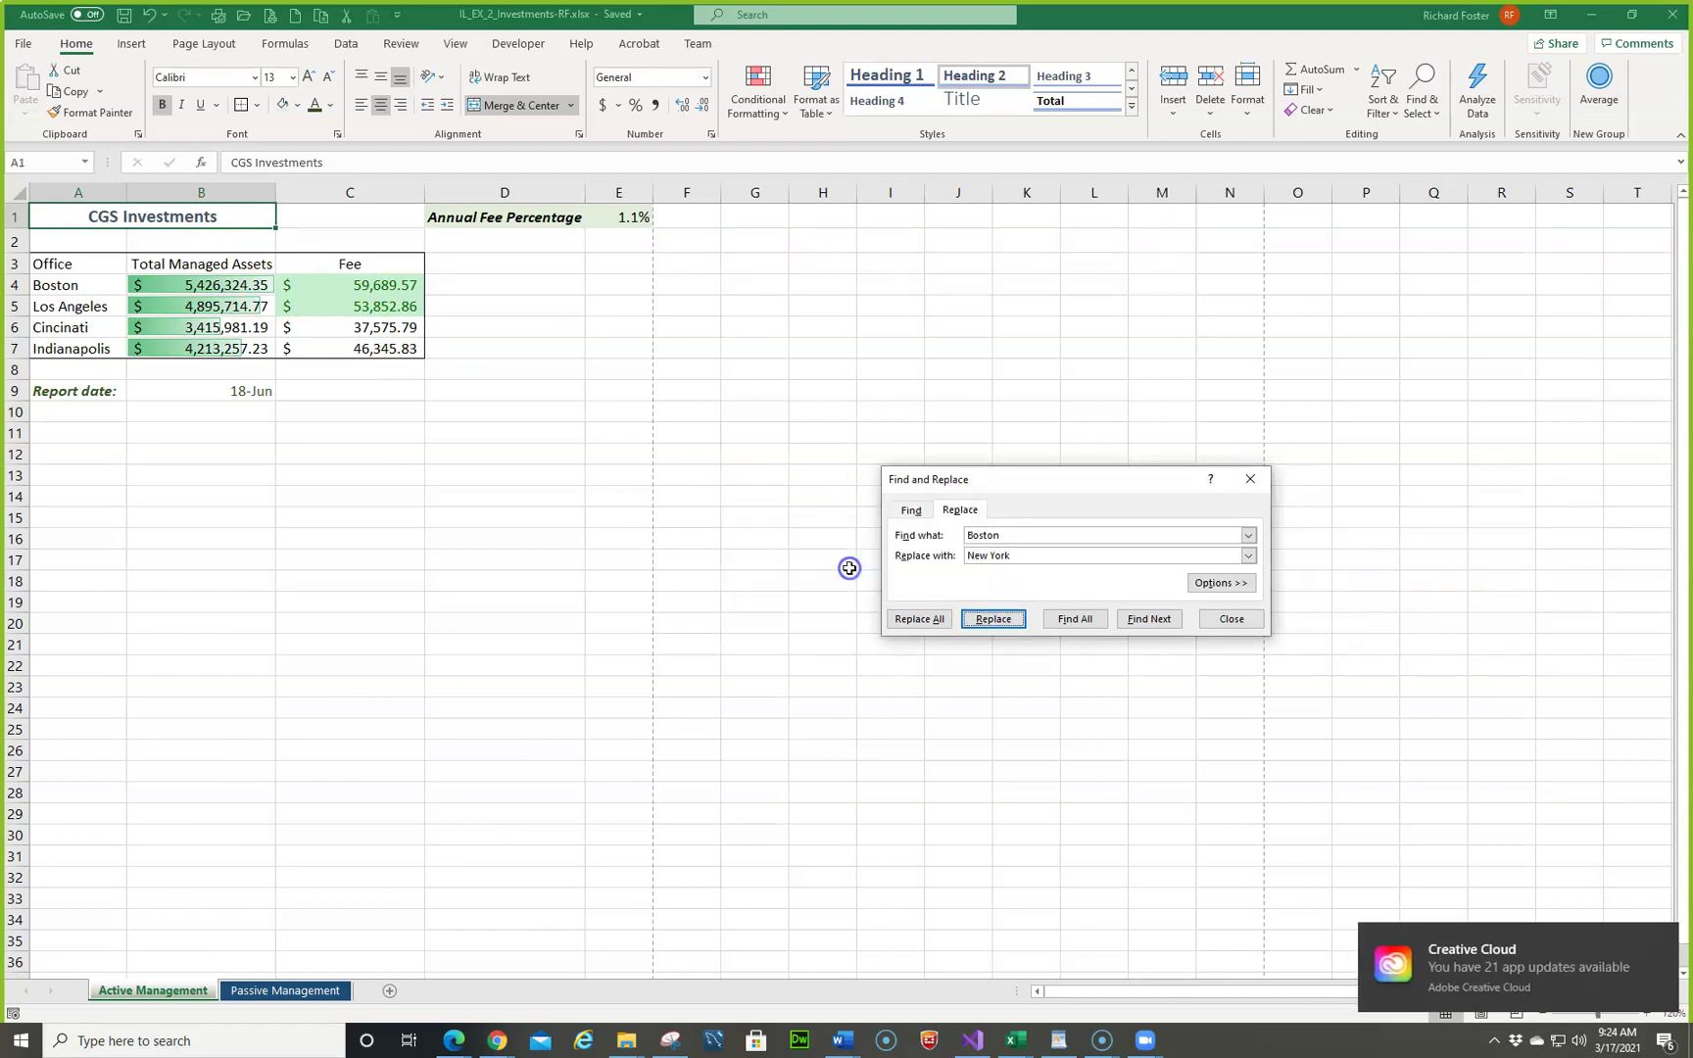
{"action": "left_click", "coordinate": [1138, 620]}
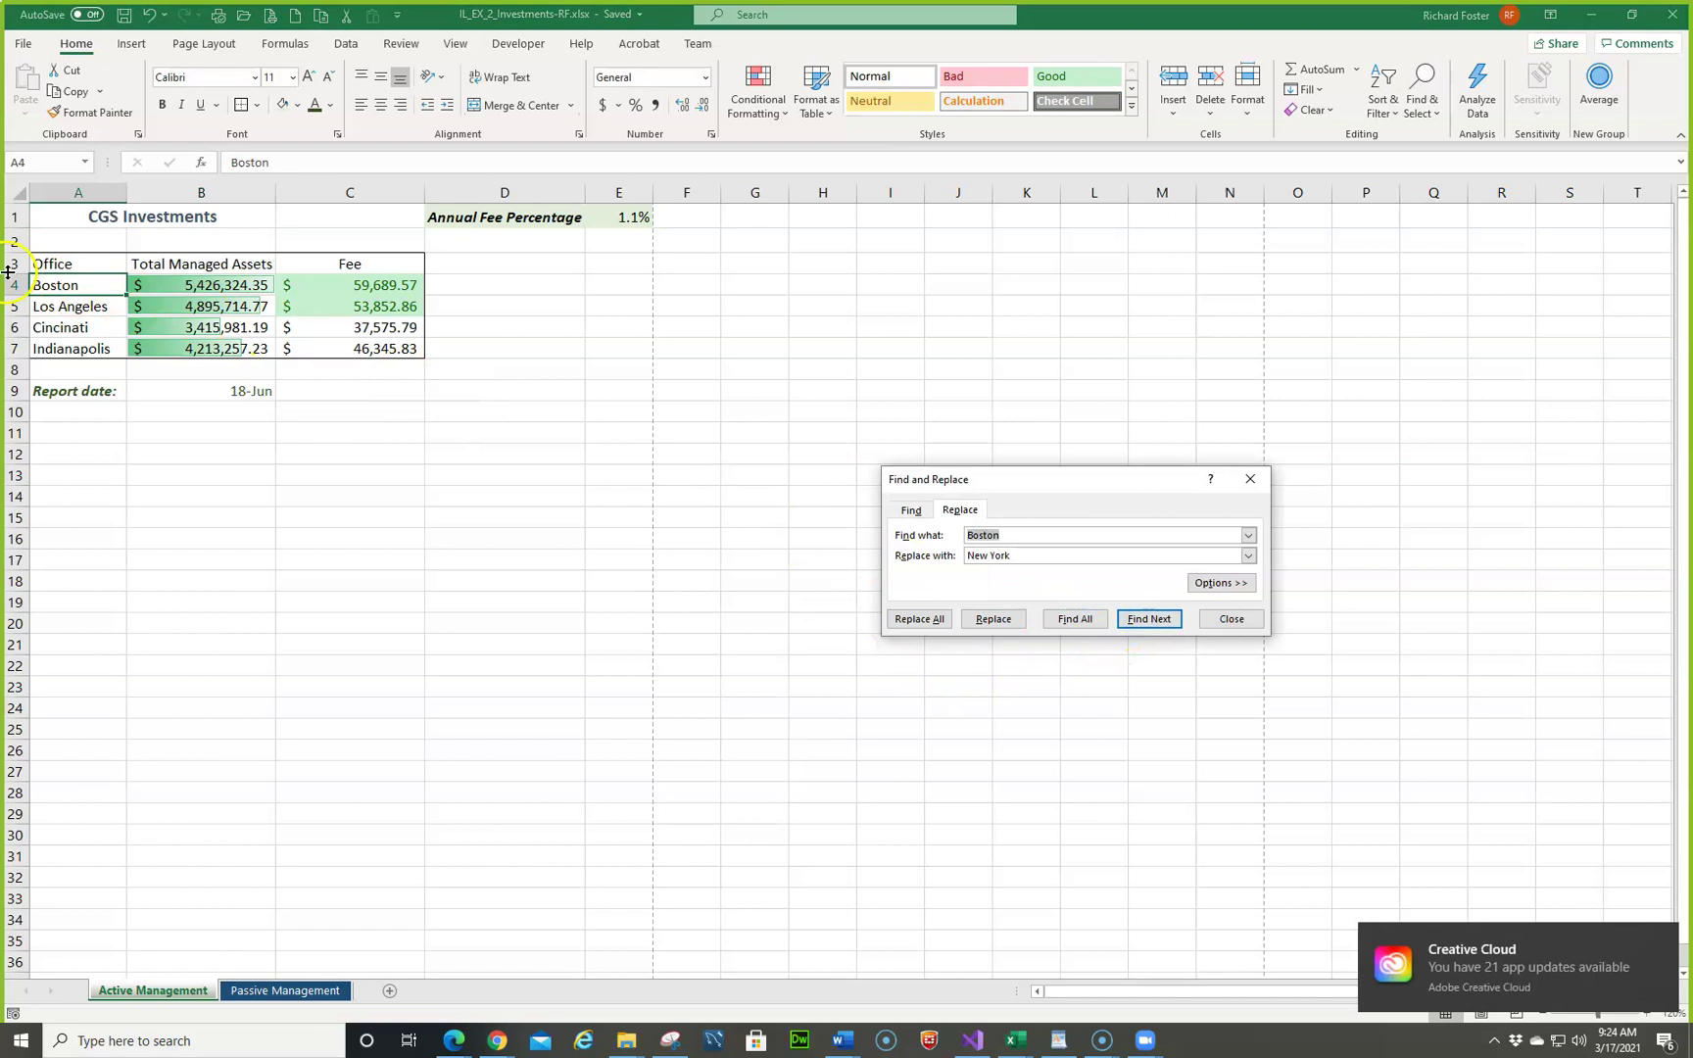
{"action": "left_click", "coordinate": [996, 620]}
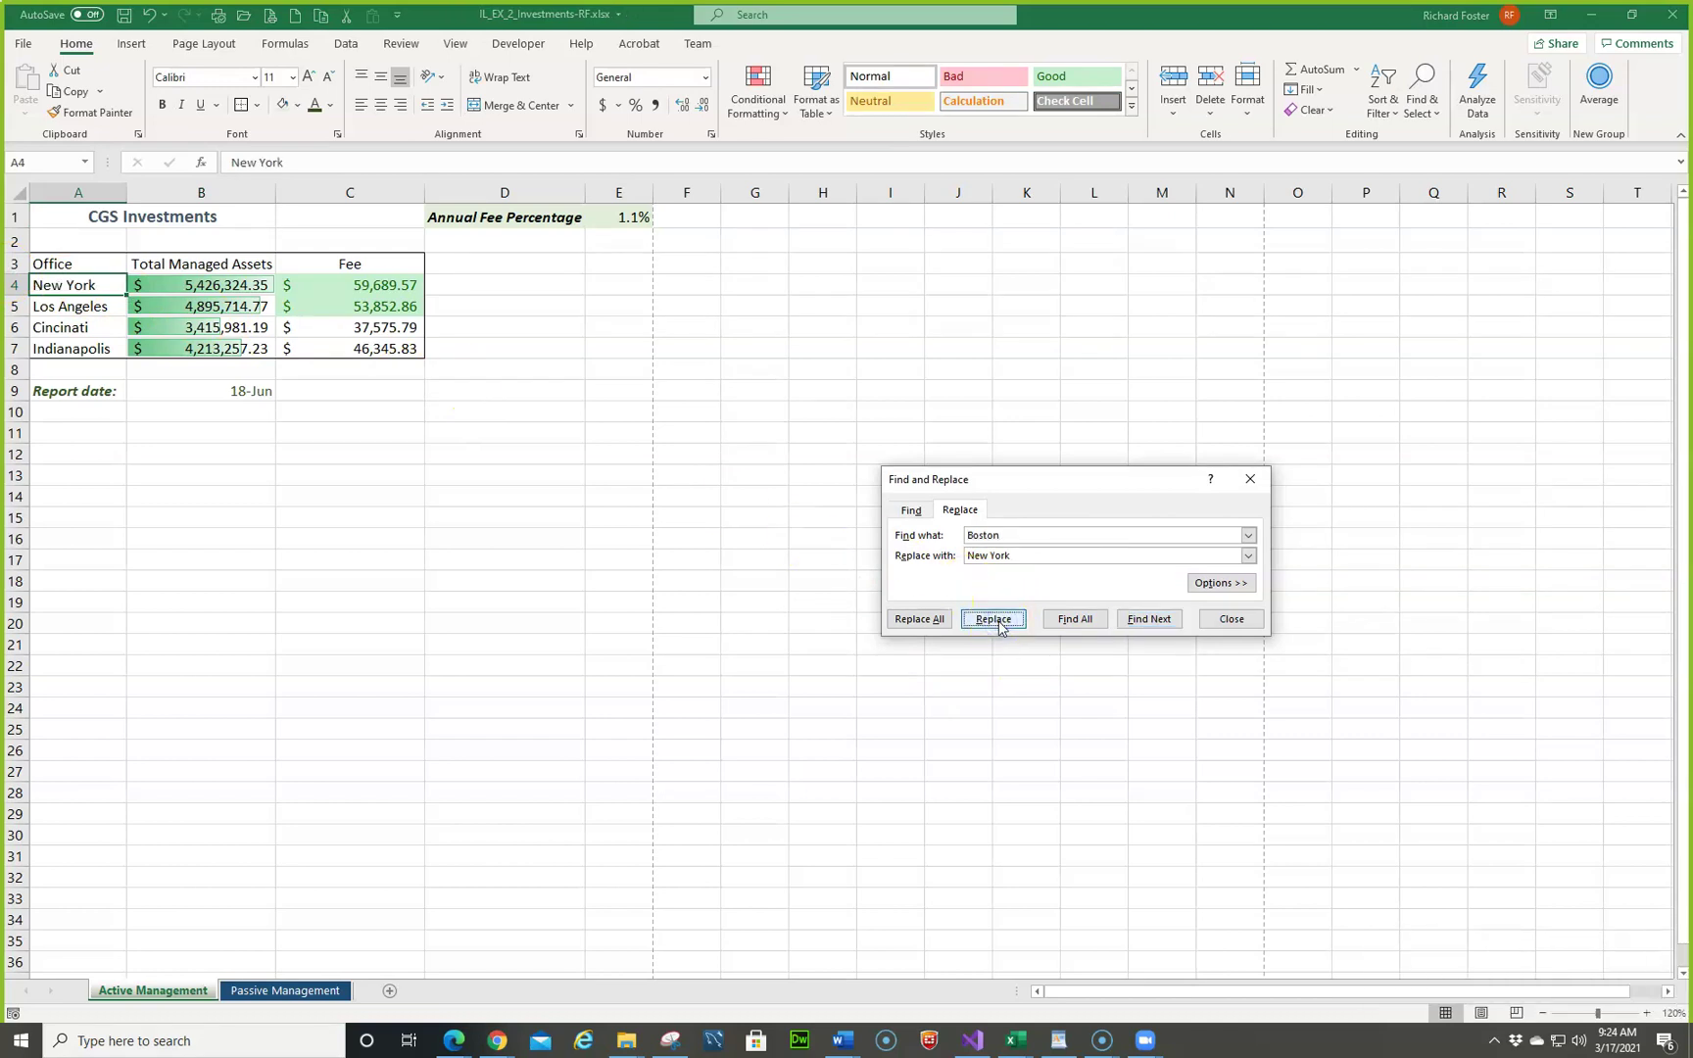
{"action": "left_click", "coordinate": [1143, 620]}
{"action": "left_click", "coordinate": [852, 569]}
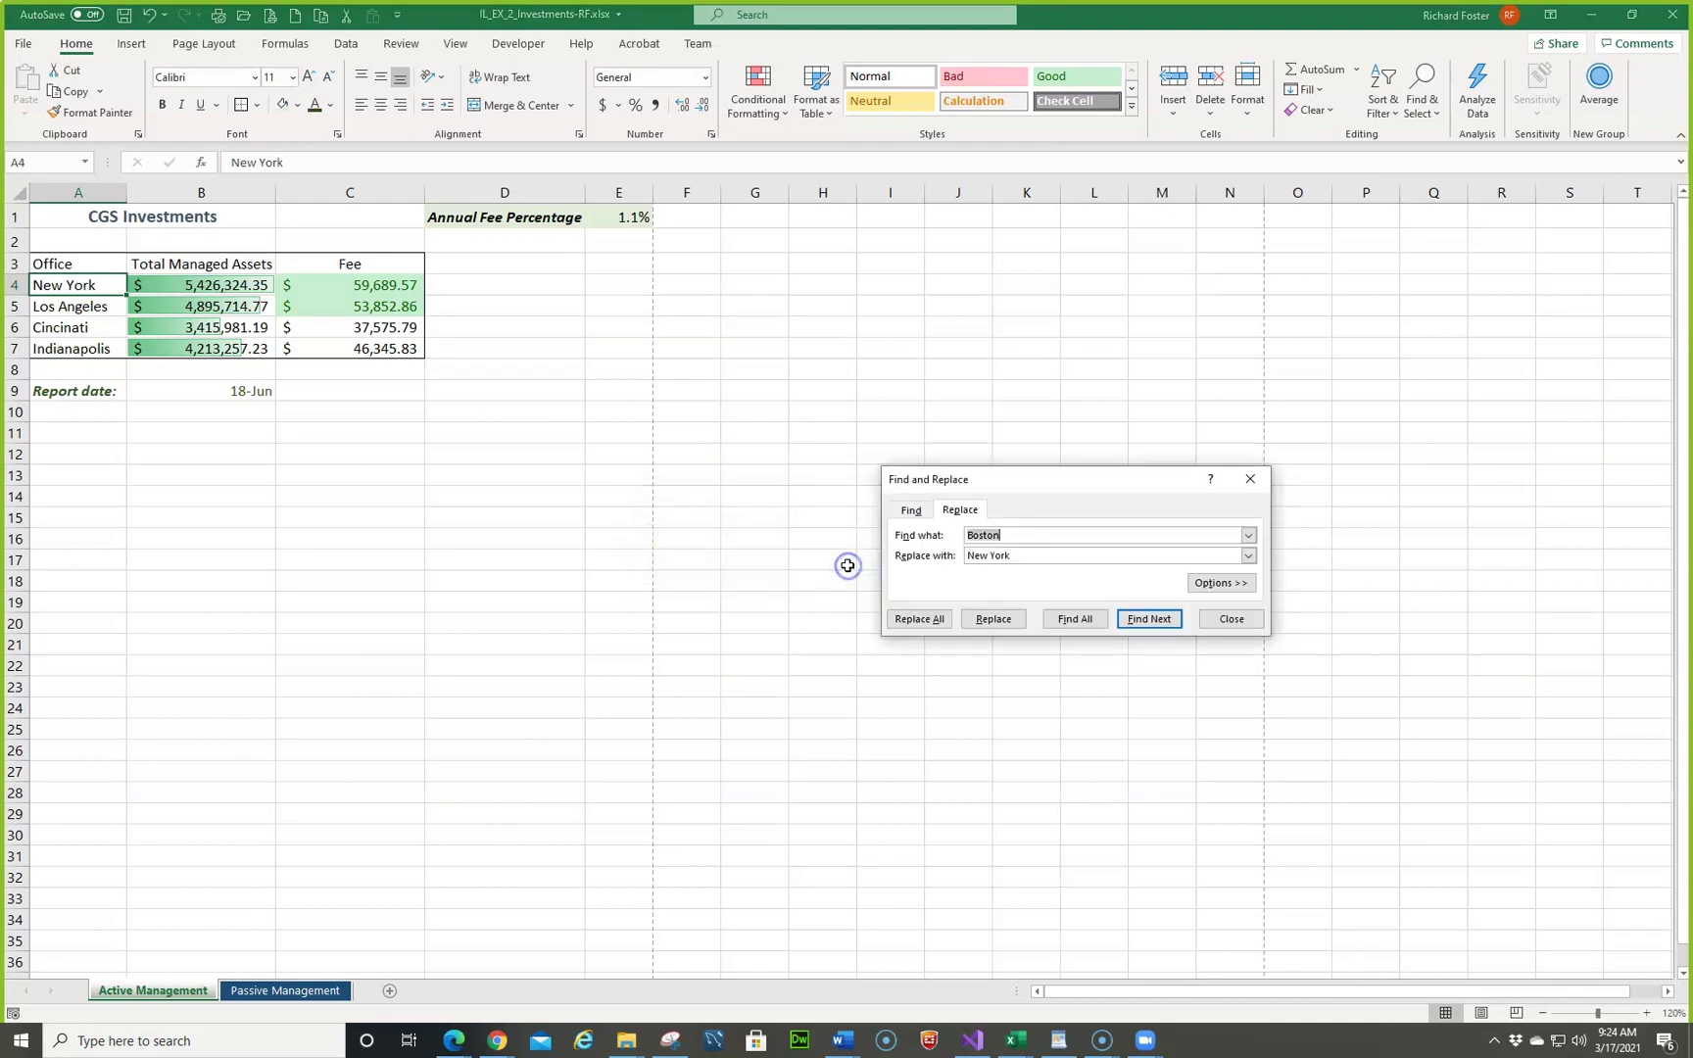
{"action": "left_click", "coordinate": [1214, 637]}
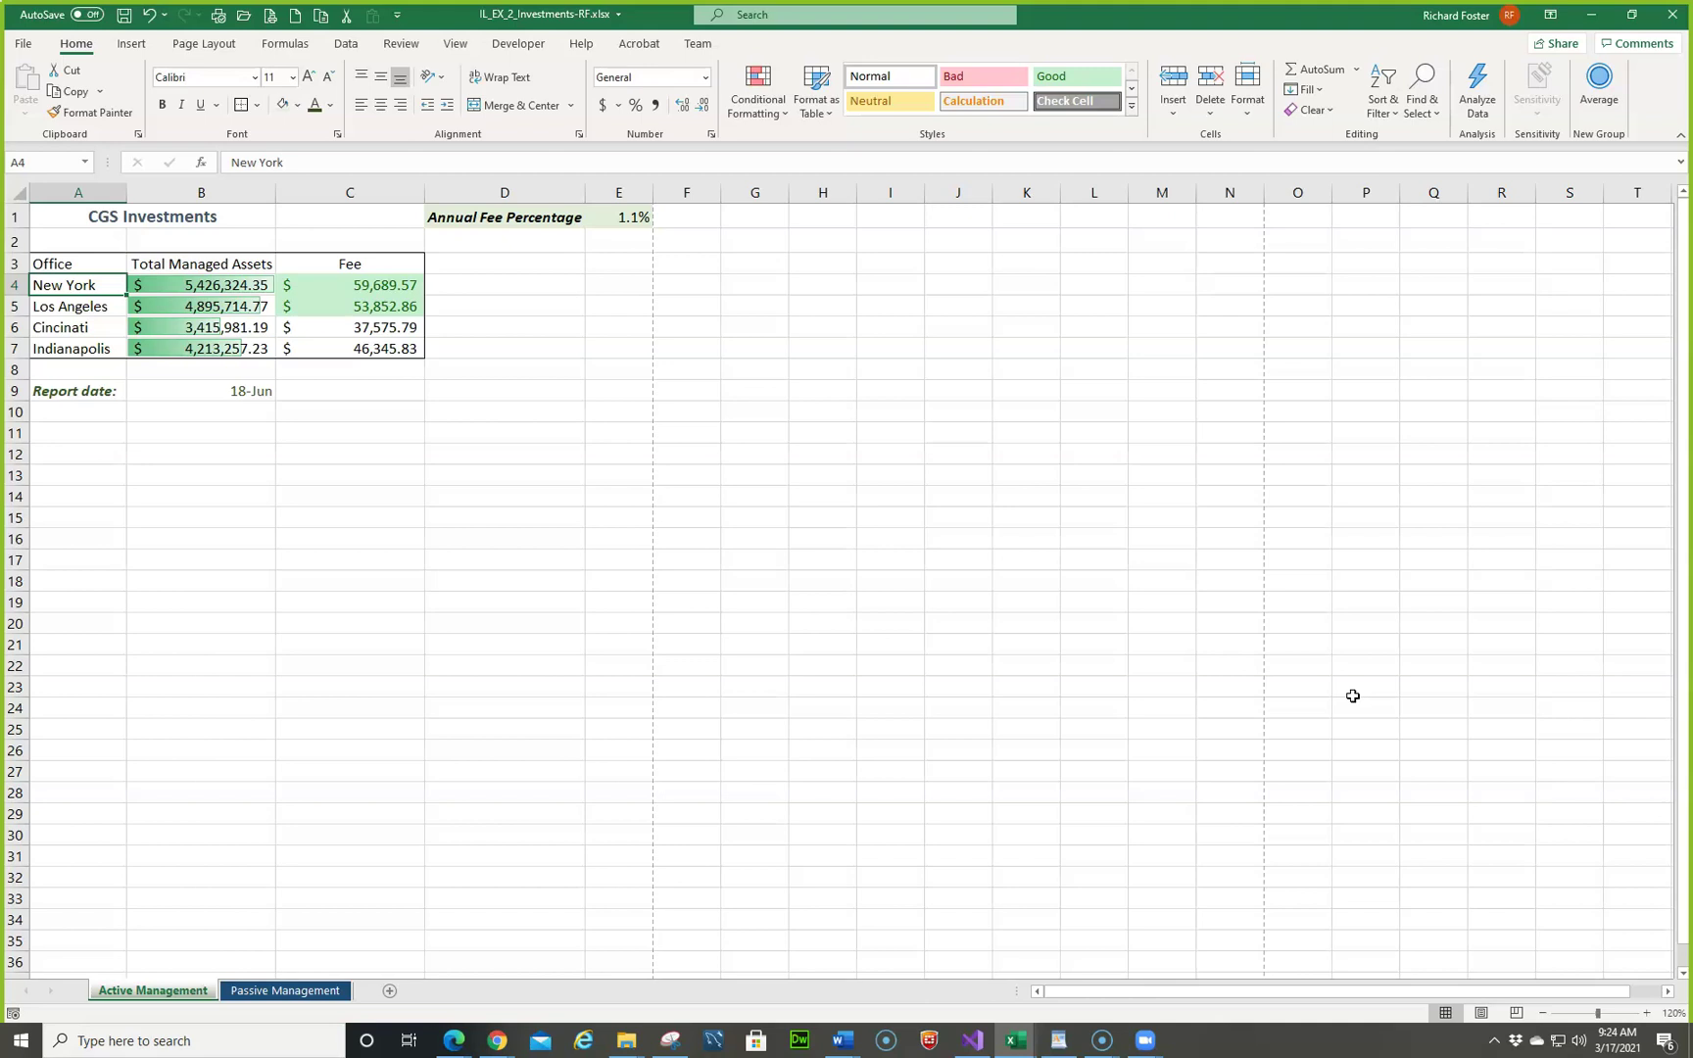
Step: Spell-check the entire Active Management sheet, correct the misspelled office name to Cincinnati, and save the workbook
{"action": "key", "text": "F7"}
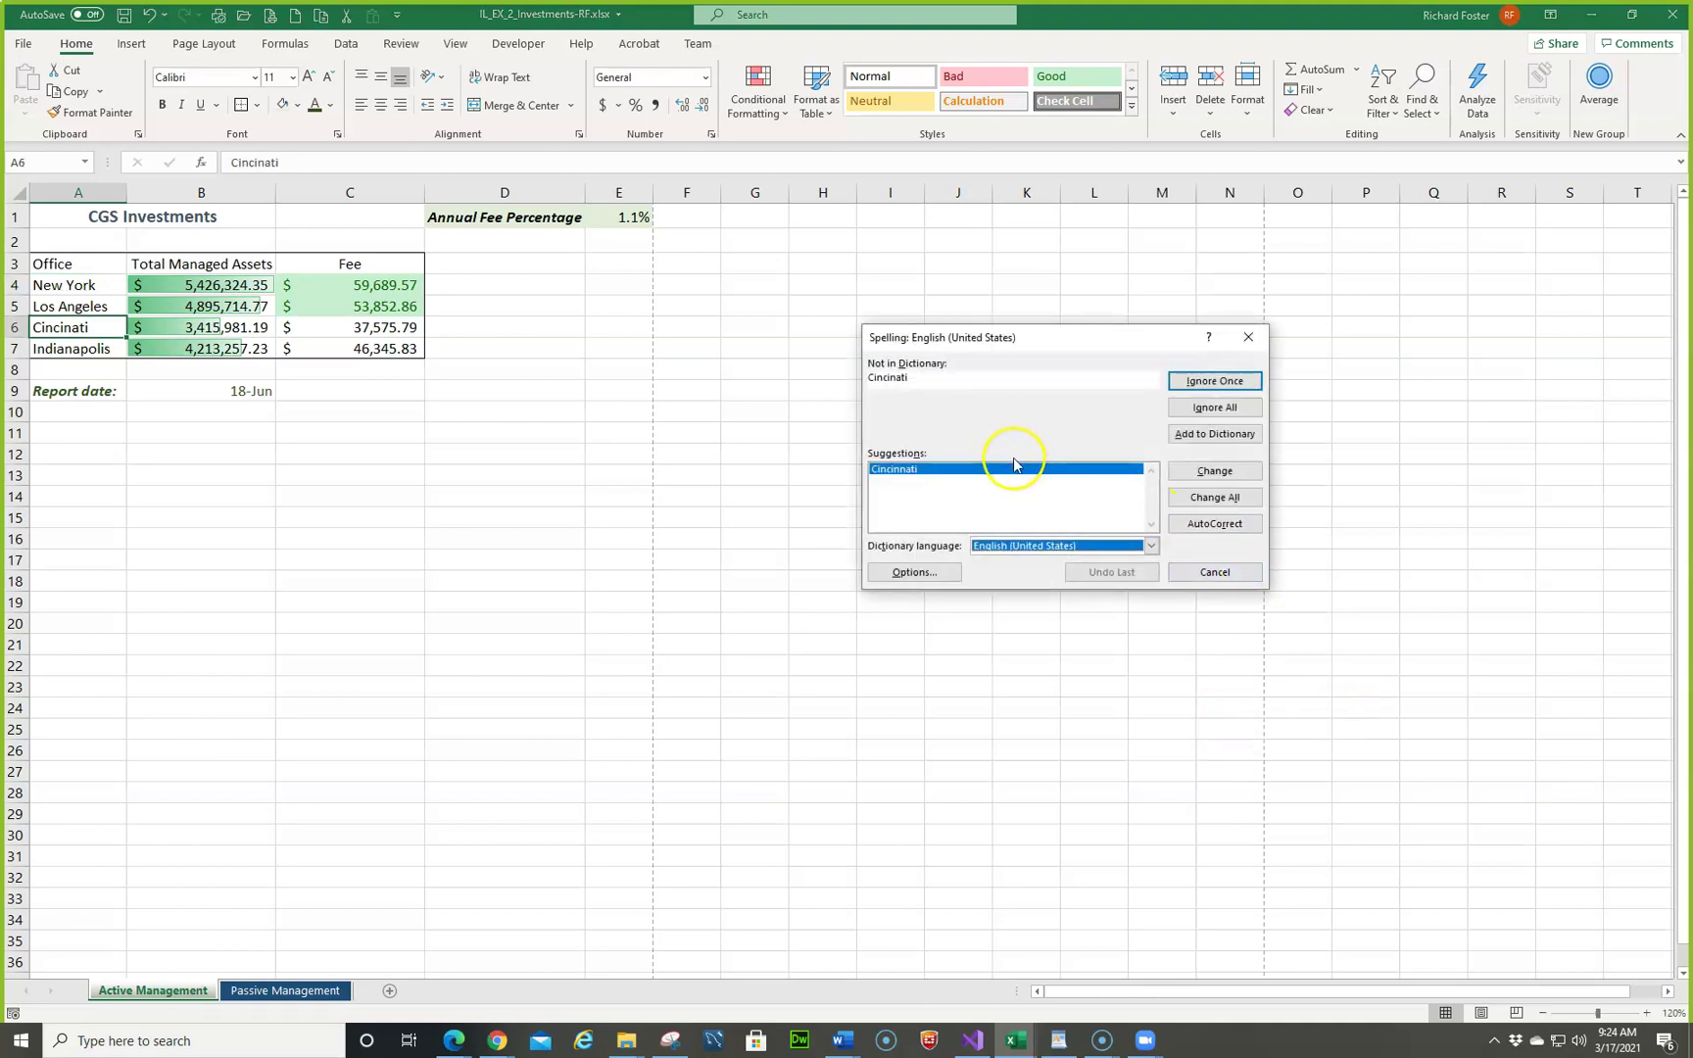
{"action": "left_click", "coordinate": [1211, 481]}
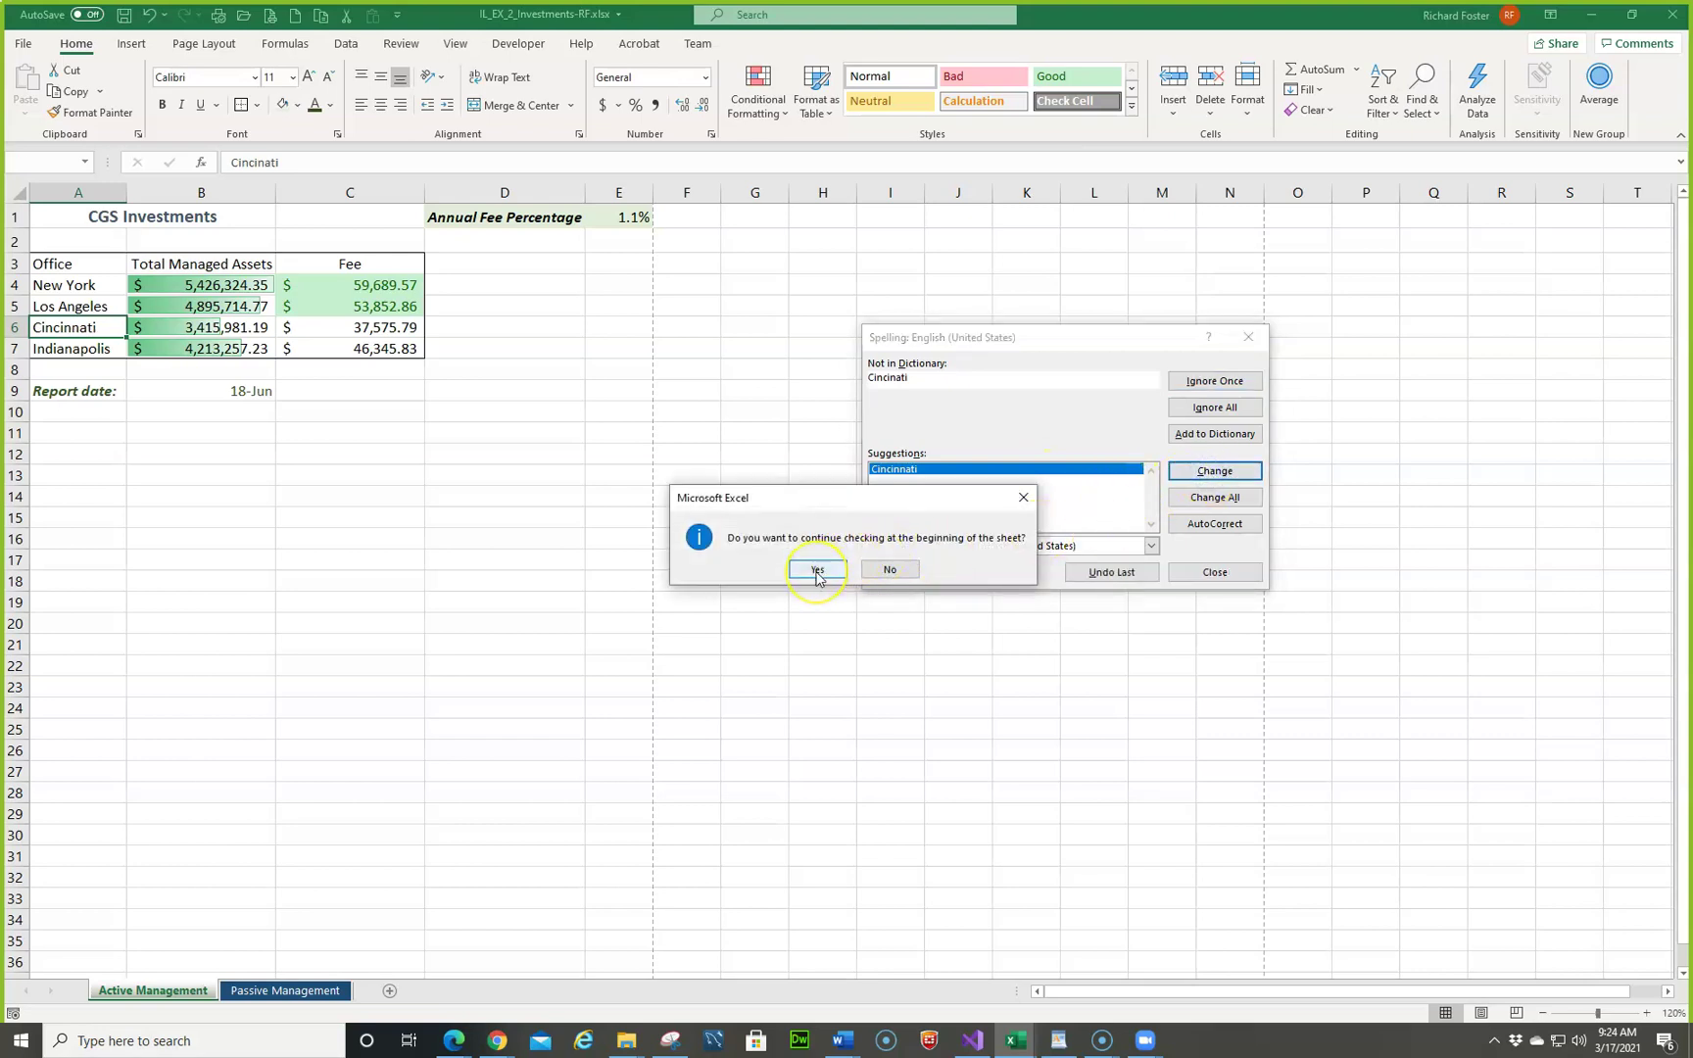
{"action": "left_click", "coordinate": [818, 572]}
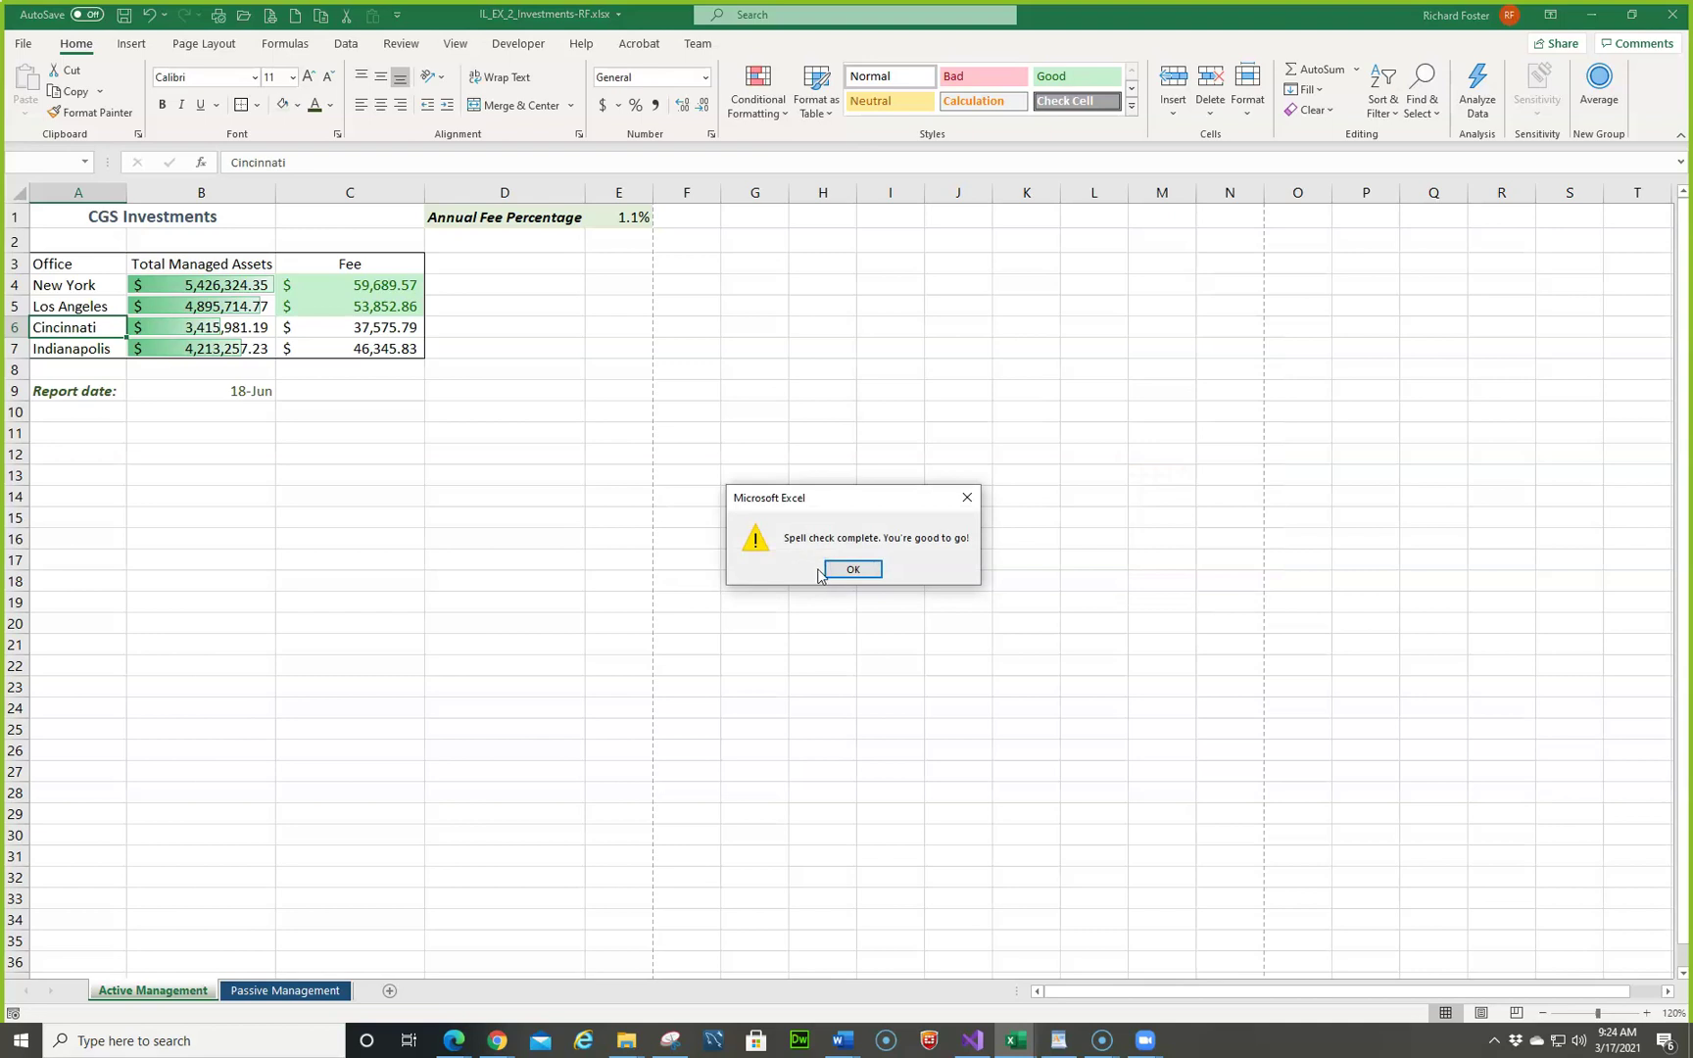
{"action": "left_click", "coordinate": [873, 573]}
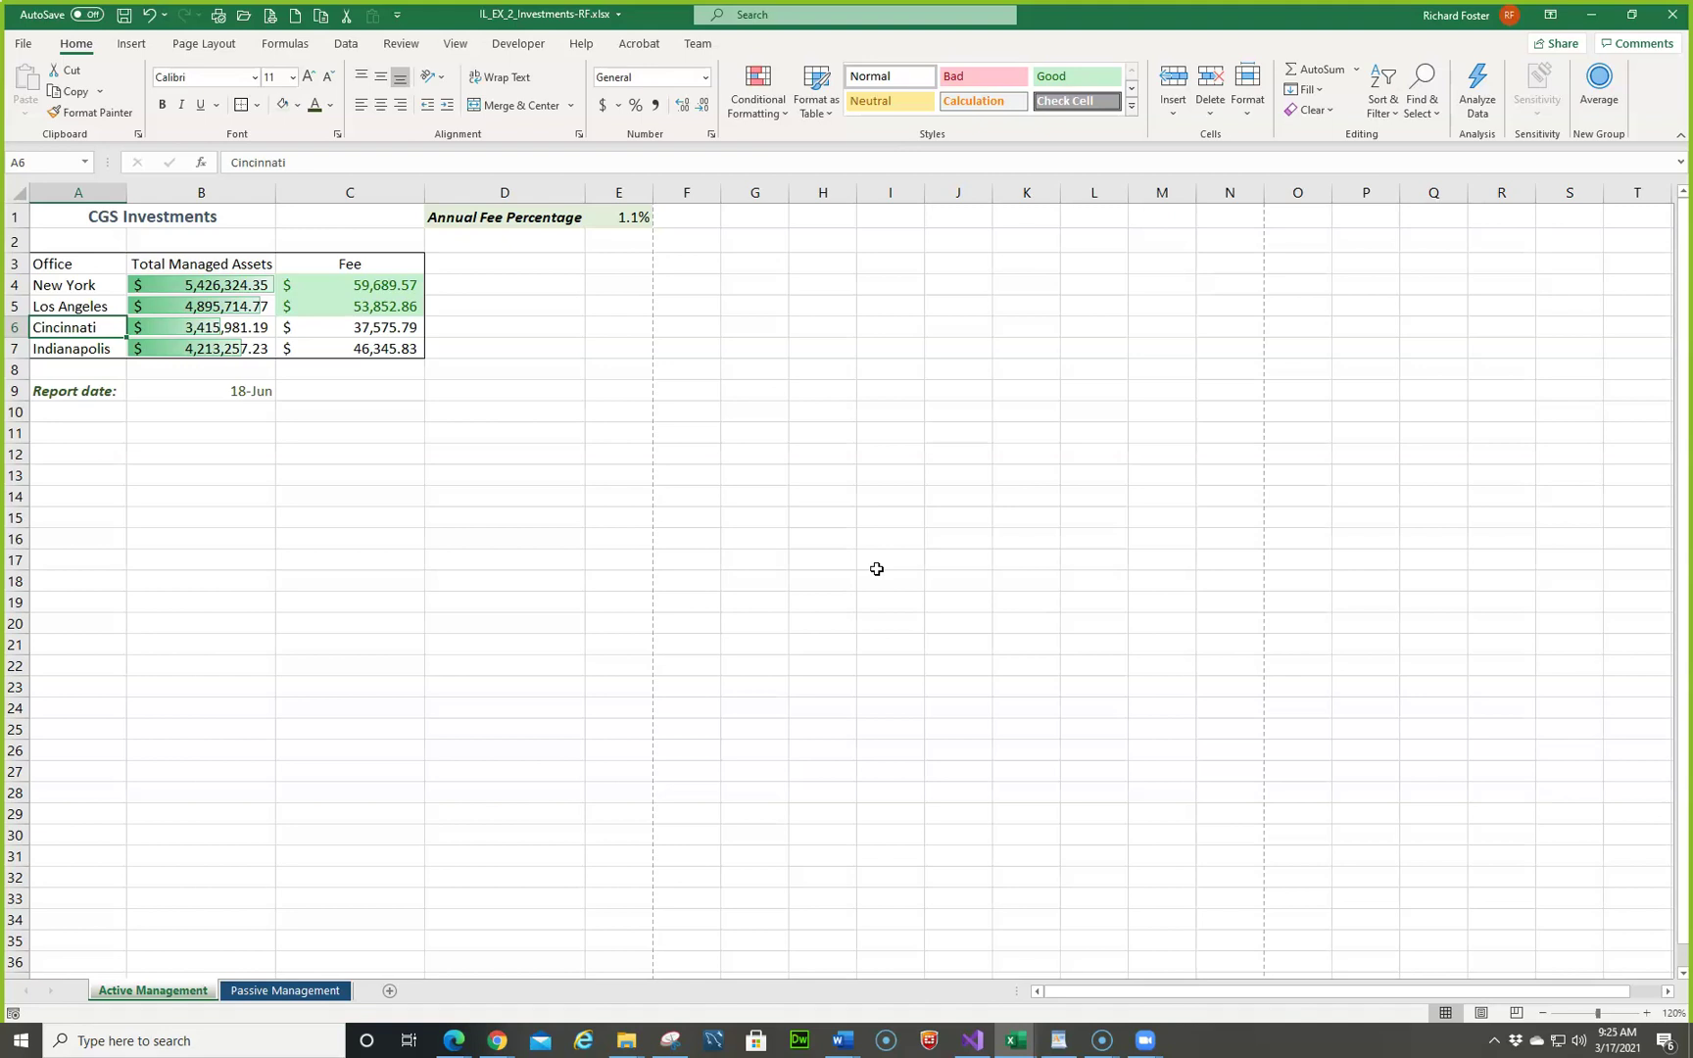
{"action": "key", "text": "ctrl+s"}
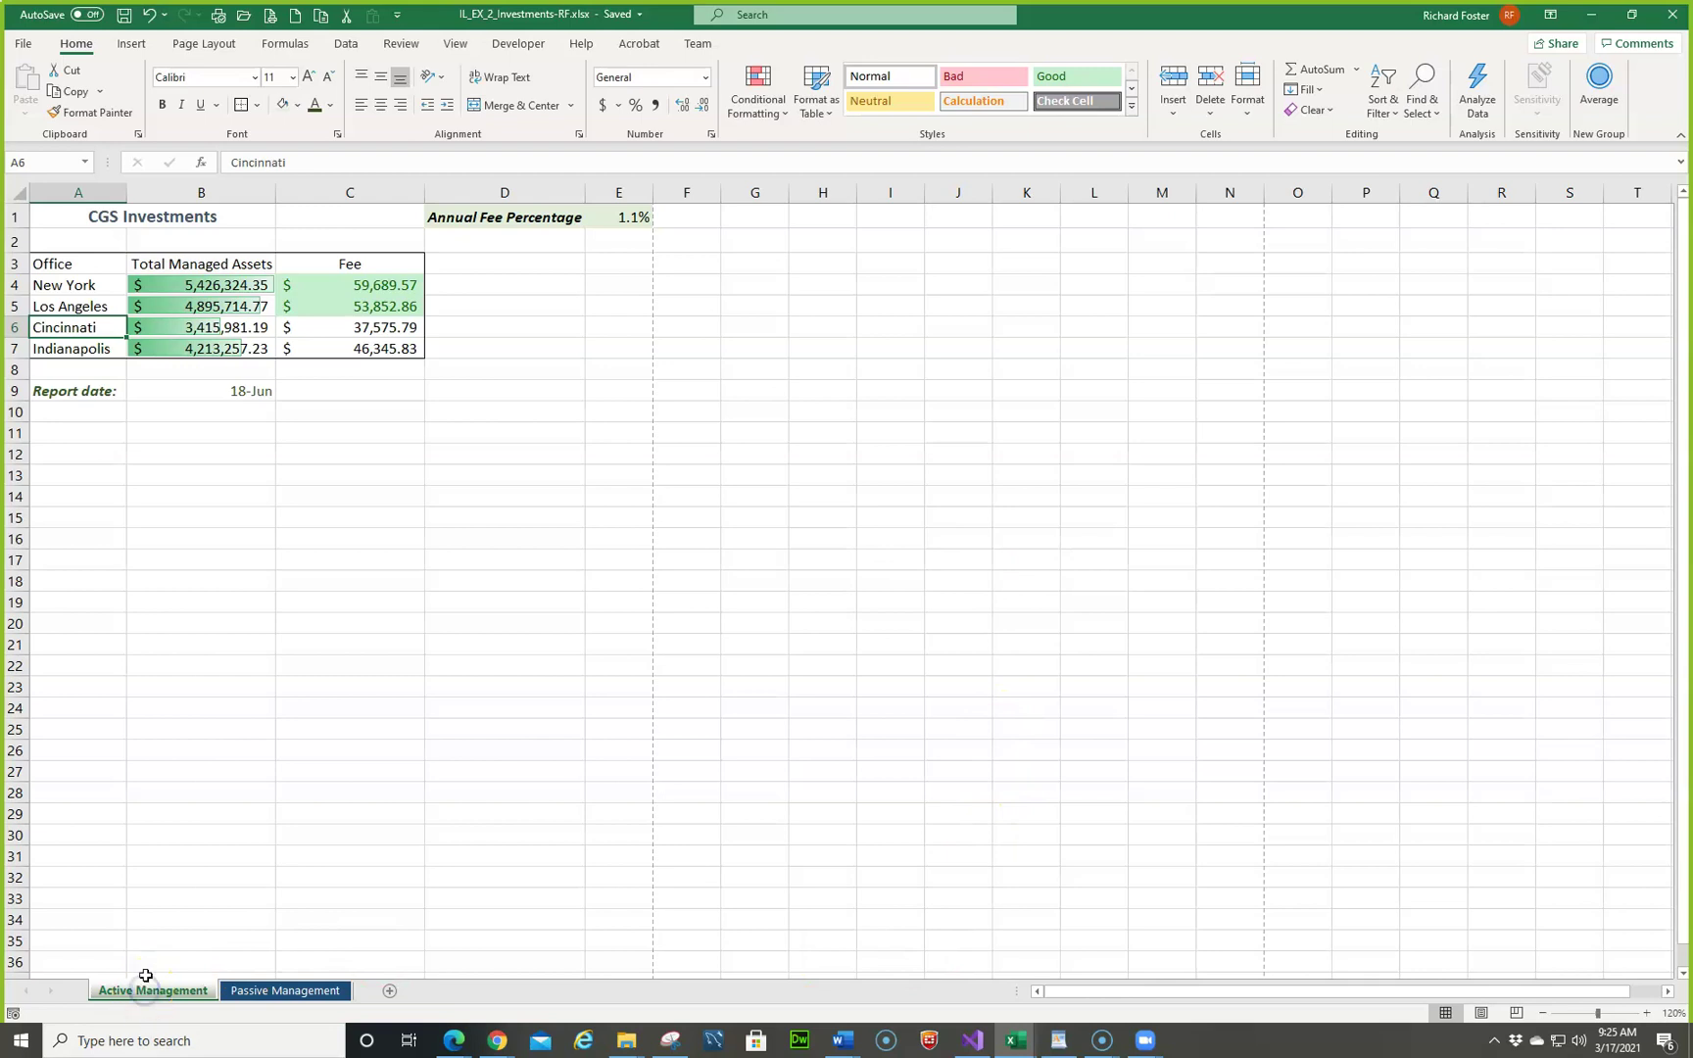
Step: Check the Active Management sheet in the print preview and return to the worksheet
{"action": "left_click", "coordinate": [21, 49]}
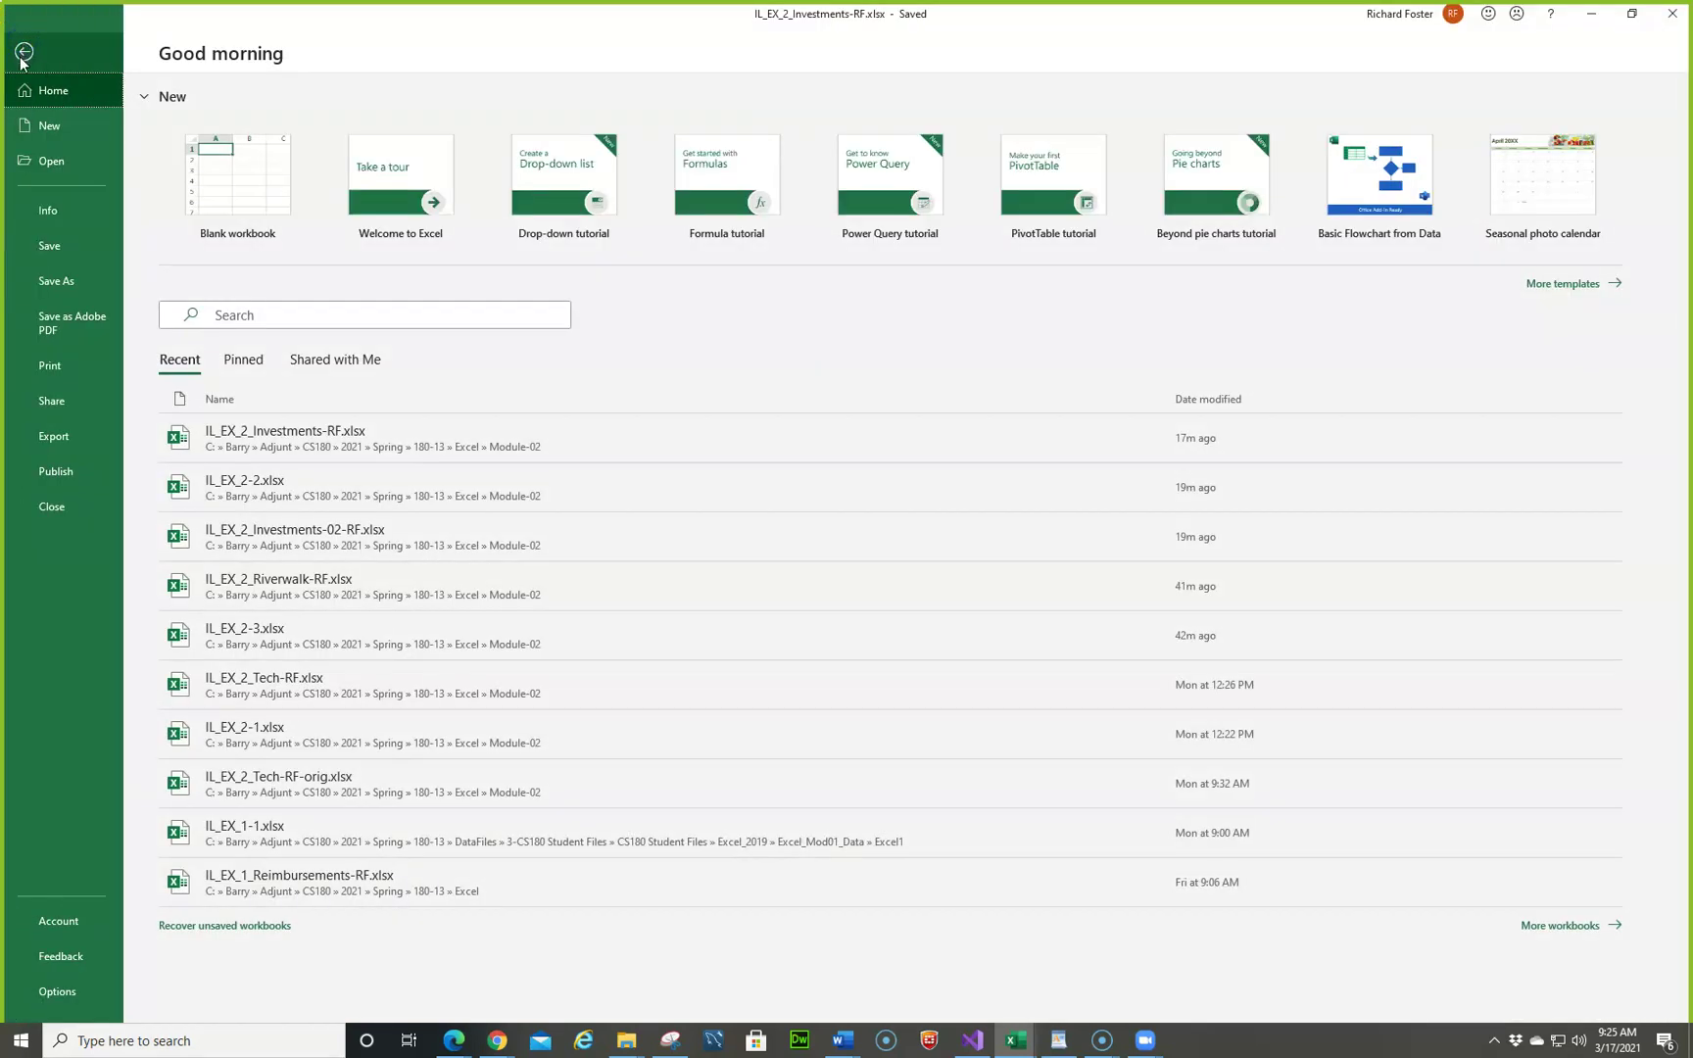
{"action": "left_click", "coordinate": [63, 363]}
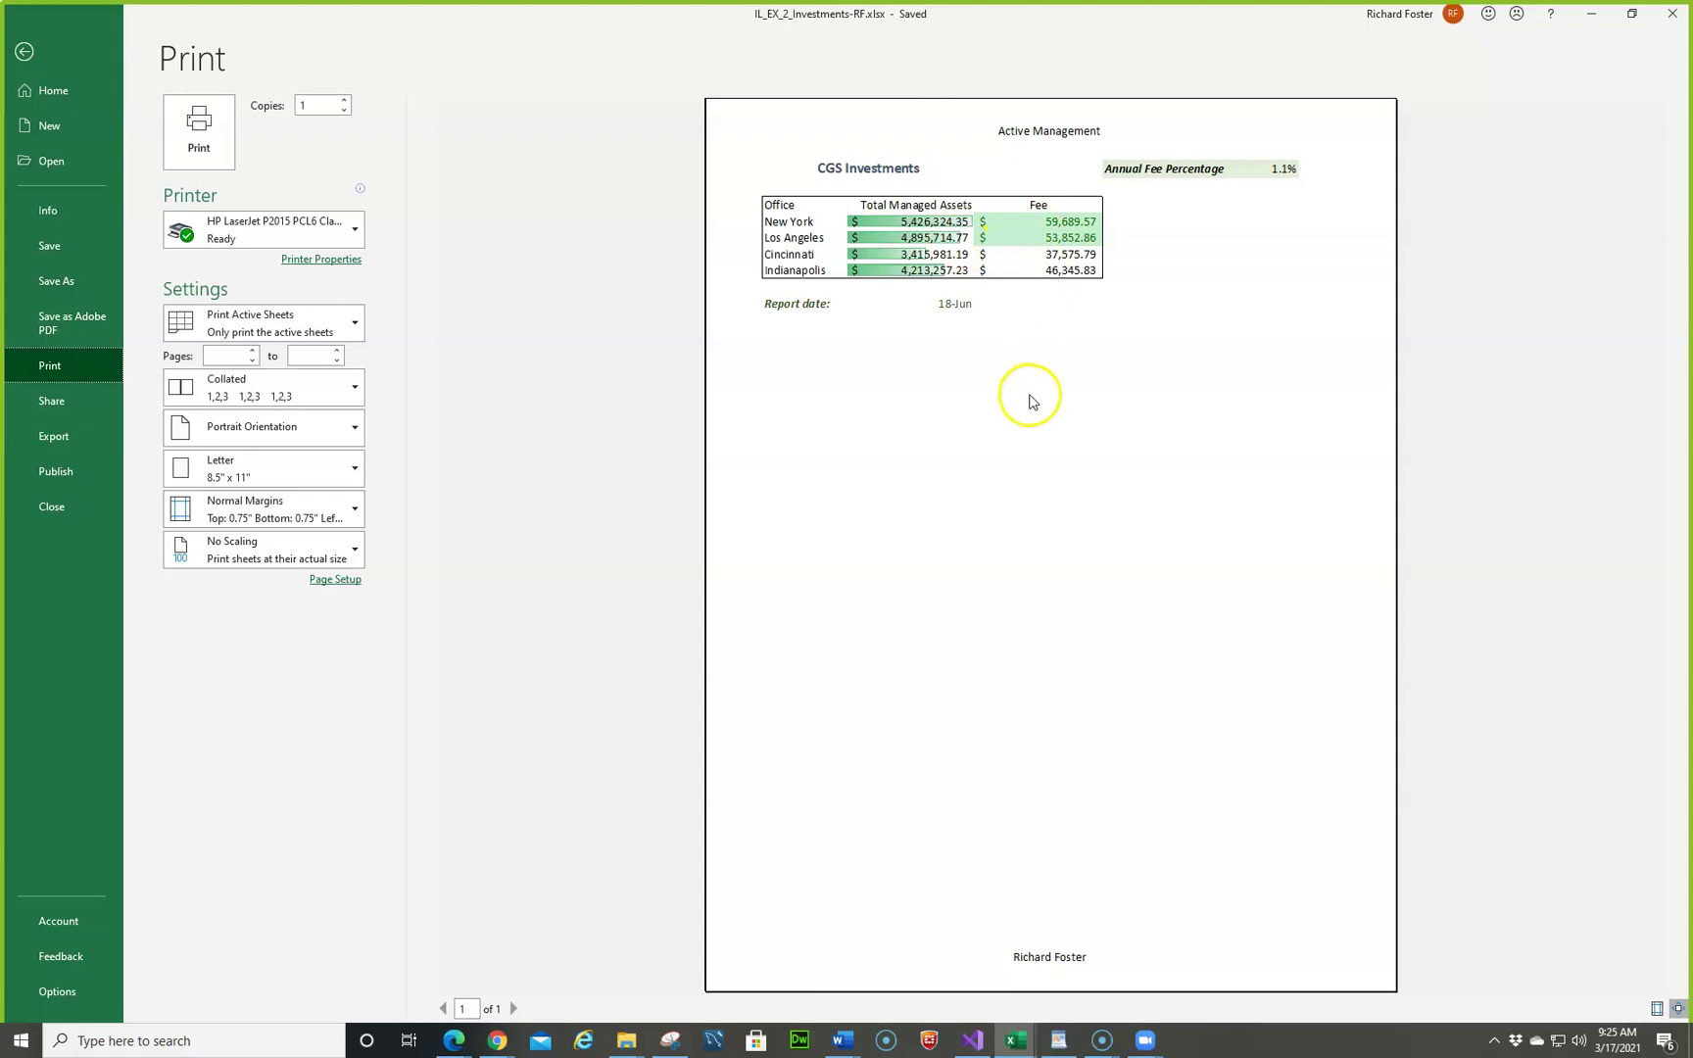
{"action": "left_click", "coordinate": [20, 57]}
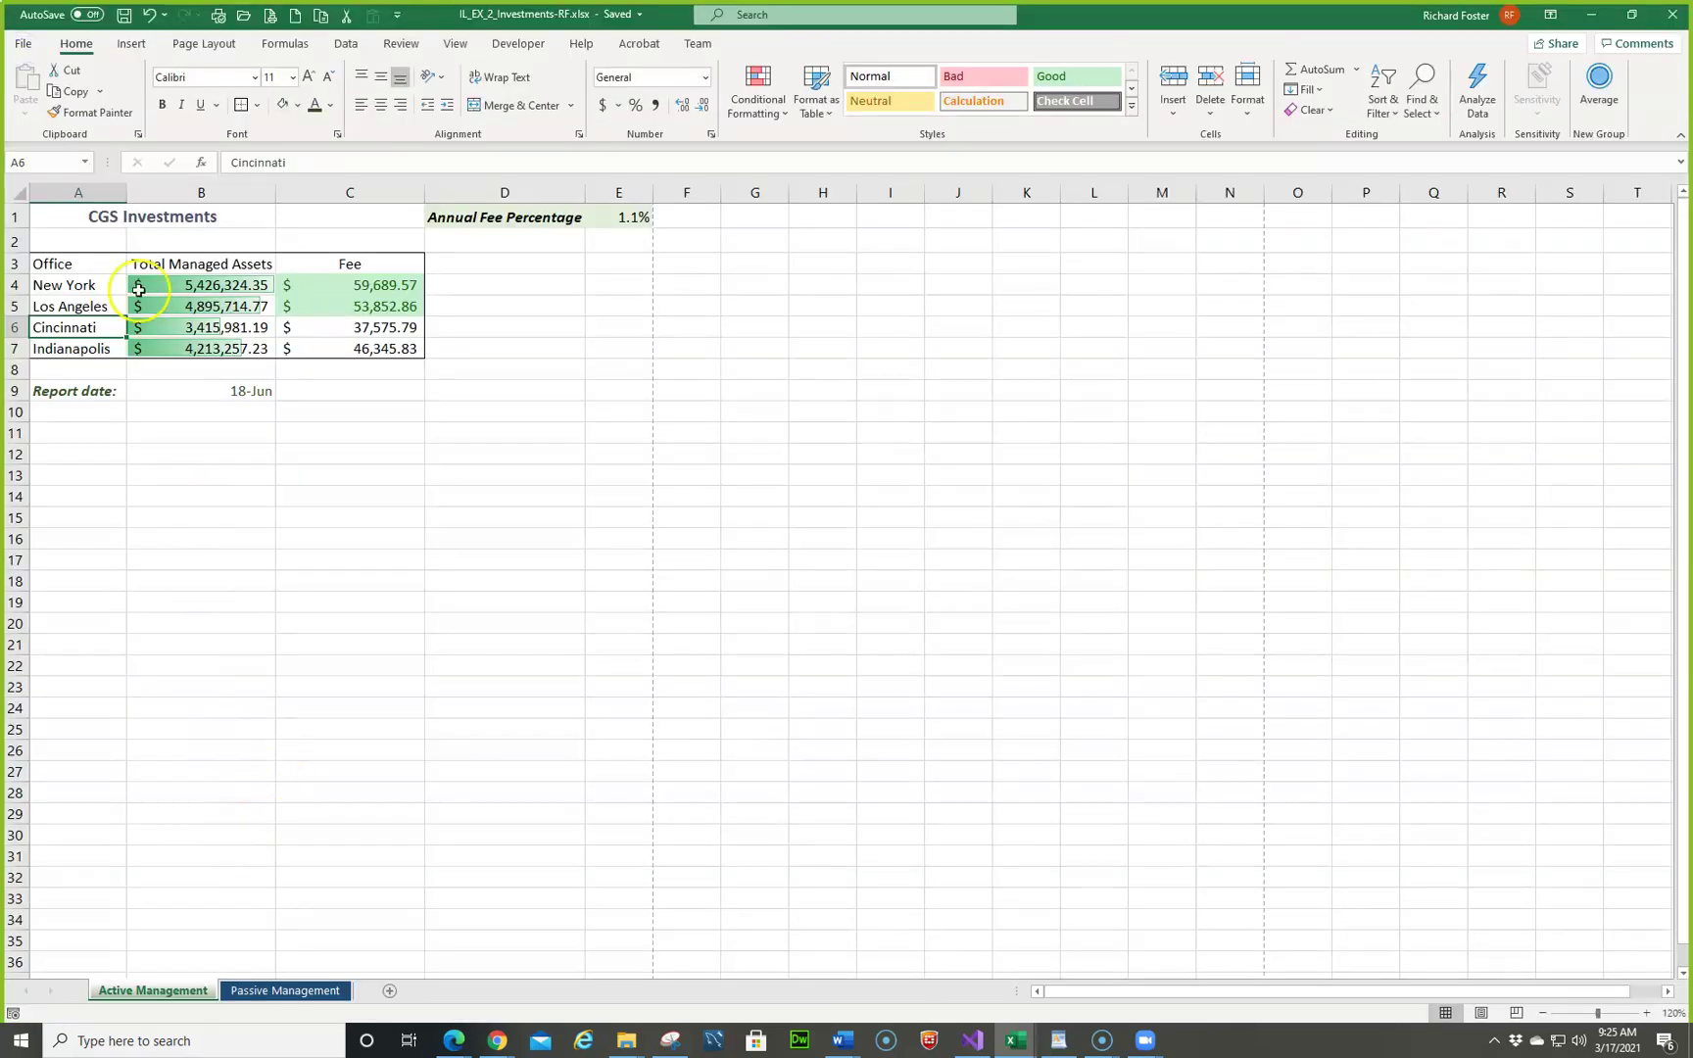
Step: Save the workbook again and open the Backstage view
{"action": "left_click", "coordinate": [124, 16]}
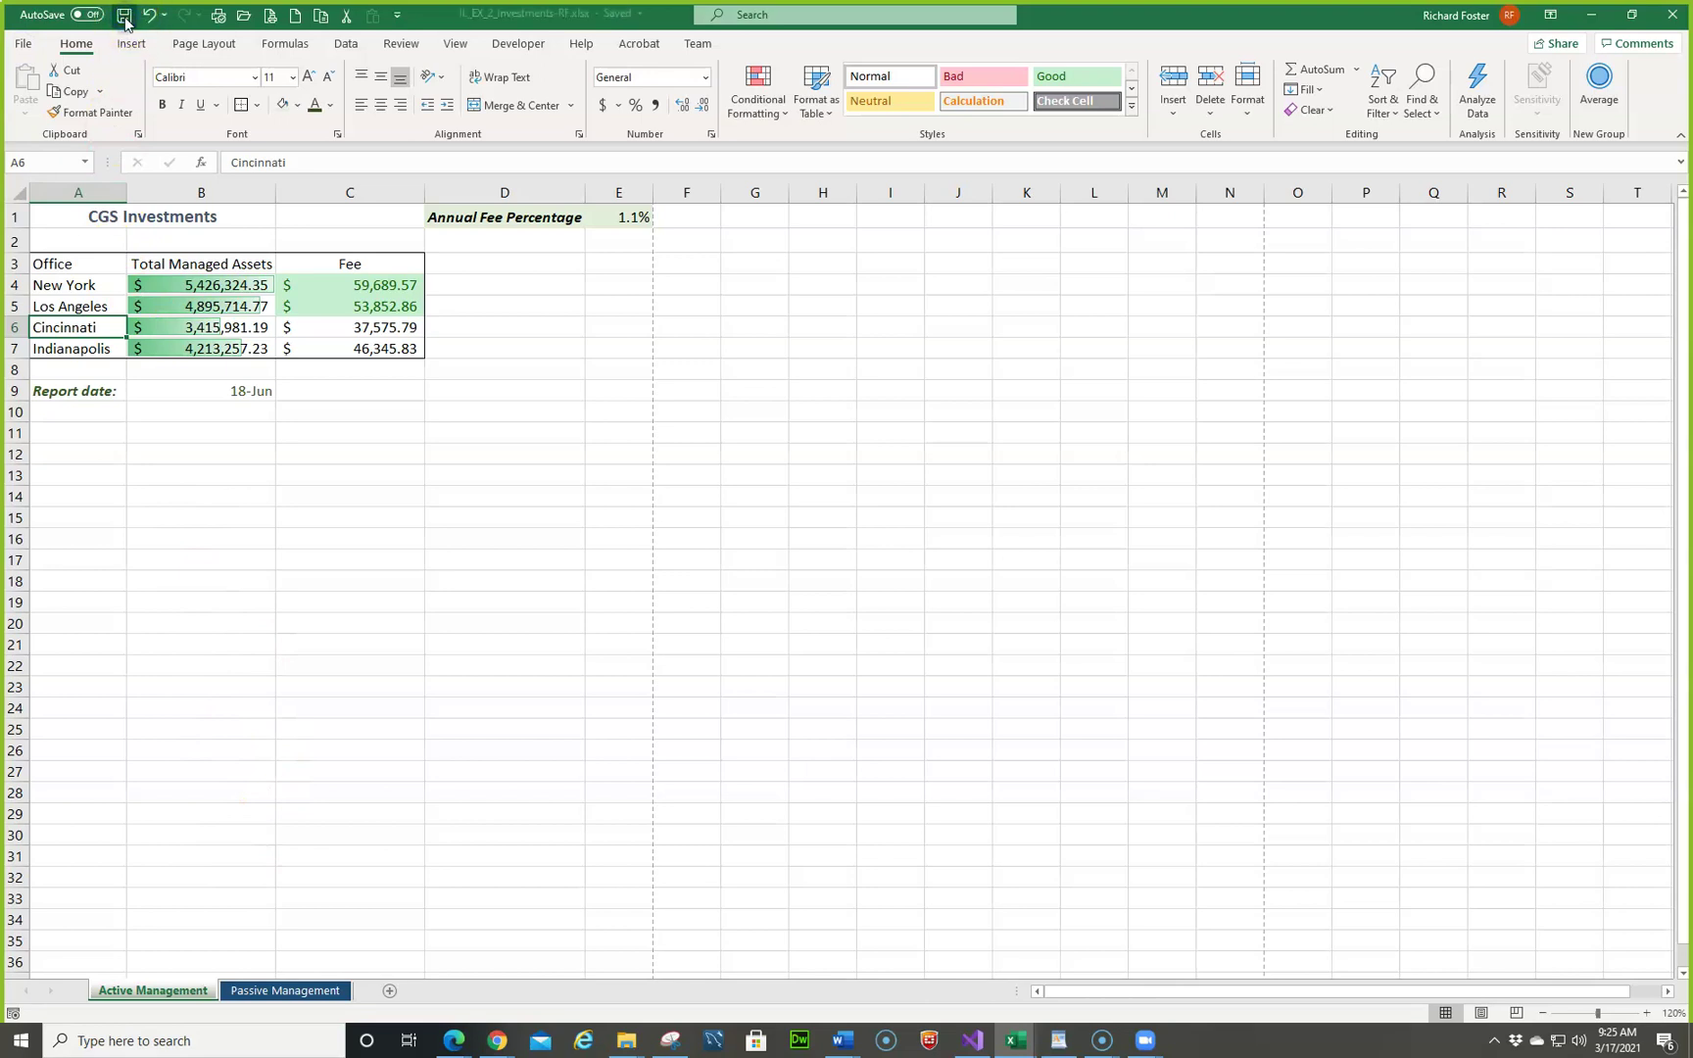
{"action": "left_click", "coordinate": [22, 46]}
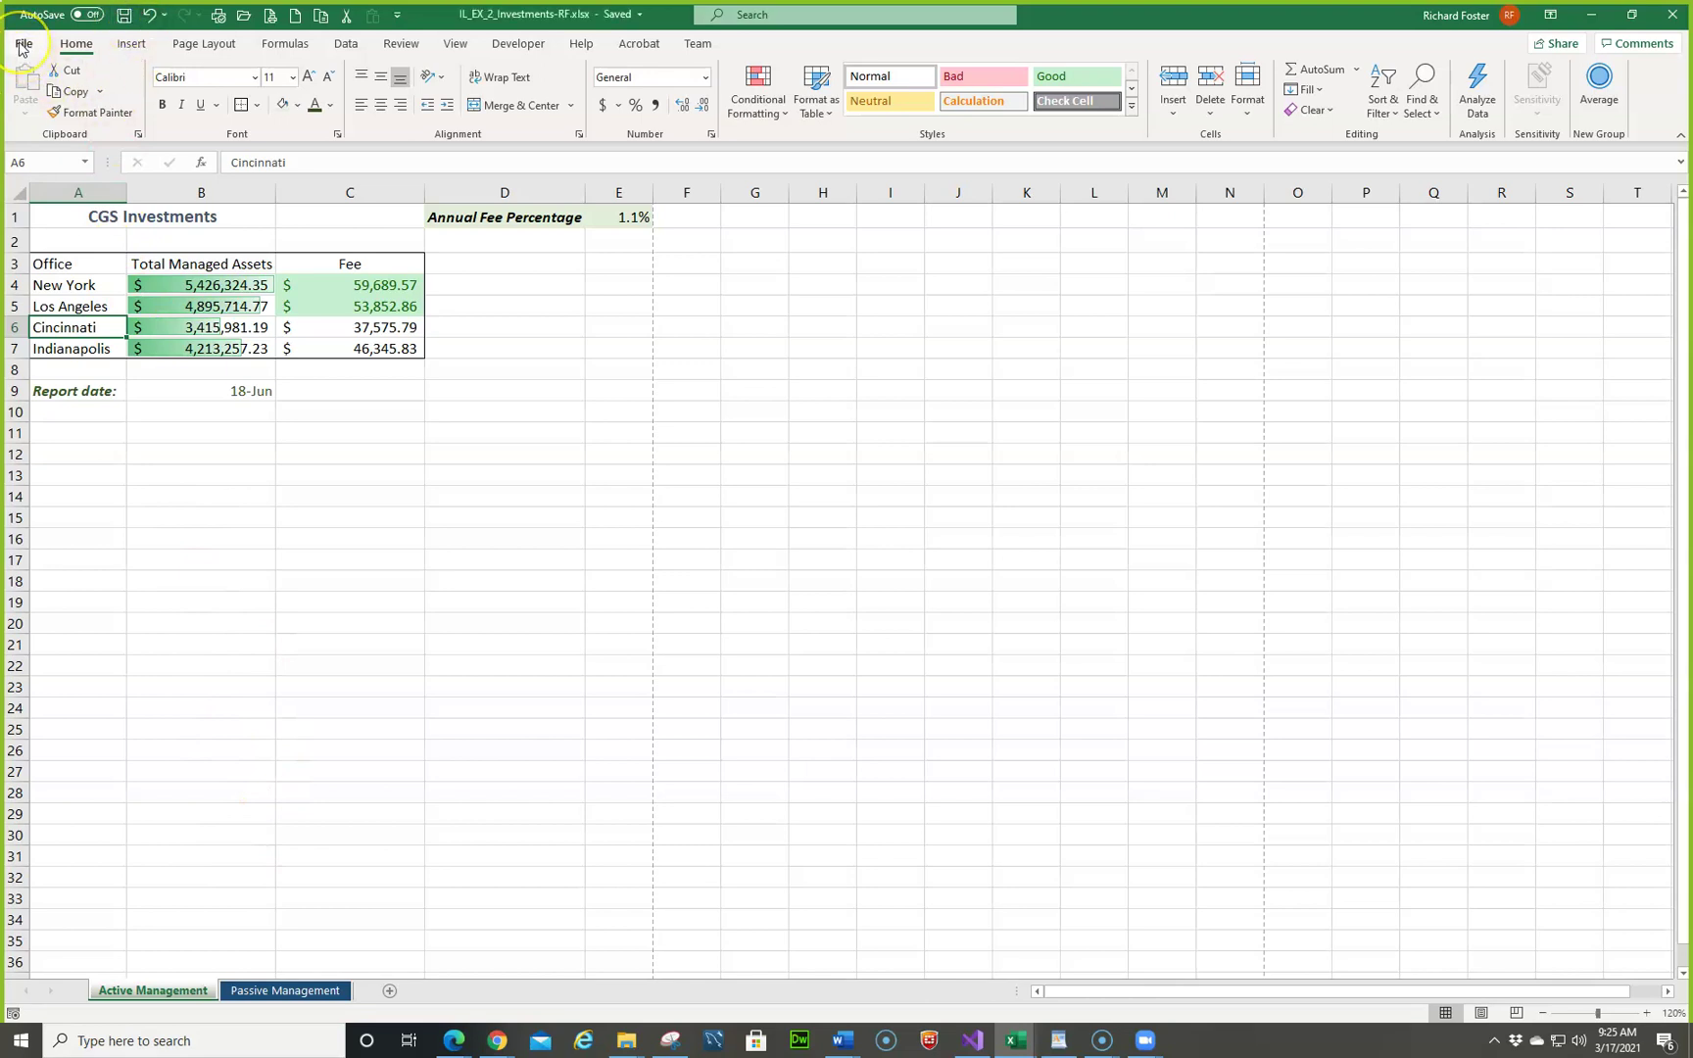